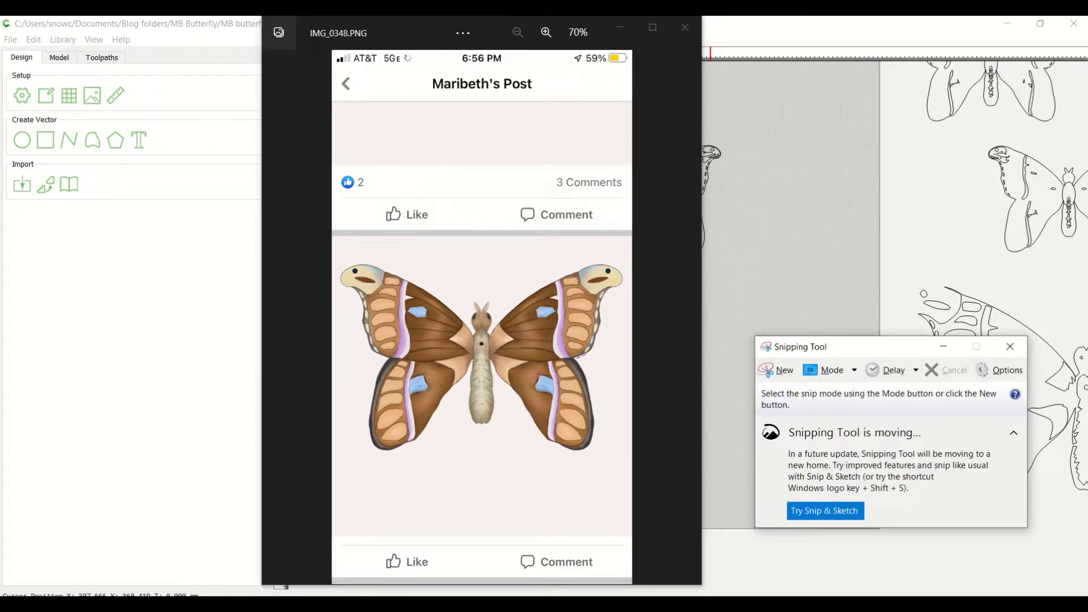
Snip the butterfly artwork from IMG_0348.PNG, save it over Capture.PNG in the MB Butterfly folder, and close the snip and photo windows
left_click(781, 371)
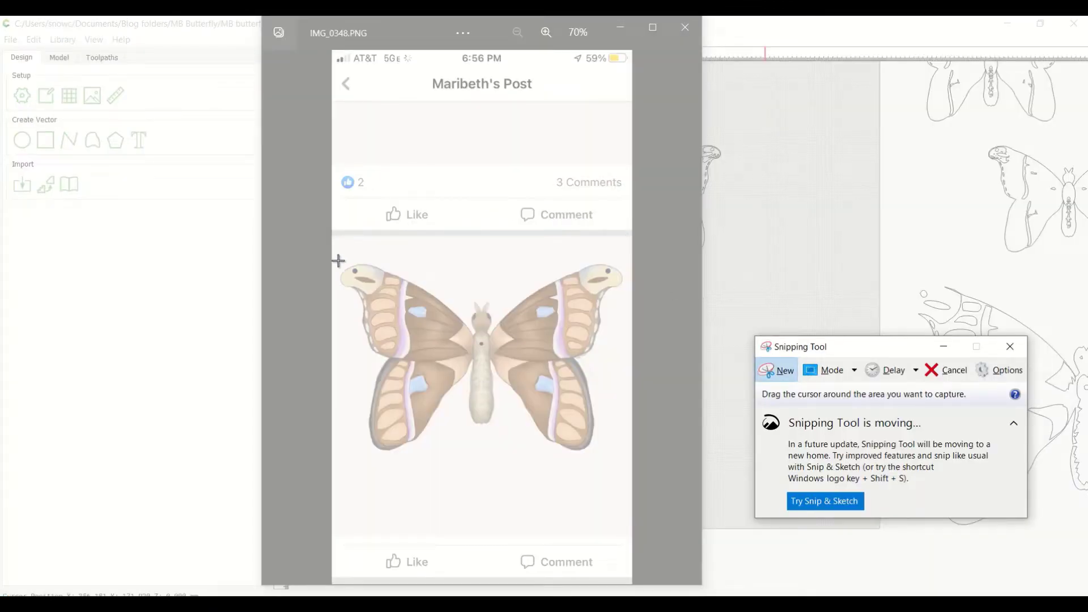
left_click_drag(337, 259, 628, 454)
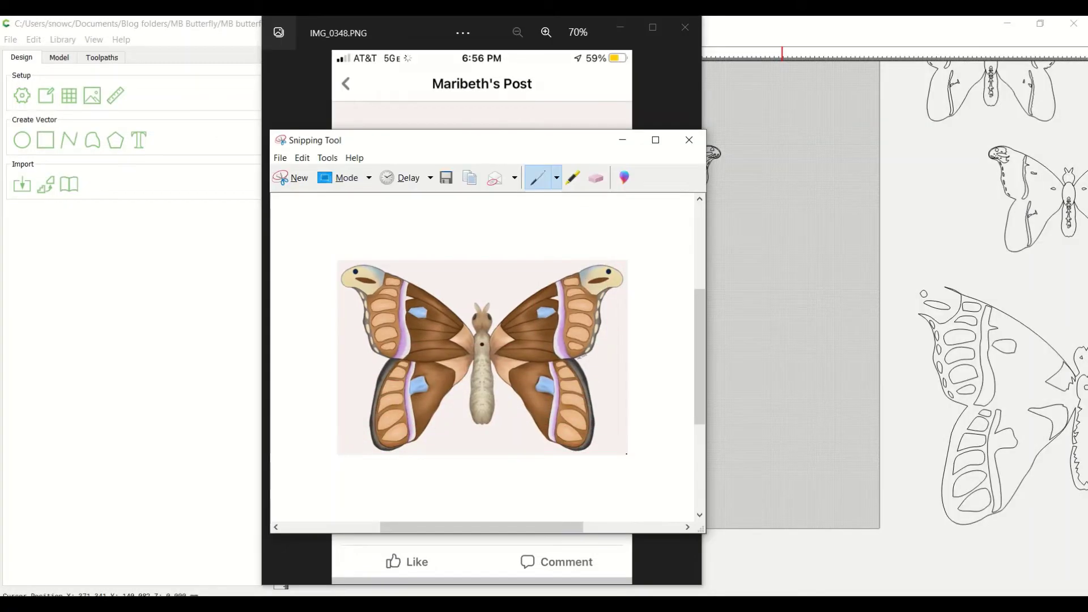
right_click(312, 219)
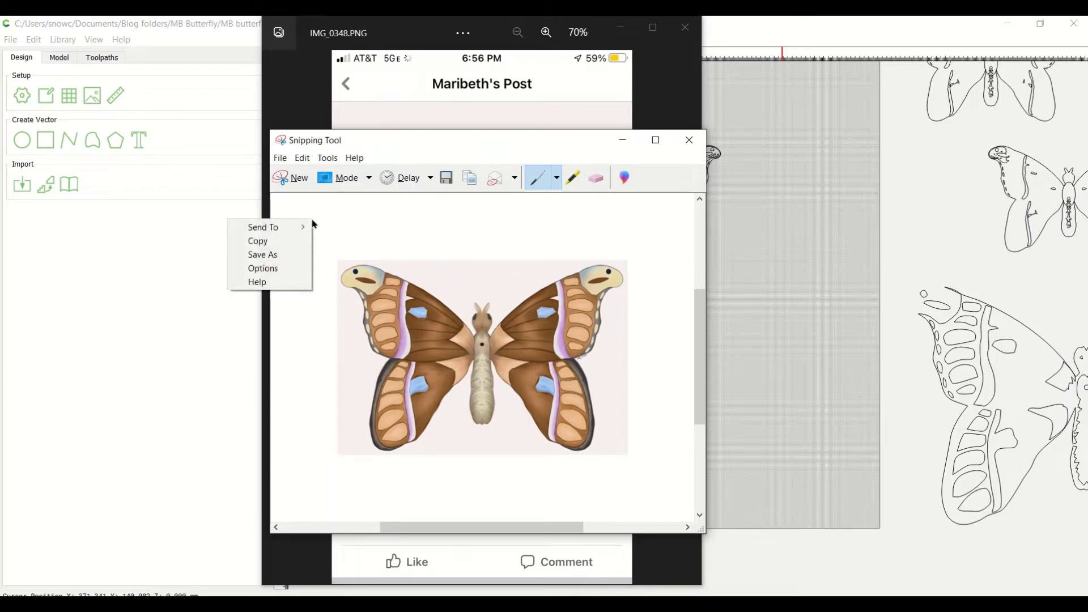
left_click(285, 258)
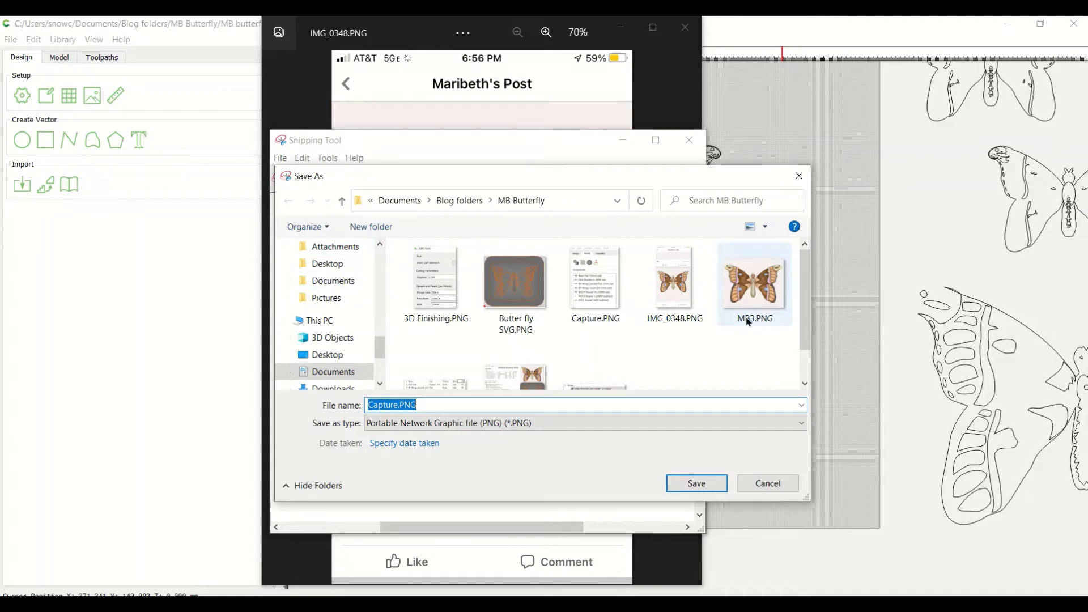
left_click(689, 485)
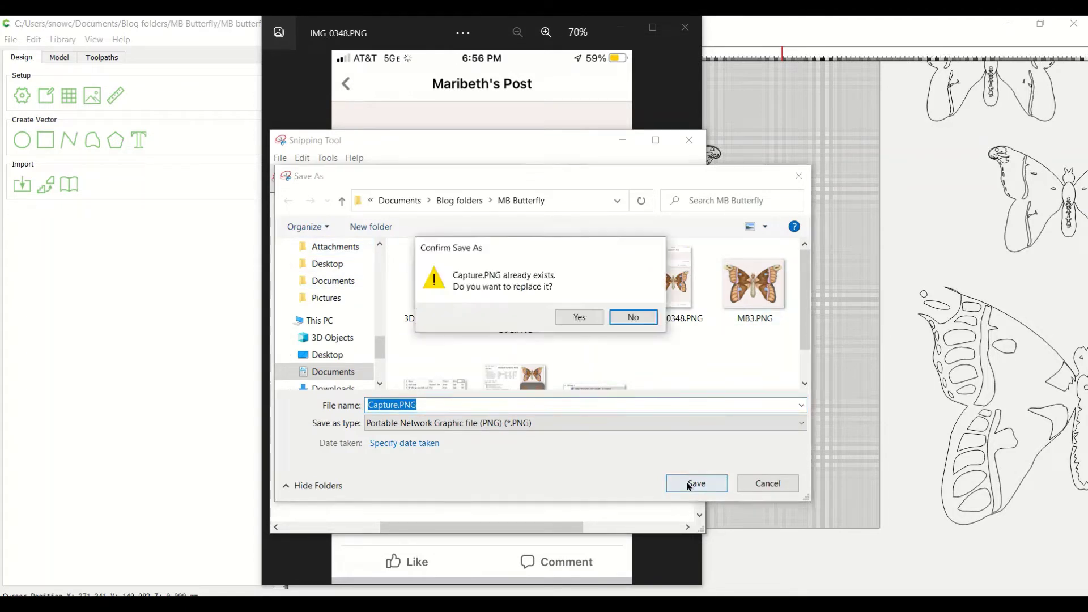
left_click(577, 316)
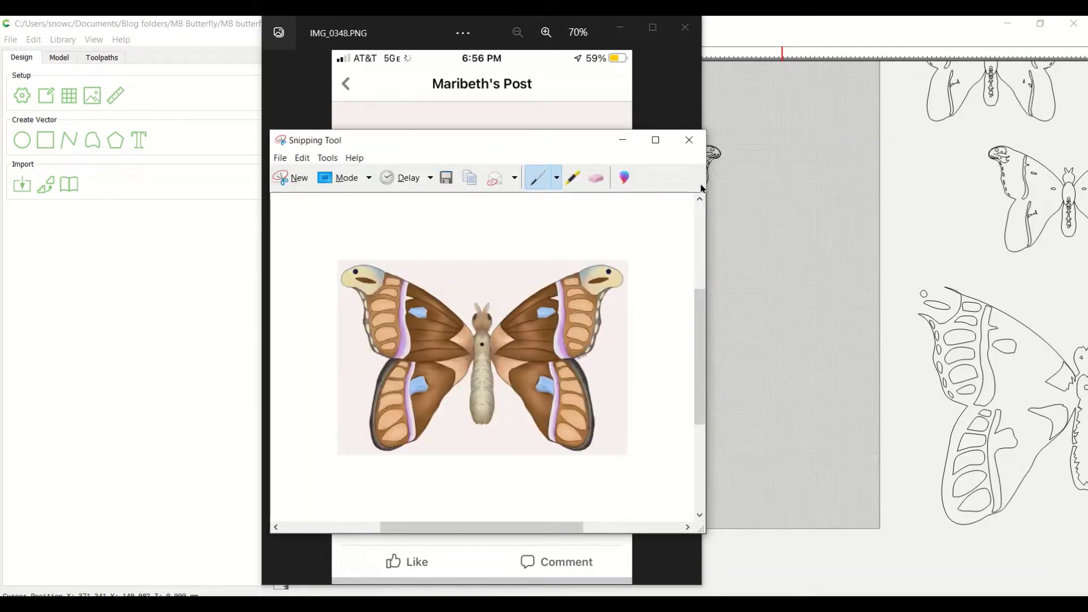
left_click(689, 139)
left_click(692, 33)
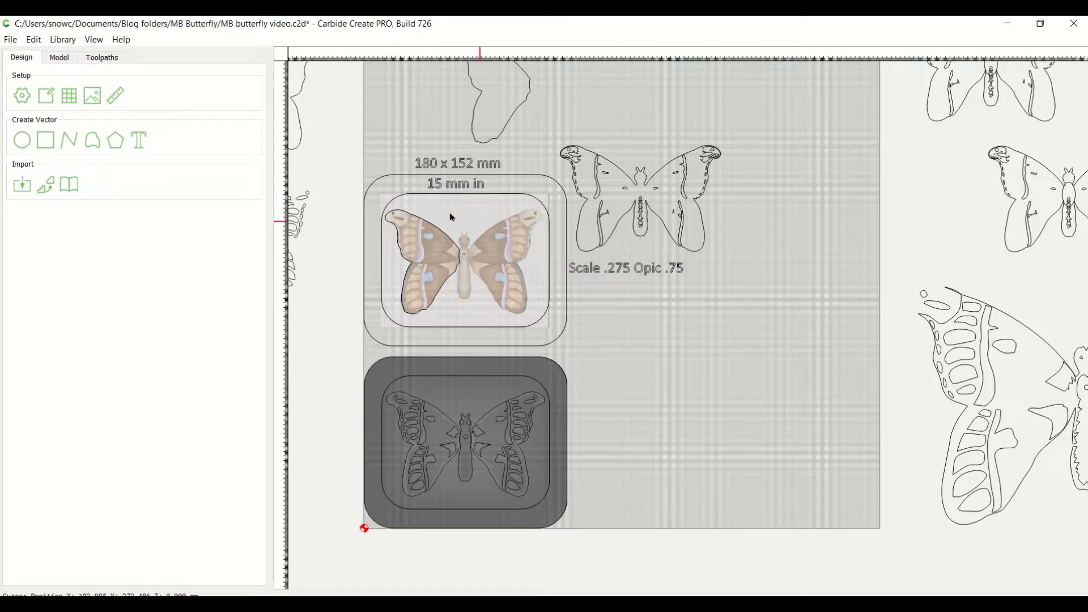
Load Capture.PNG from the MB Butterfly folder for image tracing
left_click(48, 186)
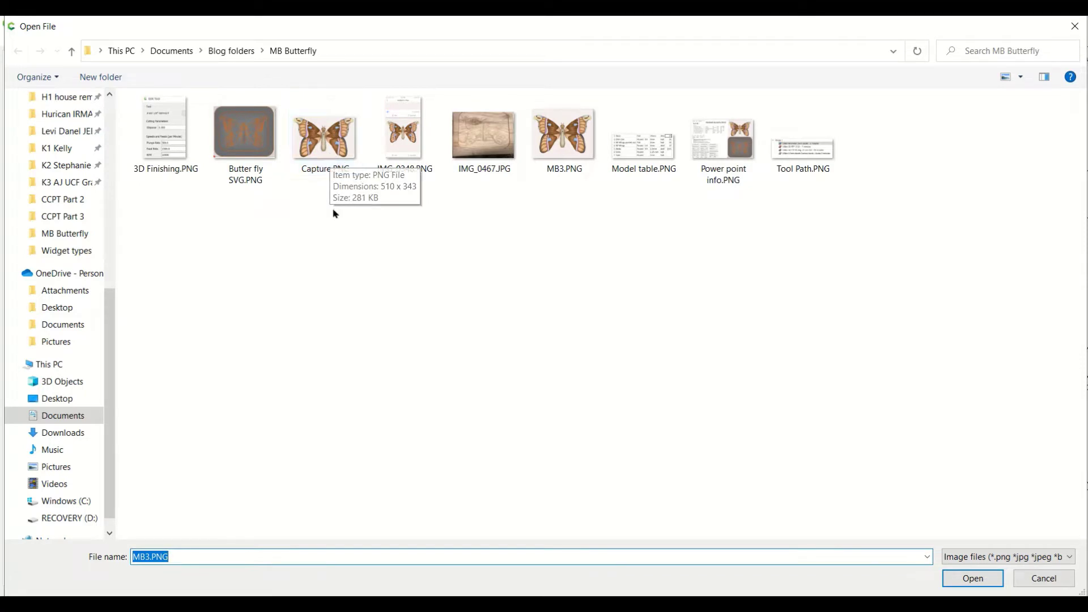
double_click(328, 153)
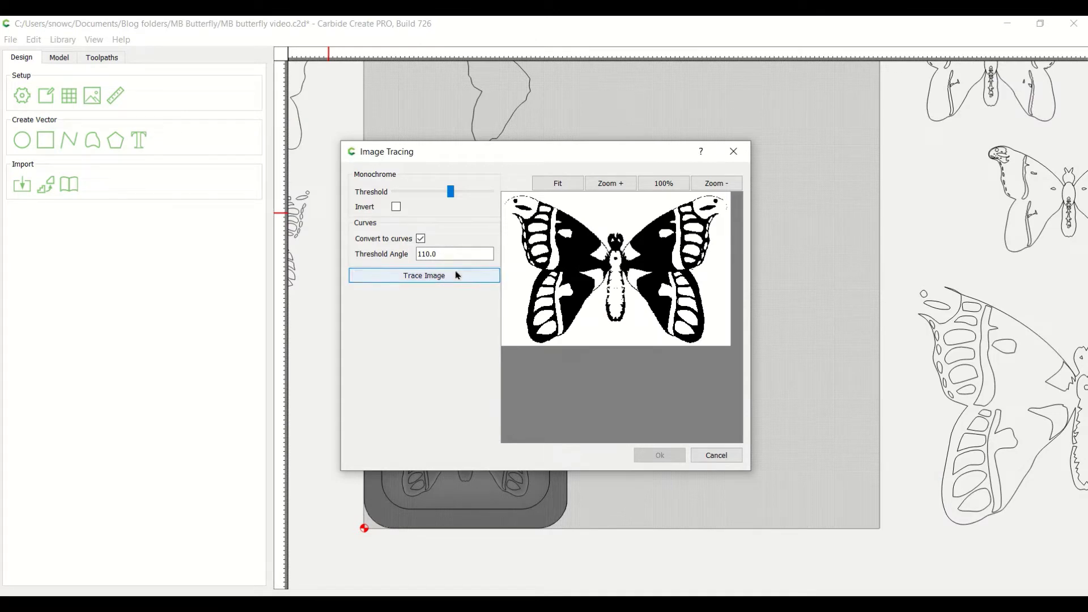
Try tracing the butterfly image at two progressively lower monochrome threshold settings
left_click_drag(451, 192, 439, 198)
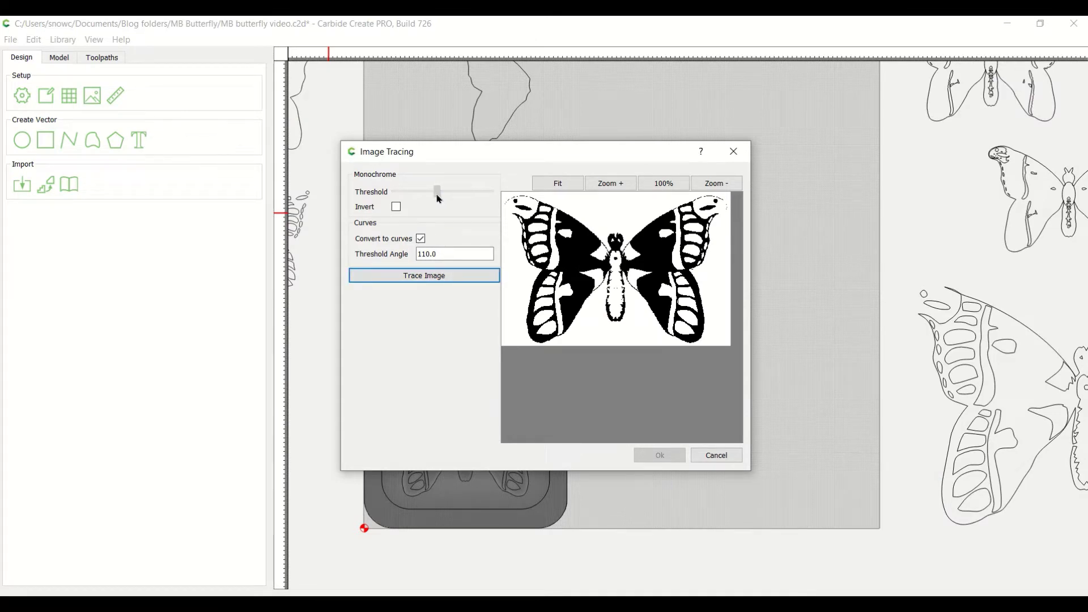
left_click(431, 277)
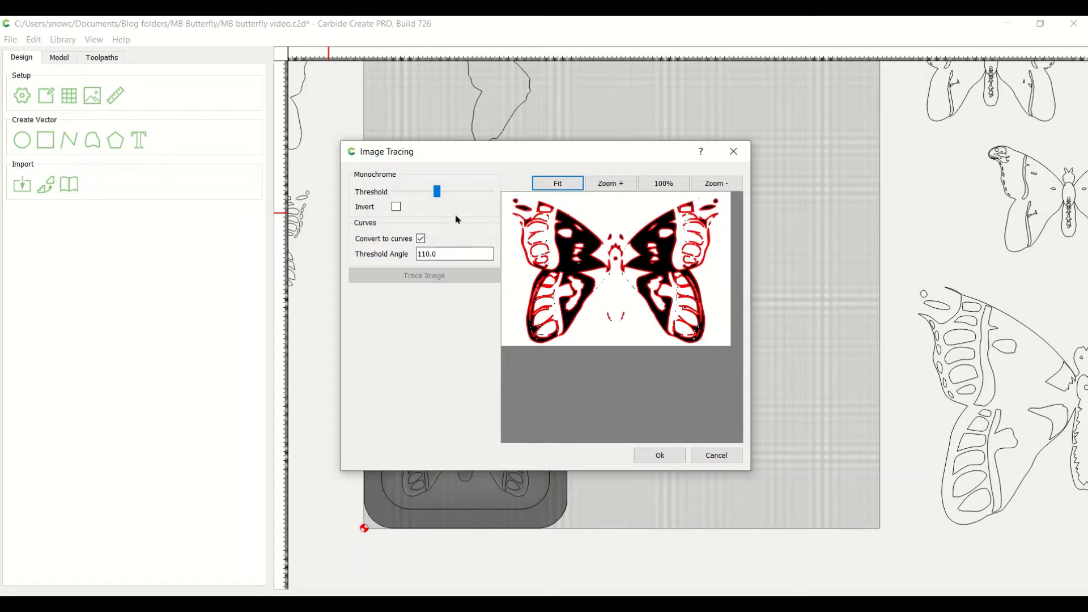
left_click_drag(438, 193, 425, 193)
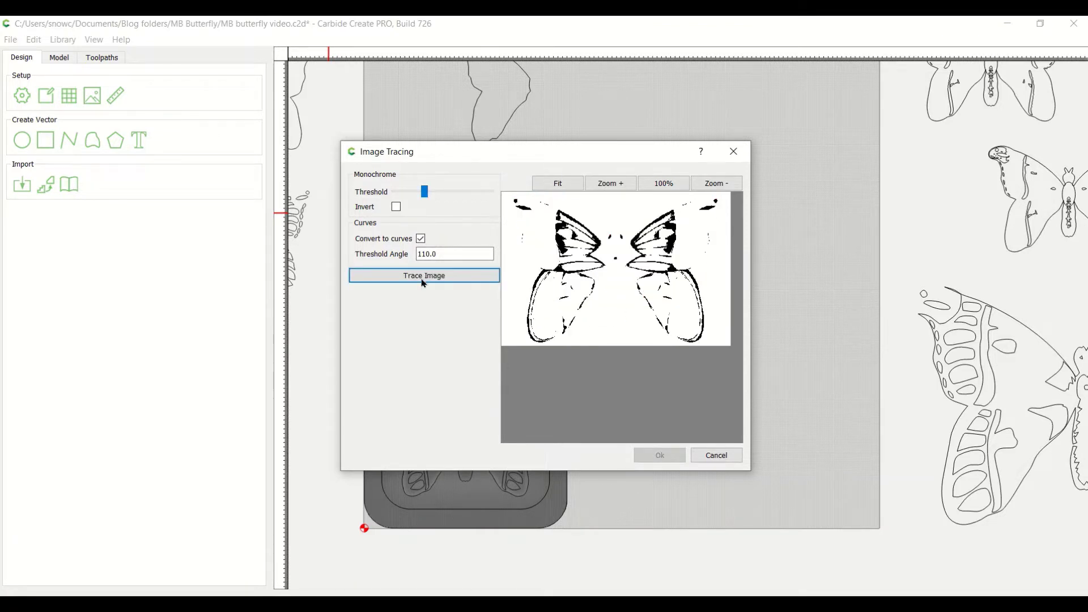
left_click(429, 280)
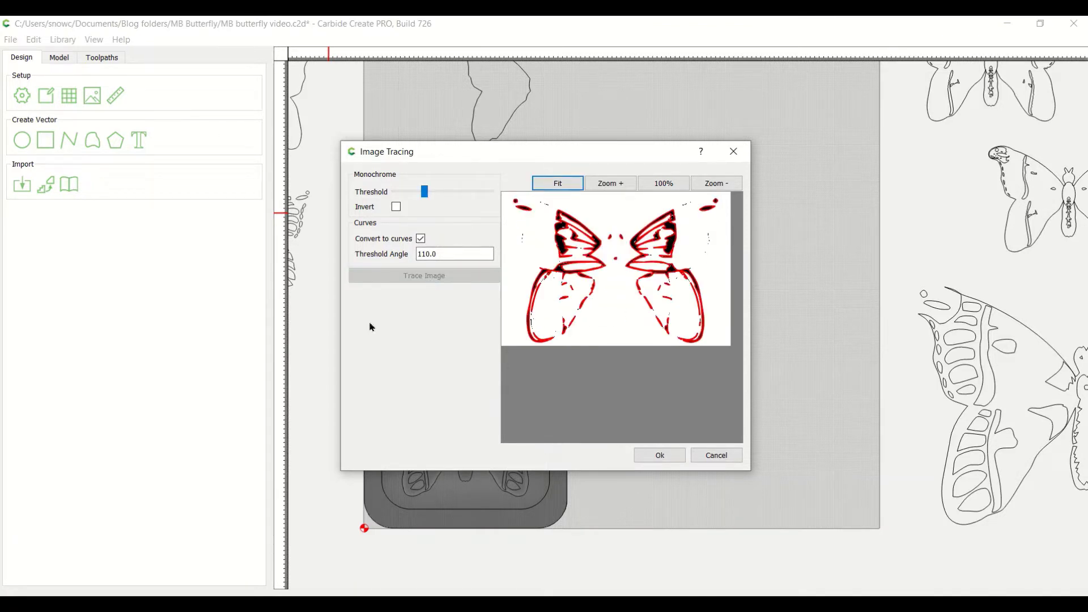
left_click(323, 333)
Raise the monochrome threshold above its starting setting, trace the butterfly with a threshold angle of 110.0, and accept the vectors
left_click_drag(429, 192, 451, 195)
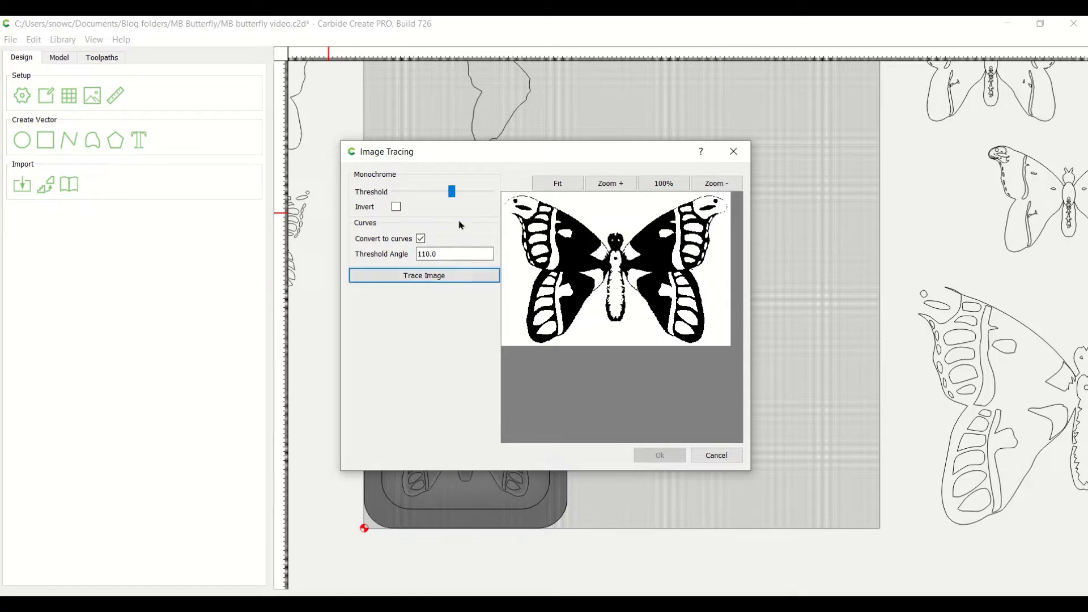
left_click_drag(452, 191, 467, 192)
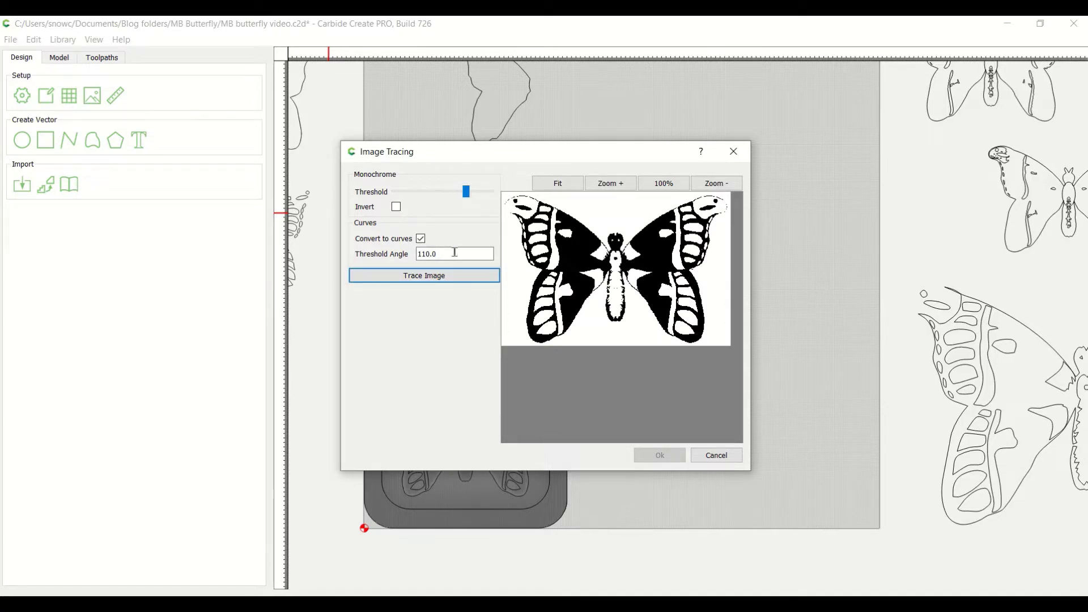
left_click(452, 282)
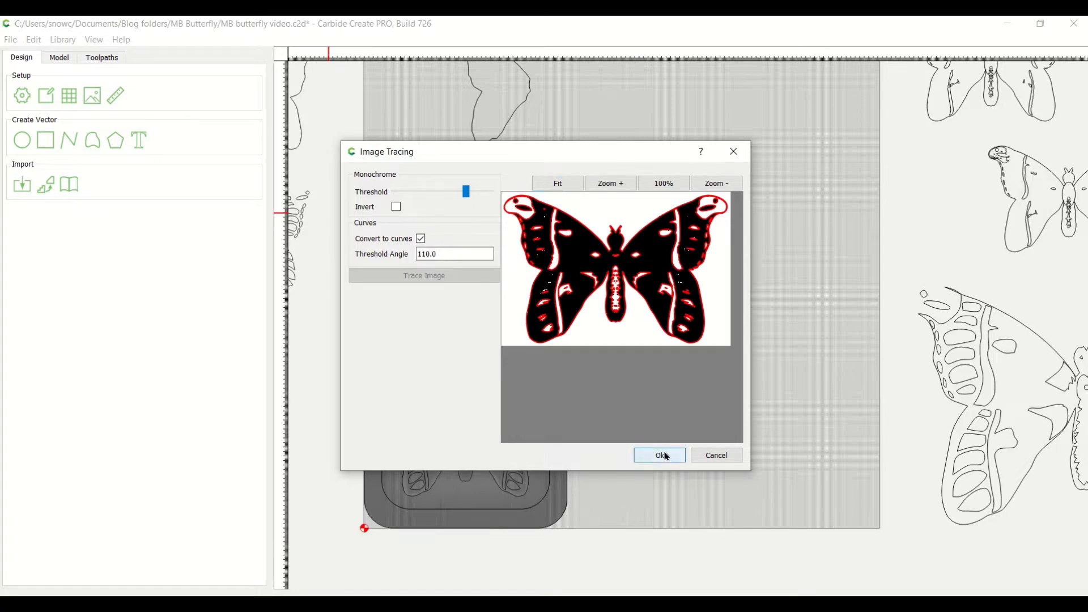
left_click(659, 454)
Move the traced butterfly vectors off the stock into the empty area below it and deselect them
mouse_move(769, 370)
left_mouse_down()
mouse_move(825, 328)
mouse_move(892, 355)
mouse_move(858, 381)
left_mouse_up()
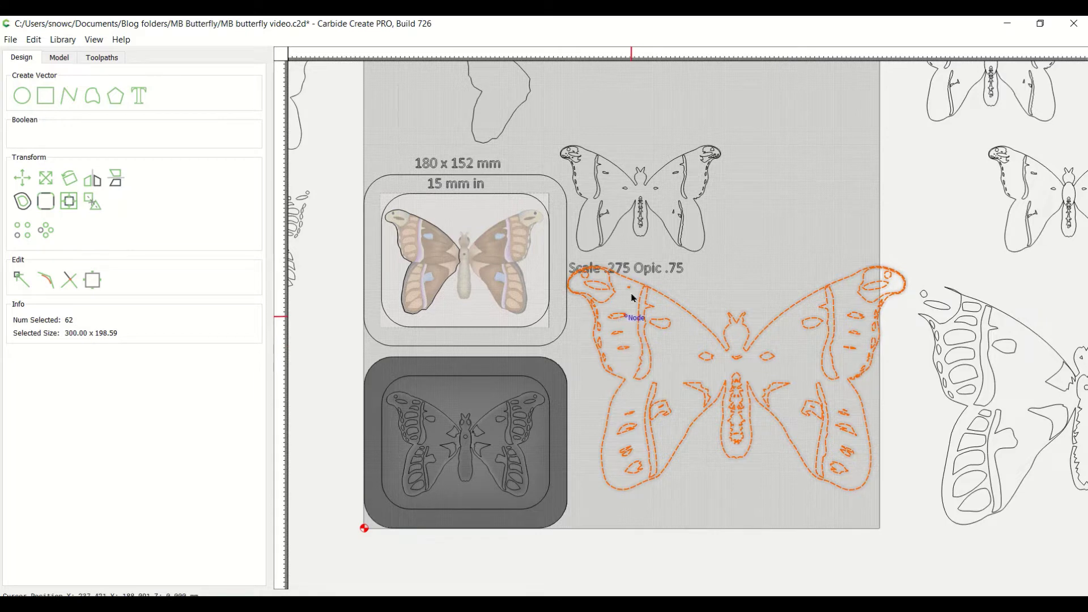
scroll(609, 348, "down", 1)
scroll(609, 348, "down", 5)
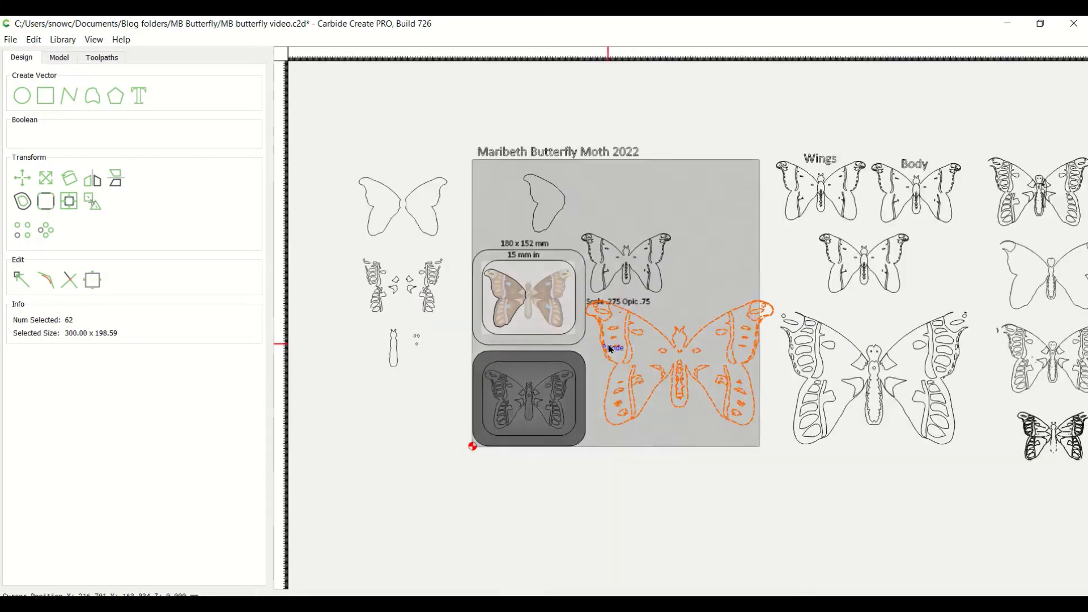
left_click_drag(638, 350, 563, 470)
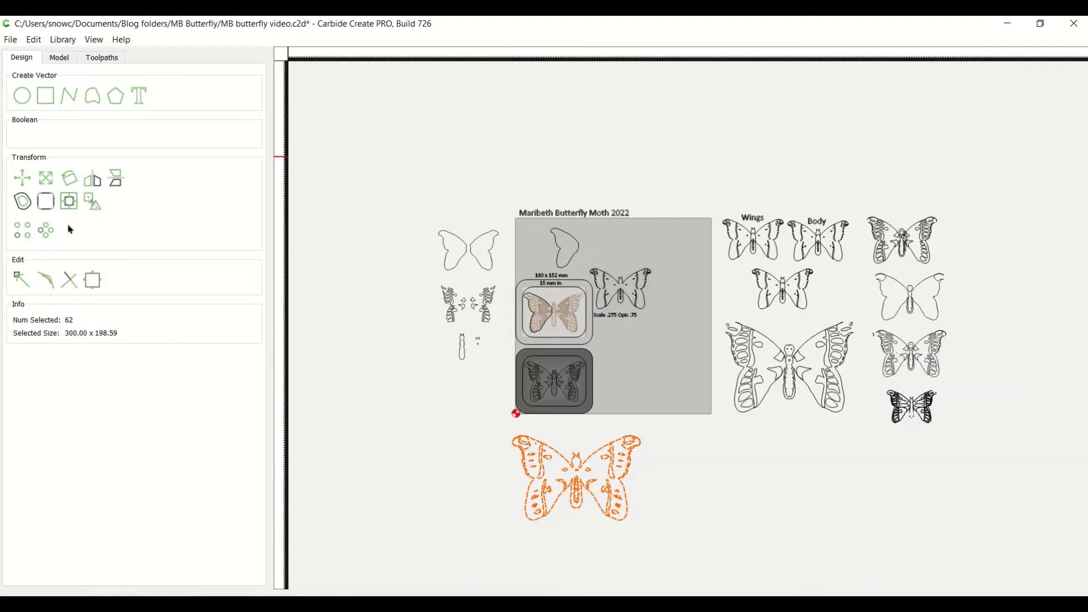
left_click(350, 289)
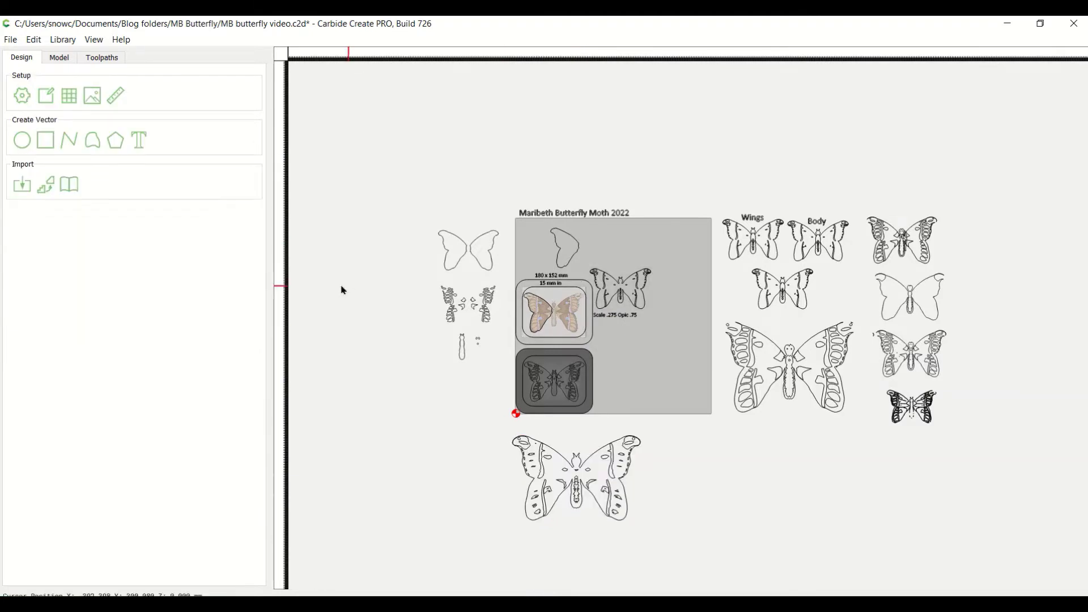
Trace Capture.PNG again at a lower threshold for more wing detail and place the new vectors to the left of the first trace
left_click(55, 187)
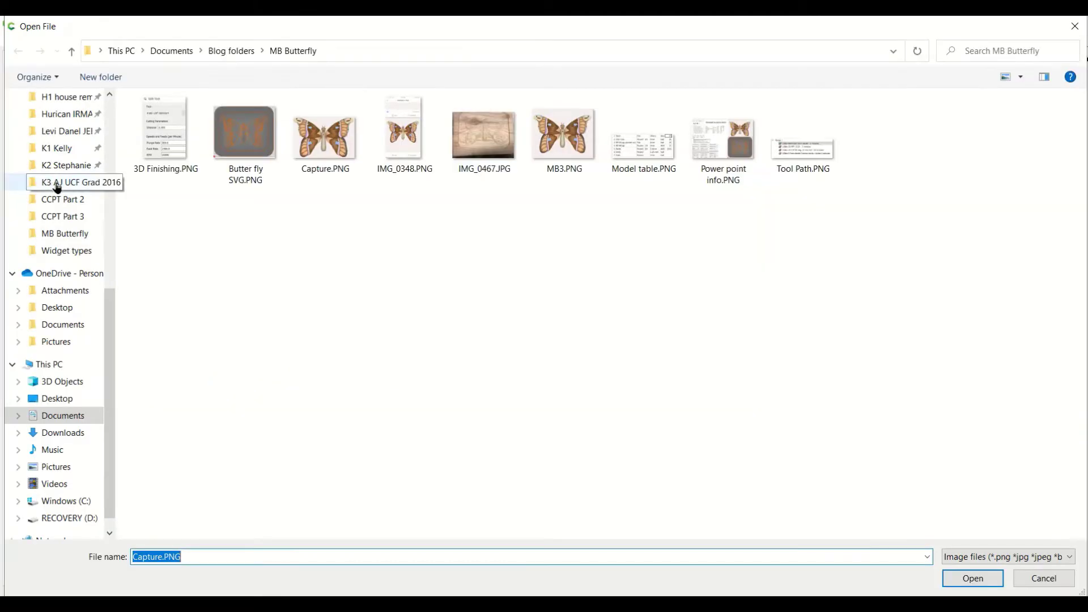
double_click(339, 148)
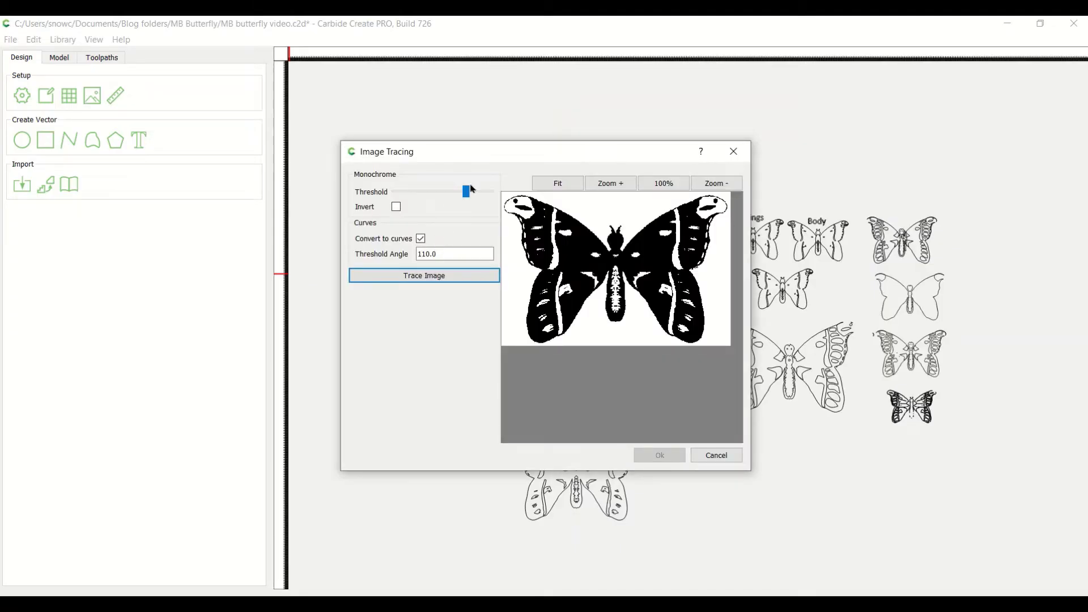
left_click_drag(471, 189, 436, 190)
left_click(416, 274)
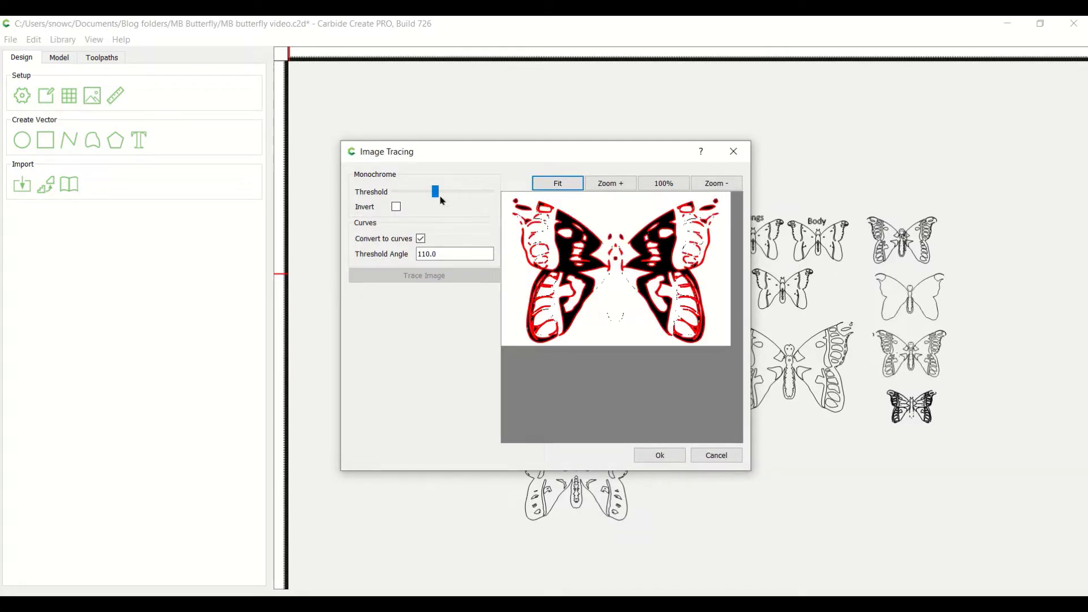
left_click_drag(435, 191, 439, 191)
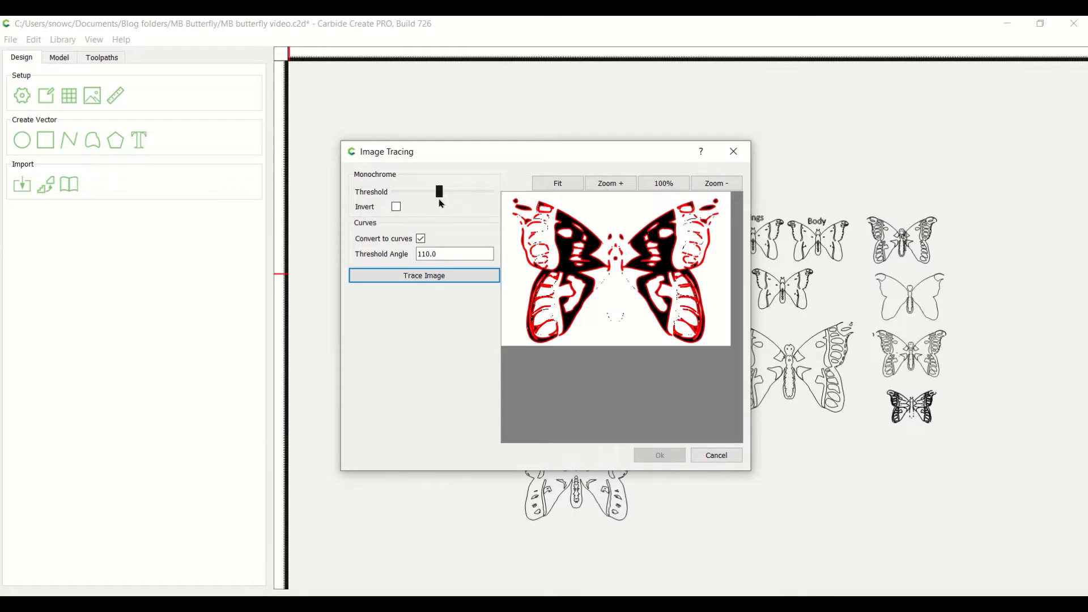
left_click(431, 281)
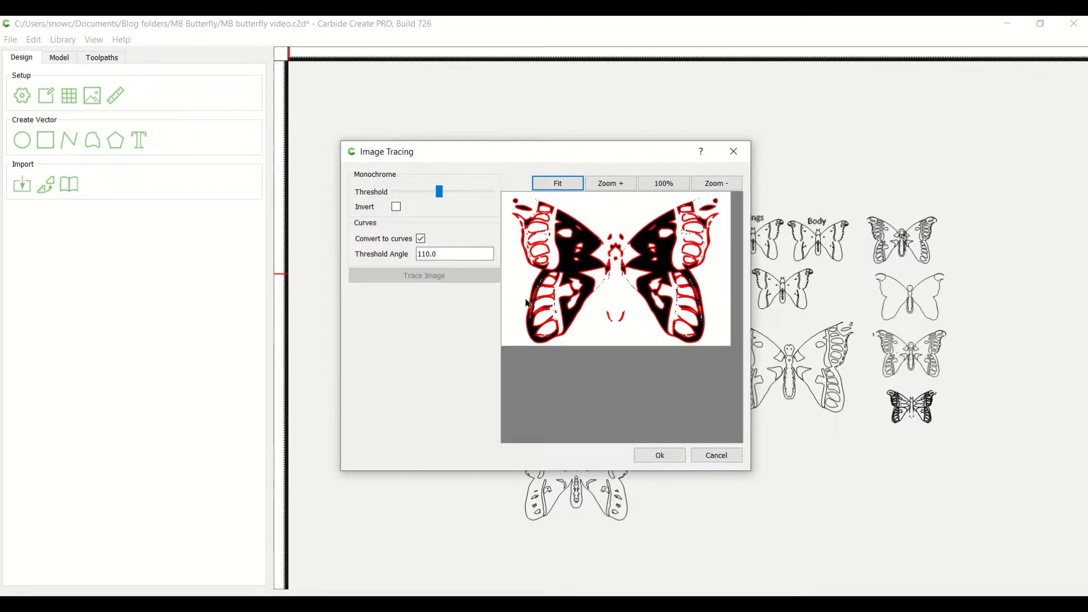
left_click(646, 457)
left_click_drag(613, 391, 465, 504)
Compare the two new butterfly traces with the separated wing, spot and body vectors and the other butterfly outlines around the stock
scroll(503, 504, "up", 5)
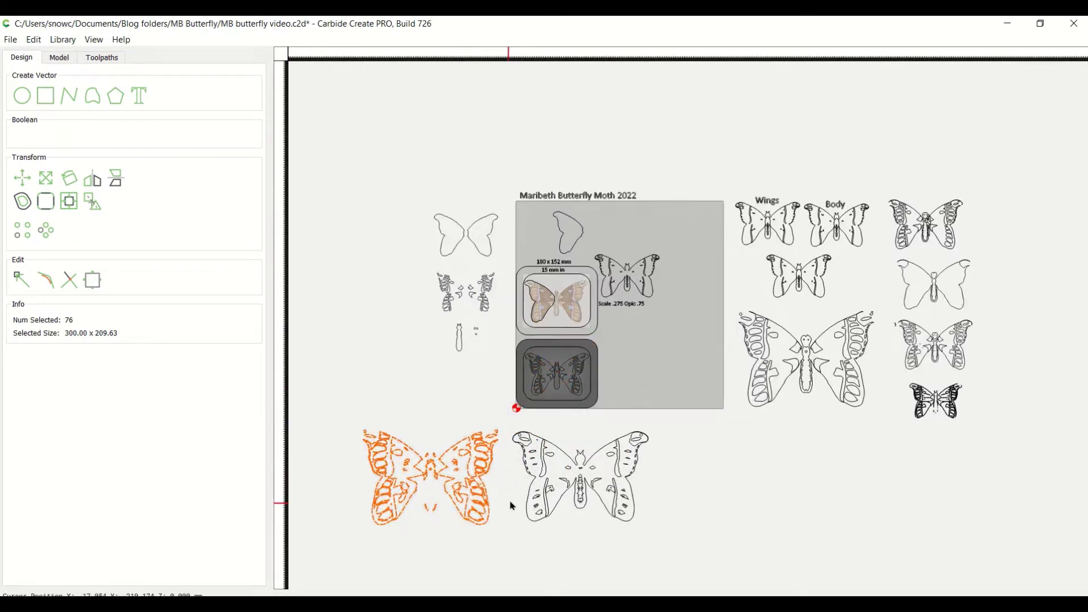
scroll(543, 460, "up", 1)
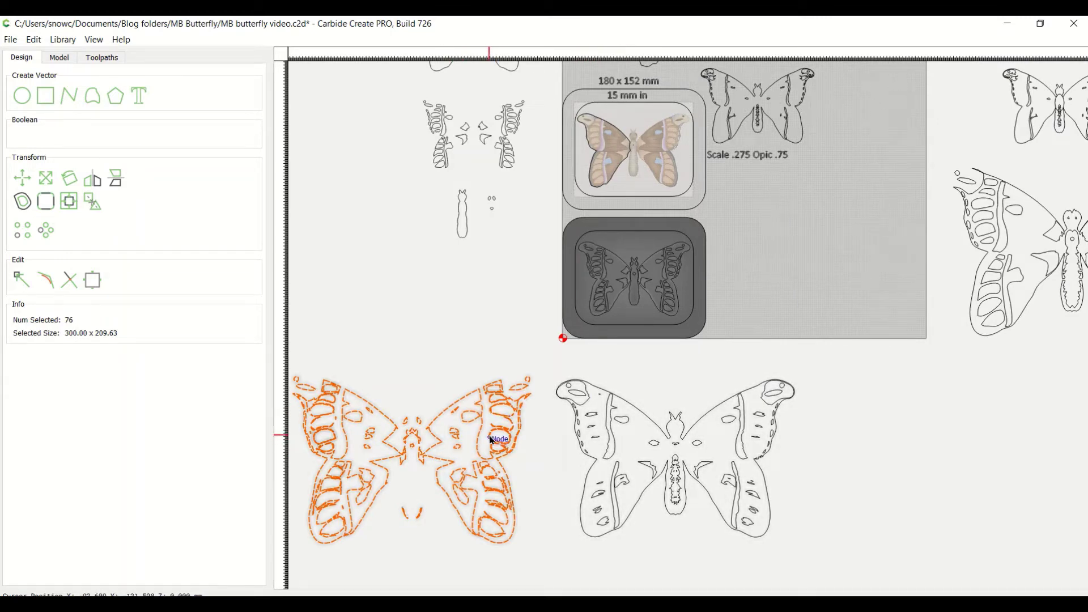
middle_click_drag(374, 145, 358, 280)
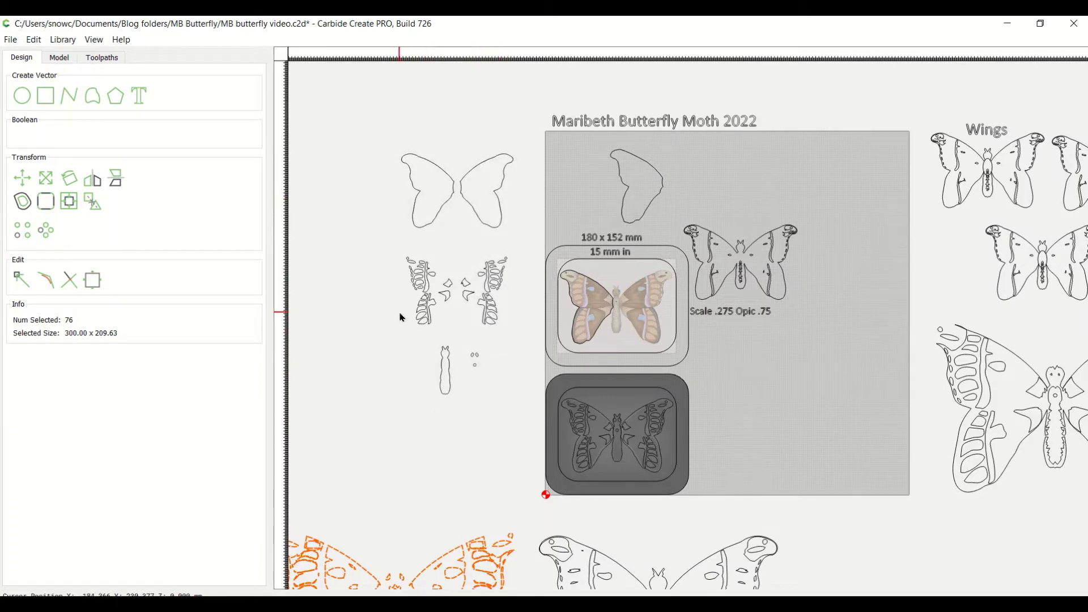
scroll(399, 317, "down", 5)
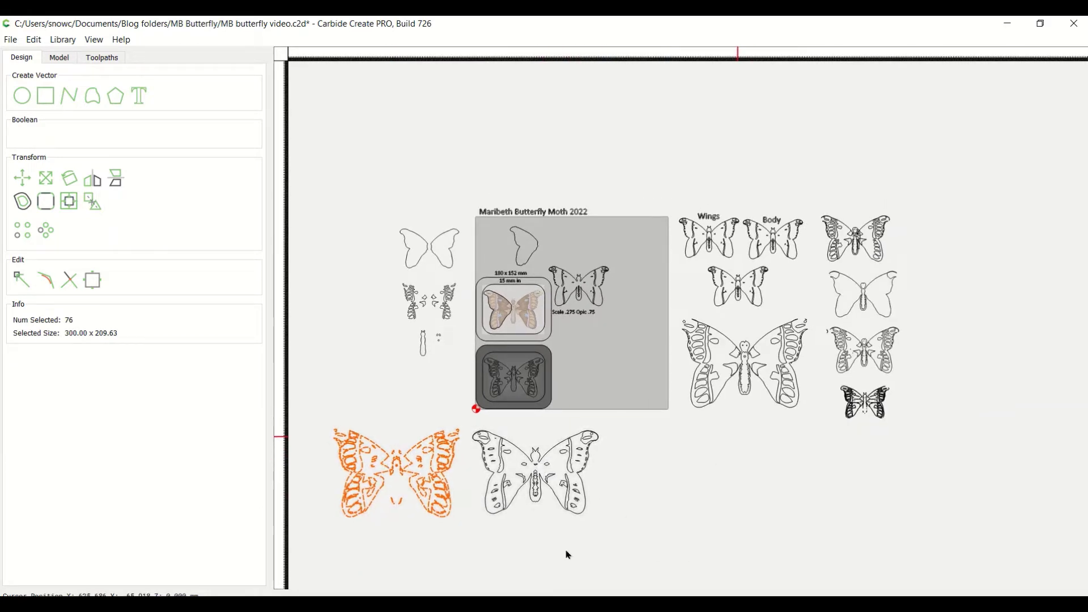
middle_click_drag(743, 445, 563, 549)
scroll(555, 429, "up", 1)
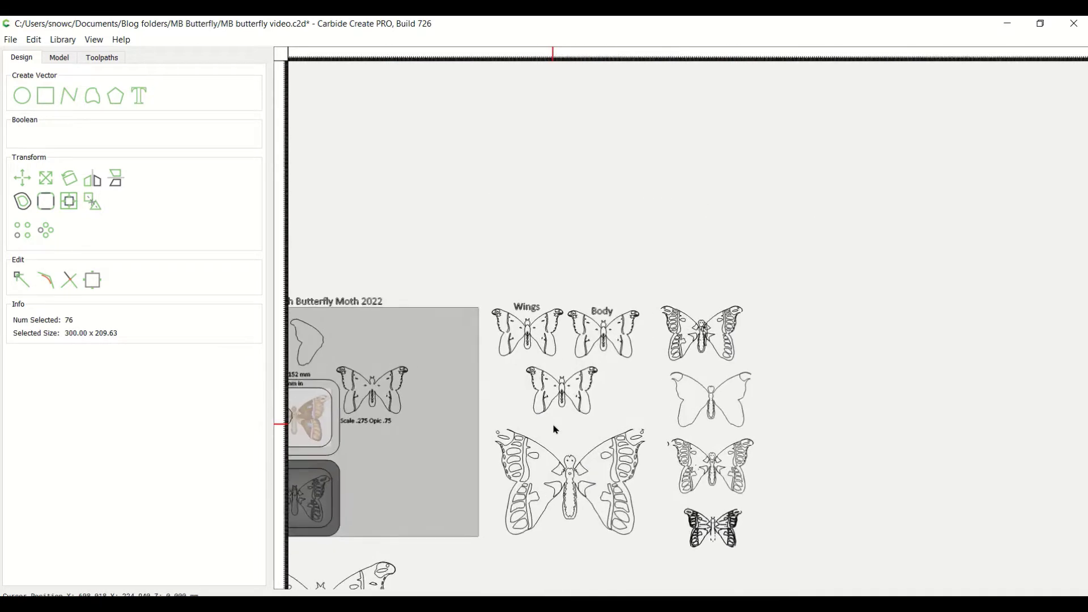
scroll(517, 498, "down", 2)
middle_click_drag(517, 527, 557, 500)
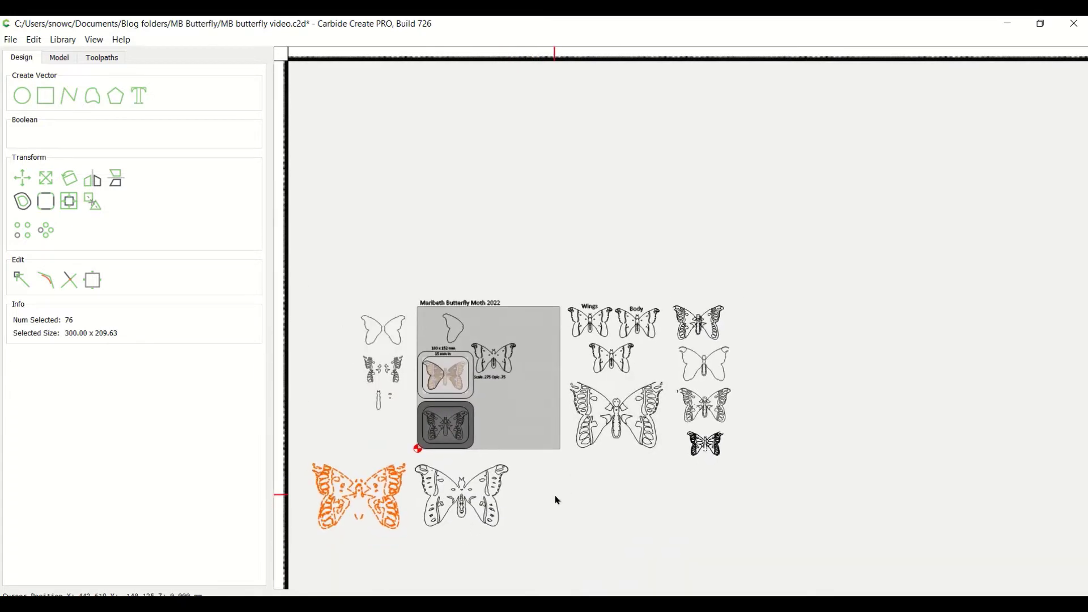
scroll(473, 526, "up", 5)
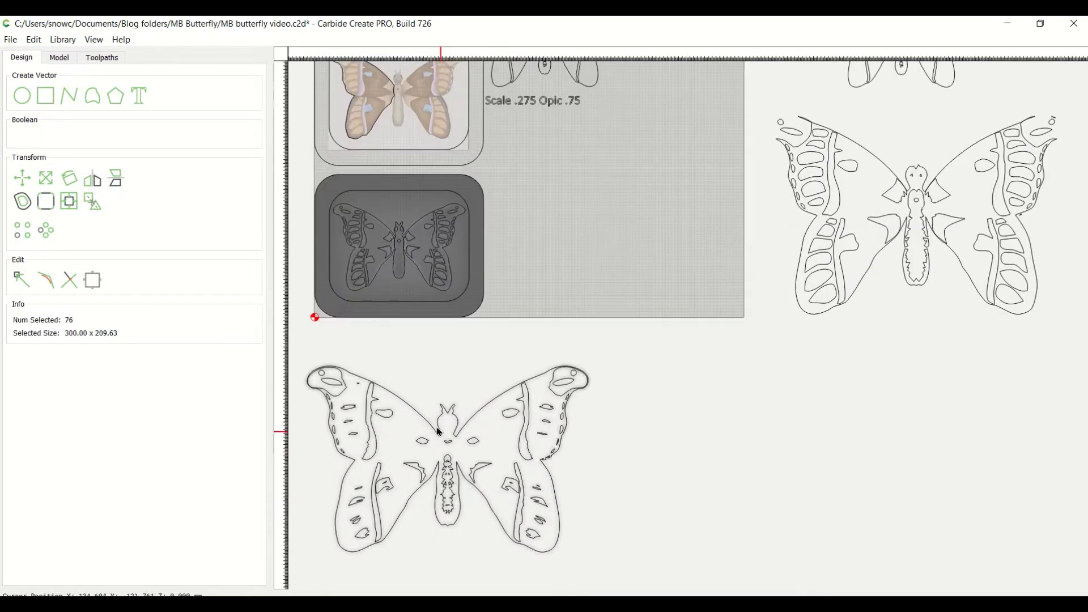
scroll(639, 394, "down", 3)
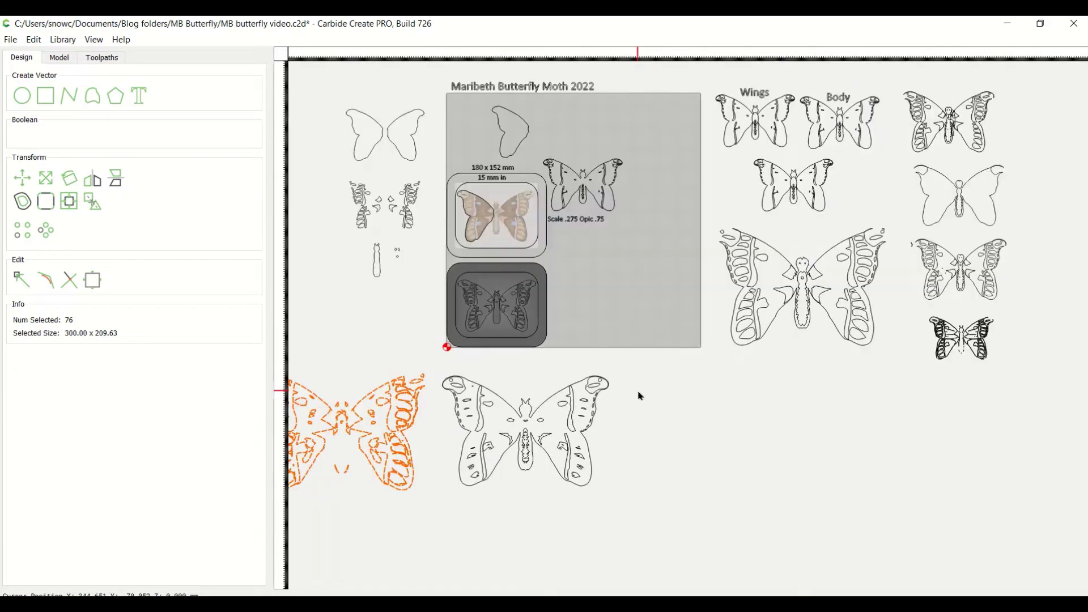
scroll(639, 395, "down", 2)
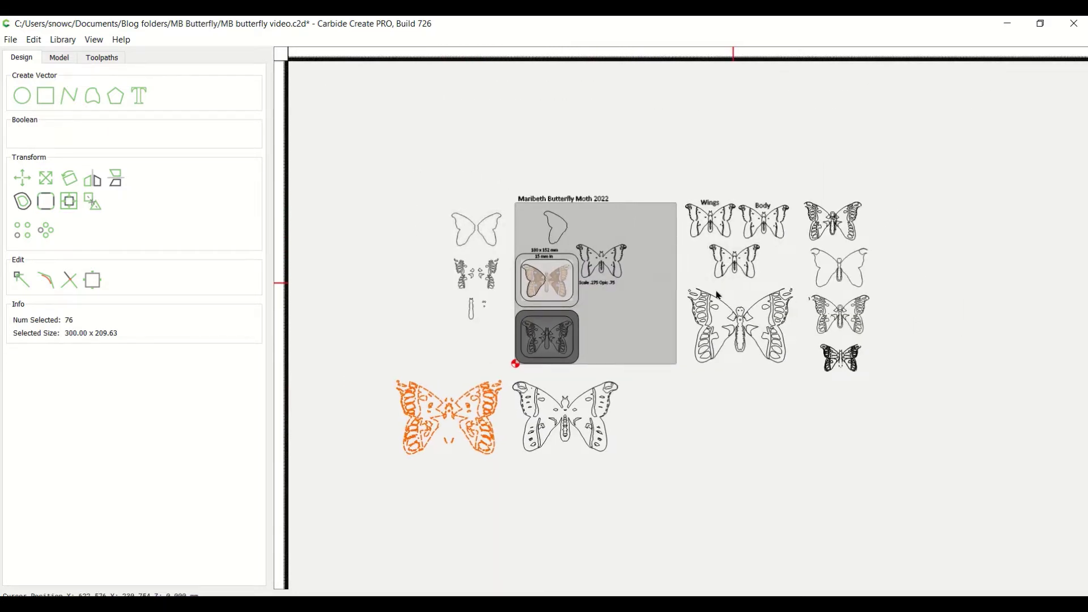
middle_click_drag(718, 295, 682, 318)
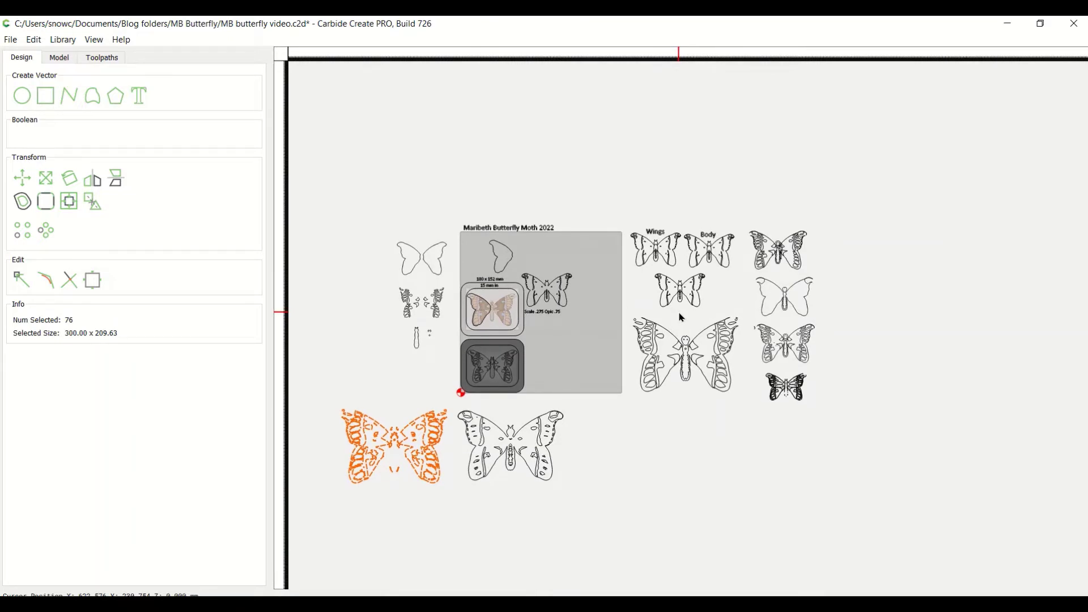
Examine the oval added over the body of the middle butterfly below the Wings and Body labels
scroll(681, 317, "up", 6)
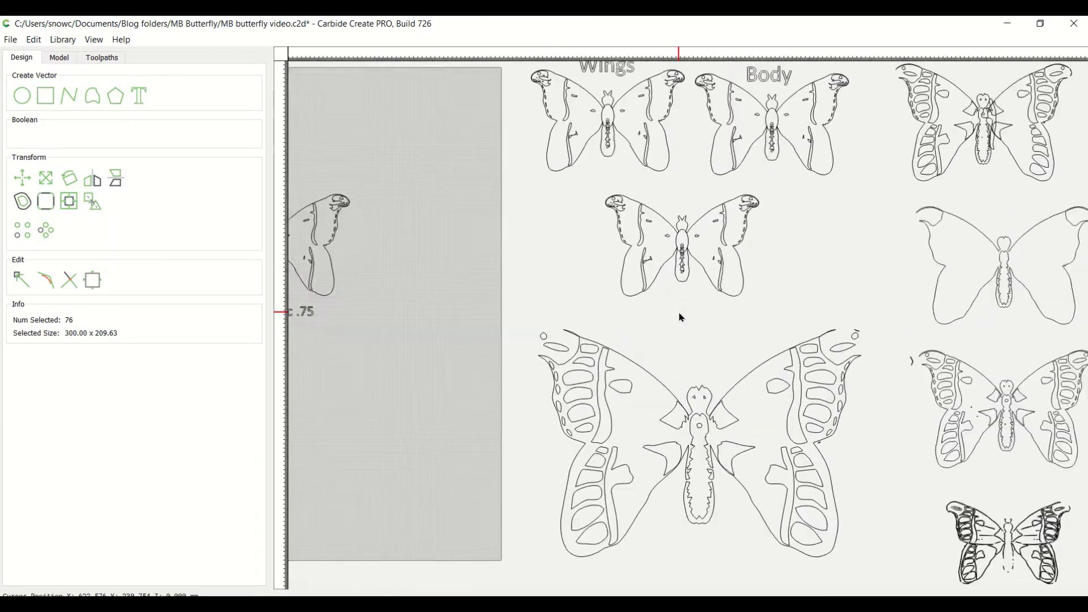
scroll(687, 290, "up", 3)
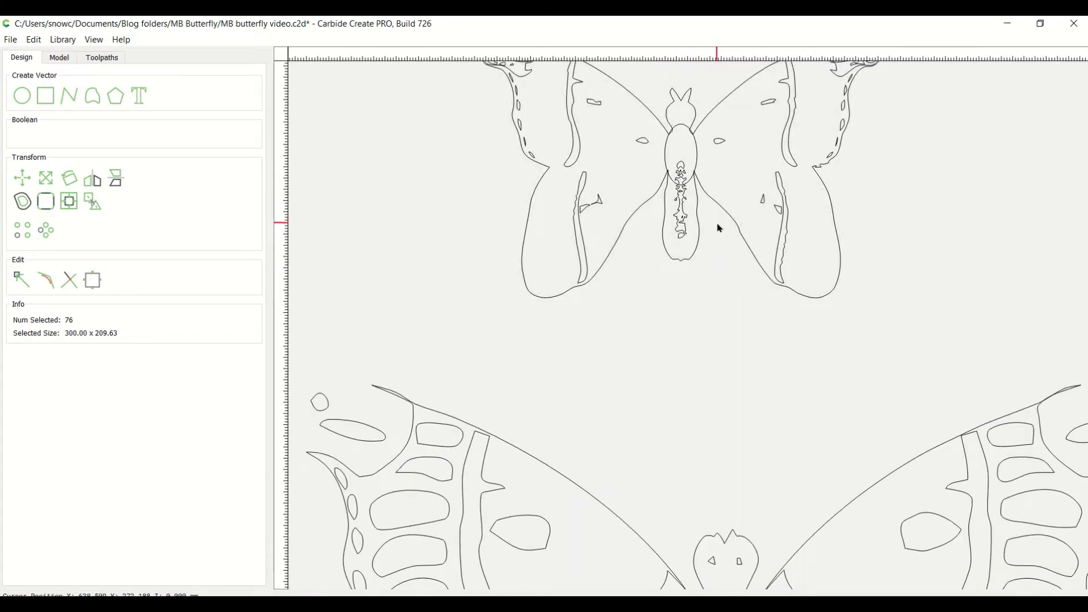
middle_click_drag(718, 229, 703, 366)
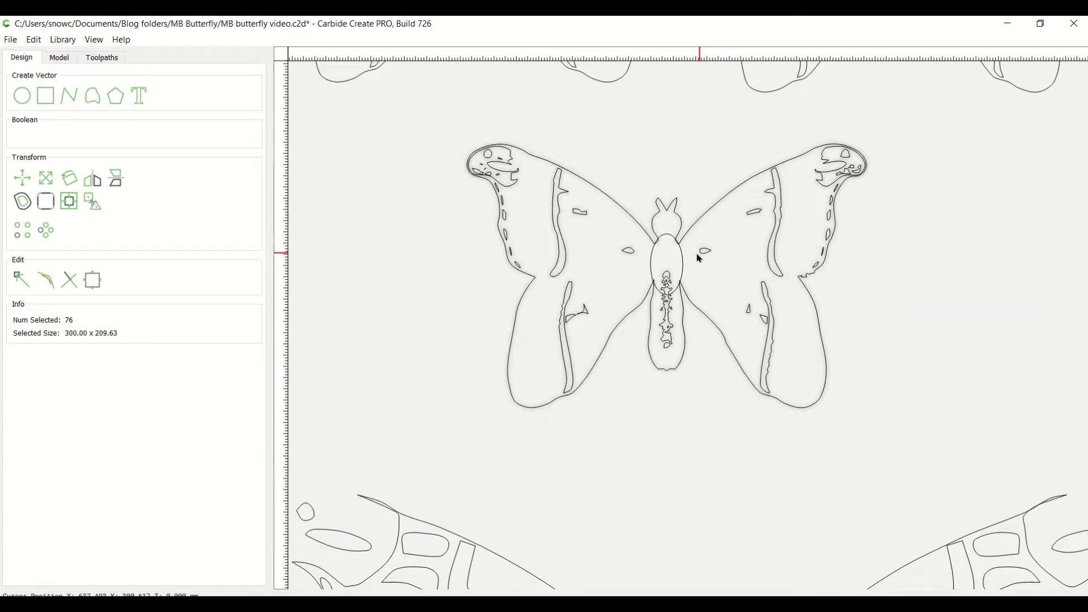
left_click(684, 272)
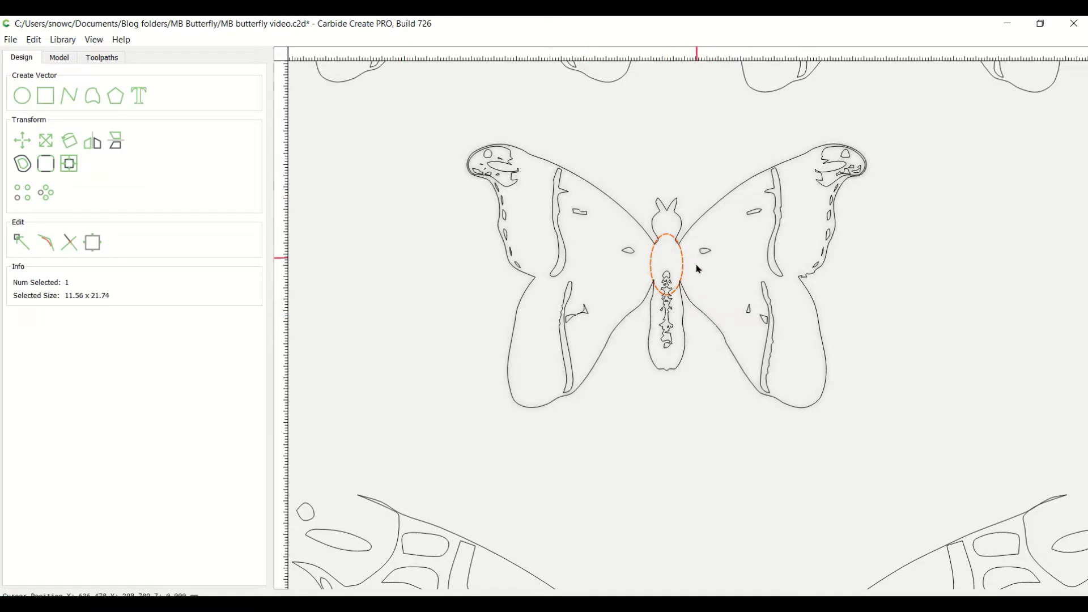
Select the Wings butterfly with its body oval and trim away the abdomen outline and the oval's lower arcs between the wings
right_click_drag(624, 175, 666, 430)
right_click_drag(516, 324, 617, 420)
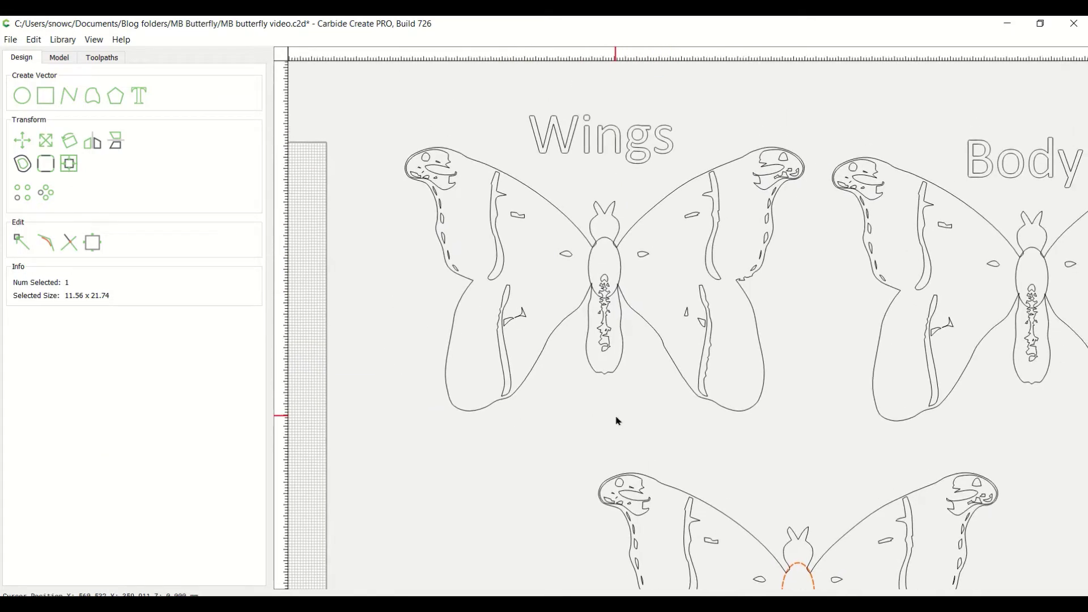
left_click(623, 297)
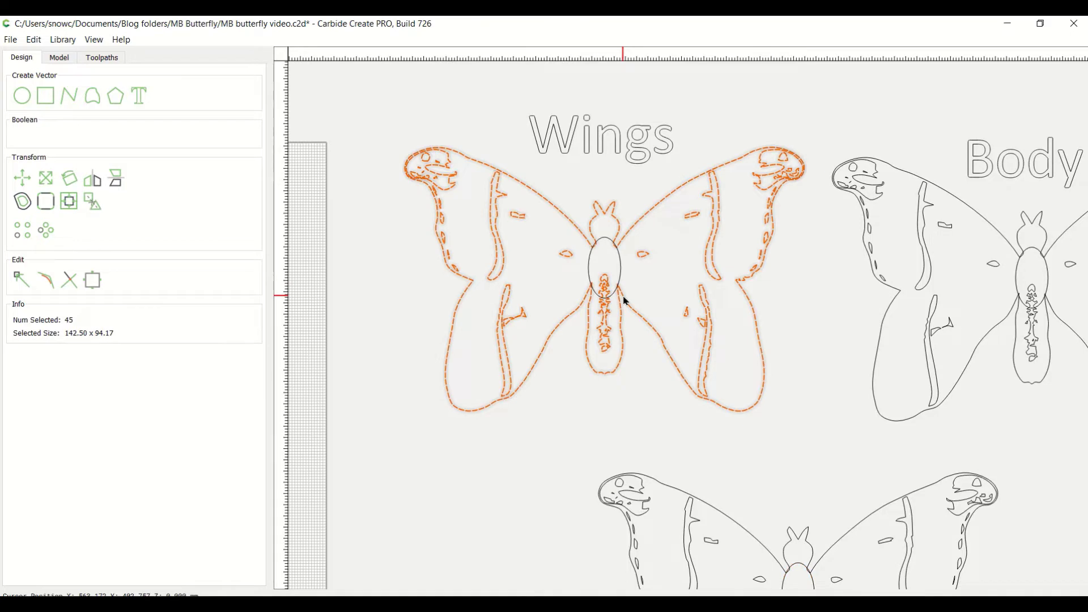
left_click(622, 278, "shift")
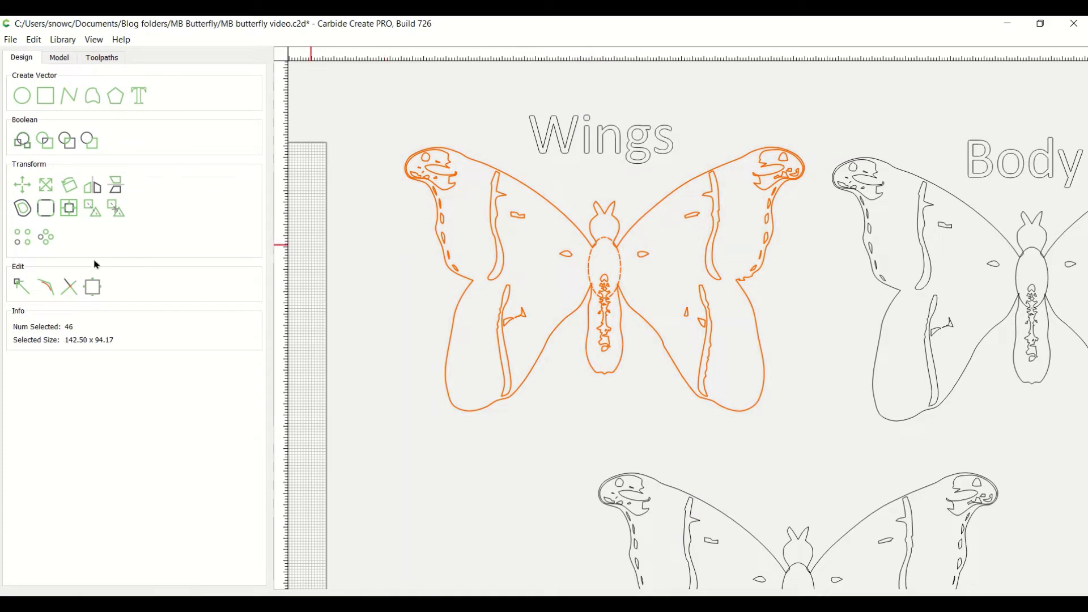
left_click(70, 288)
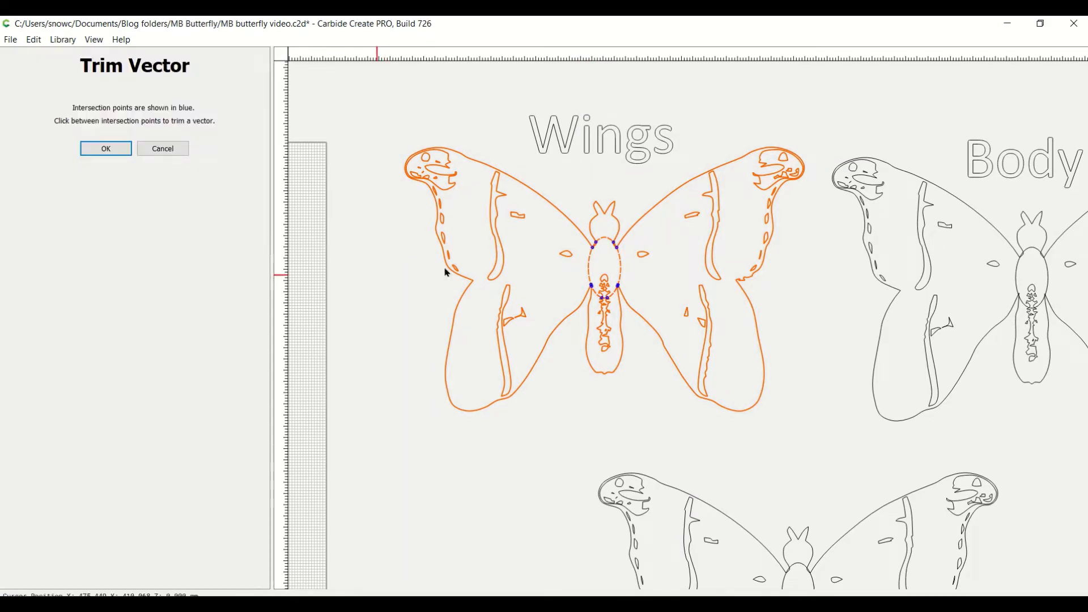
scroll(701, 347, "up", 2)
scroll(629, 289, "up", 6)
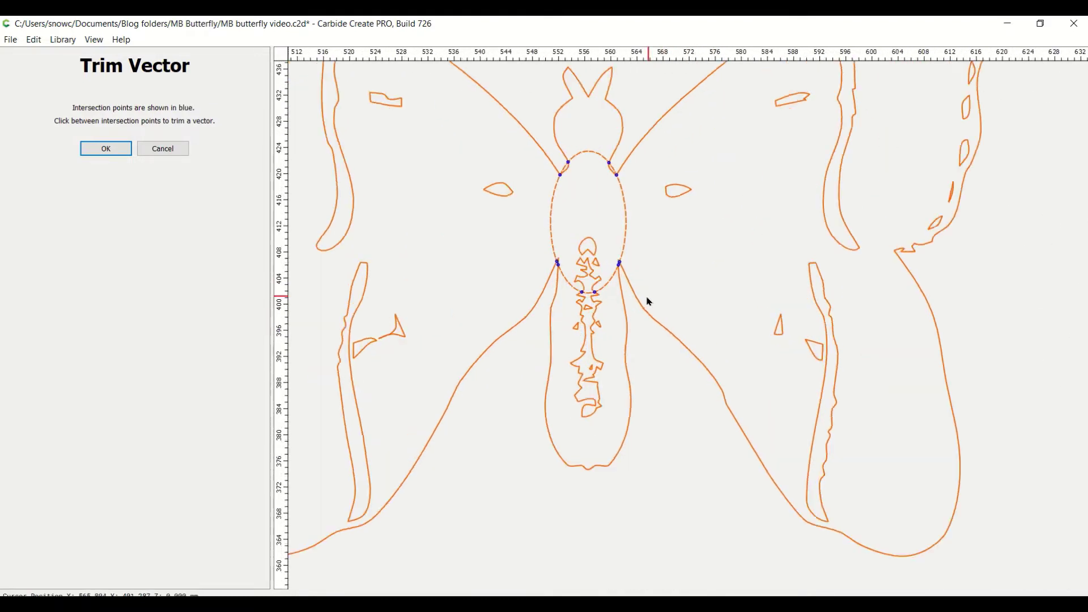
scroll(574, 289, "up", 2)
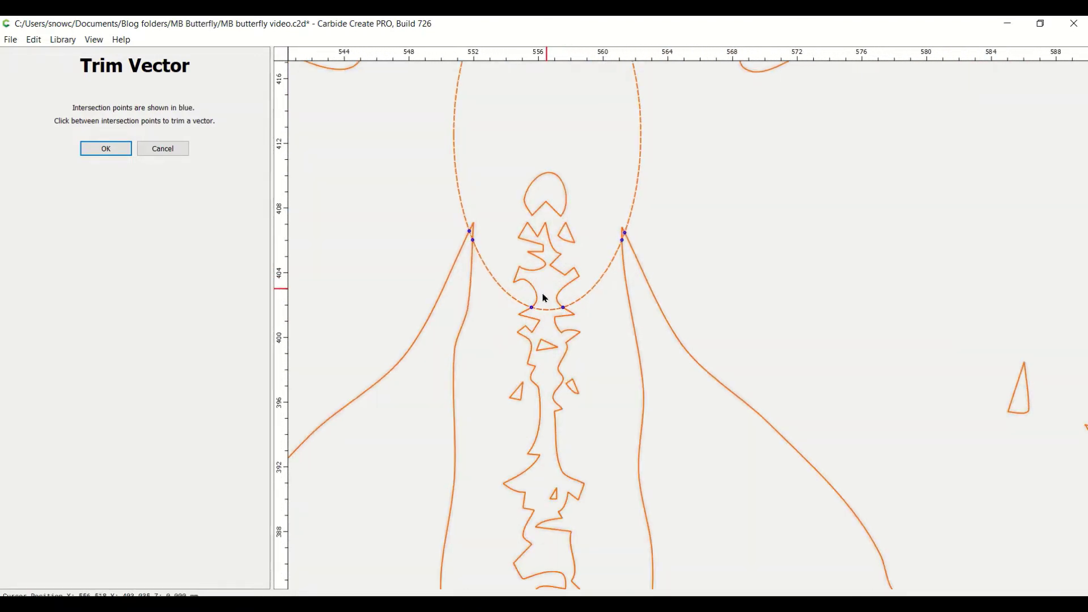
left_click(507, 294)
left_click(473, 274)
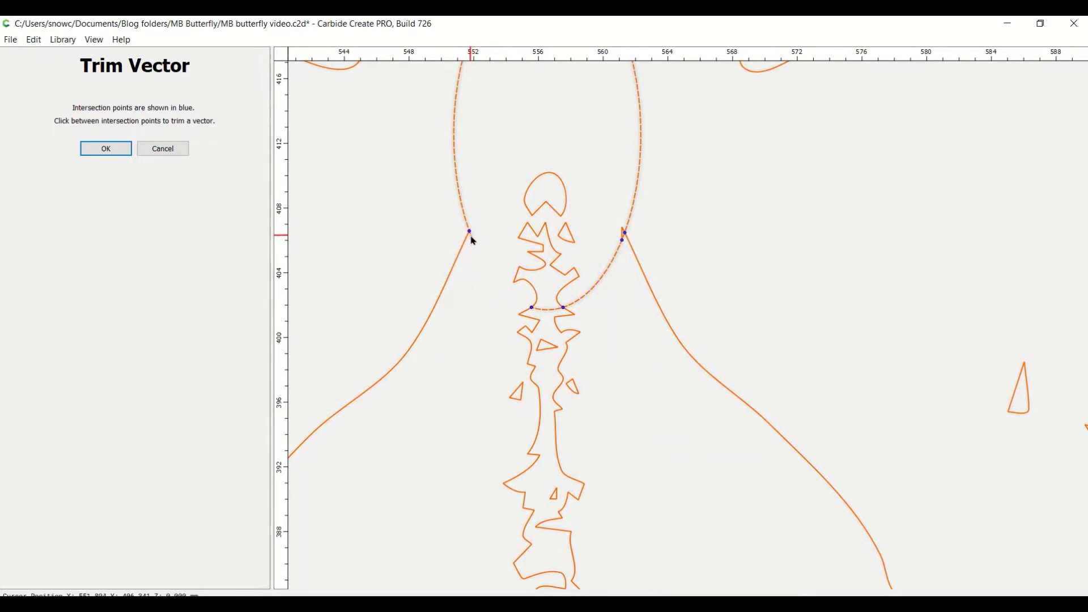
left_click(606, 271)
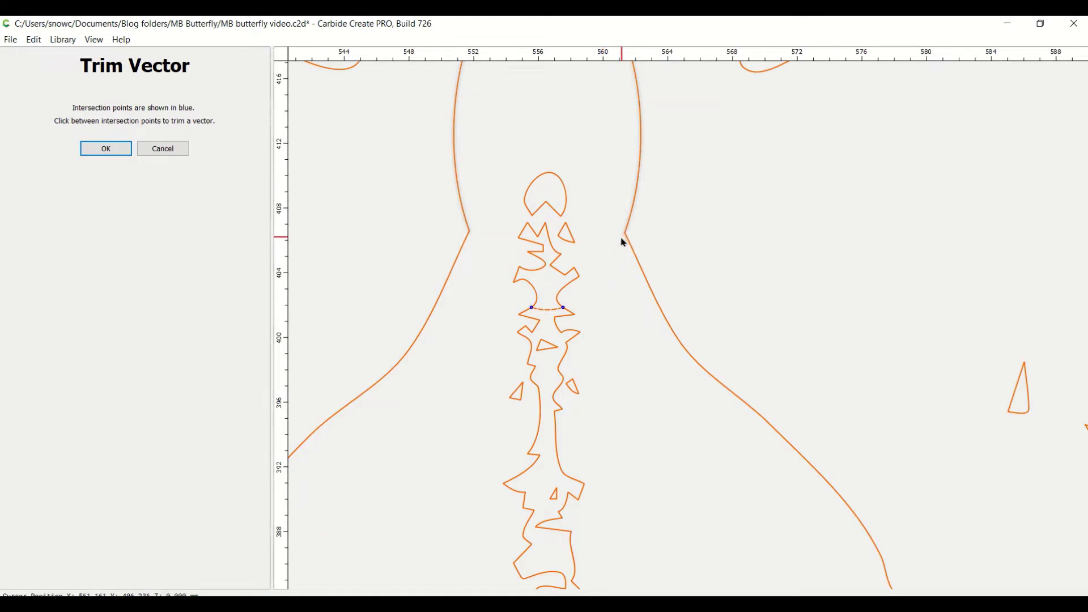
Trim the short connecting segments between the head and both wings at the oval's upper end, and accept the trim
middle_click_drag(549, 102, 544, 360)
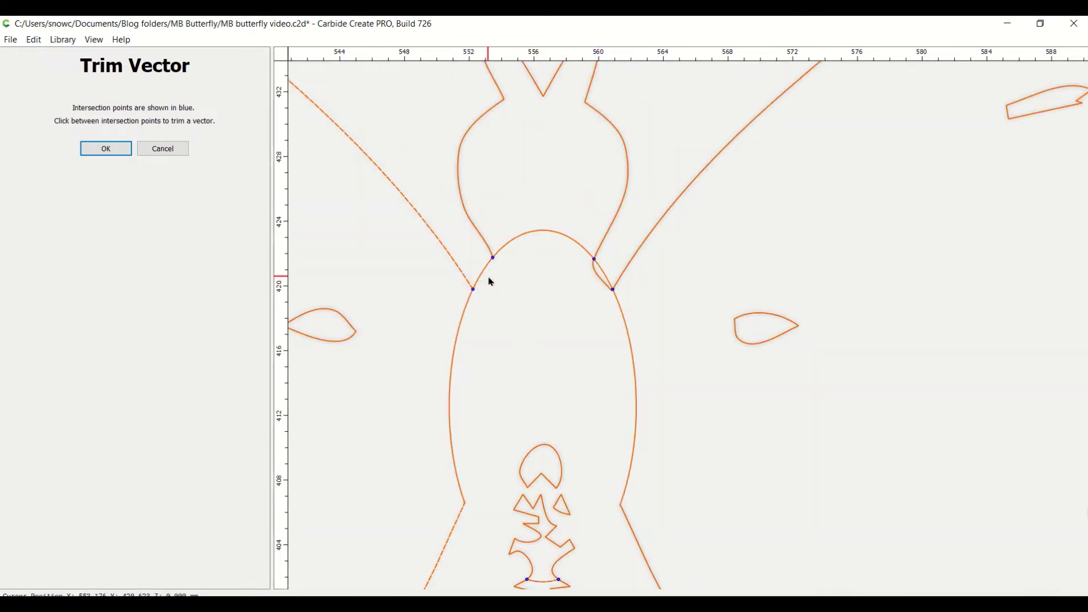
left_click(486, 274)
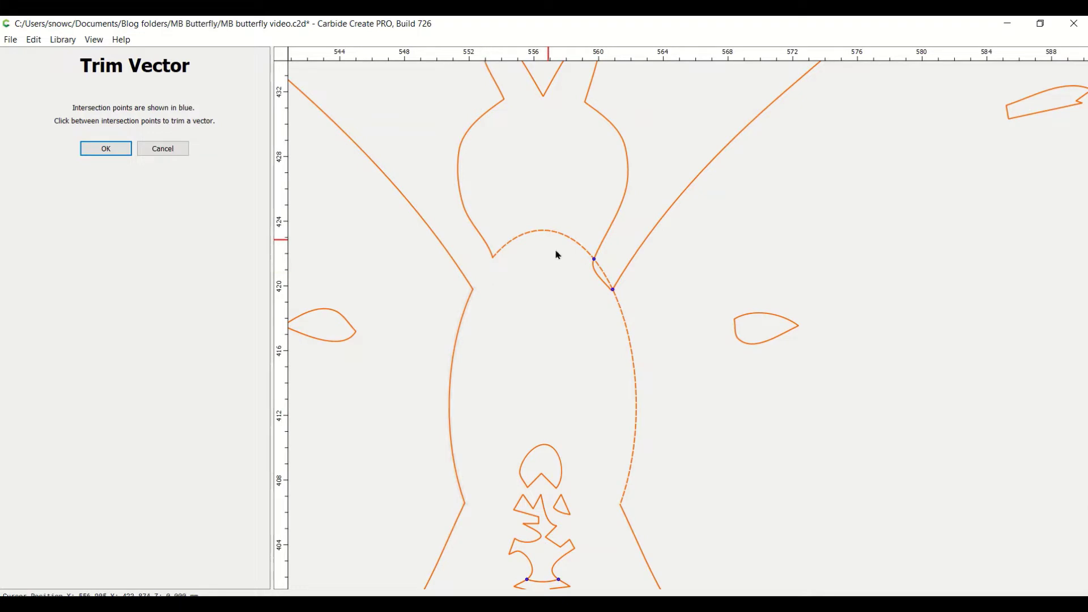
left_click(605, 275)
left_click(90, 149)
Join each open wing outline of the Wings butterfly with its body-side arc into a closed left and right wing
scroll(391, 291, "down", 10)
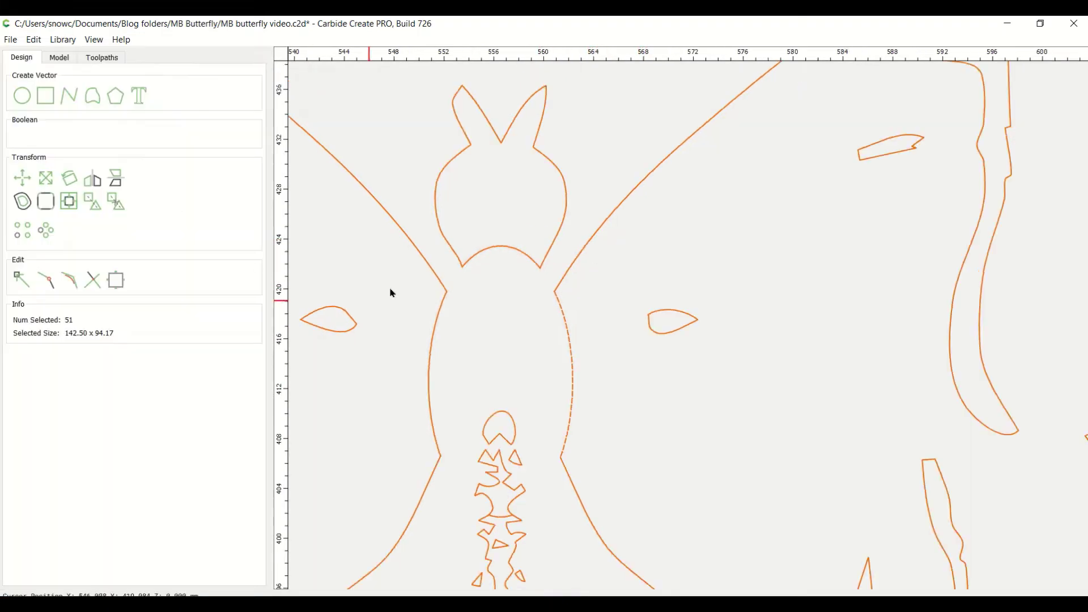
scroll(583, 309, "down", 3)
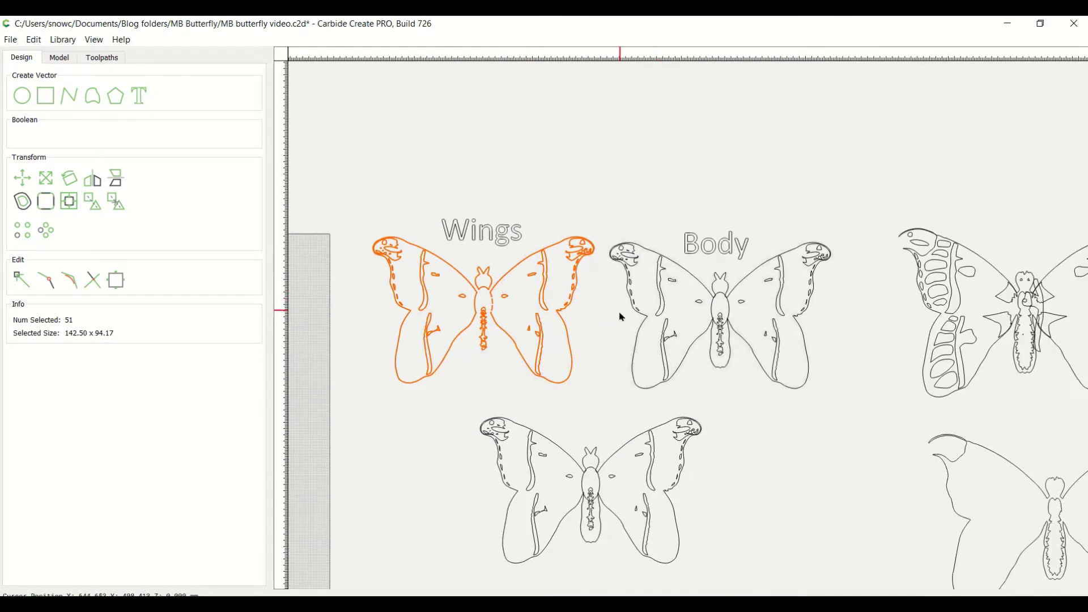
left_click(618, 317)
left_click(456, 354)
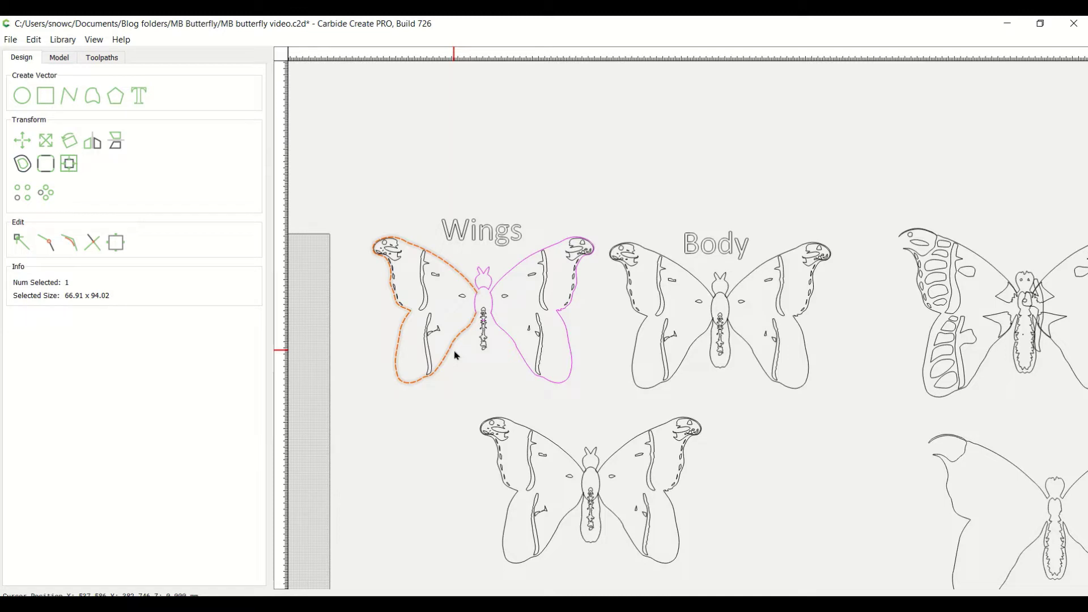
scroll(456, 355, "up", 5)
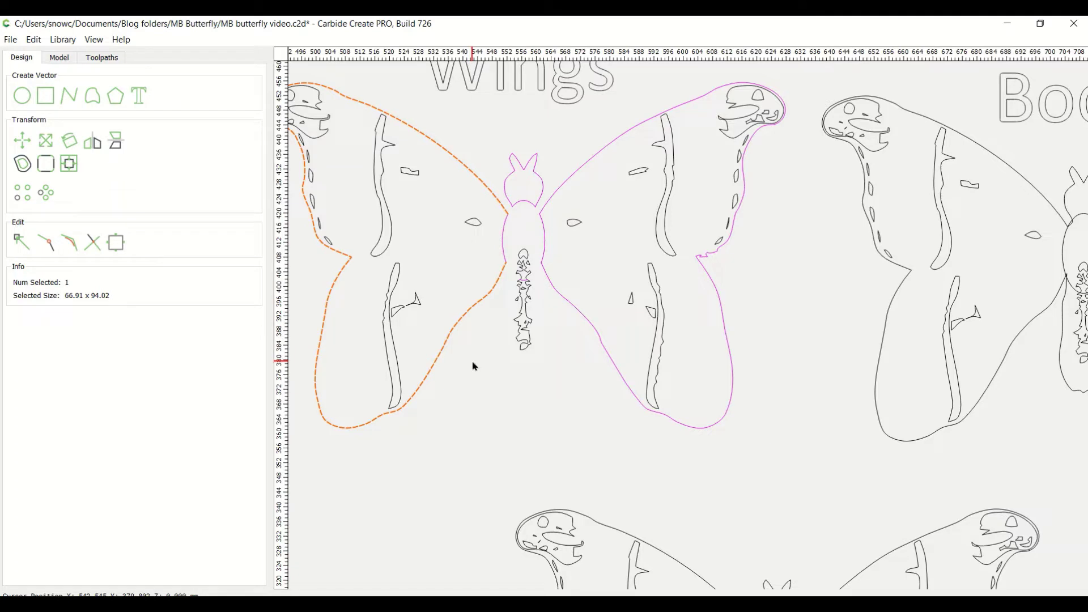
left_click(502, 232, "shift")
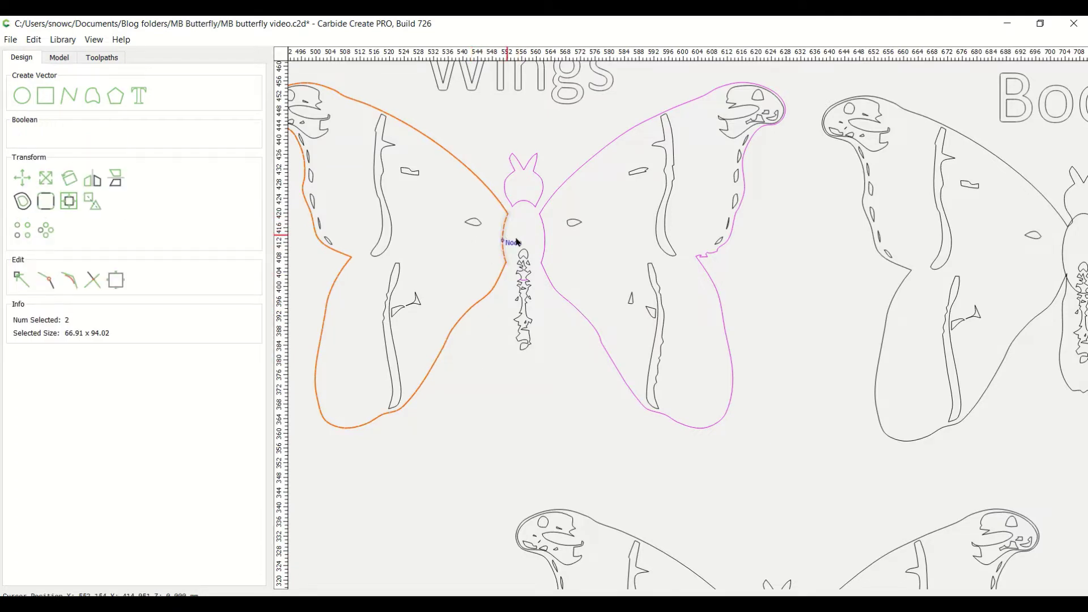
left_click(581, 312, "shift")
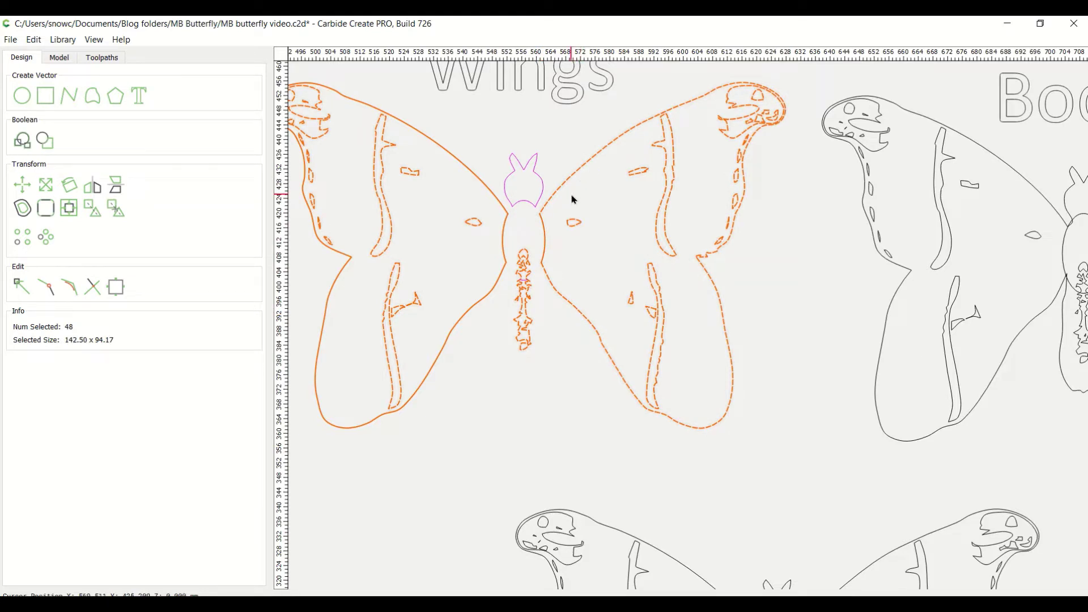
left_click(49, 289)
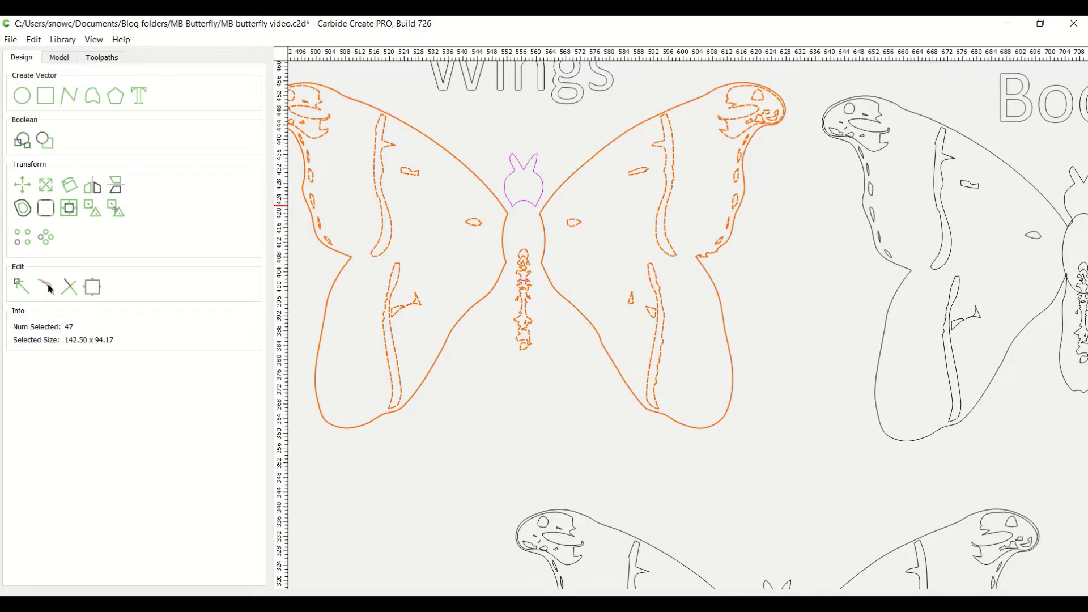
left_click(486, 431)
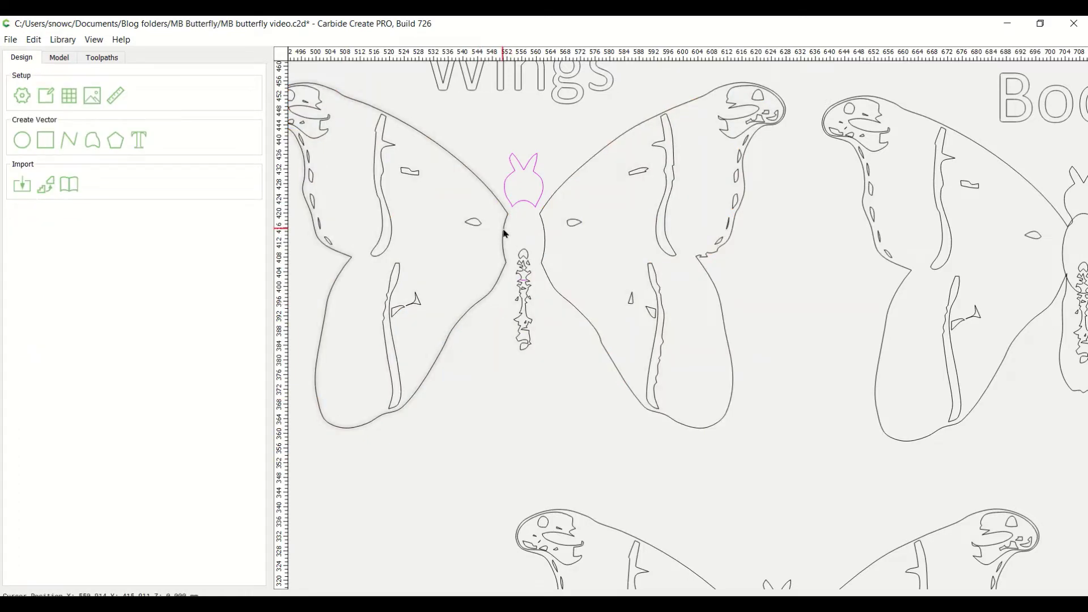
Inspect the left wing's corner node where the upper wing edge meets the body-side arc, using node editing
scroll(515, 262, "up", 5)
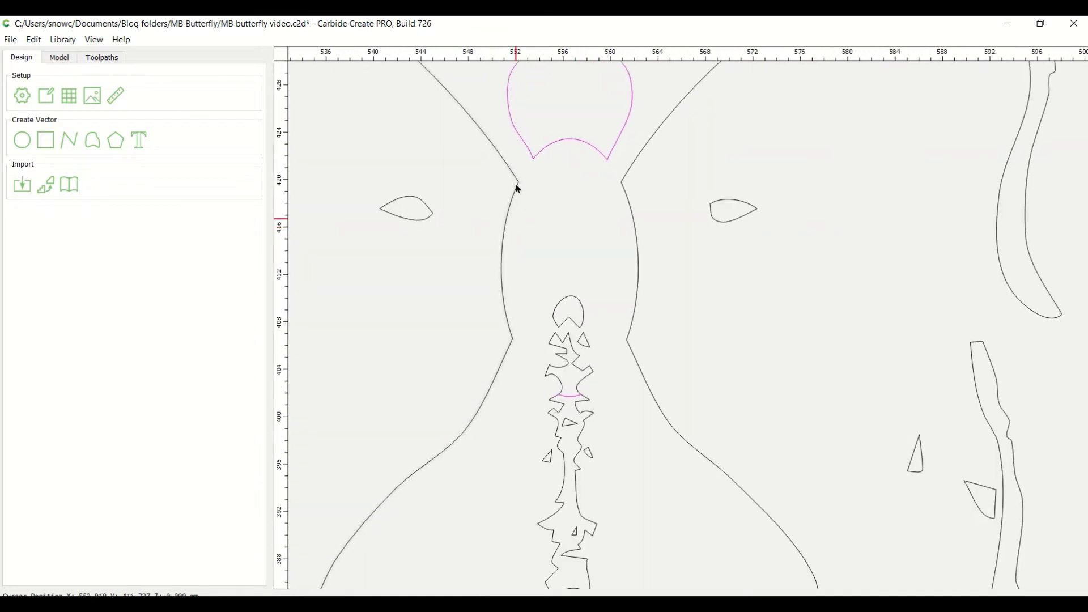
scroll(521, 179, "up", 8)
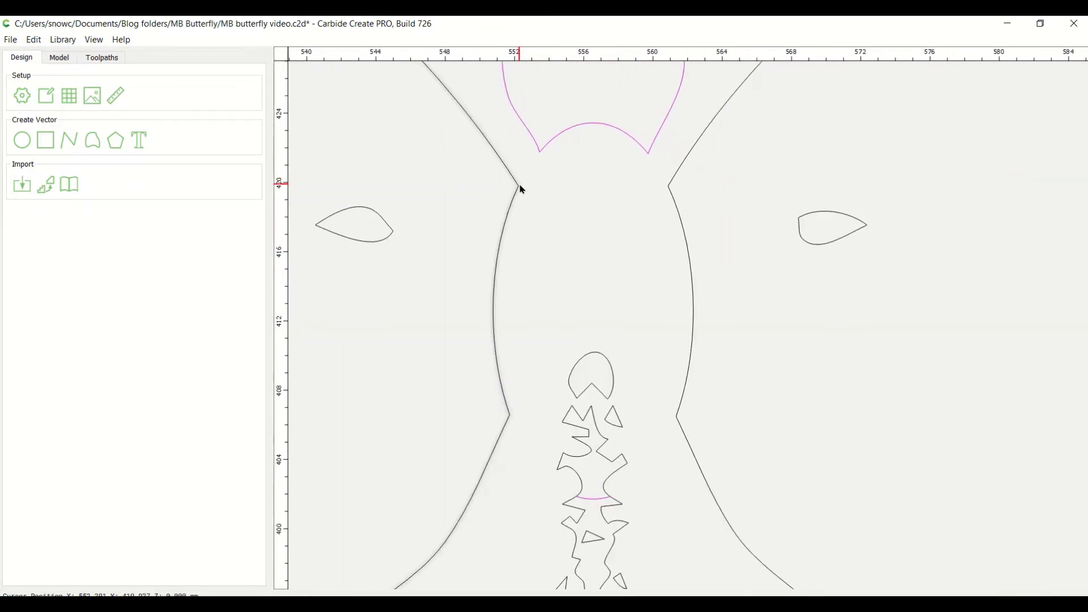
scroll(518, 181, "up", 8)
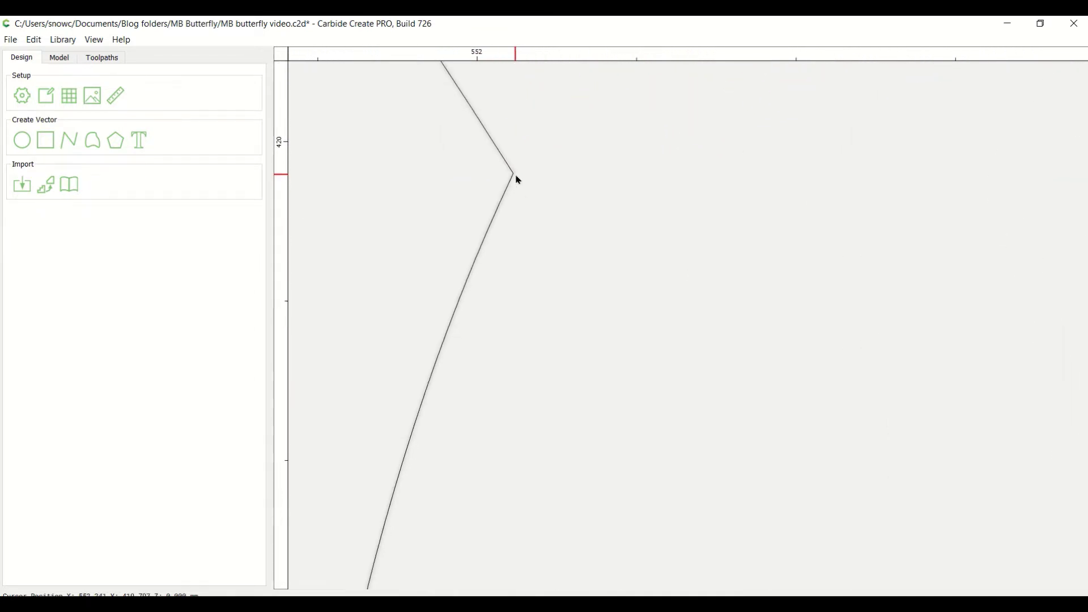
scroll(519, 178, "up", 1)
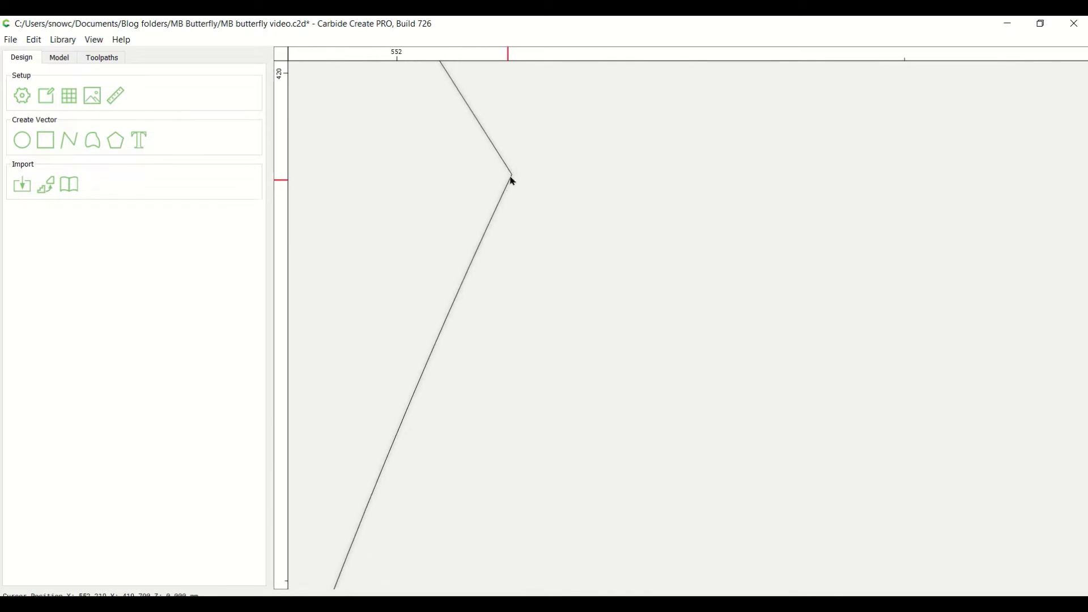
left_click(480, 248)
left_click(21, 238)
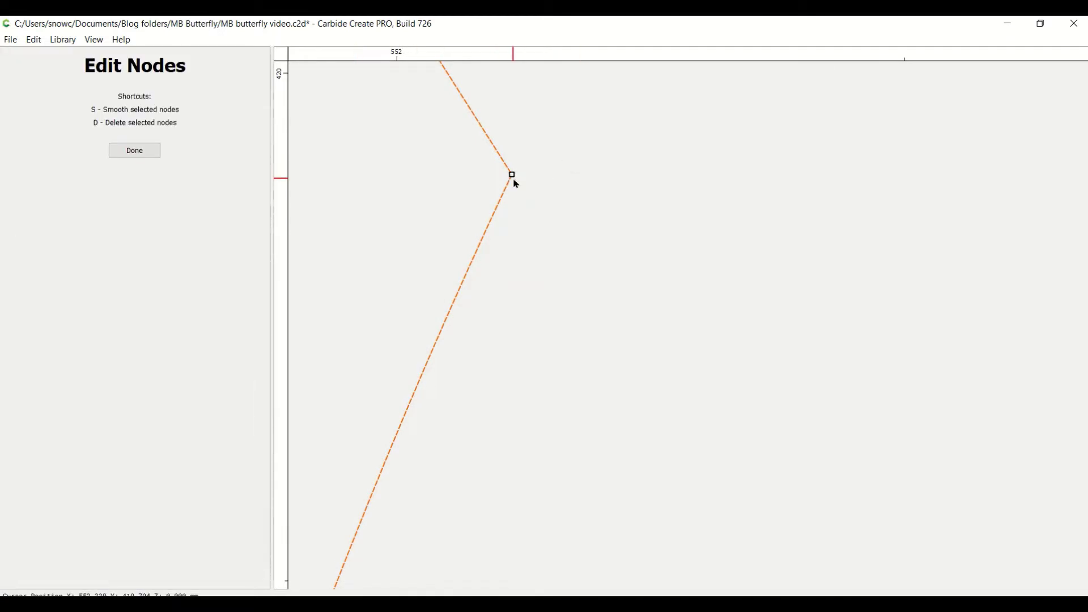
scroll(515, 205, "down", 4)
scroll(518, 209, "down", 6)
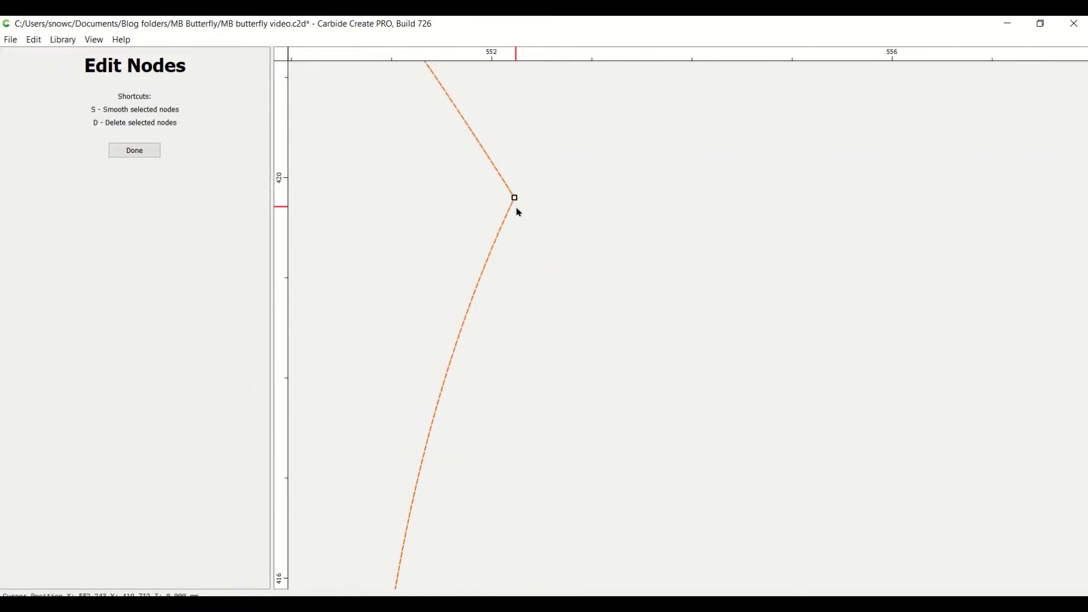
scroll(516, 206, "down", 8)
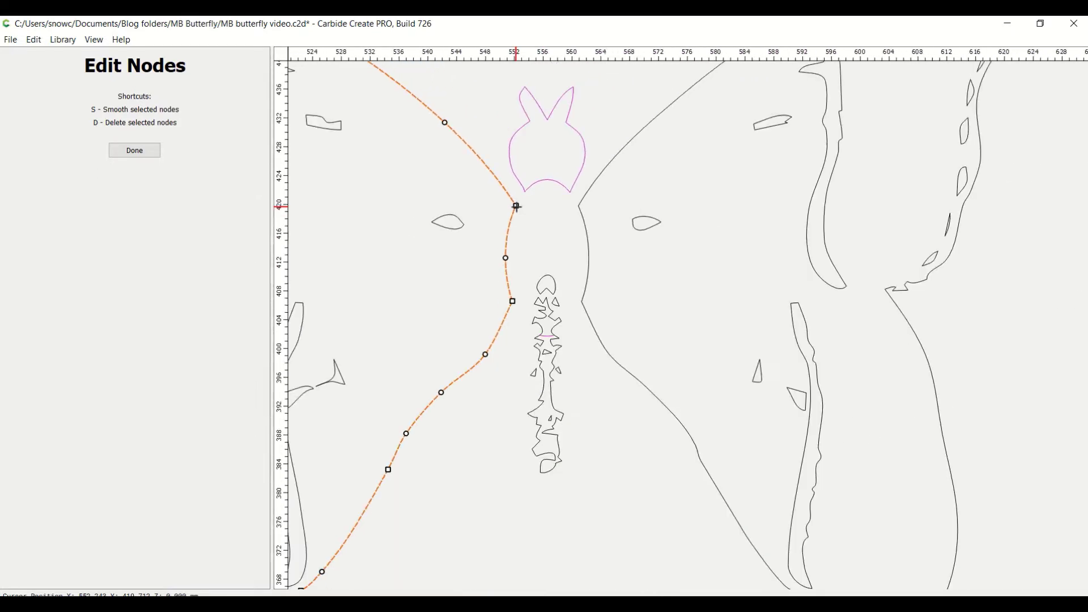
key("Escape")
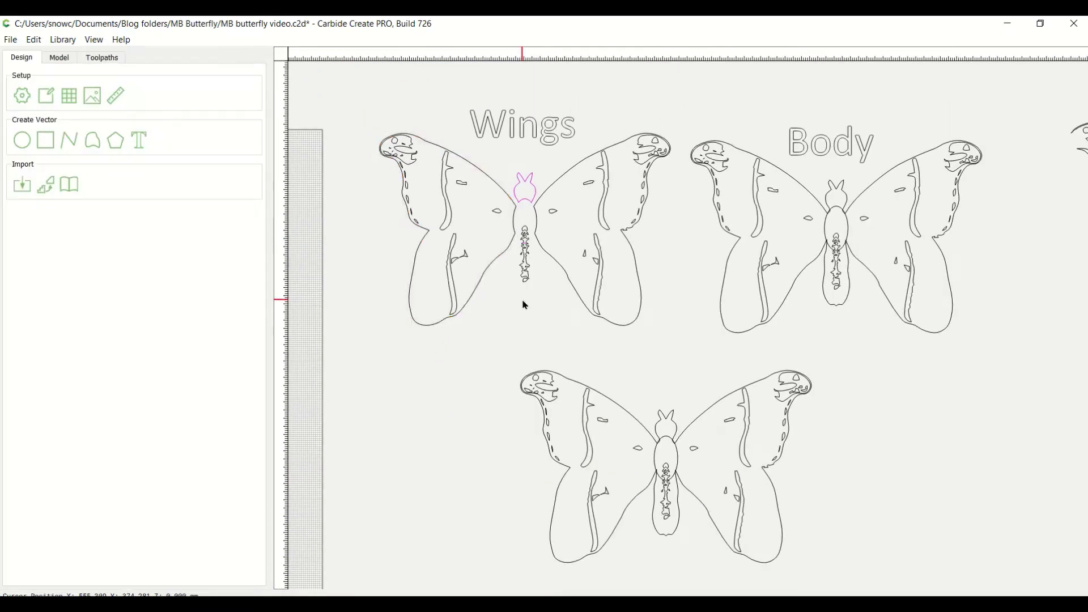
Duplicate the closed left and right wing outlines and place the copies in the empty area above the Wings label
left_click(566, 274, "shift")
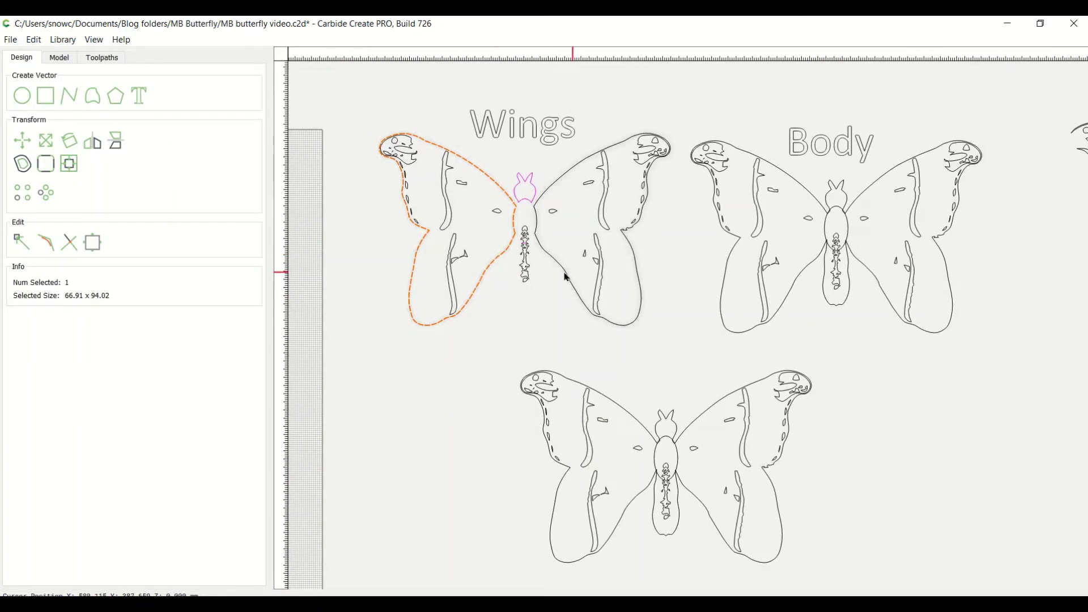
scroll(566, 275, "down", 4)
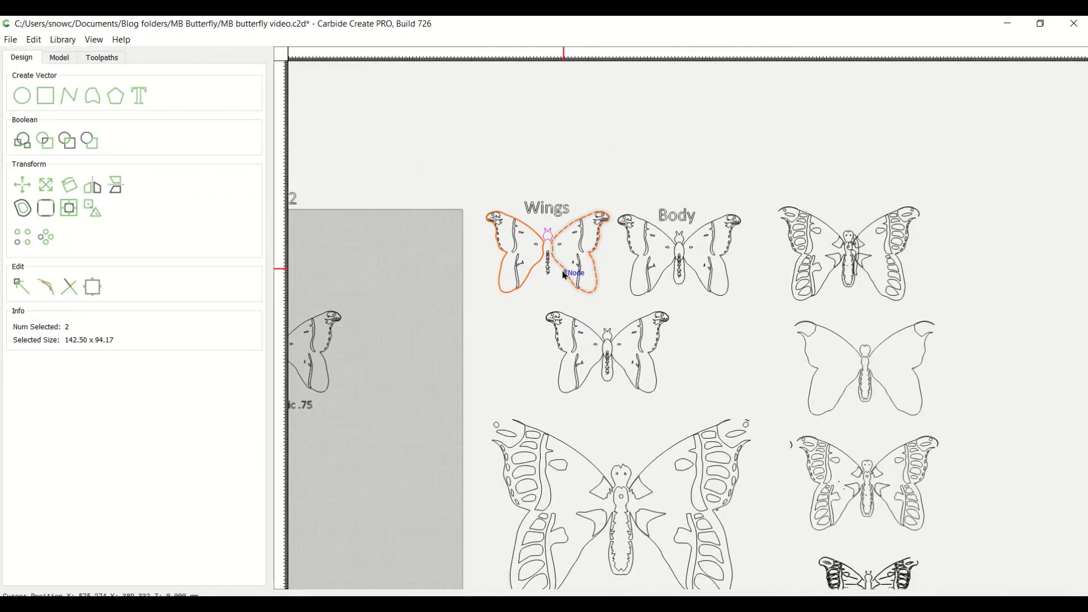
key("ctrl+d")
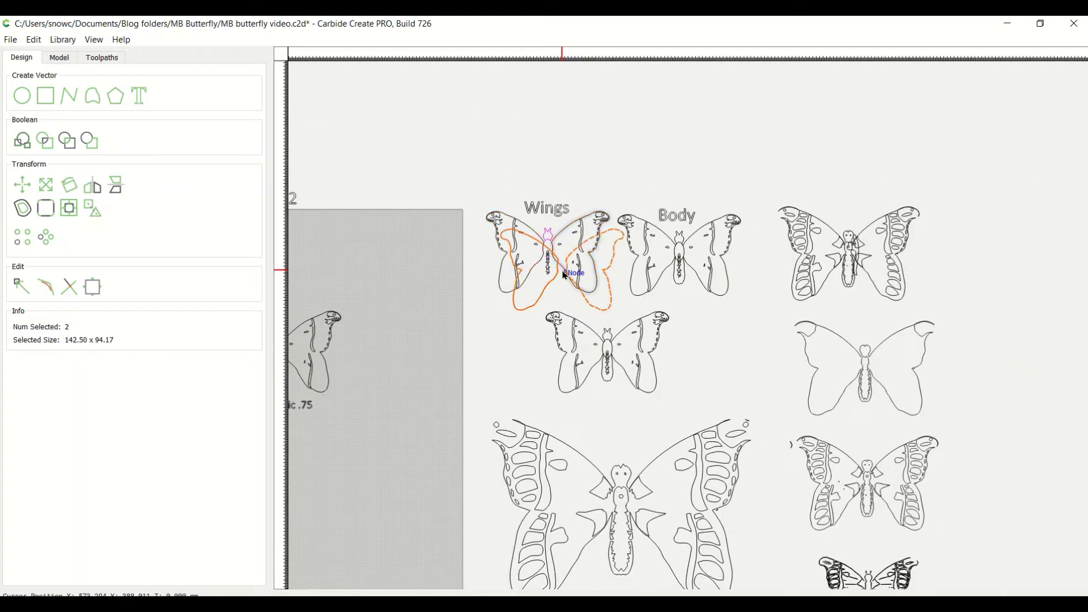
left_click_drag(564, 275, 544, 148)
left_click(512, 318)
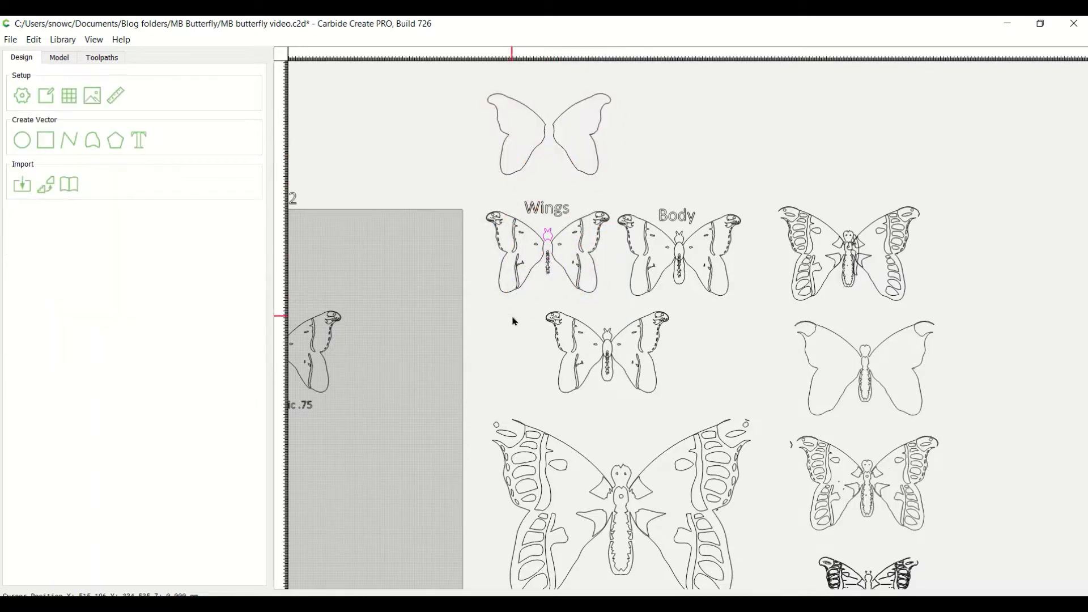
middle_click_drag(697, 301, 607, 315)
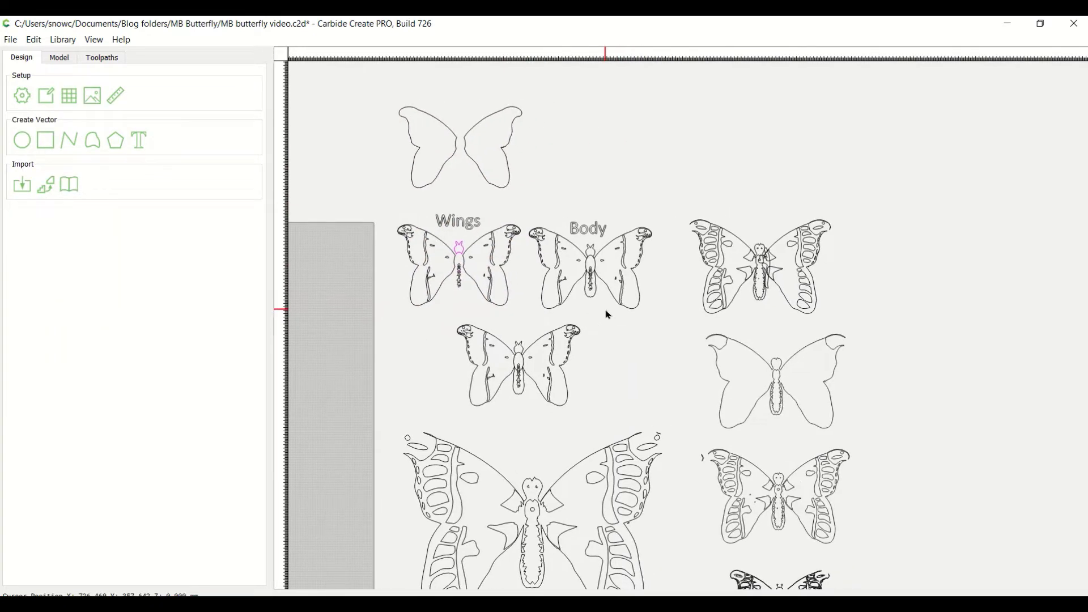
Trim the left wing outline off the Body butterfly, using its traced vectors together with the body oval
scroll(601, 304, "up", 10)
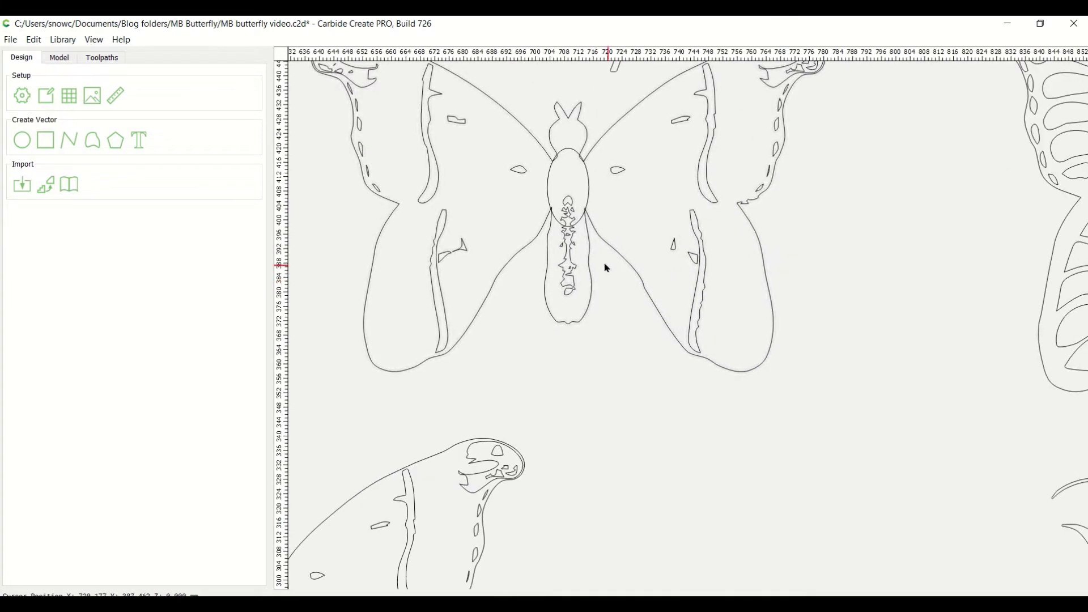
left_click(590, 277)
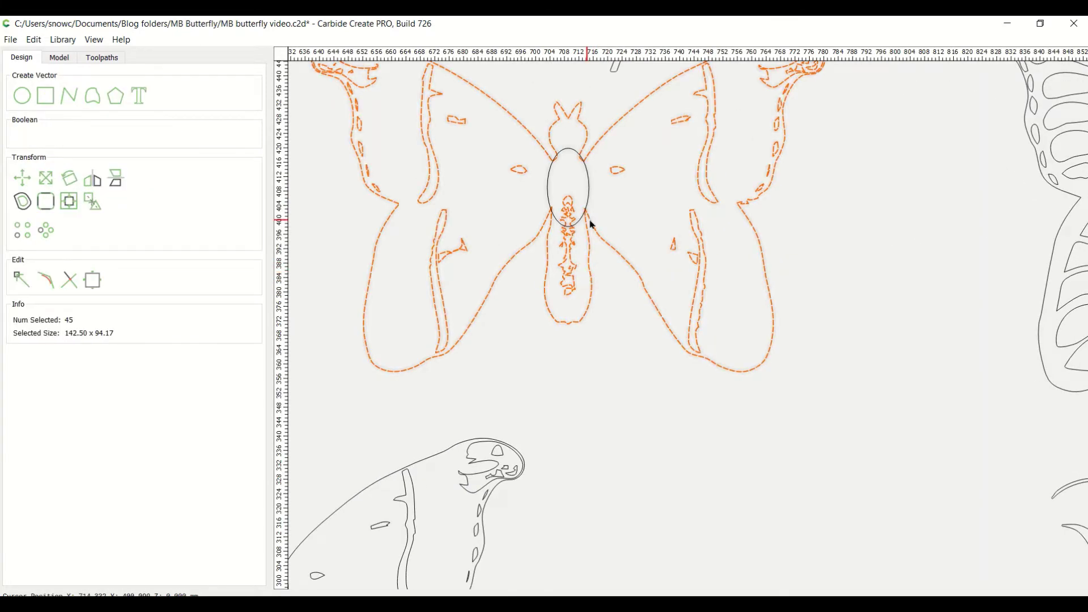
left_click(588, 191, "shift")
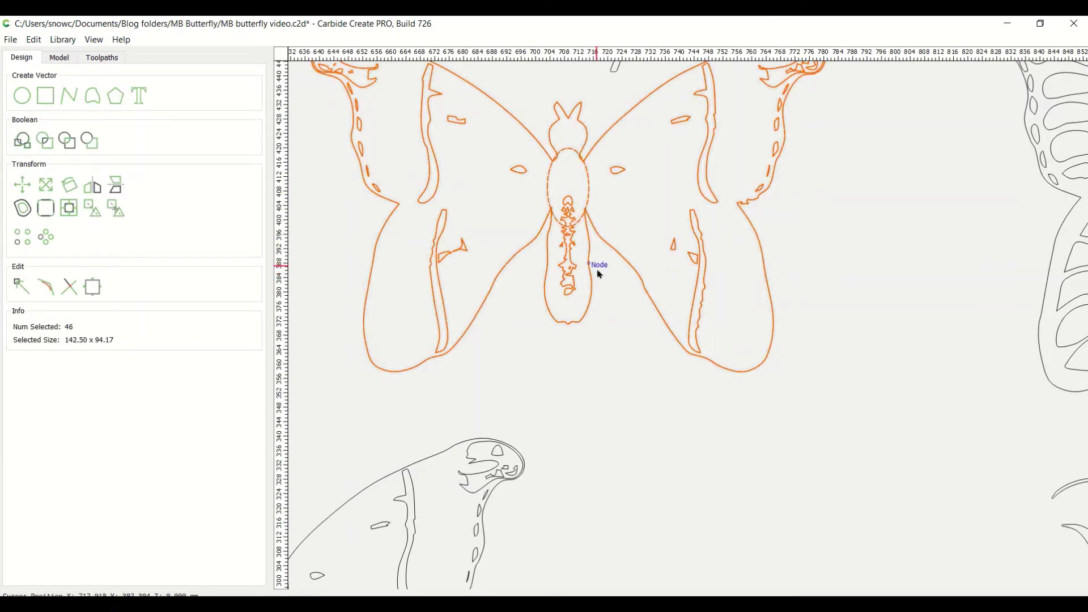
scroll(596, 282, "up", 3)
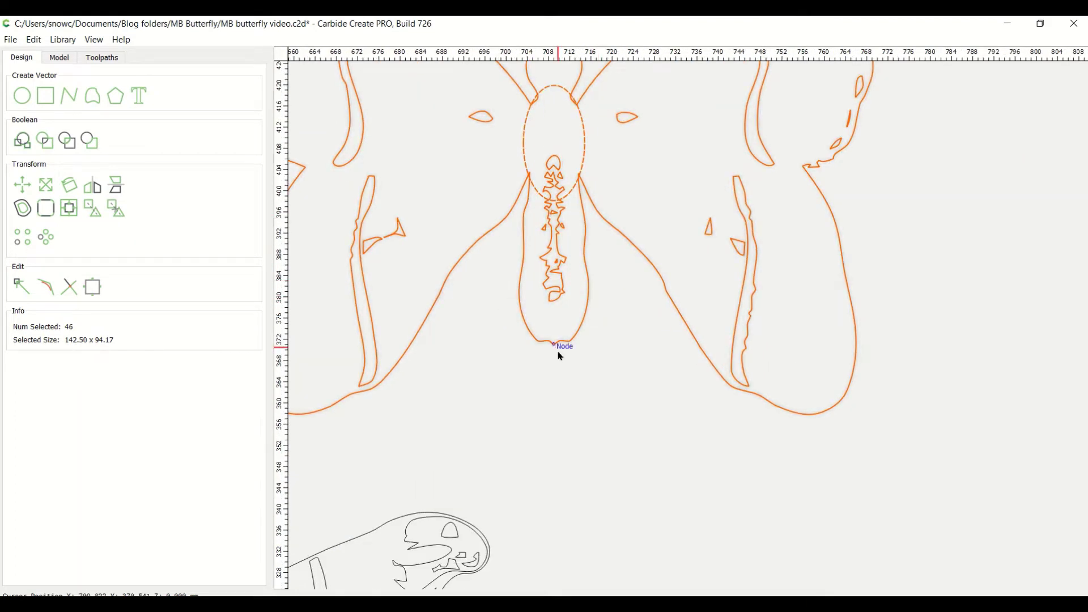
right_click_drag(546, 427, 549, 487)
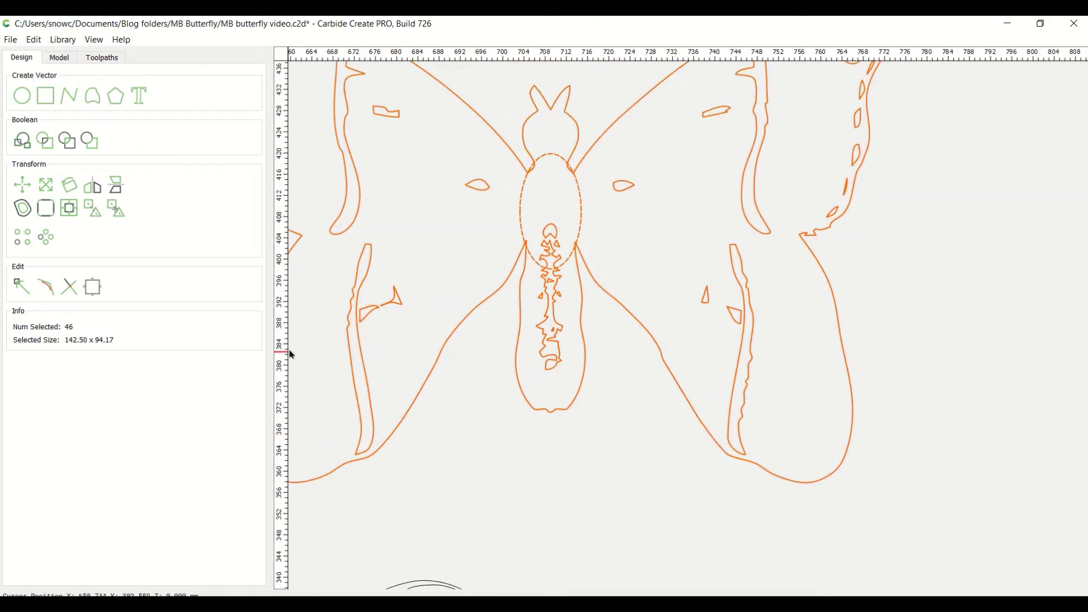
left_click(70, 287)
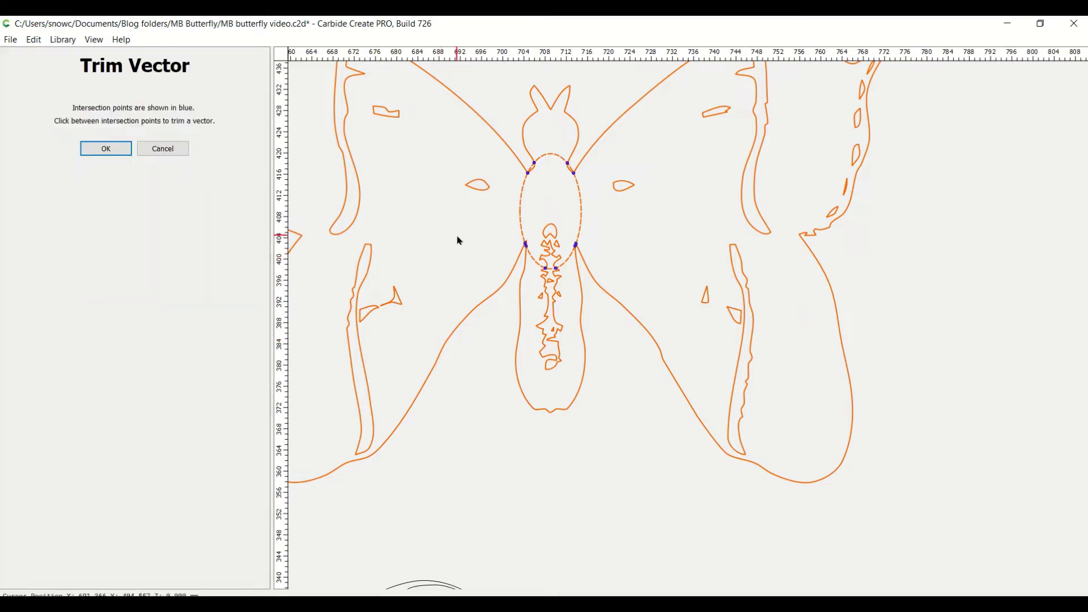
scroll(459, 241, "up", 2)
left_click(519, 284)
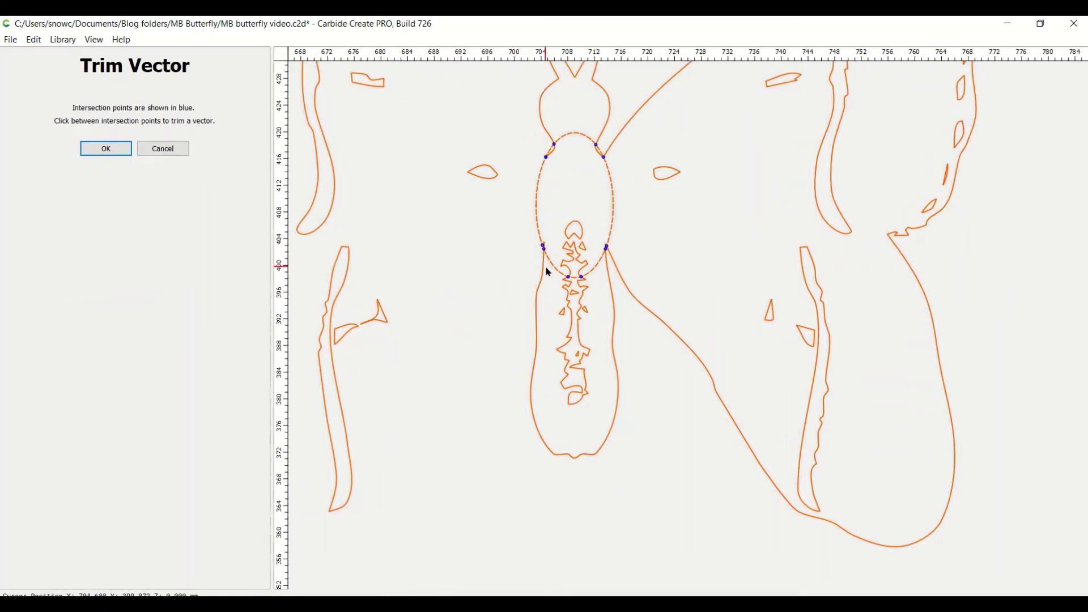
Trim the oval's overlapping lower arc off the Body butterfly, together with the right wing and head outlines
left_click(565, 274)
left_click(575, 280)
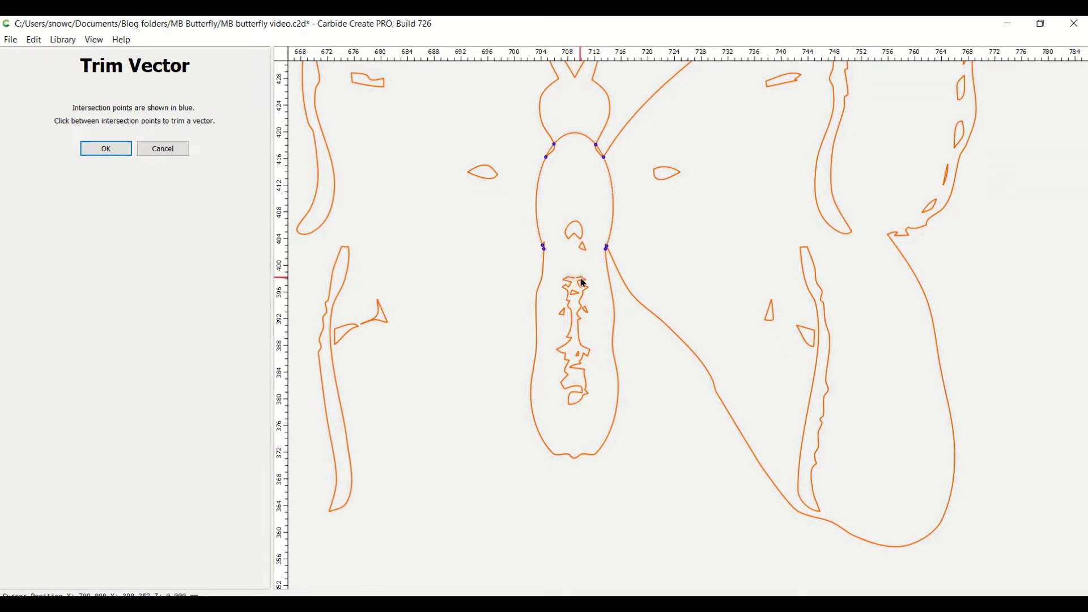
left_click(620, 277)
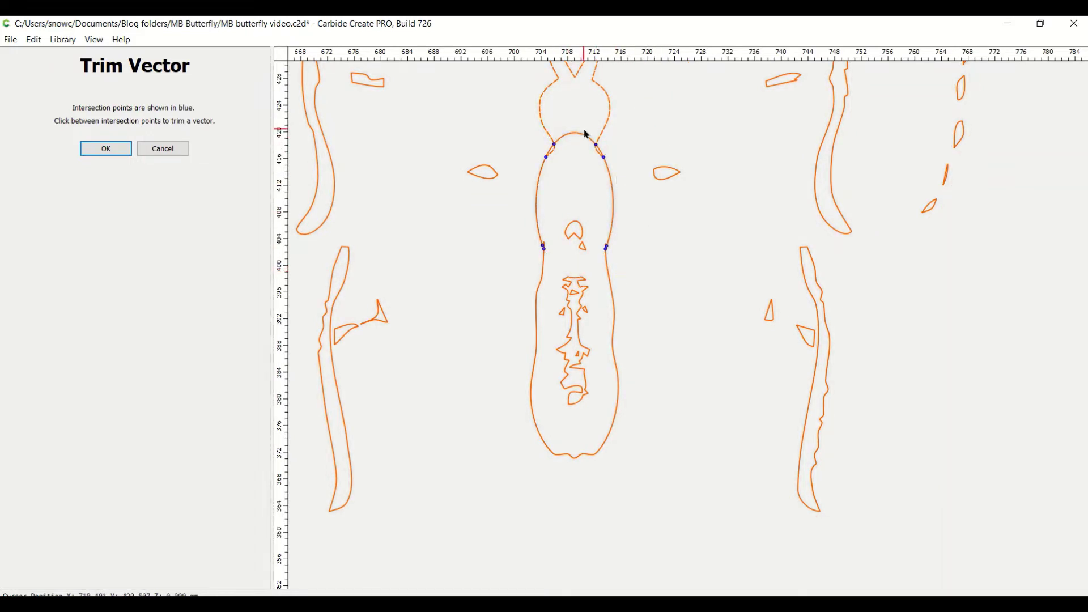
left_click(611, 119)
Trim the short stubs on both sides of the waist where the oval meets the lower body, and accept the trim
scroll(554, 148, "up", 2)
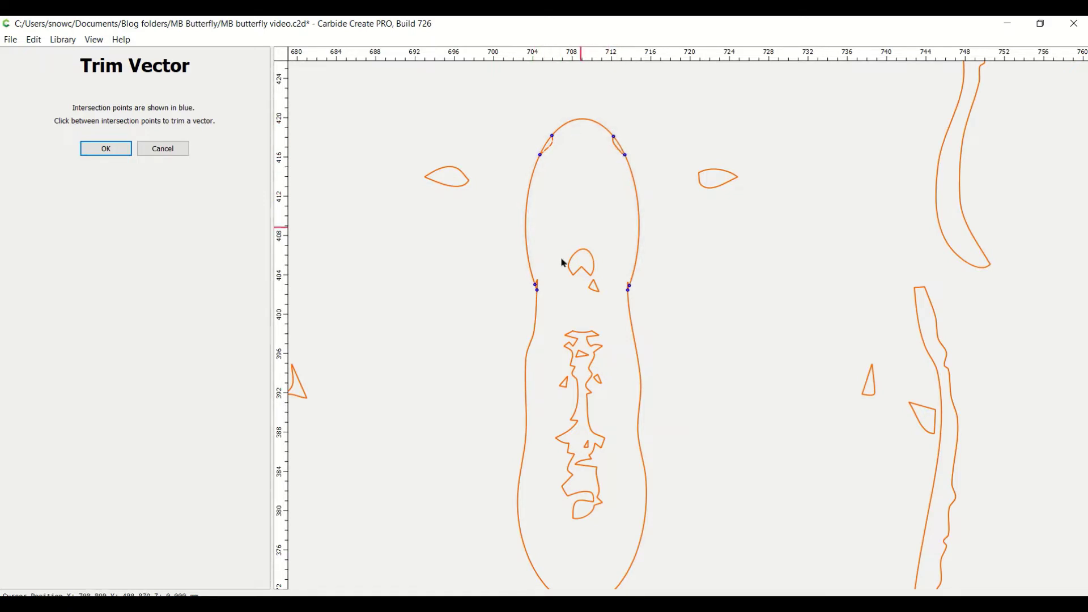
scroll(537, 286, "up", 5)
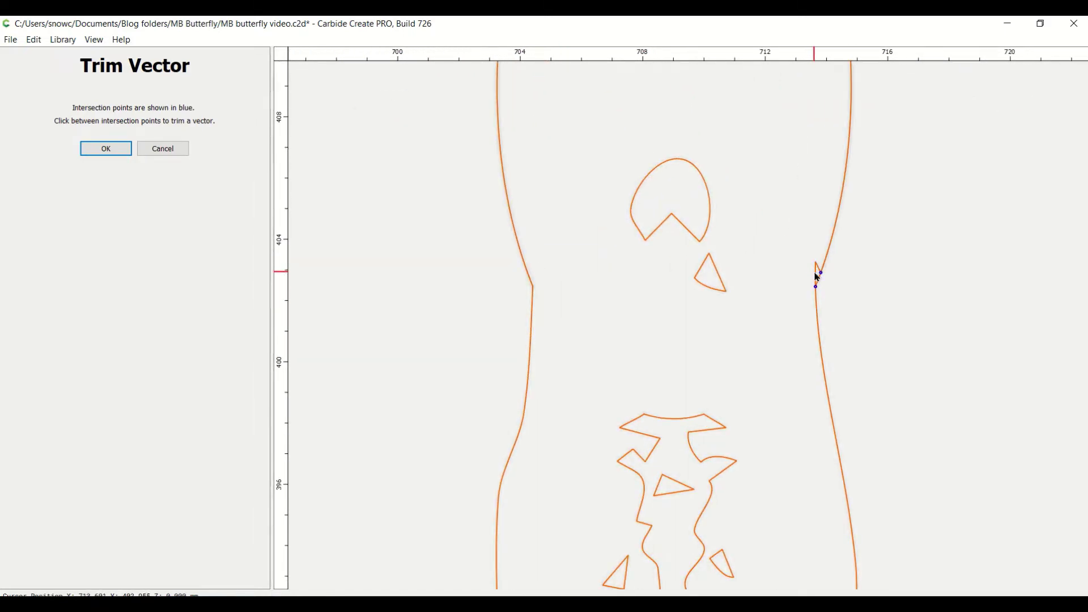
scroll(768, 318, "down", 5)
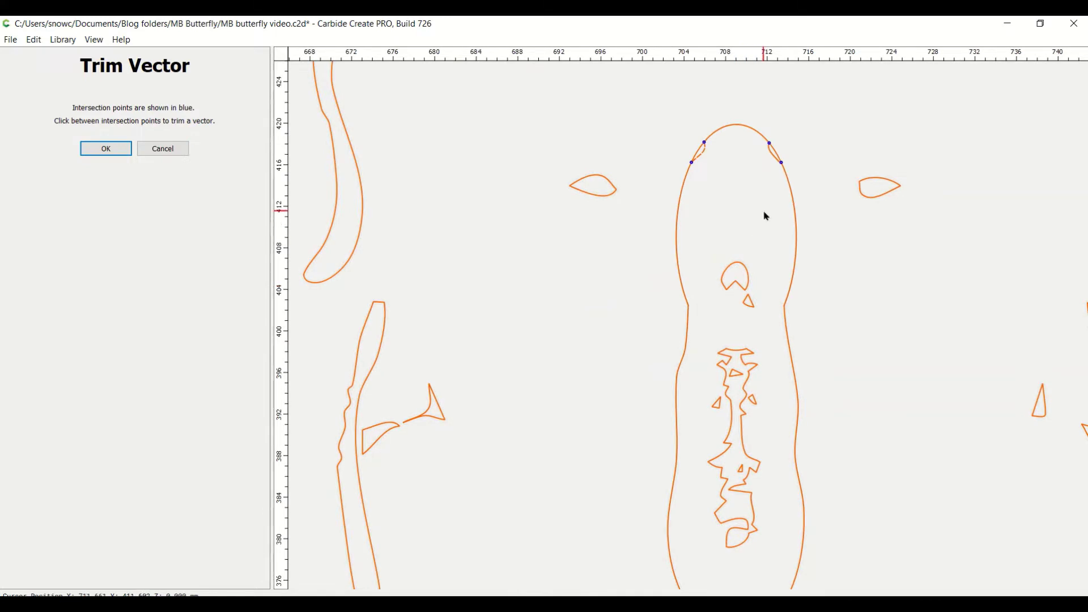
middle_click_drag(763, 216, 629, 323)
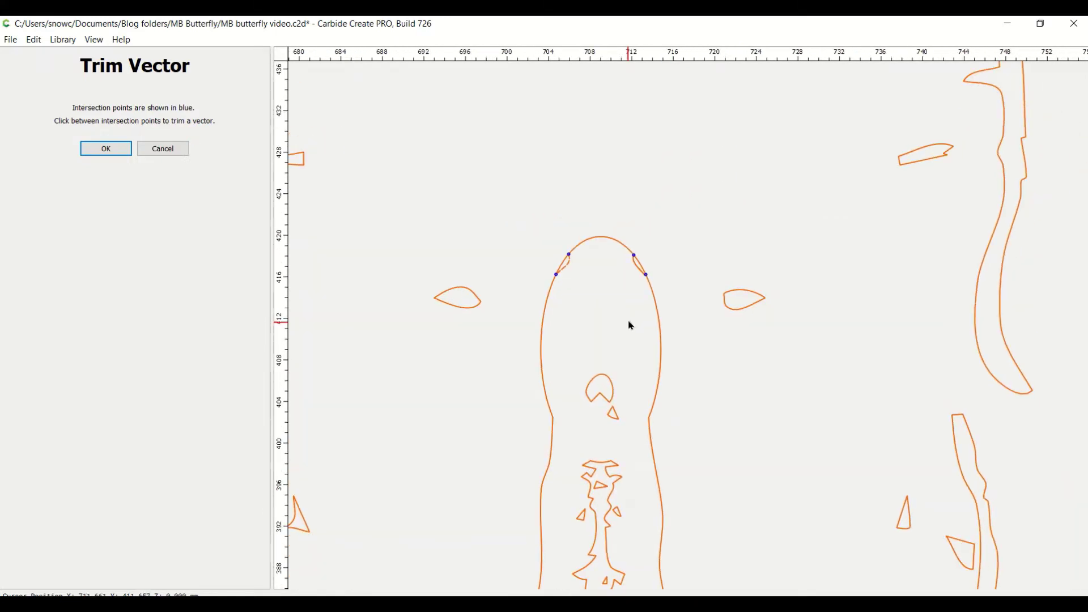
left_click(117, 151)
left_click(584, 310)
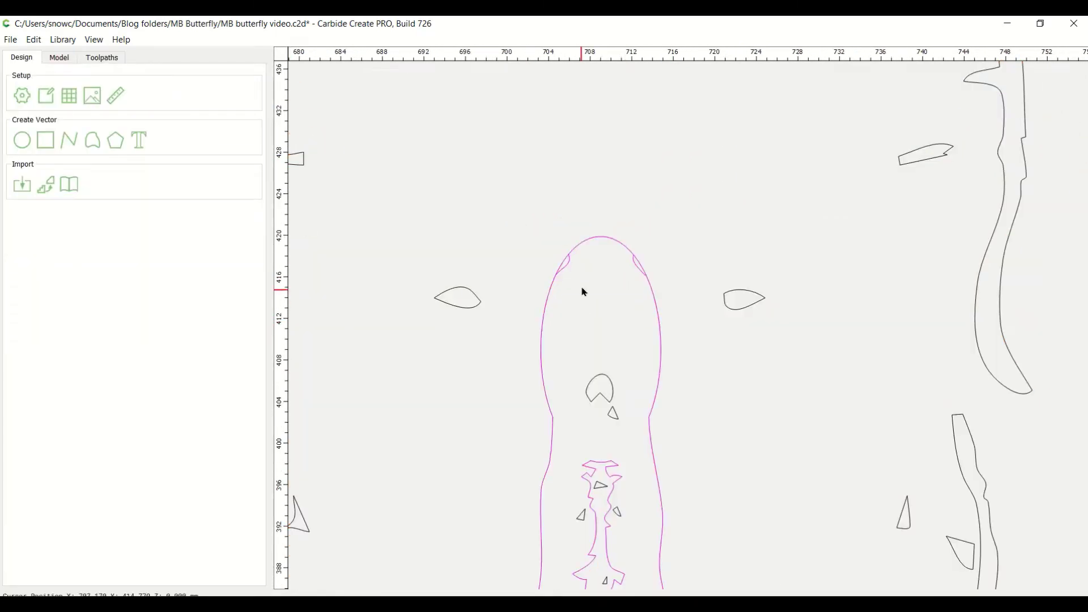
Delete the two small leftover curve pieces inside the upper end of the Body butterfly's oval
scroll(582, 289, "up", 3)
left_click(560, 249)
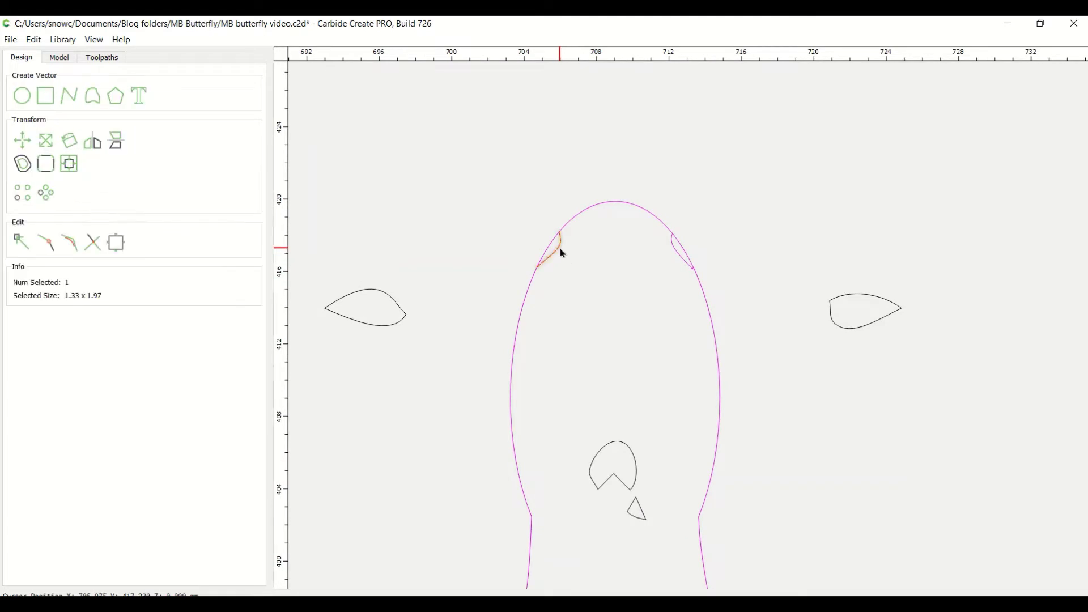
key("Delete")
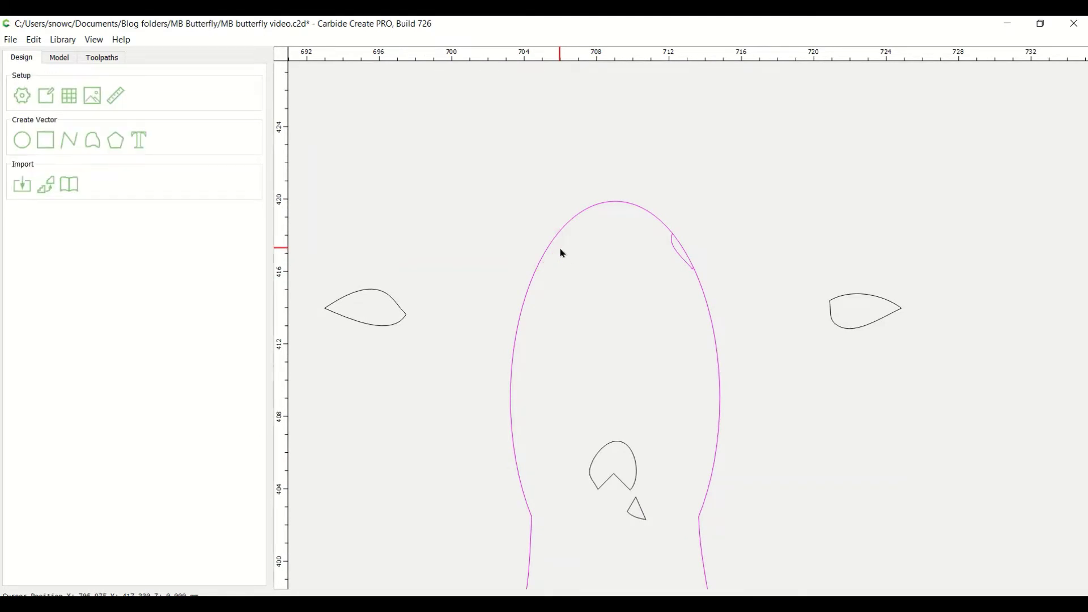
left_click(674, 256)
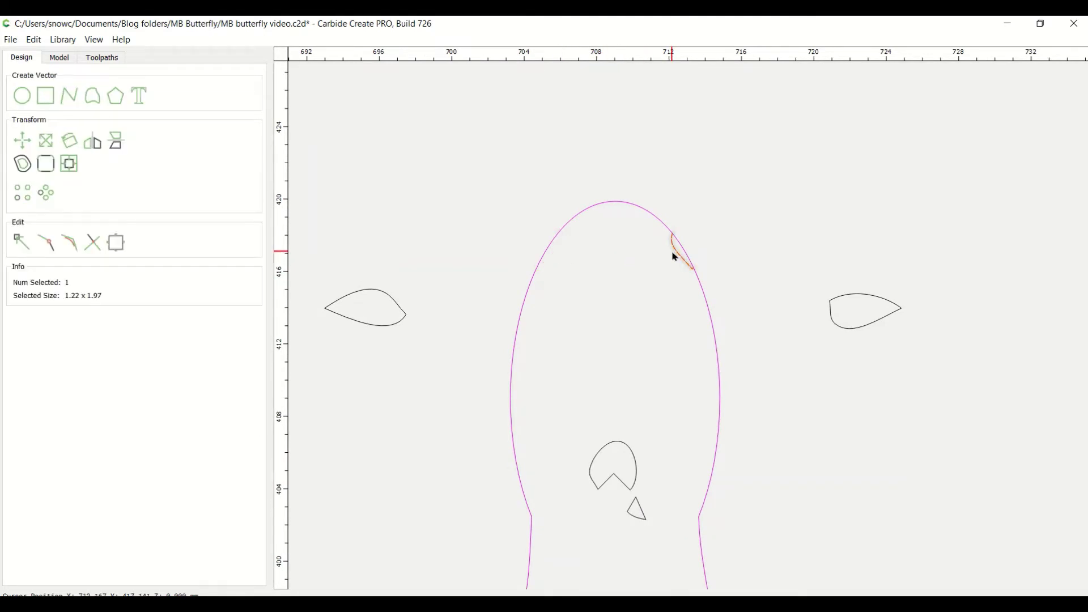
key("Delete")
Join the Body butterfly's lower body outline with the open oval arc into one closed body outline
scroll(675, 256, "down", 5)
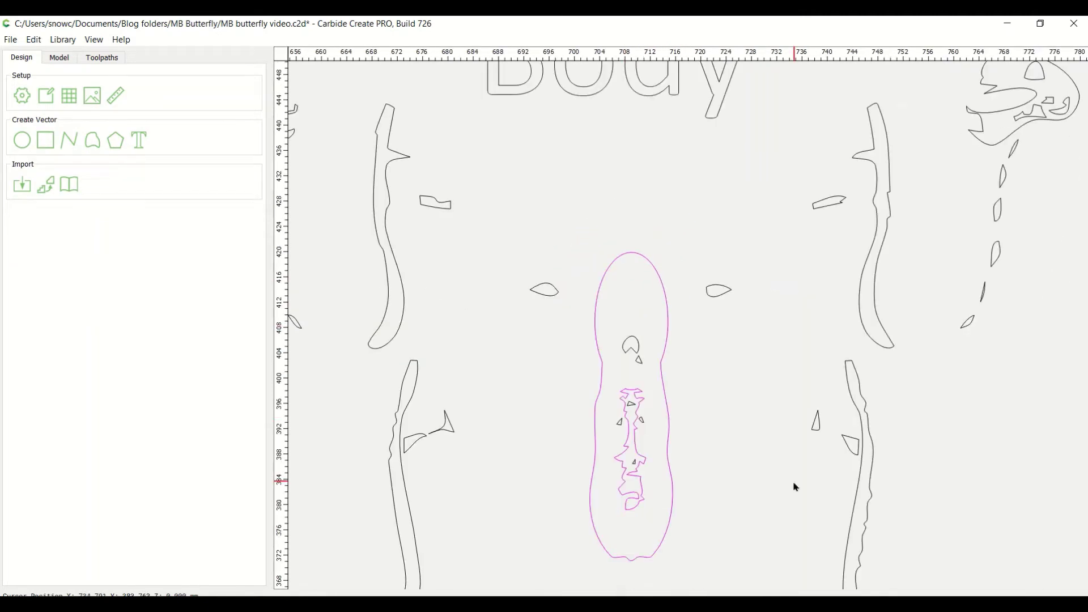
key("ctrl+a")
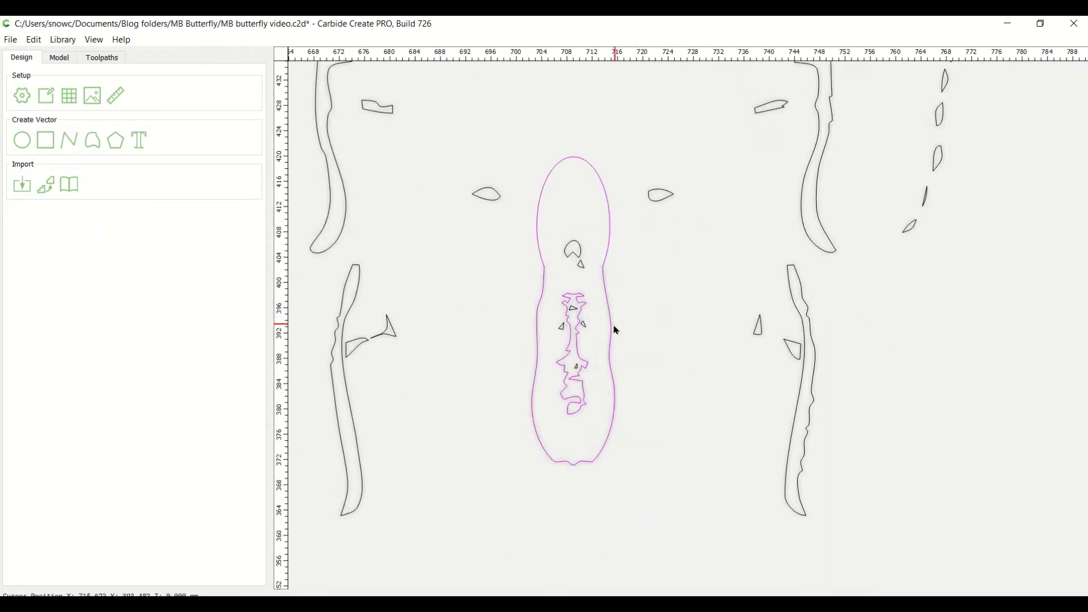
scroll(621, 267, "up", 6)
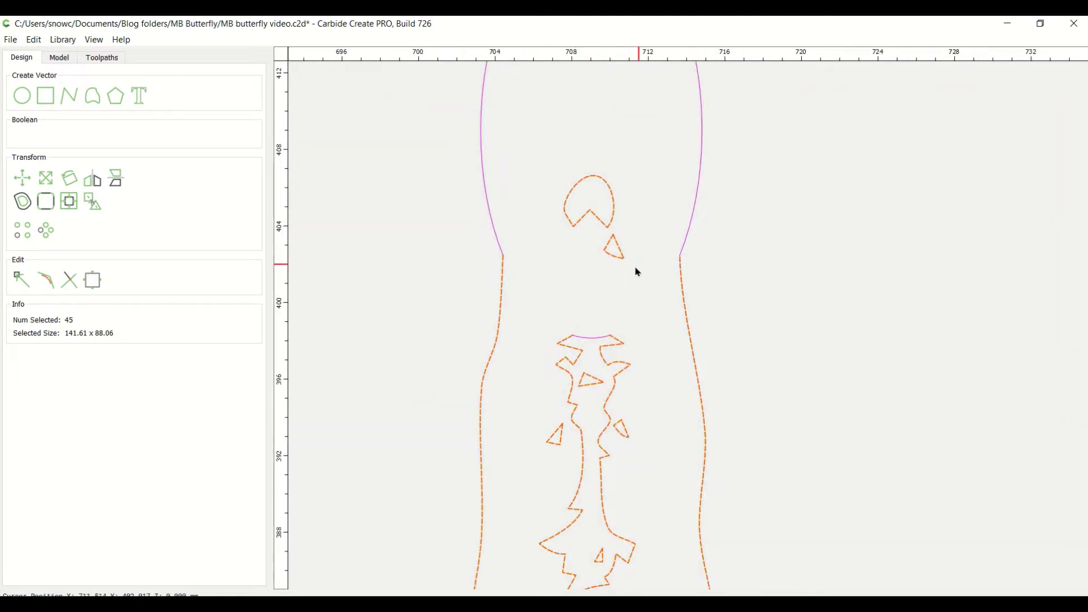
scroll(635, 273, "down", 5)
left_click(677, 256)
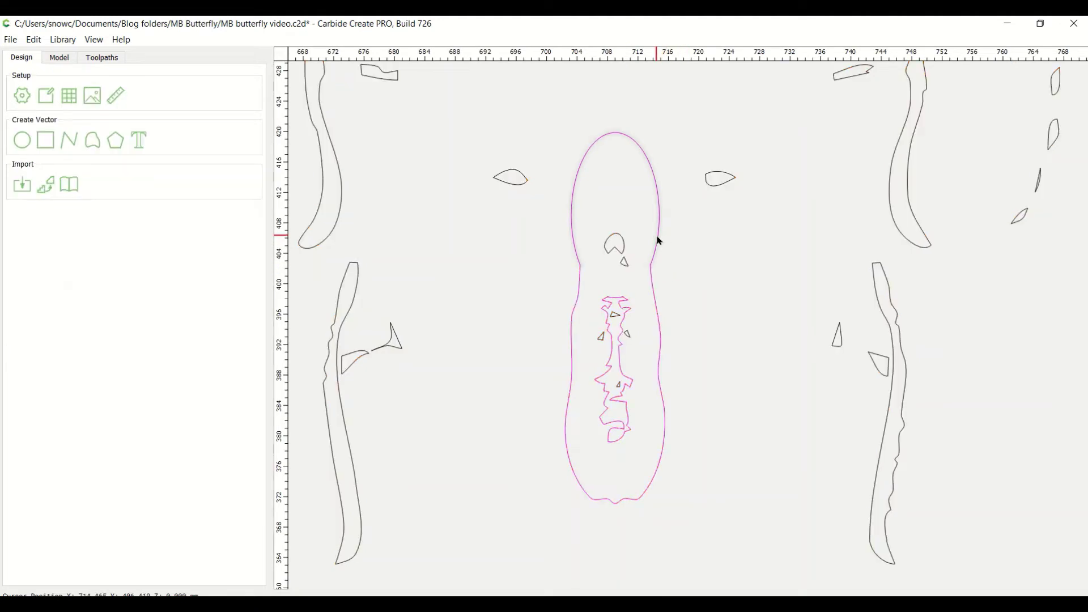
left_click(659, 241)
key("ctrl+i")
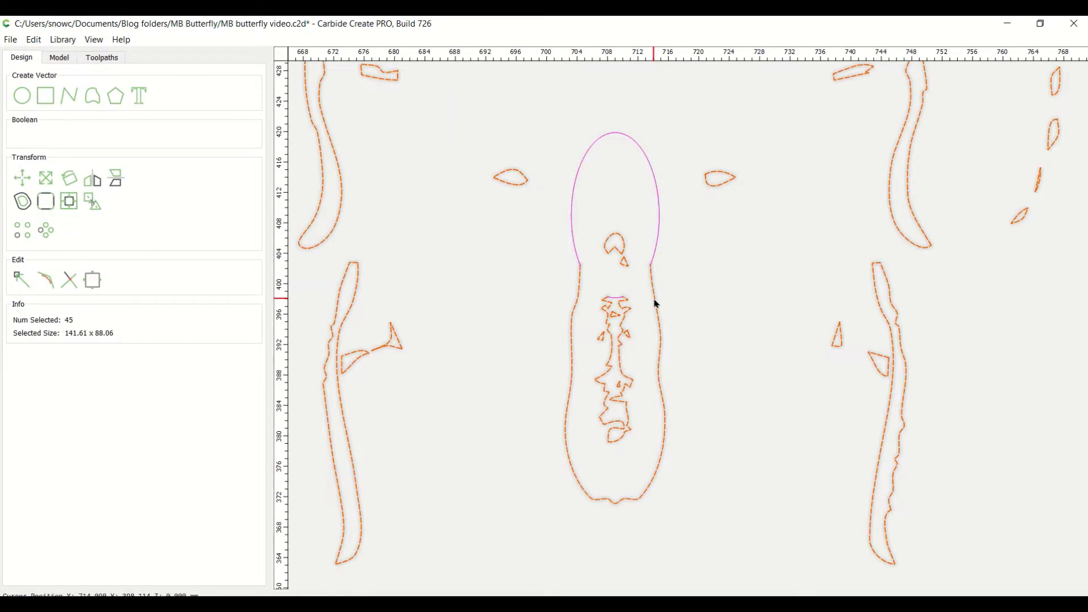
left_click(662, 239, "shift")
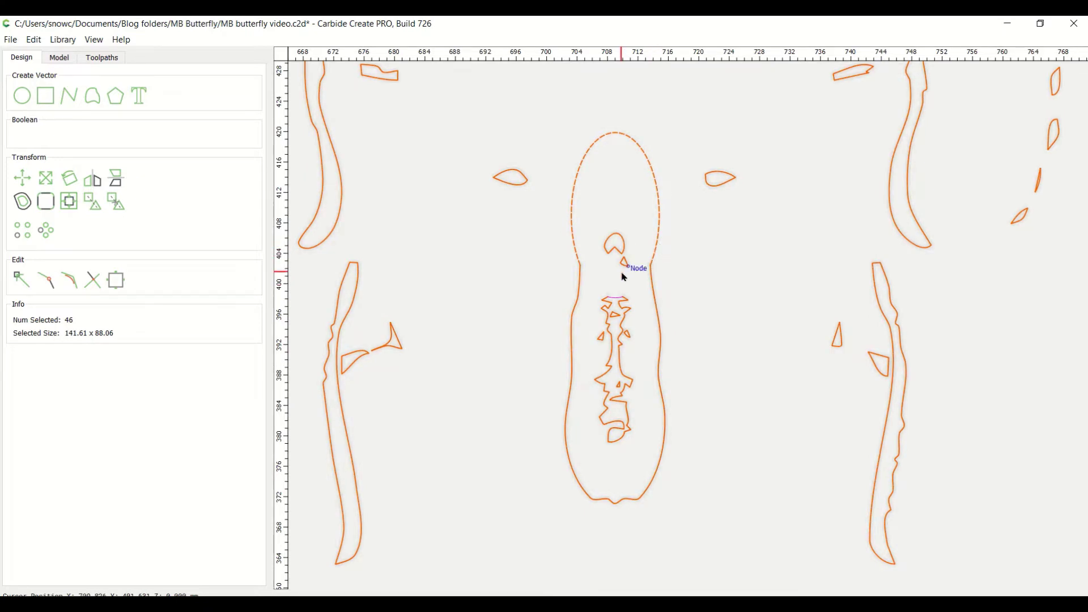
scroll(621, 271, "up", 5)
scroll(603, 287, "up", 2)
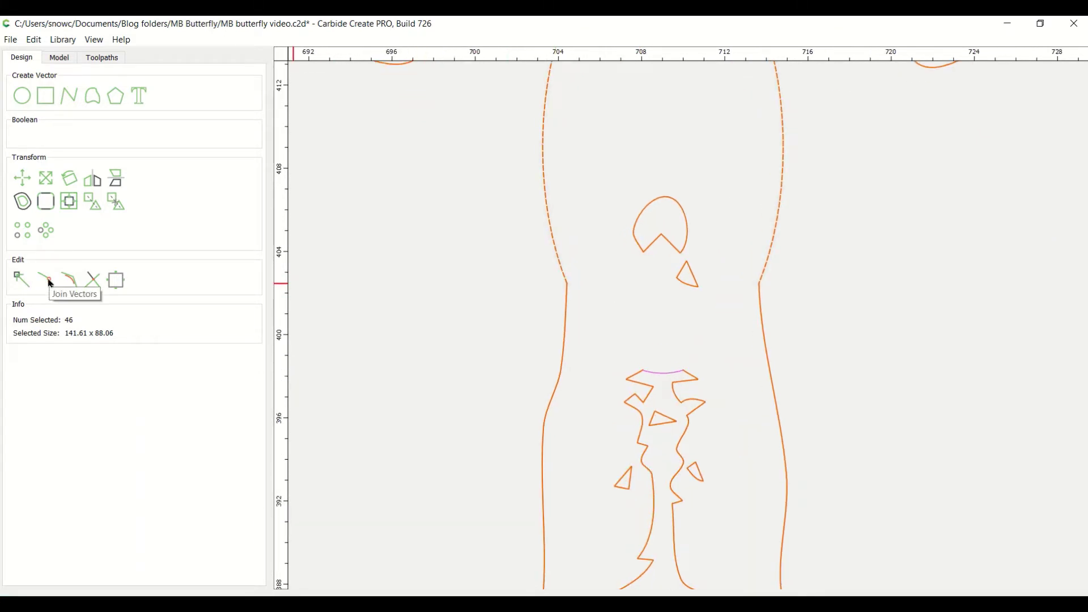
left_click(50, 281)
left_click(583, 301)
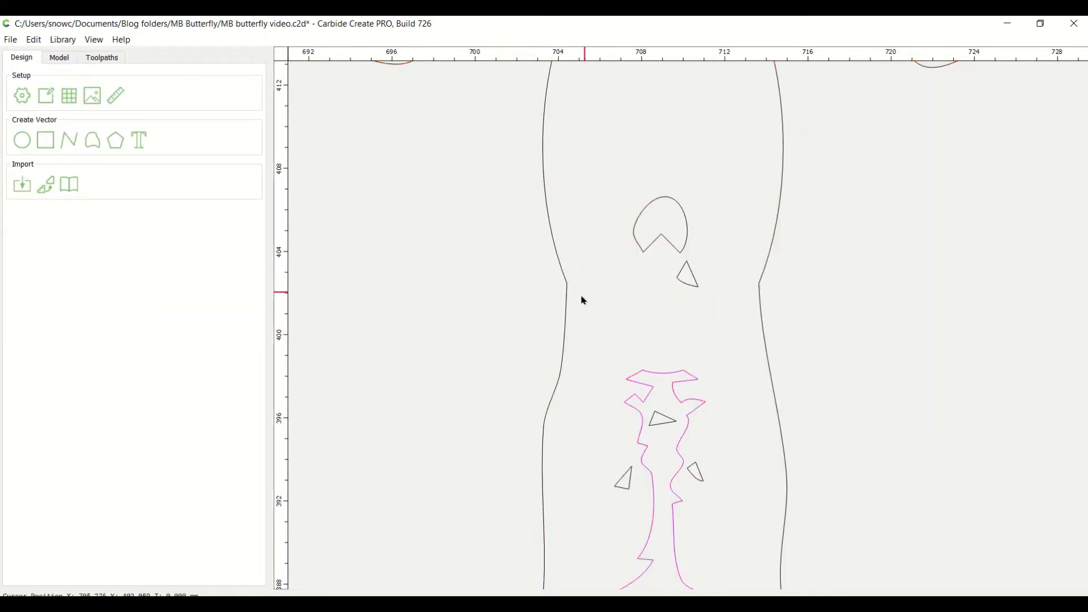
Ungroup the Body butterfly's vectors and move the closed body outline to the empty area above the Body label
key("ctrl+a")
scroll(566, 305, "down", 5)
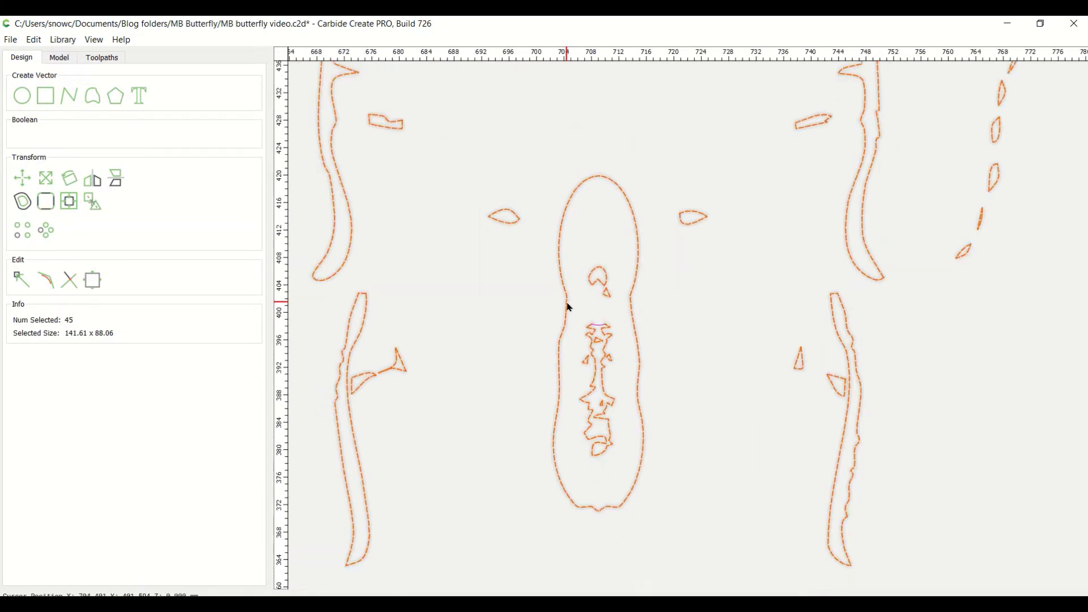
scroll(569, 306, "down", 2)
left_click(640, 344)
scroll(637, 334, "down", 3)
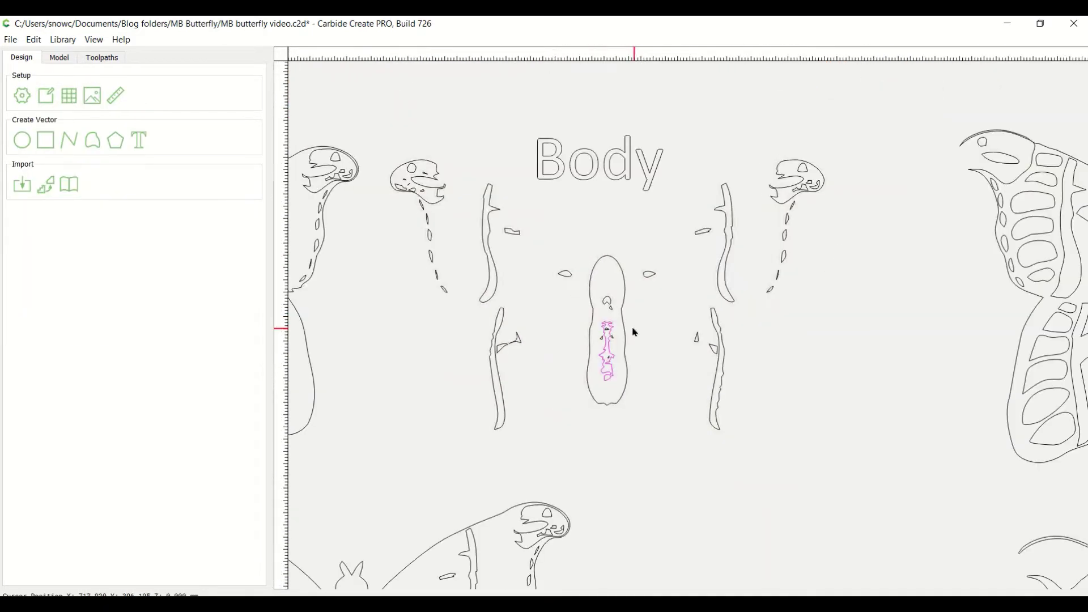
left_click(624, 330)
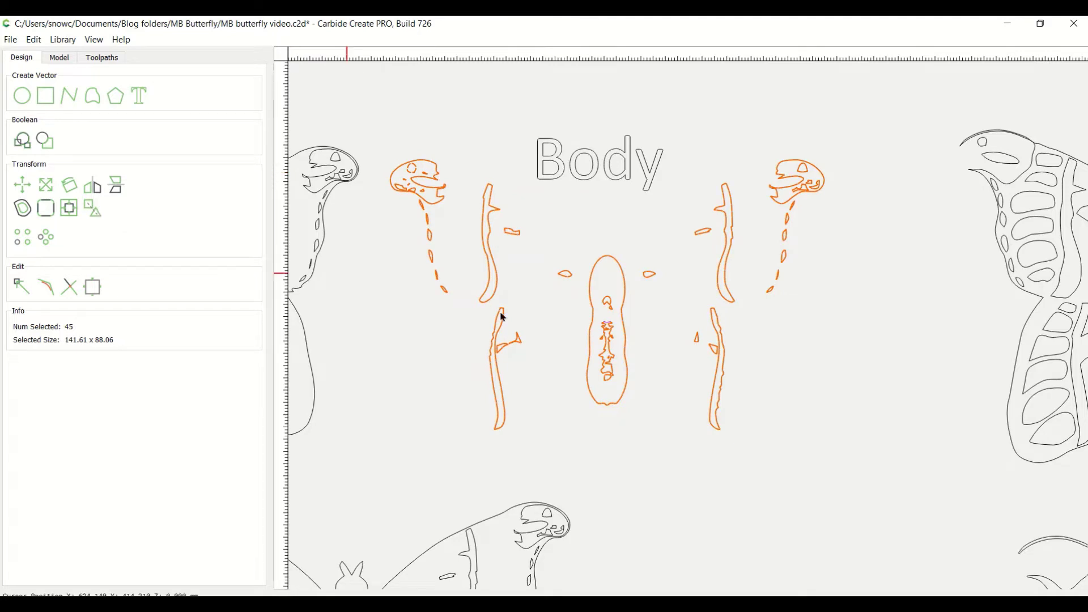
left_click(566, 413)
left_click(605, 406)
scroll(603, 406, "down", 5)
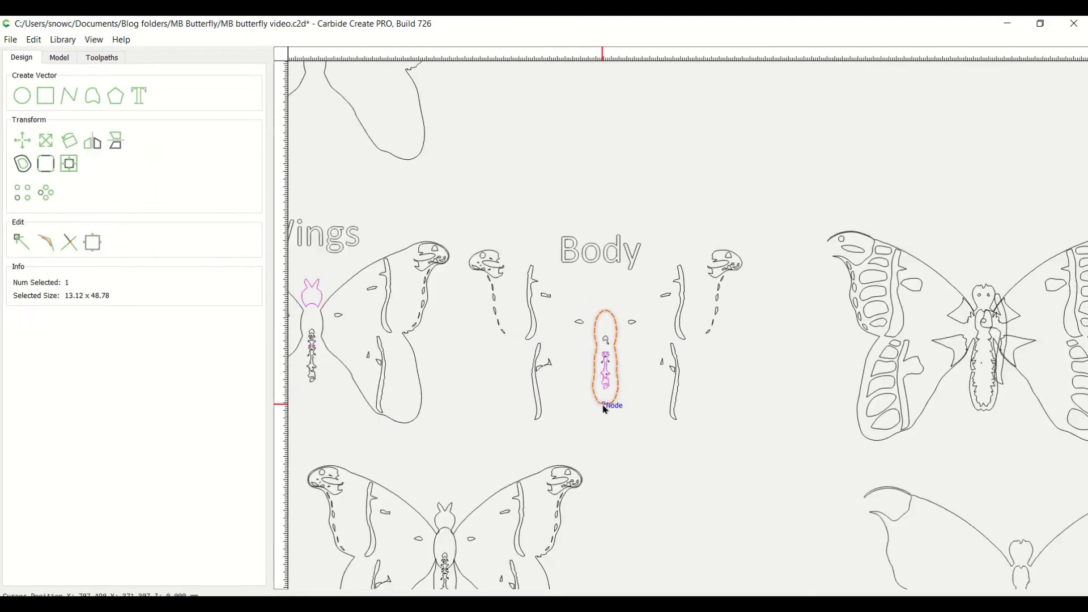
left_click_drag(604, 406, 599, 232)
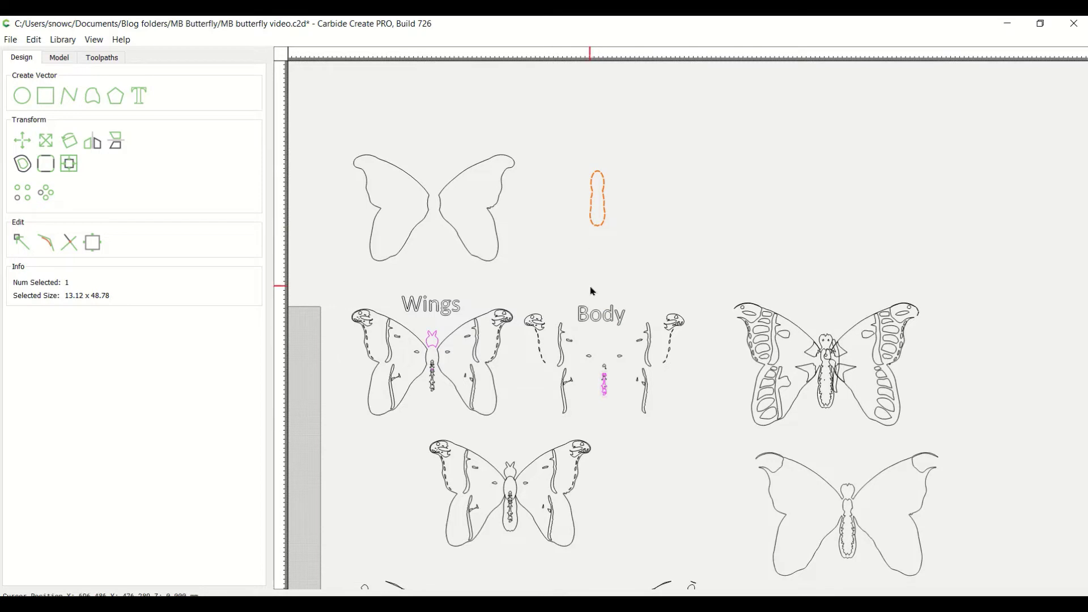
Move the open head outline with antennae from the Wings butterfly to the upper end of the separated body outline
scroll(592, 291, "down", 1)
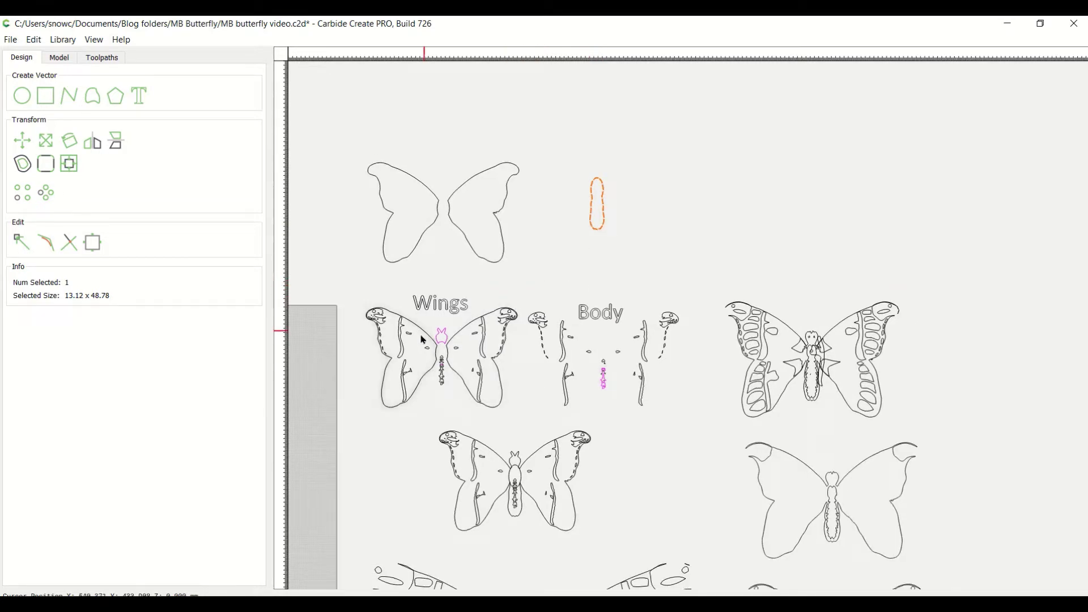
left_click(447, 344)
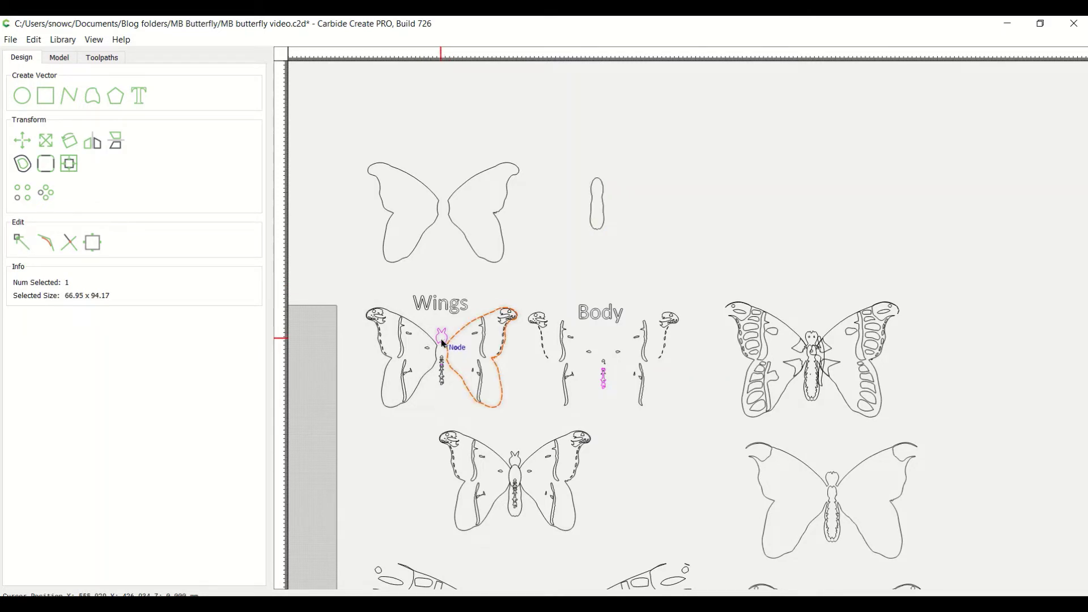
scroll(443, 346, "up", 4)
left_click(462, 311)
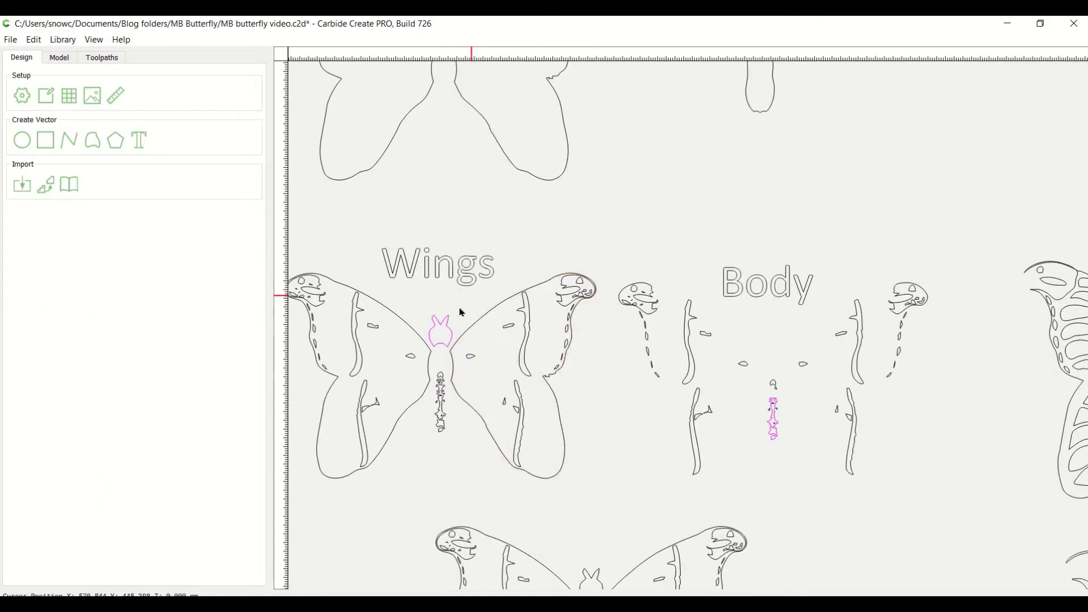
left_click(447, 328)
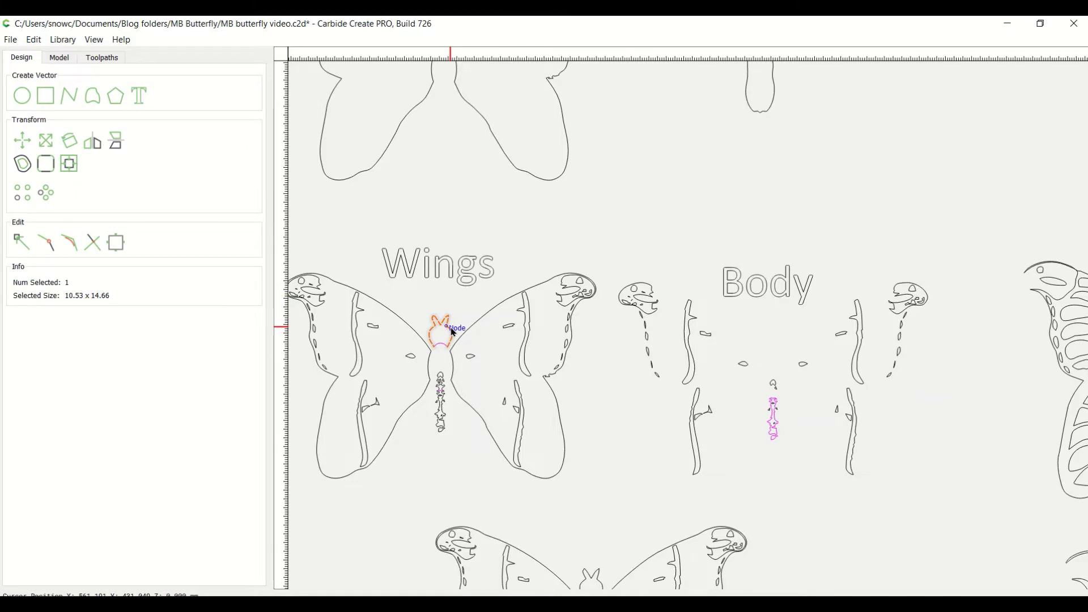
scroll(453, 333, "down", 3)
left_click_drag(453, 335, 624, 146)
scroll(643, 150, "up", 2)
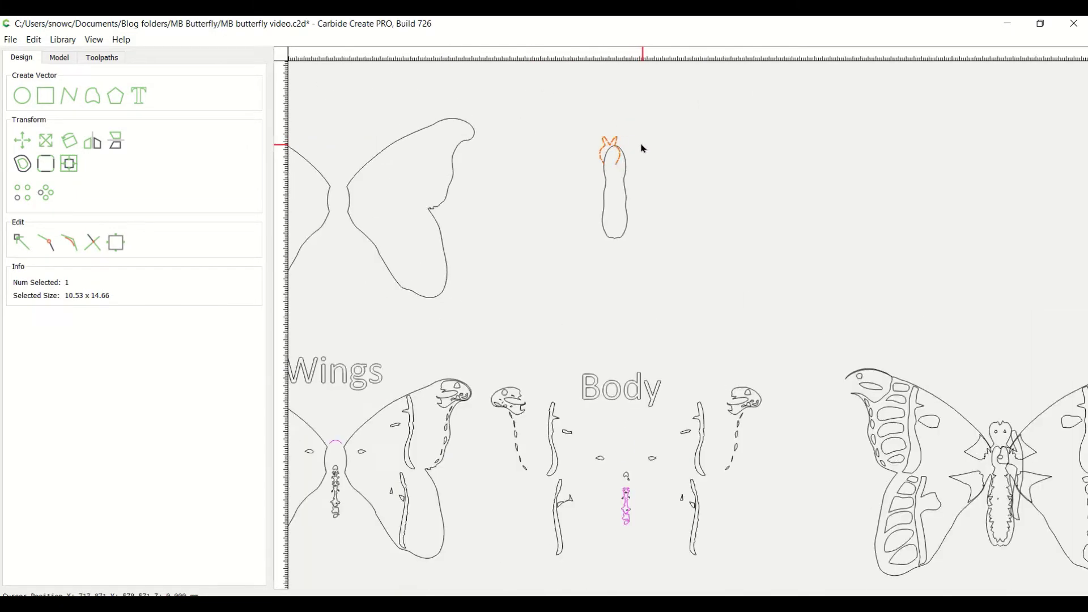
Centre the open head outline over the body's upper end so both of its open ends meet the oval
scroll(643, 148, "up", 5)
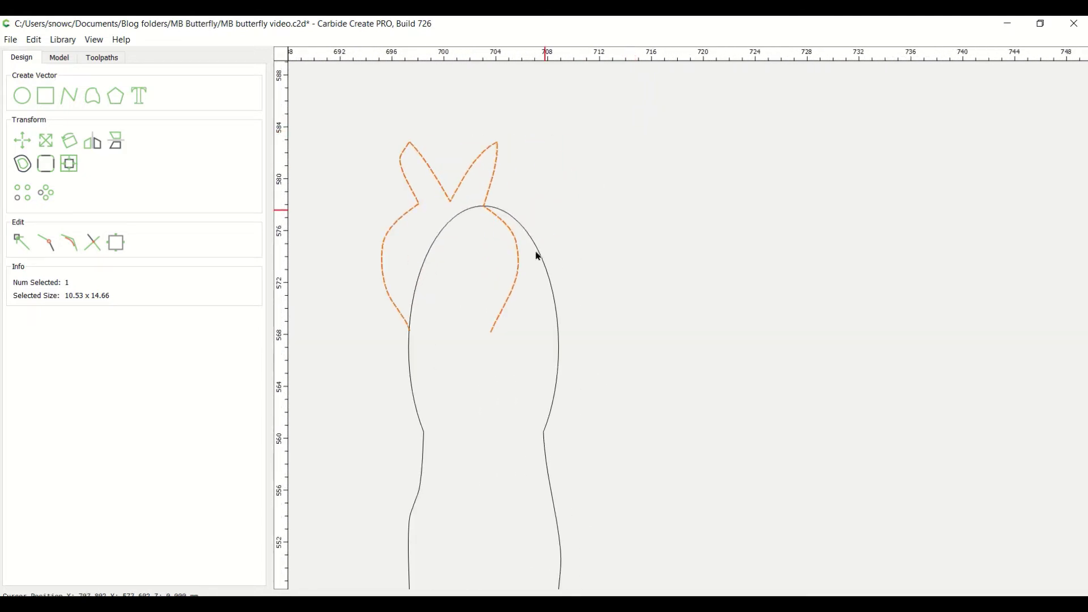
left_click_drag(522, 279, 552, 185)
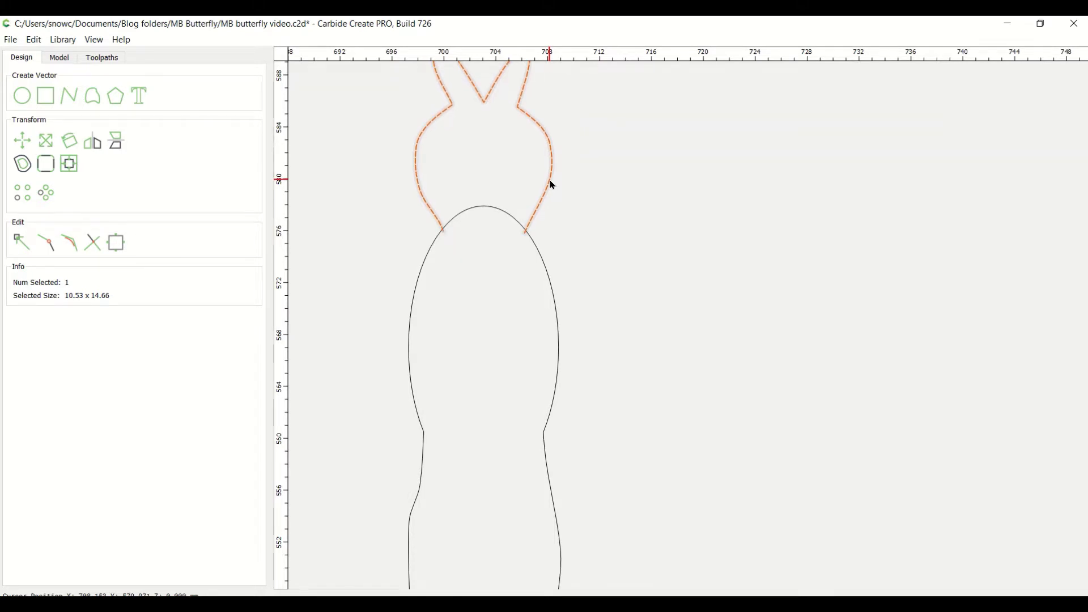
scroll(602, 226, "down", 3)
scroll(573, 238, "up", 3)
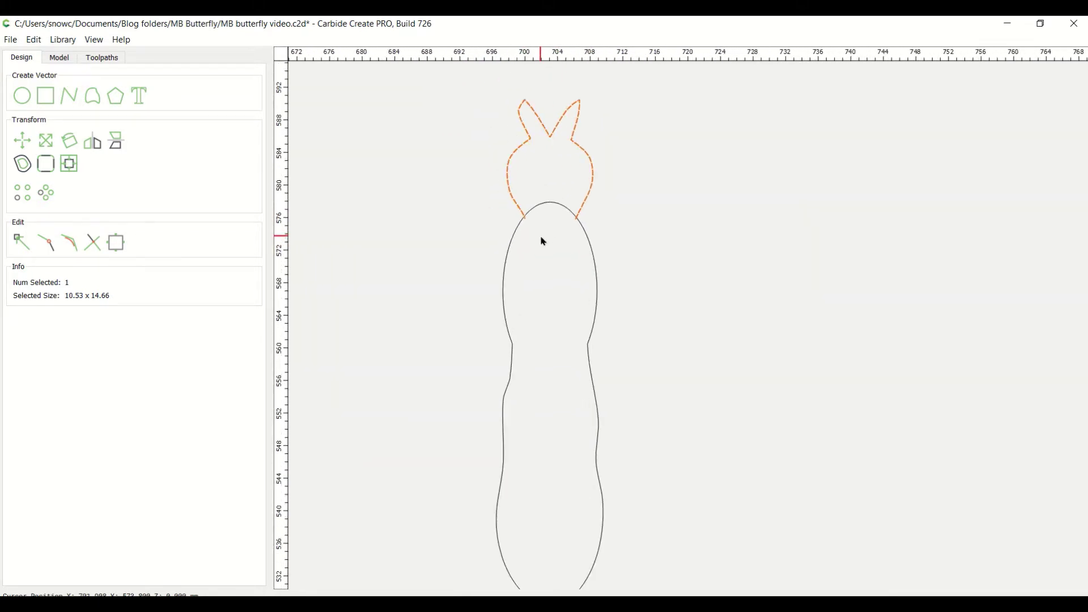
scroll(543, 237, "down", 2)
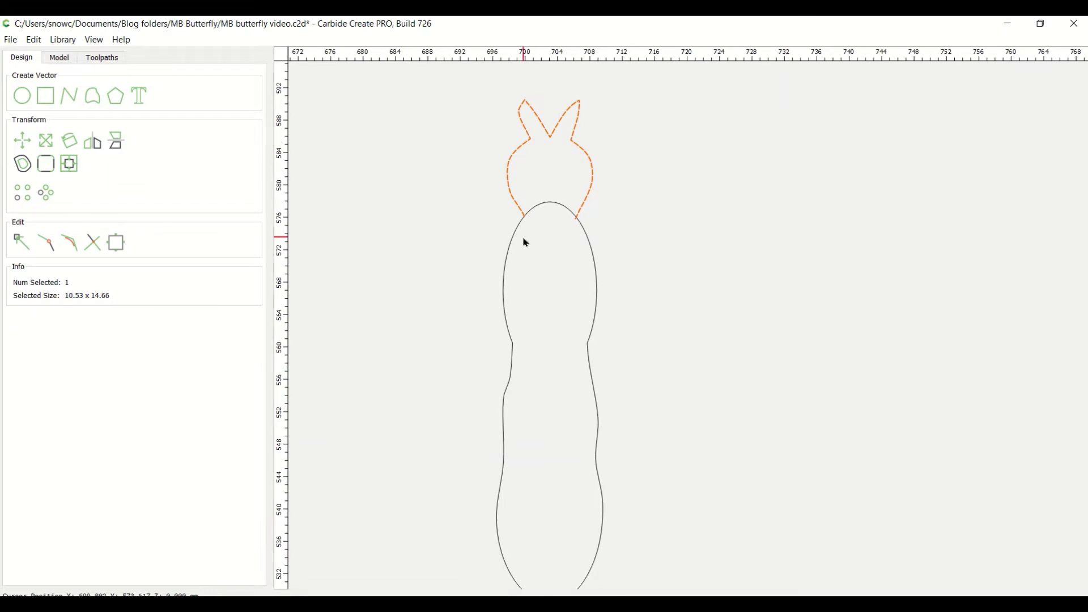
Trim the body arc between the head's two ends and the short head segments extending past the body outline
left_click(518, 241, "shift")
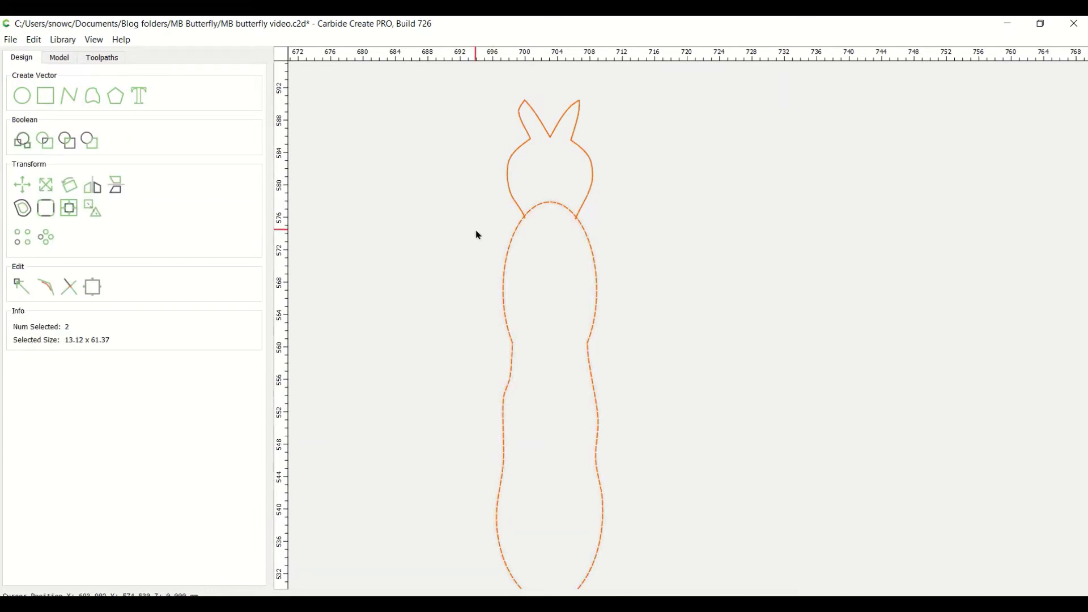
left_click(68, 288)
left_click(562, 208)
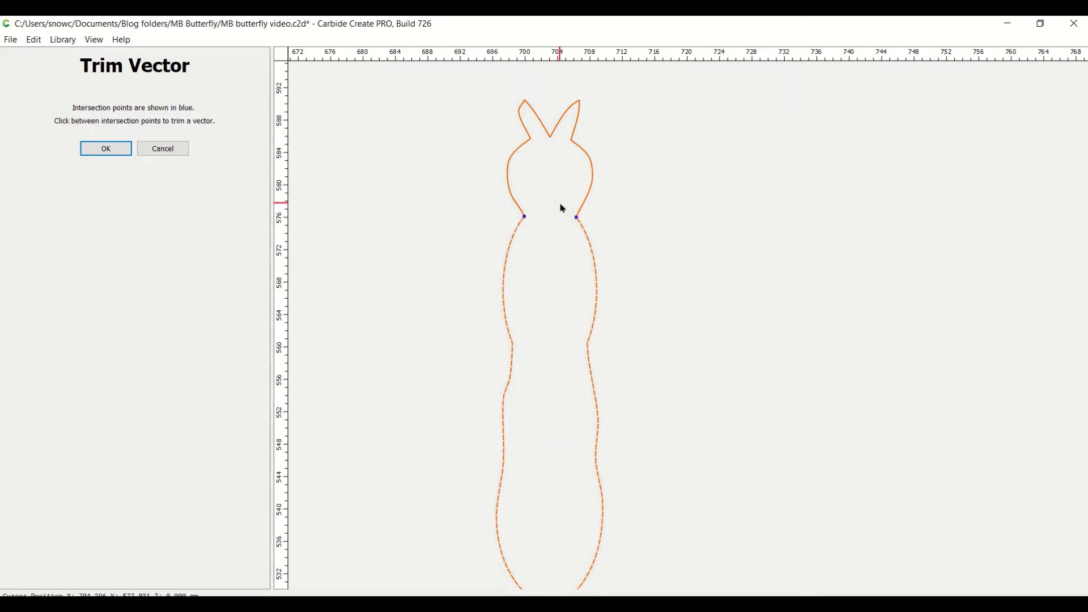
scroll(532, 213, "up", 5)
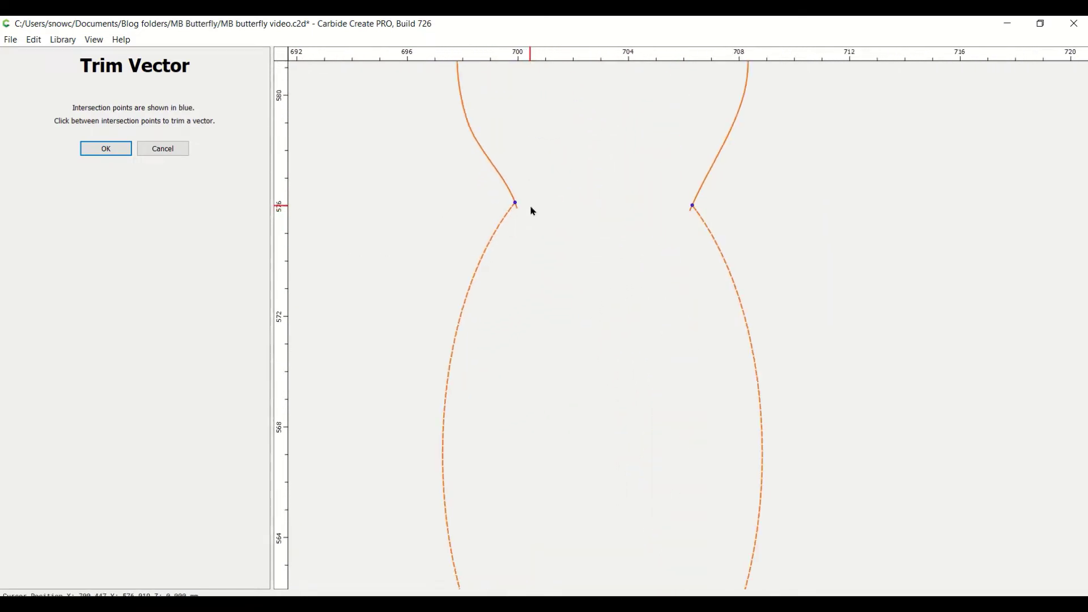
scroll(532, 211, "up", 4)
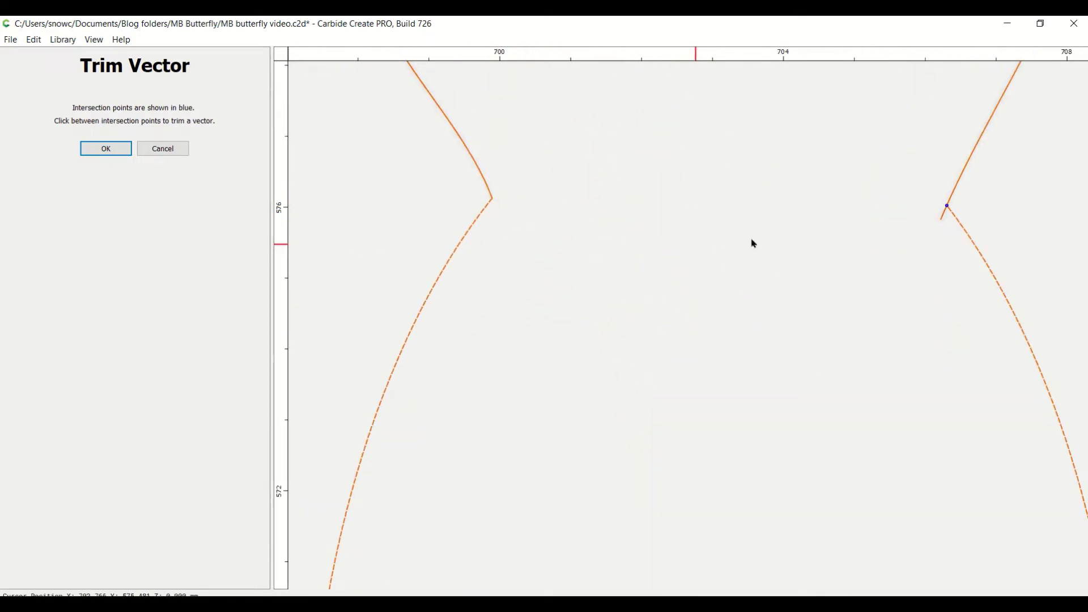
left_click(942, 216)
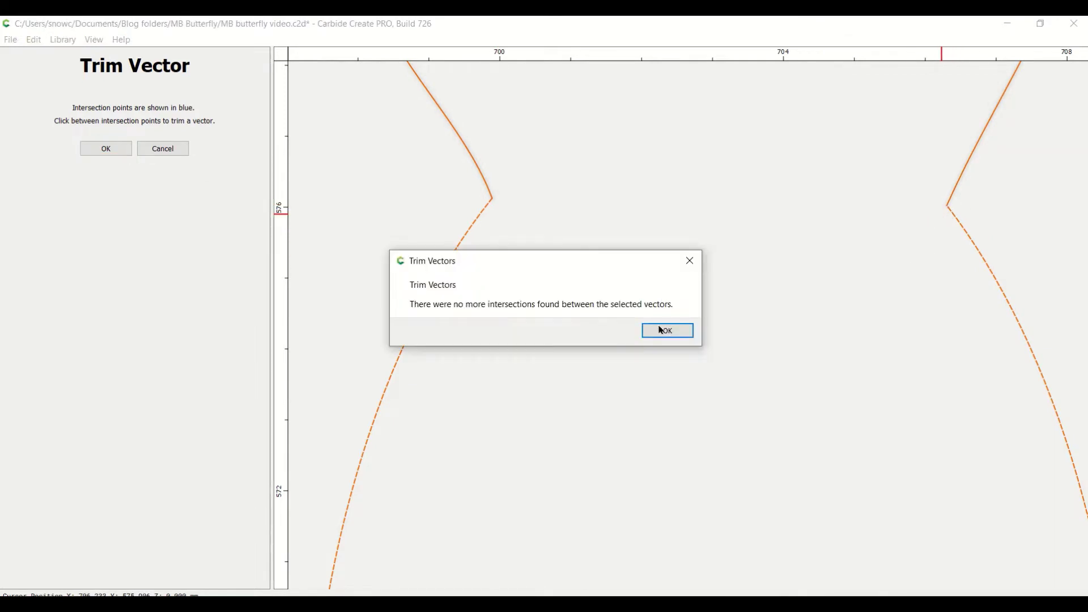
left_click(661, 330)
left_click(113, 148)
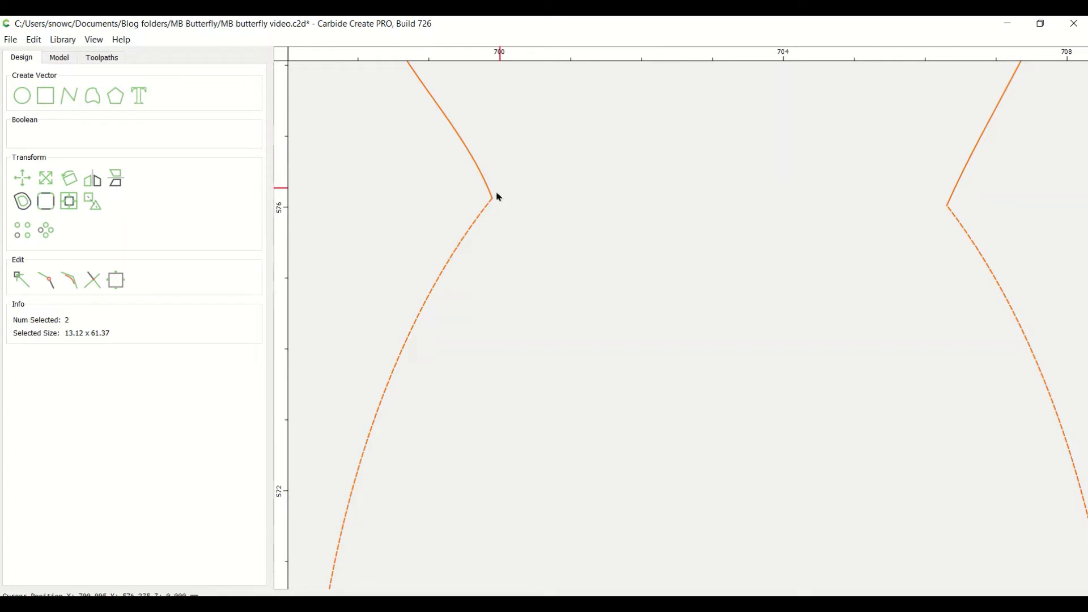
Join the trimmed head and body vectors into one closed outline and clear the selection
left_click(51, 281)
left_click(510, 300)
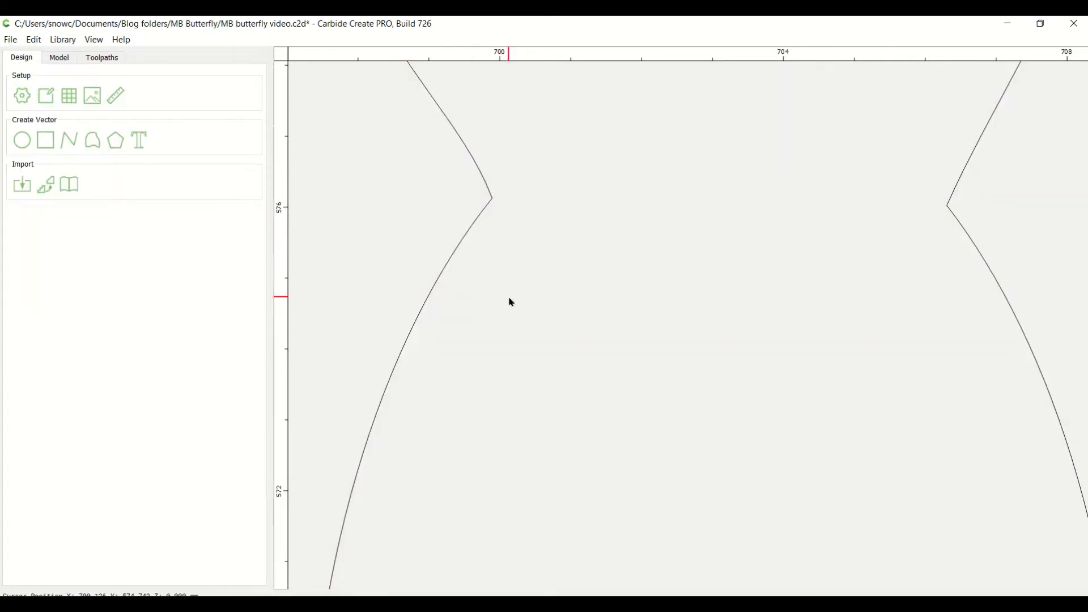
scroll(511, 300, "down", 5)
scroll(512, 302, "down", 10)
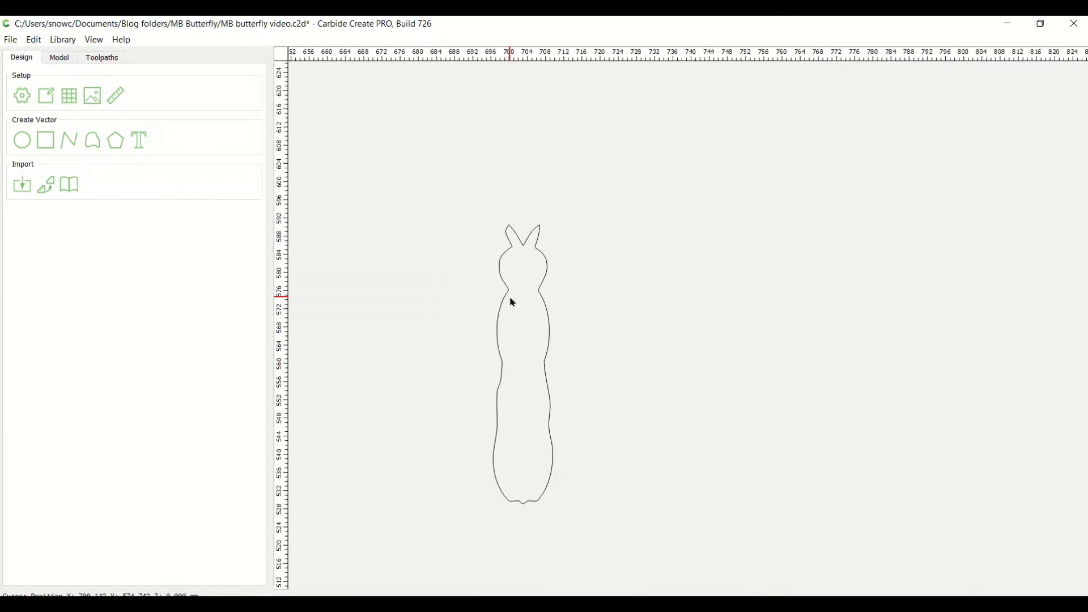
Delete the traced left wing outline lying over the butterfly background image
scroll(520, 300, "down", 5)
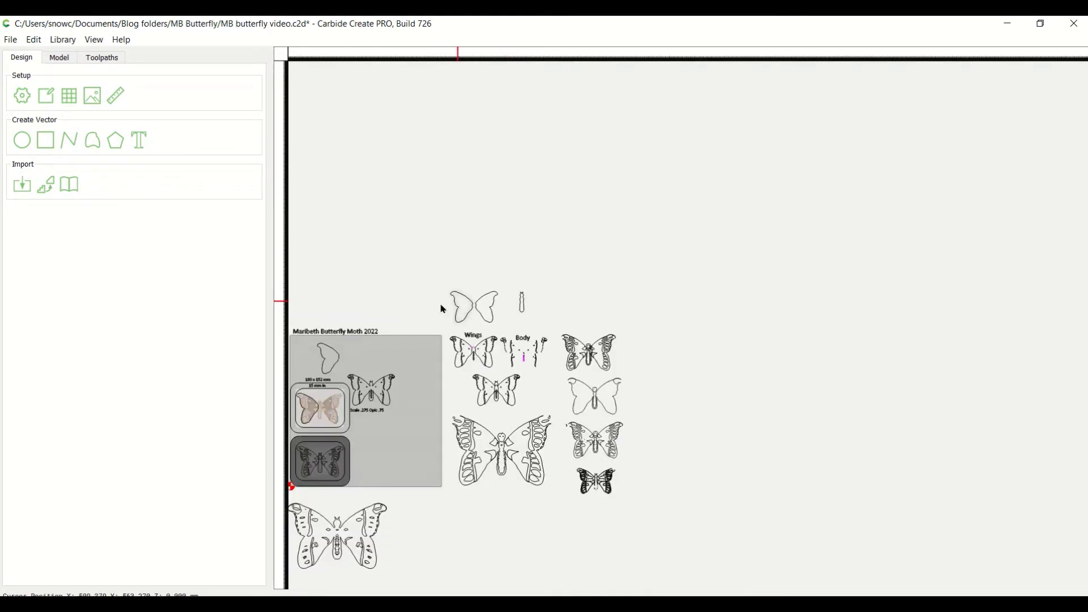
mouse_move(469, 238)
middle_mouse_down()
mouse_move(702, 240)
mouse_move(680, 141)
middle_mouse_up()
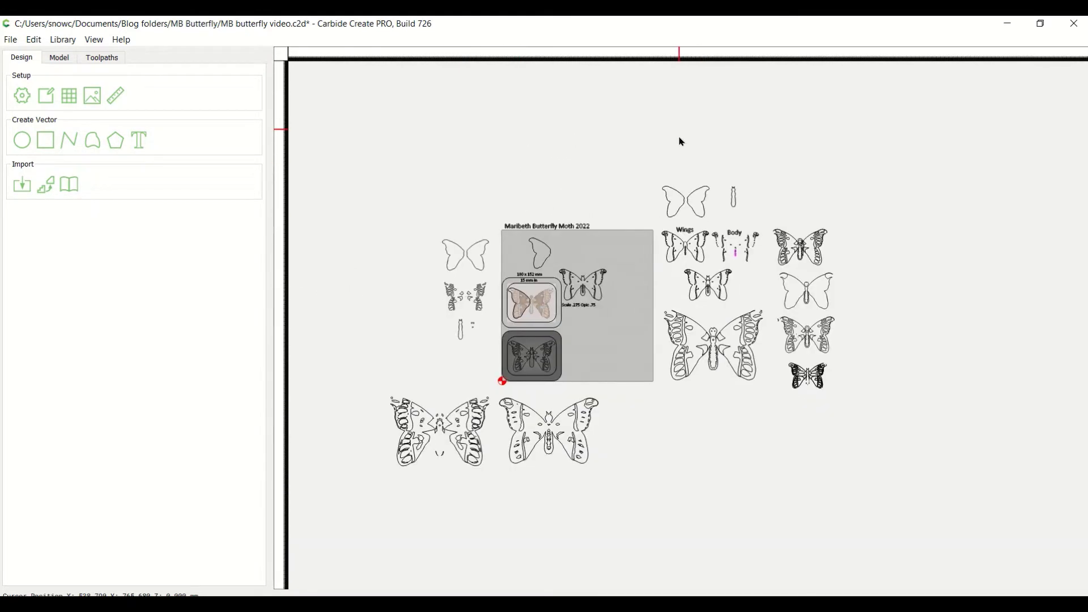
scroll(527, 286, "up", 3)
scroll(488, 300, "up", 10)
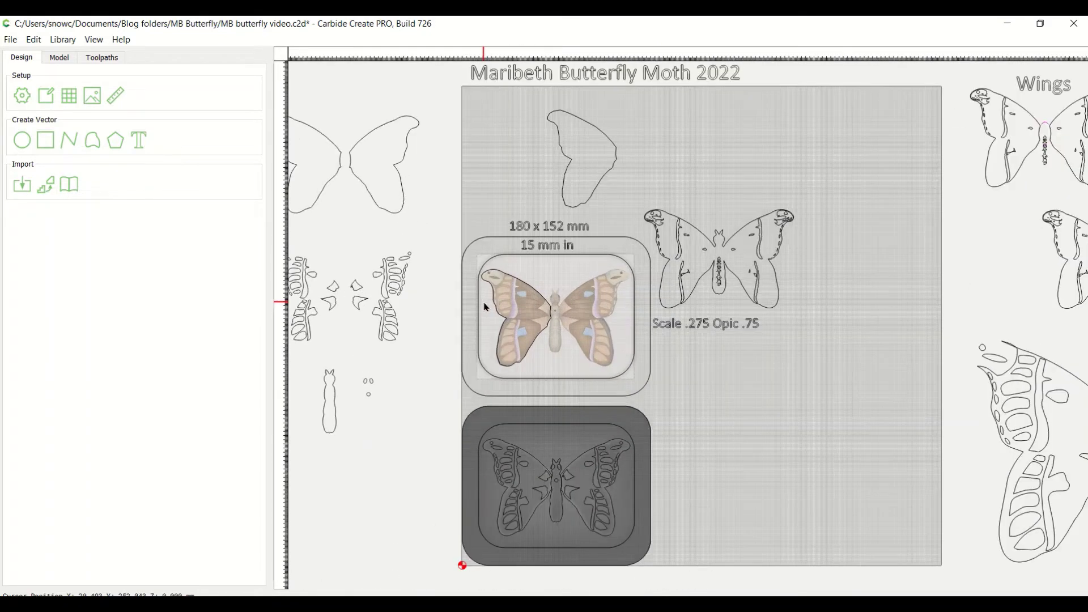
scroll(482, 300, "up", 2)
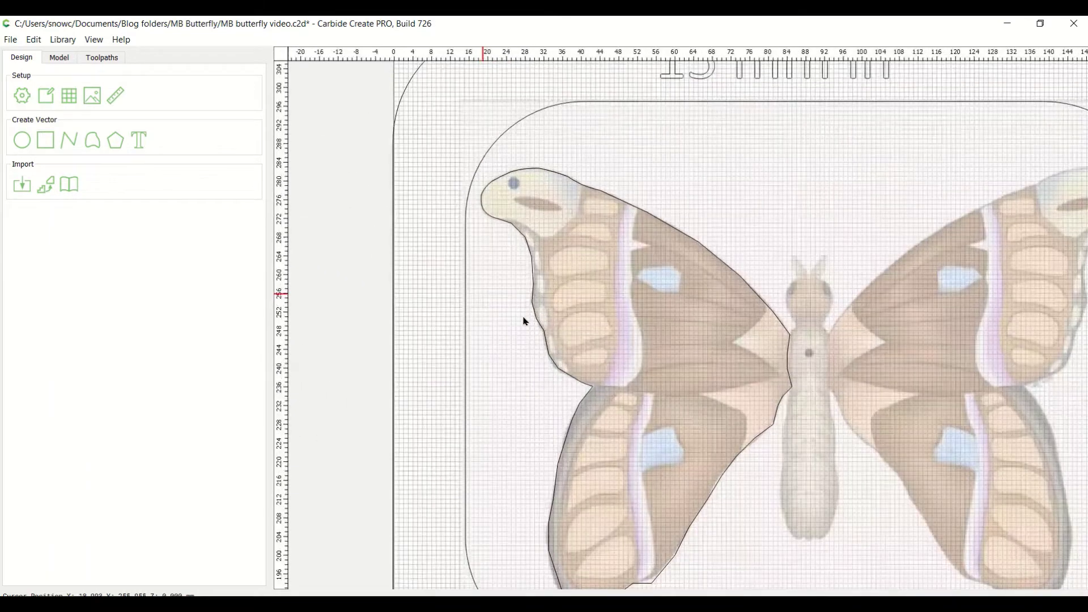
left_click(548, 347)
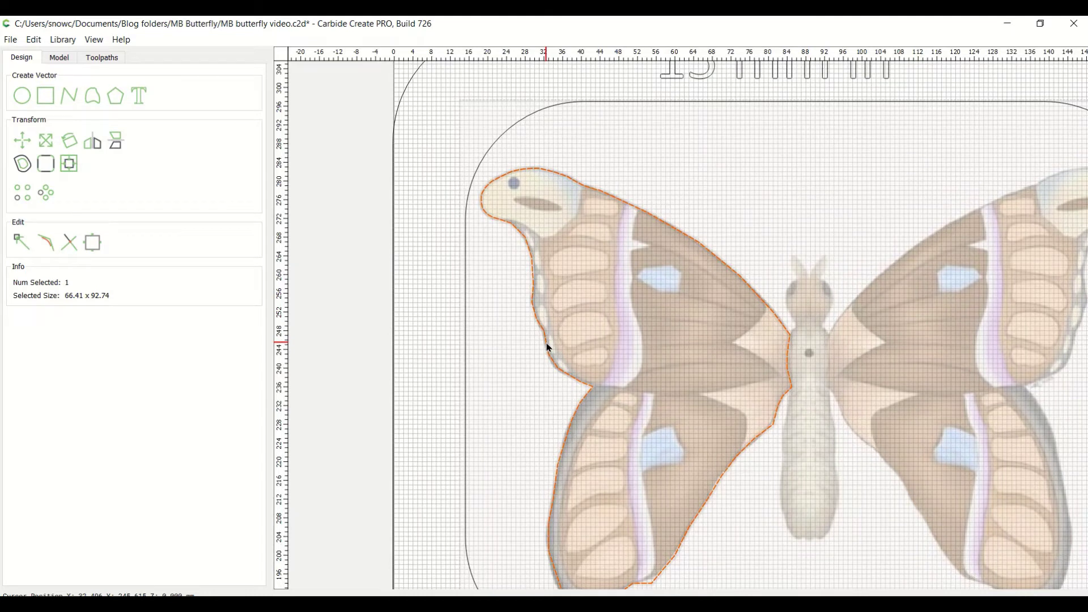
key("Escape")
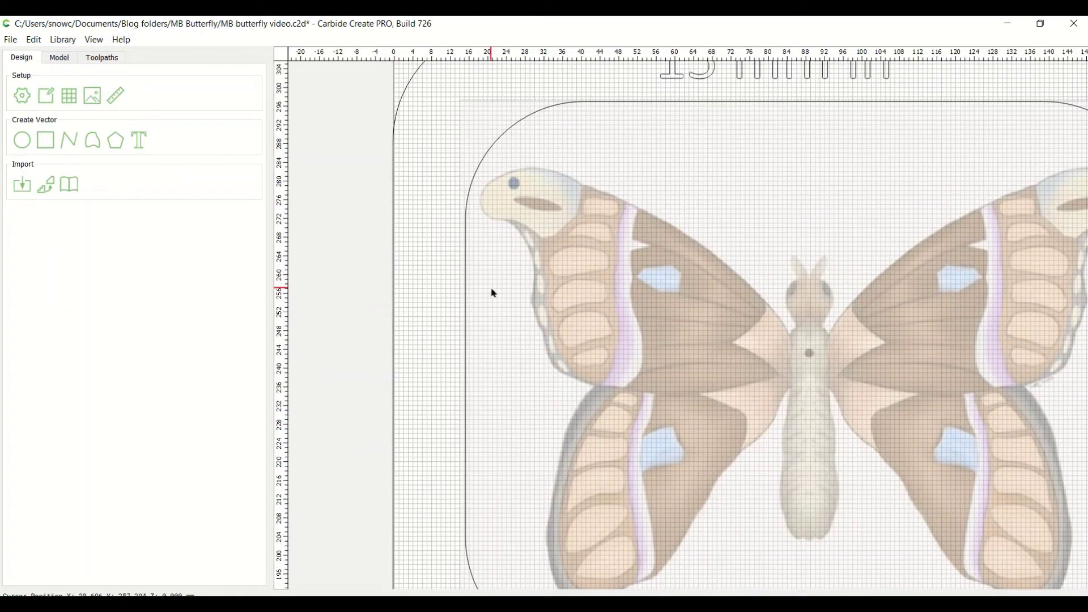
middle_click_drag(491, 292, 346, 248)
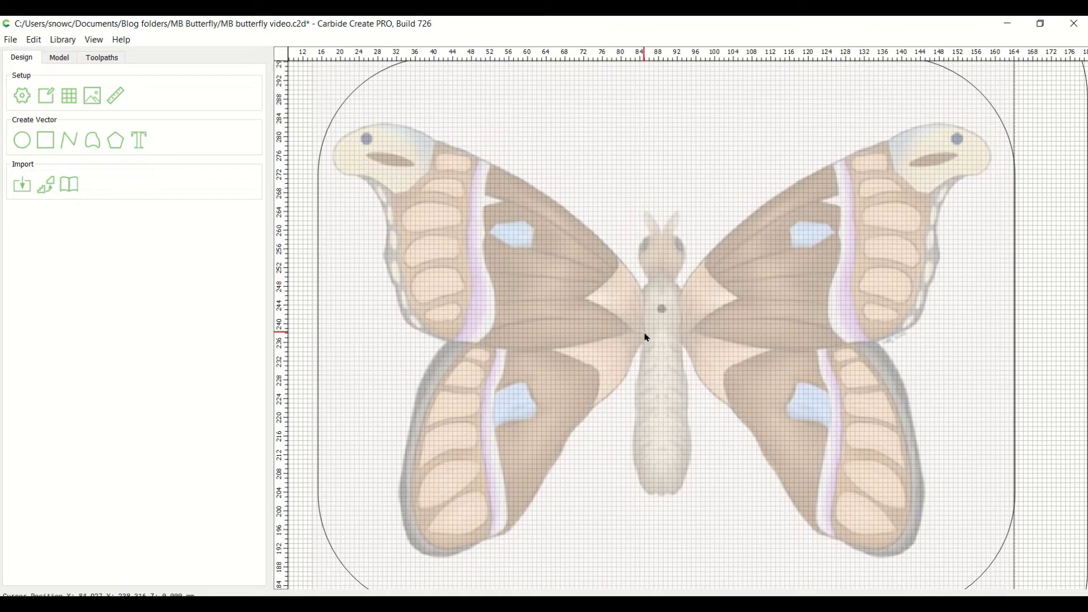
scroll(646, 337, "down", 5)
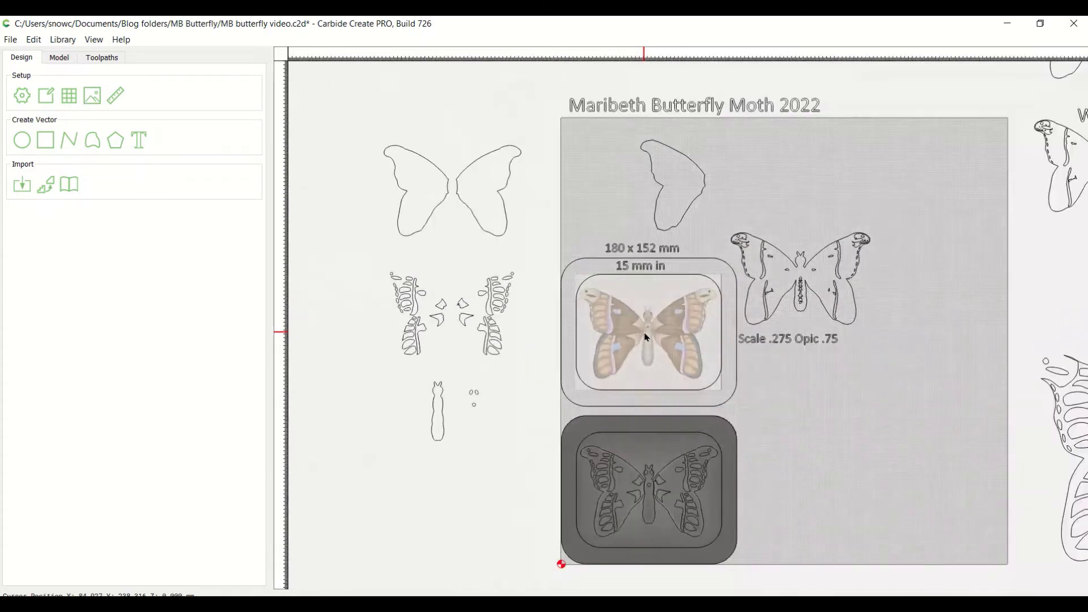
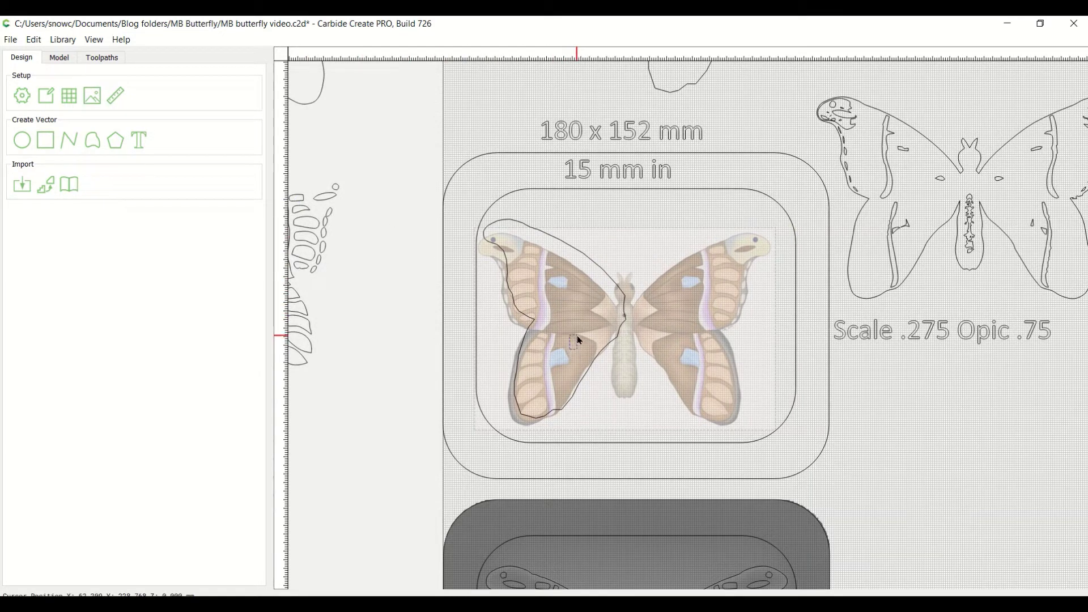
Reposition the butterfly background image to line up with the traced left wing outline and delete that outline
left_click(97, 97)
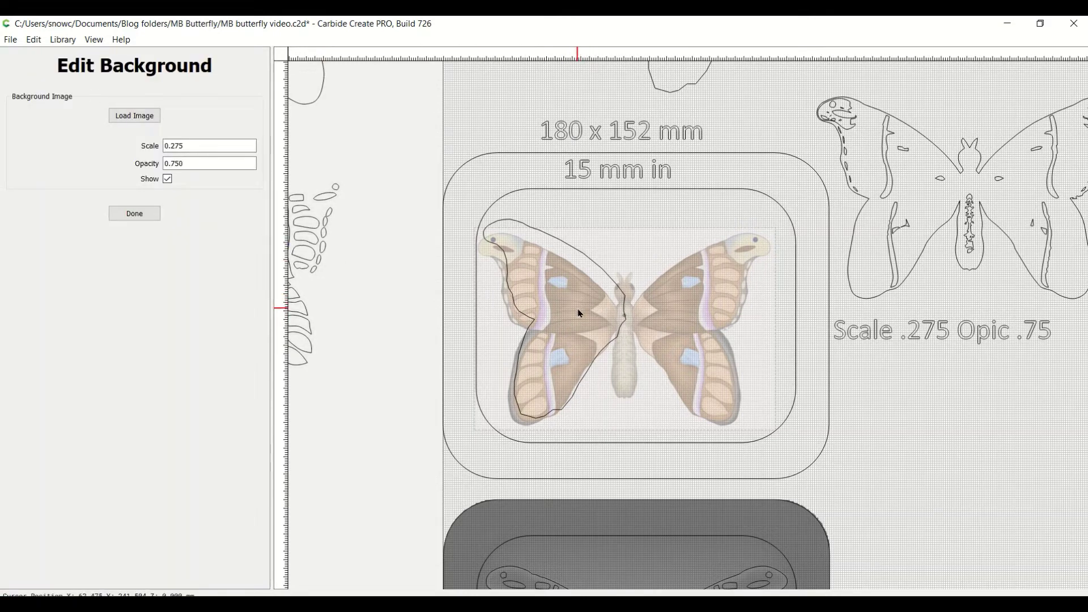
left_click_drag(577, 308, 584, 296)
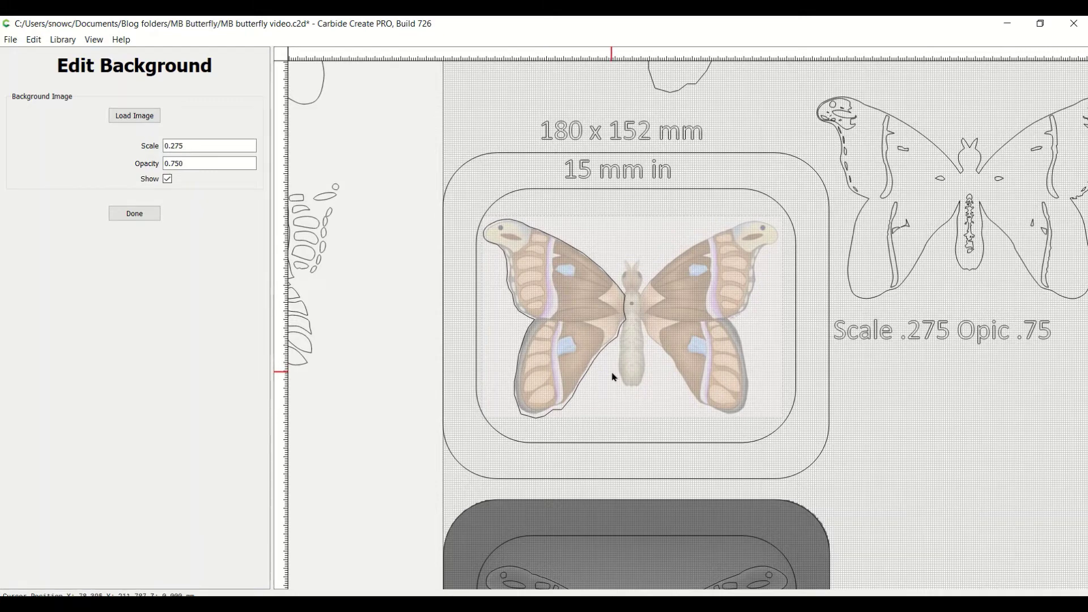
scroll(614, 377, "up", 5)
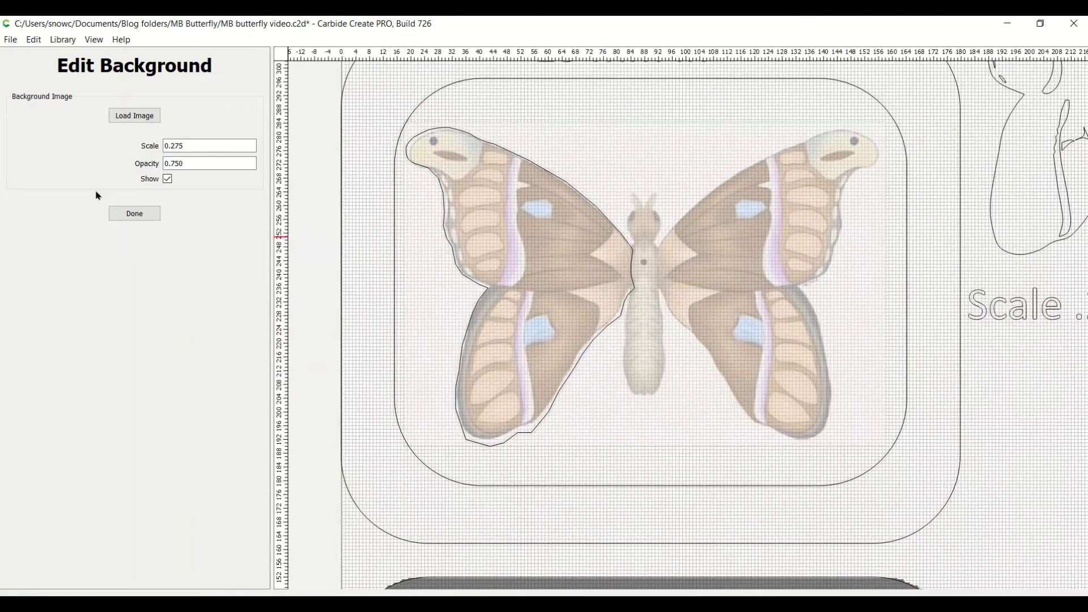
left_click(122, 218)
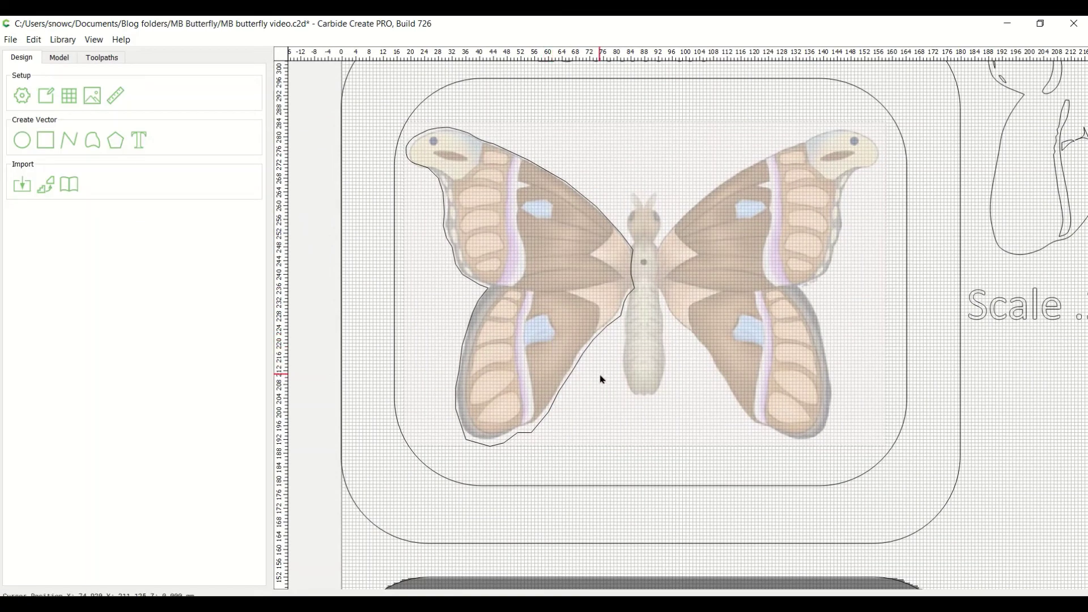
left_click(597, 342)
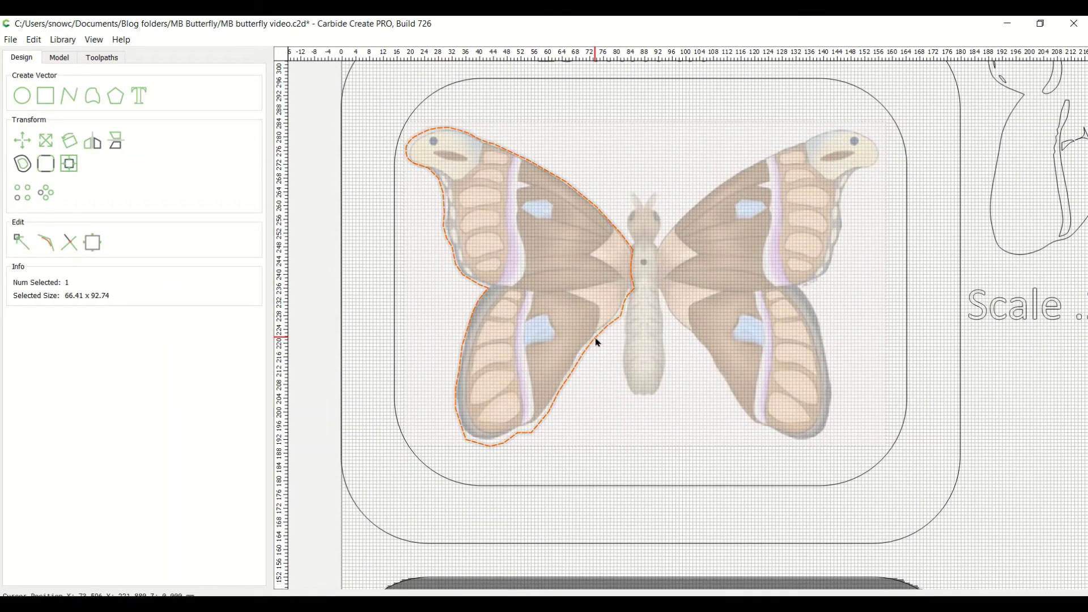
key("Delete")
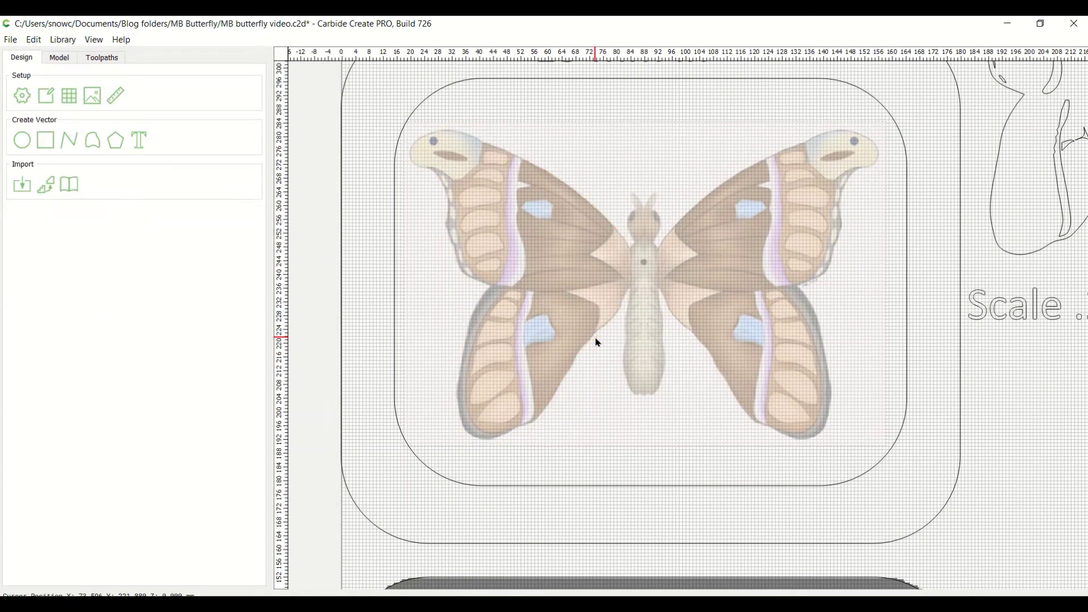
left_click(70, 140)
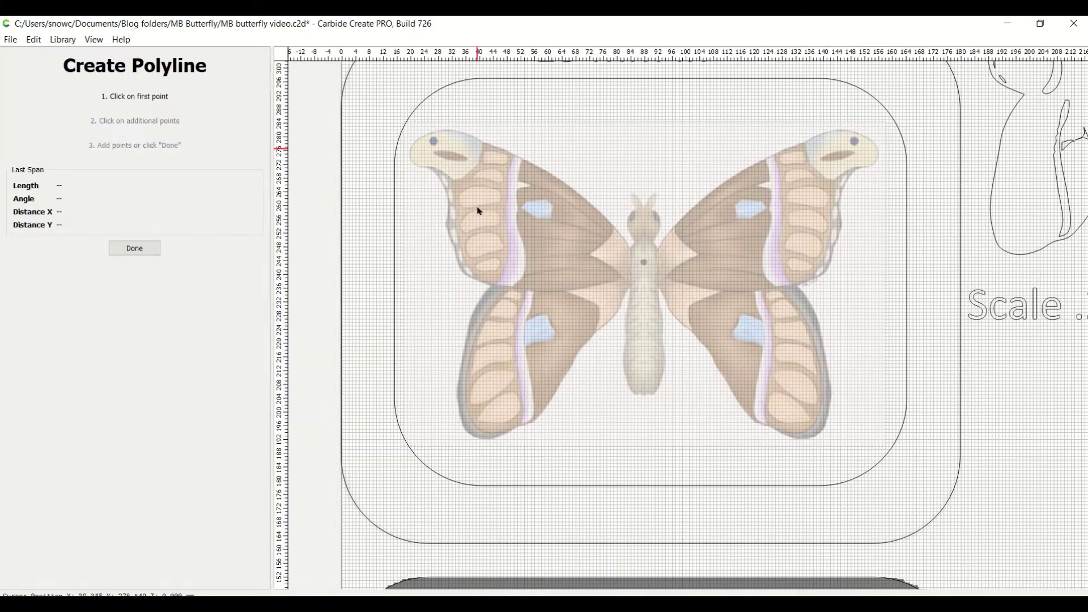
scroll(537, 182, "up", 3)
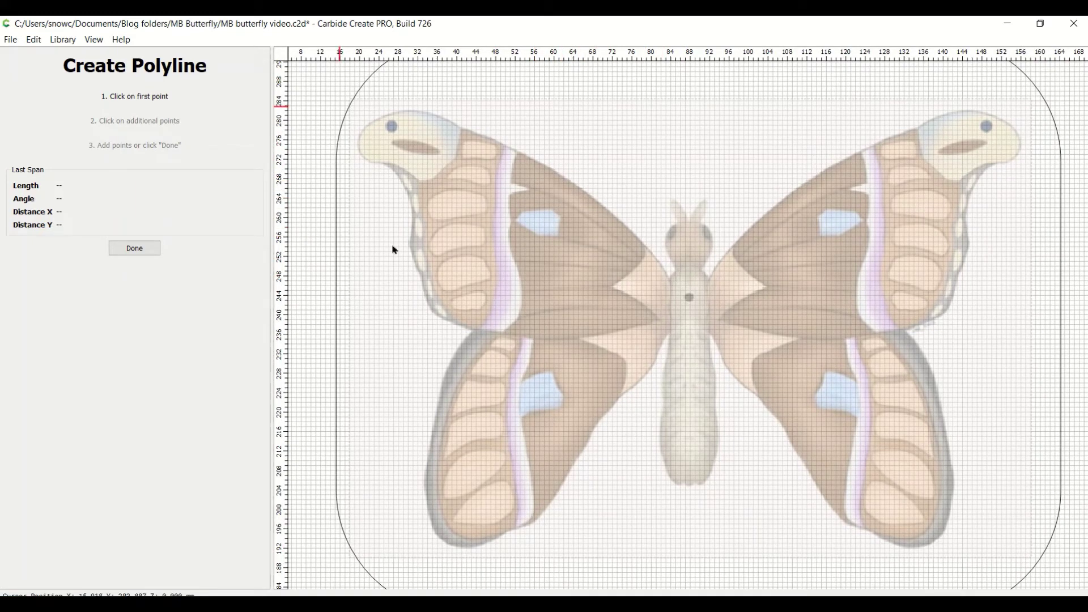
left_click(117, 248)
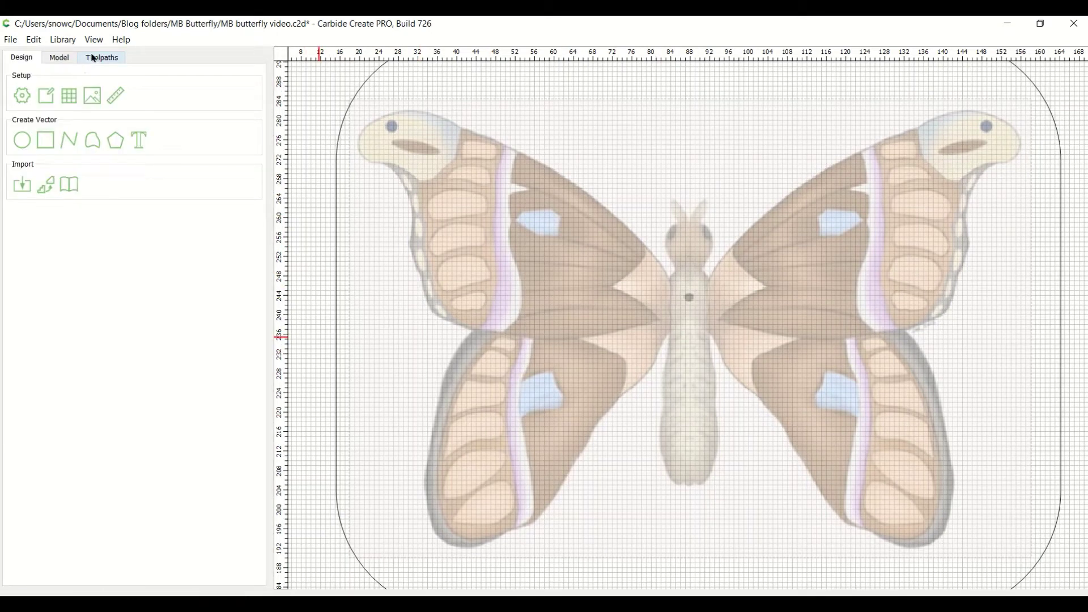
Switch Snap to Grid on and back off
left_click(94, 41)
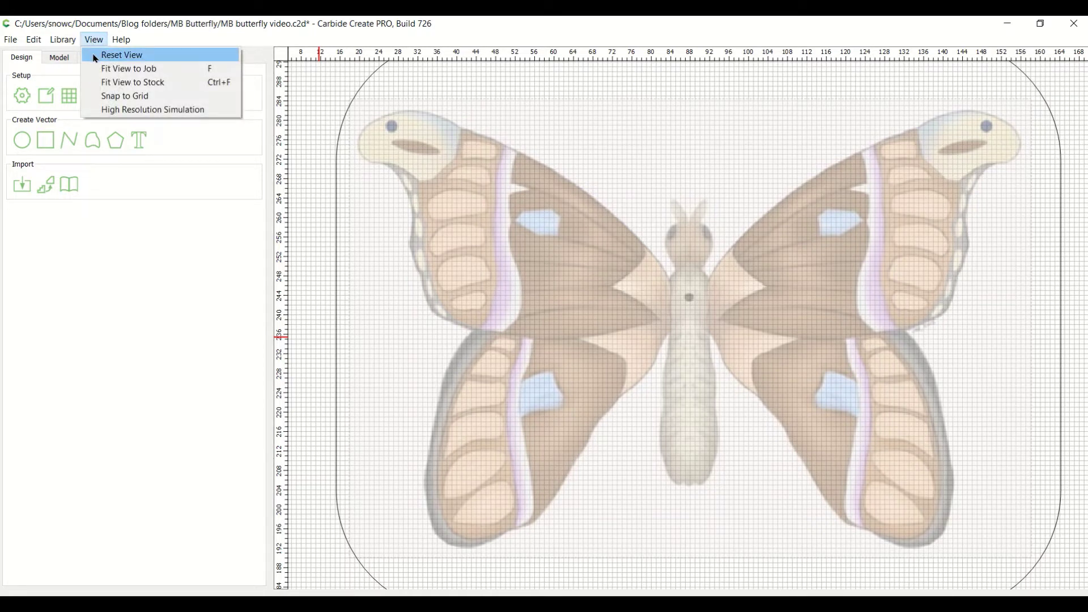
left_click(101, 97)
left_click(95, 40)
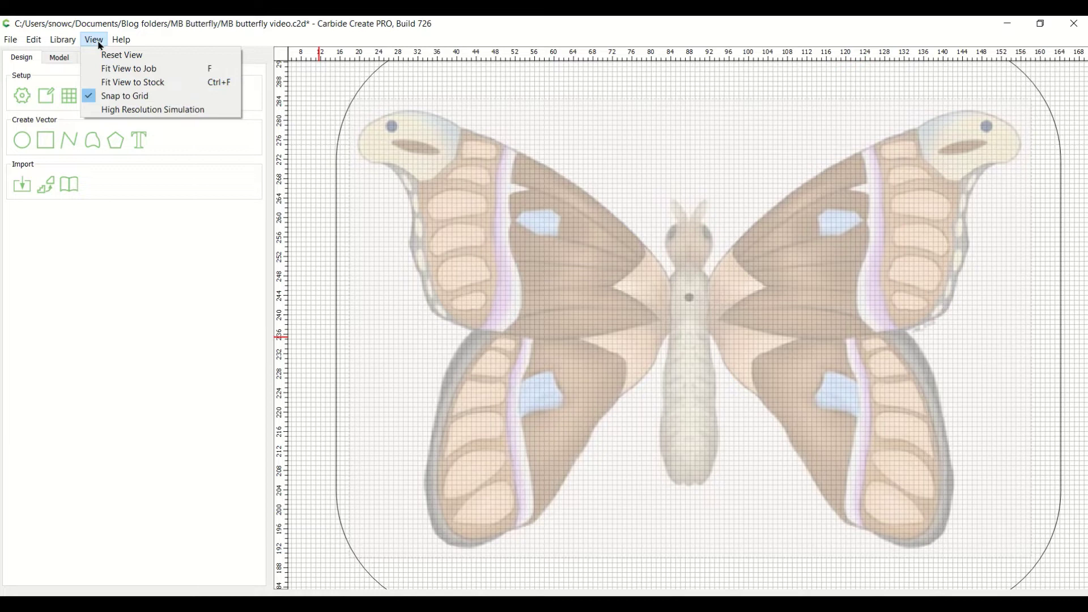
left_click(102, 97)
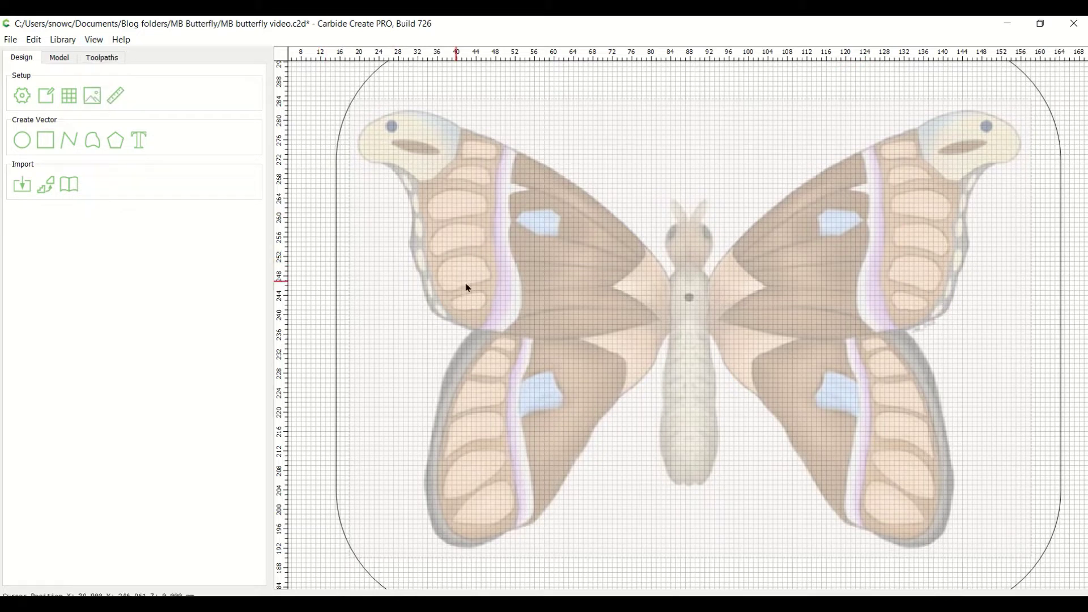
Start a polyline where the left wing meets the body, at about X 84, Y 247 mm, and trace the forewing's upper edge to the pale wingtip
middle_click_drag(588, 290, 541, 317)
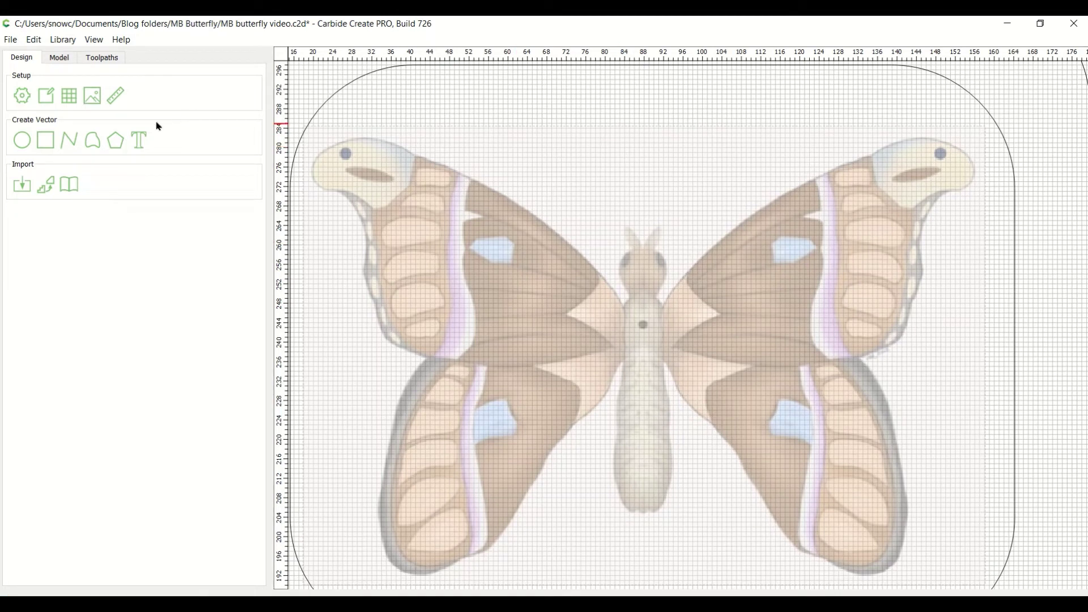
left_click(78, 141)
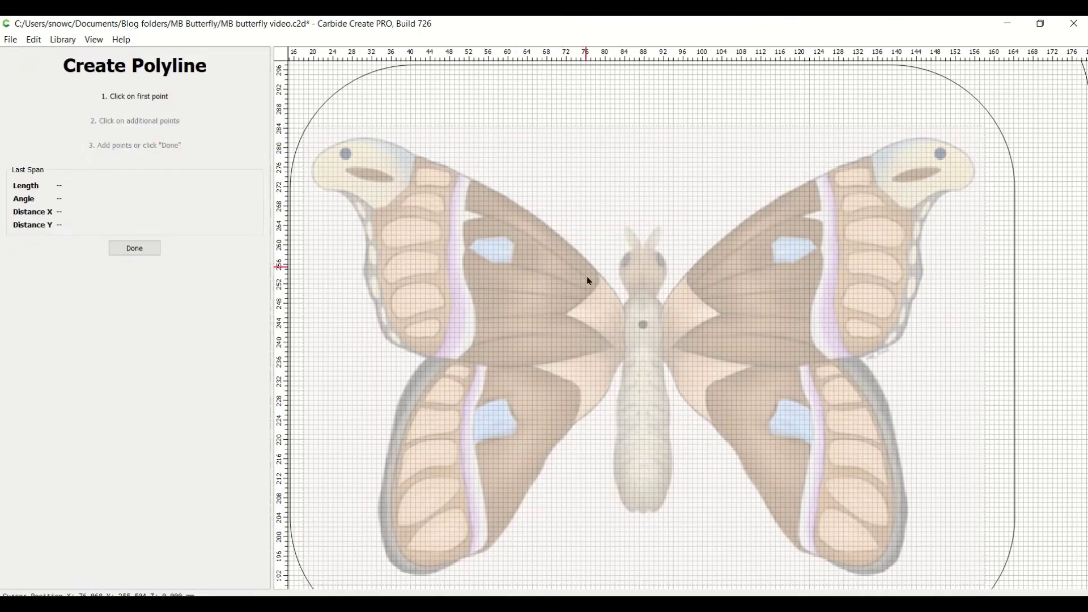
scroll(614, 306, "up", 4)
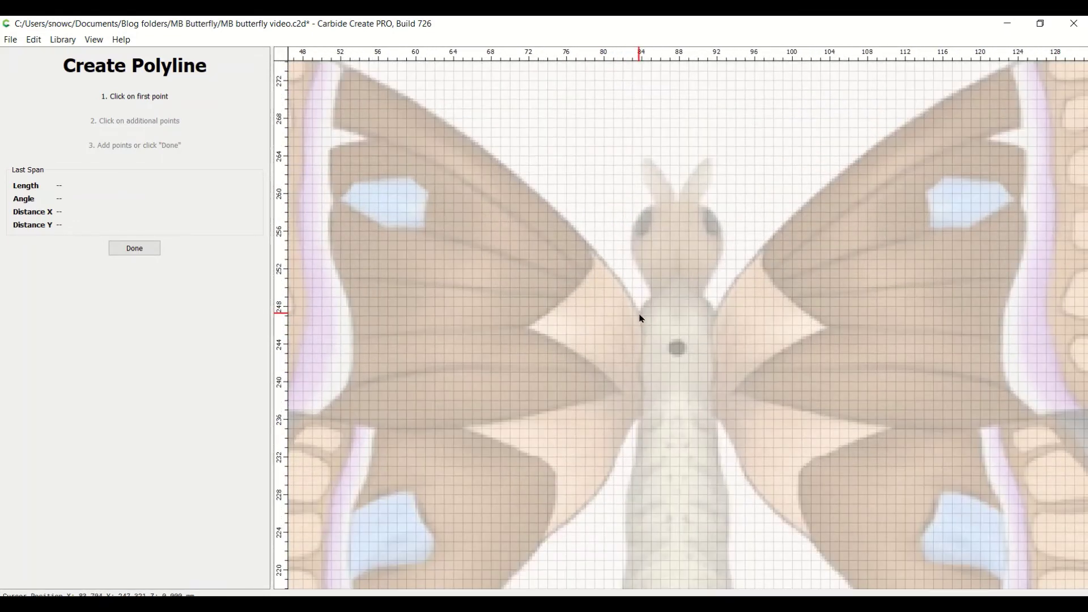
left_click(640, 313)
left_click(597, 258)
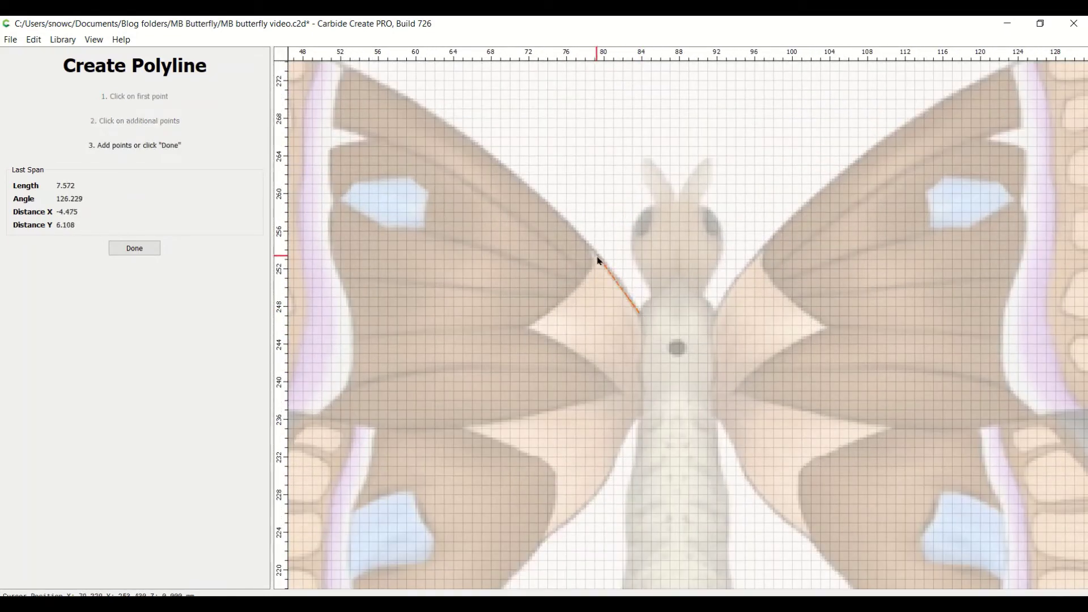
left_click(531, 186)
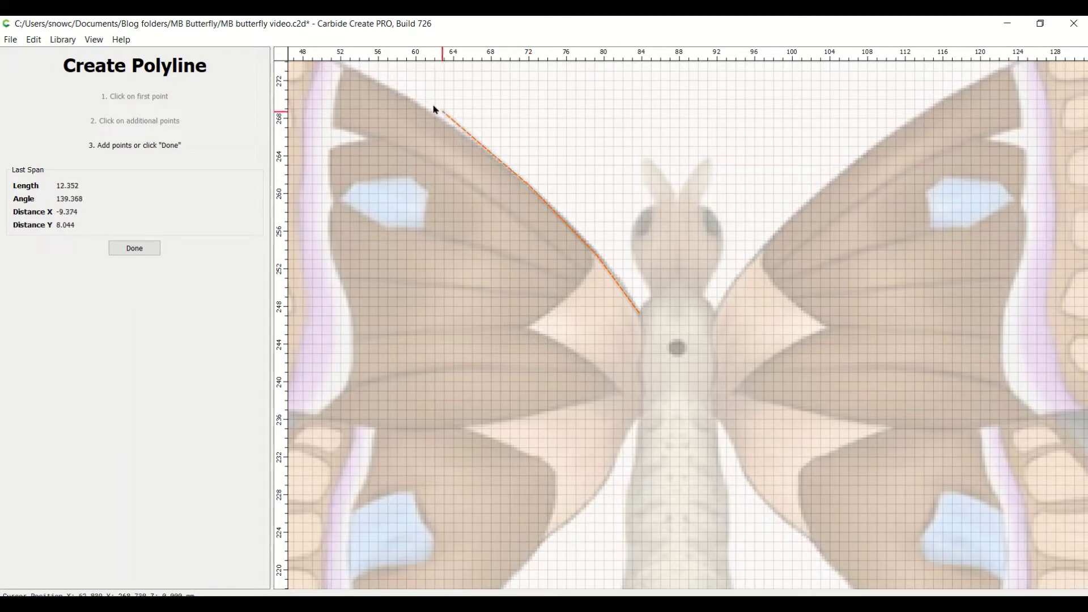
left_click(433, 114)
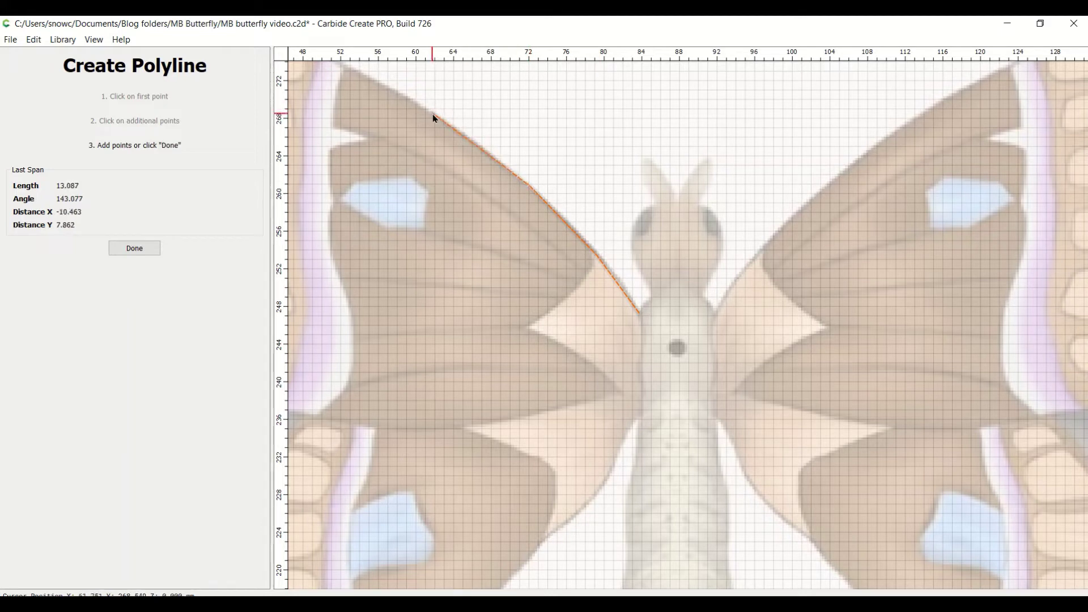
left_click(373, 86)
middle_click_drag(374, 90, 512, 184)
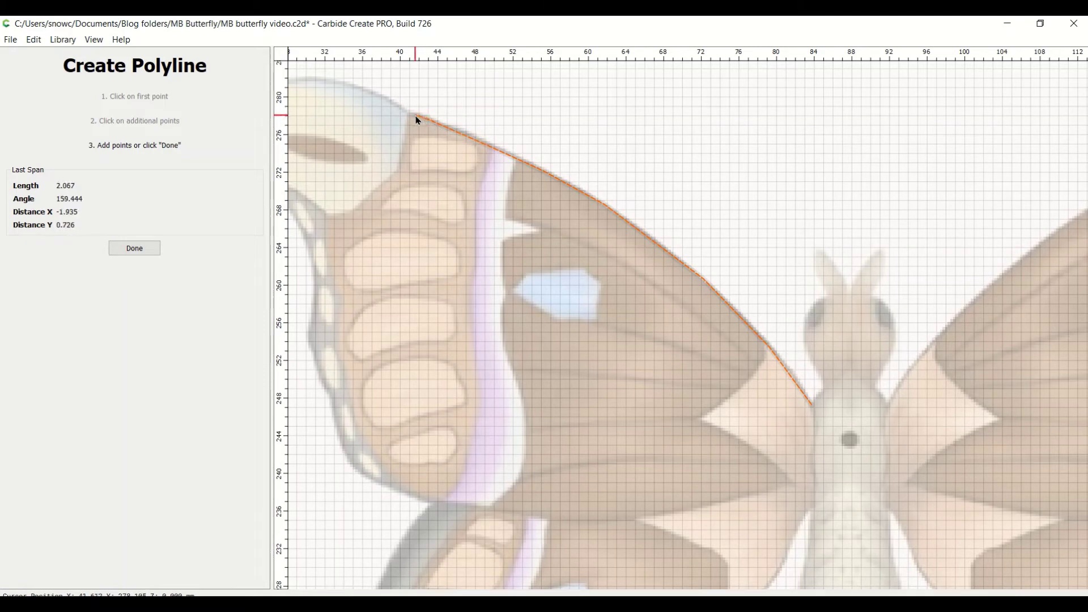
left_click(369, 92)
Continue the polyline around the rounded pale tip of the left forewing to its underside
middle_click_drag(349, 142, 546, 175)
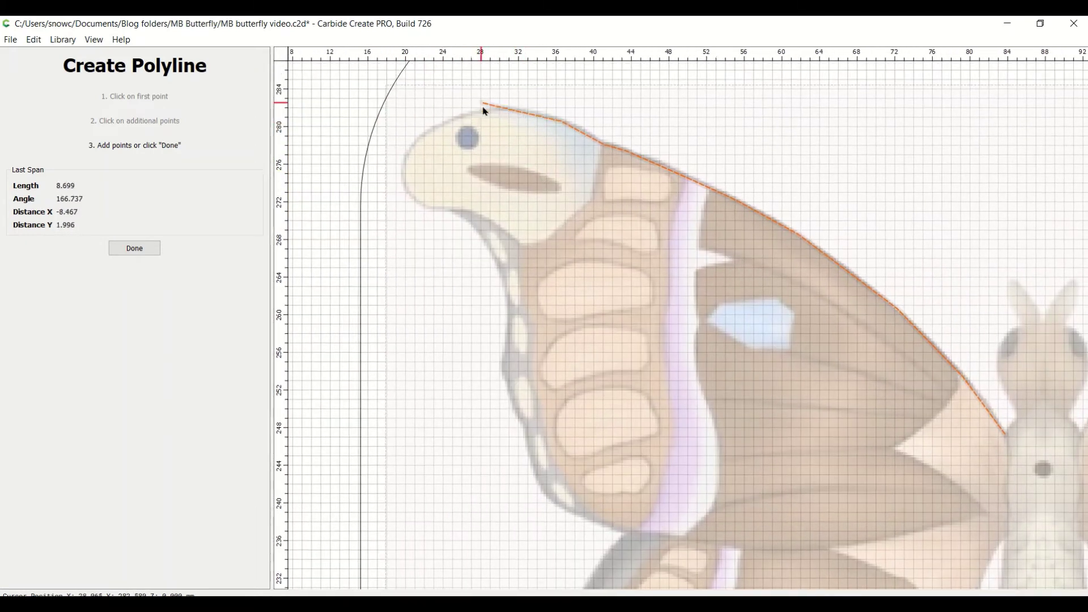
left_click(517, 111)
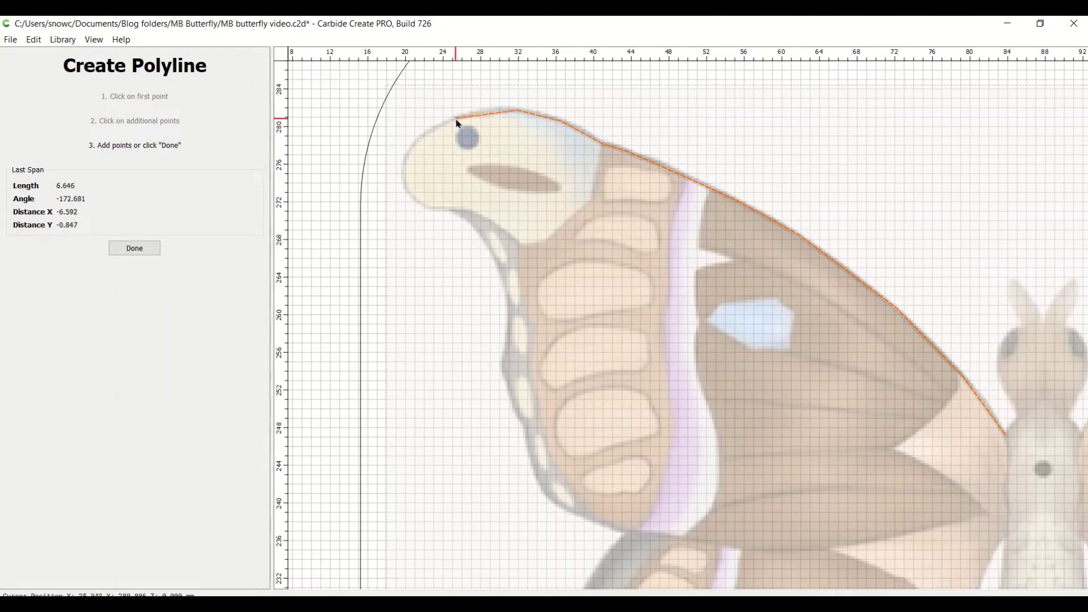
left_click(456, 117)
left_click(417, 143)
left_click(404, 173)
left_click(422, 207)
left_click(452, 210)
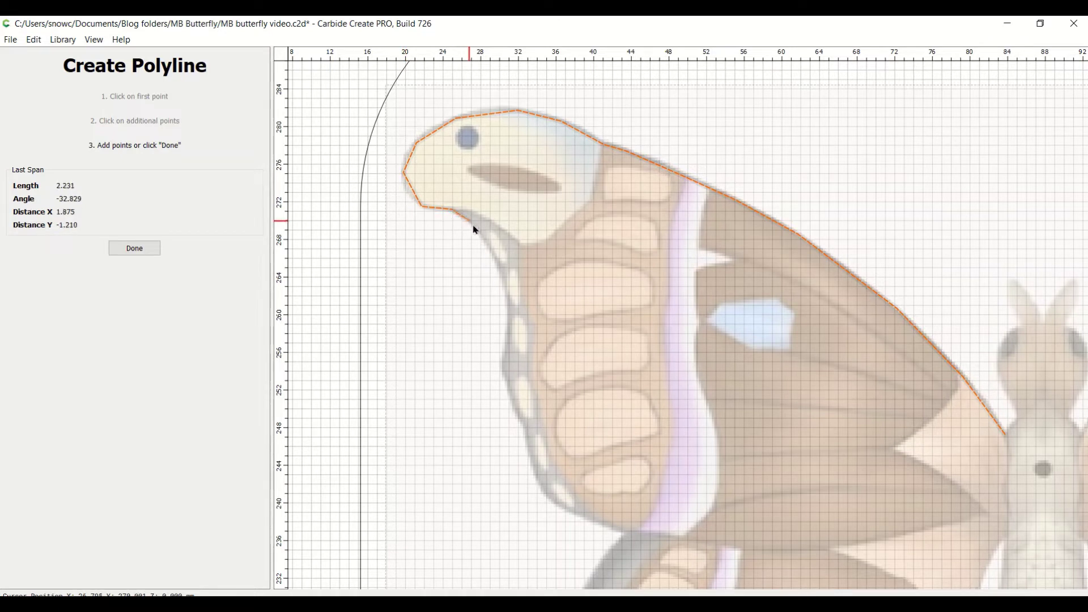
Trace the left forewing's outer edge with polyline points down to the notch where the hindwing begins
left_click(479, 241)
left_click(506, 292)
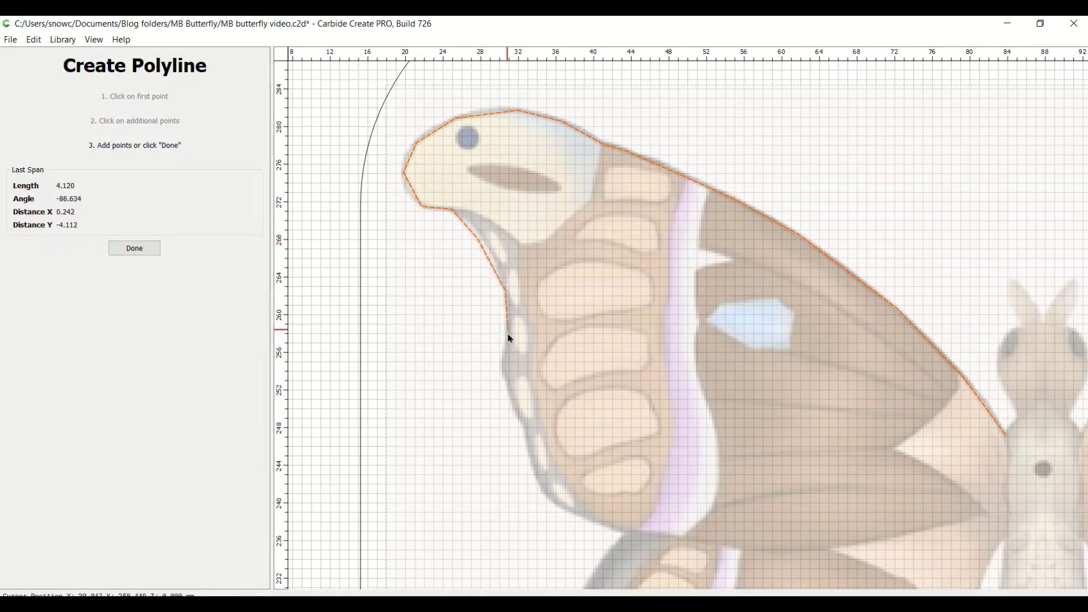
left_click(508, 339)
left_click(502, 368)
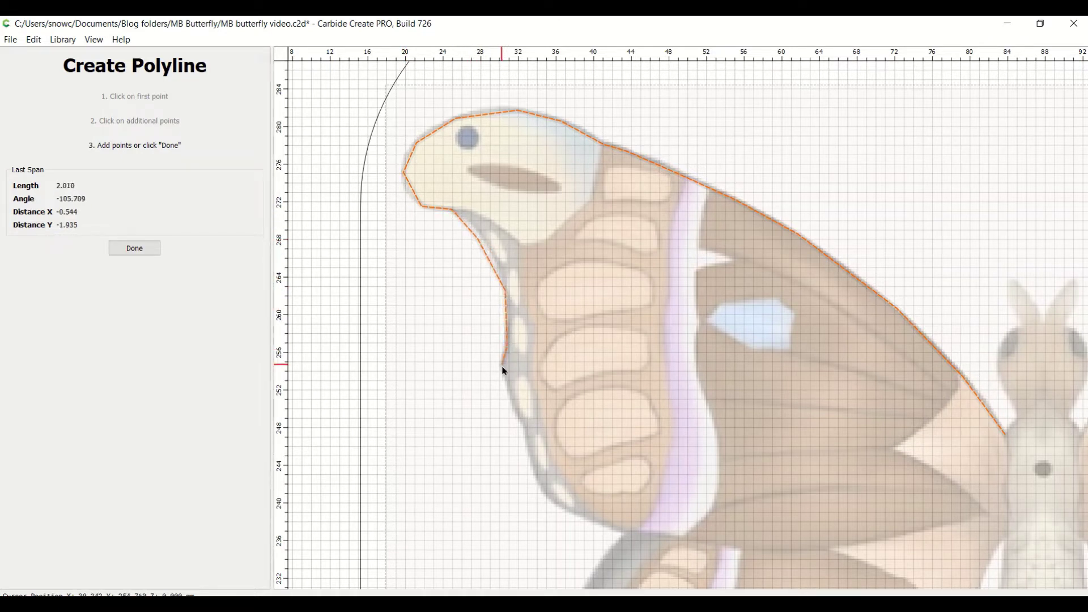
left_click(513, 402)
left_click(524, 433)
right_click_drag(525, 433, 471, 238)
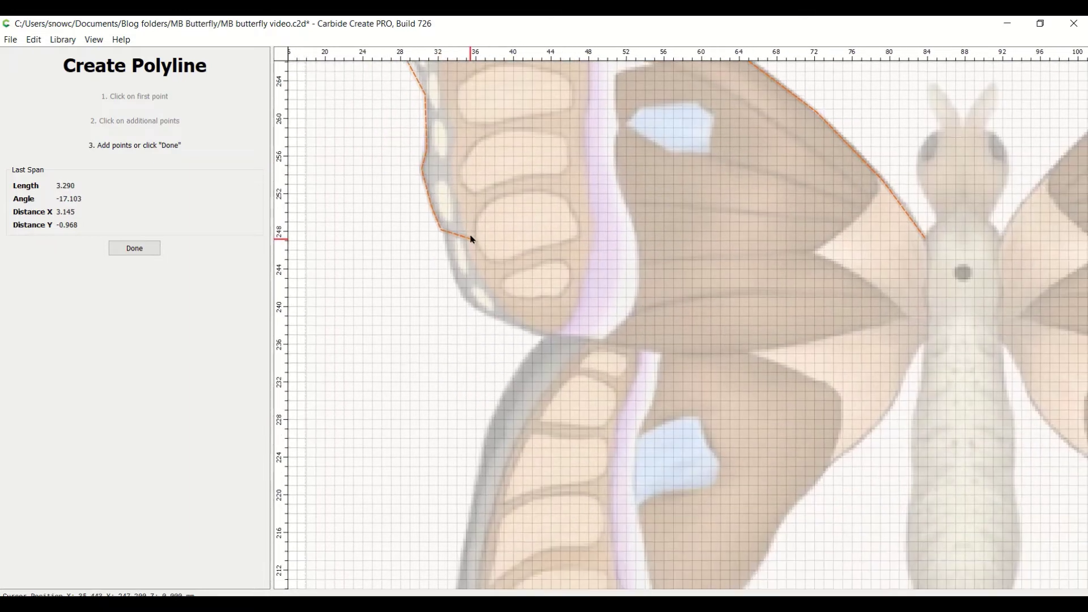
left_click(453, 275)
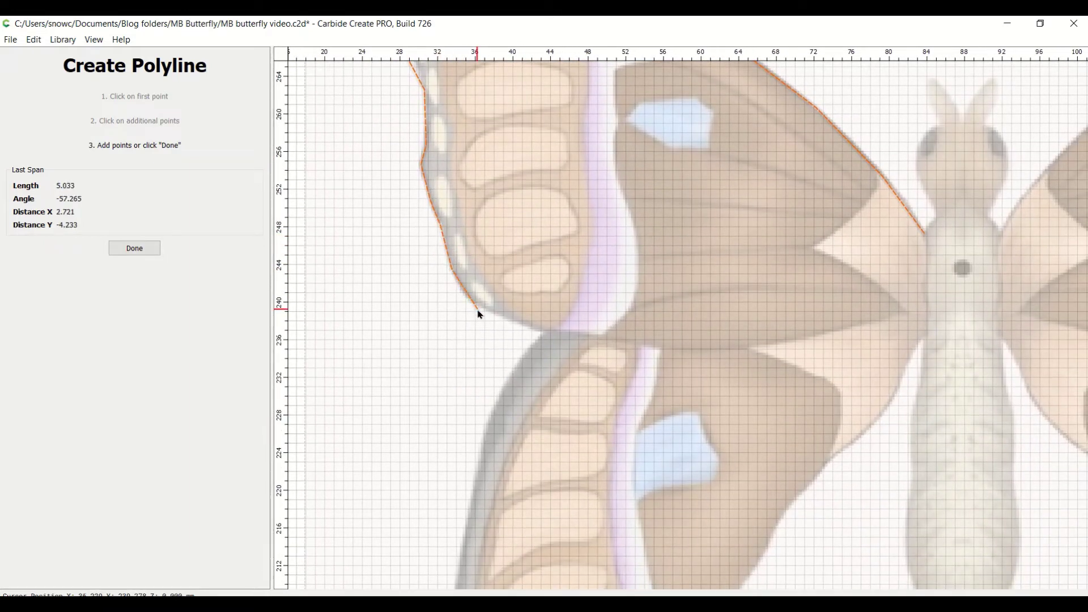
left_click(479, 310)
left_click(543, 333)
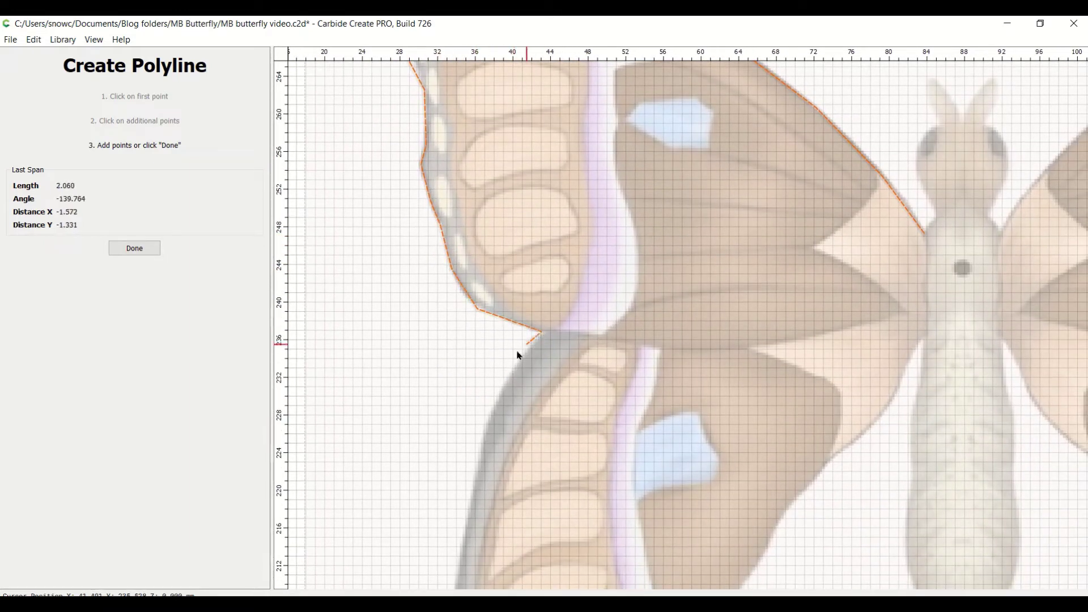
Continue the polyline from the notch down the grey outer edge of the left hindwing to its lowest point
left_click(512, 376)
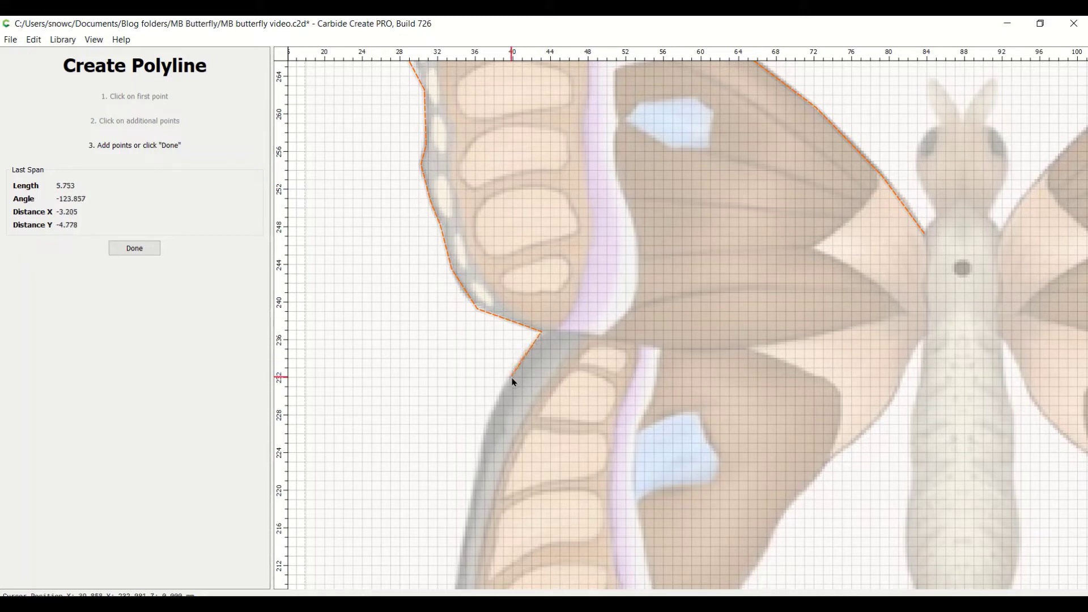
left_click(483, 443)
middle_click_drag(555, 358, 620, 47)
left_click(540, 171)
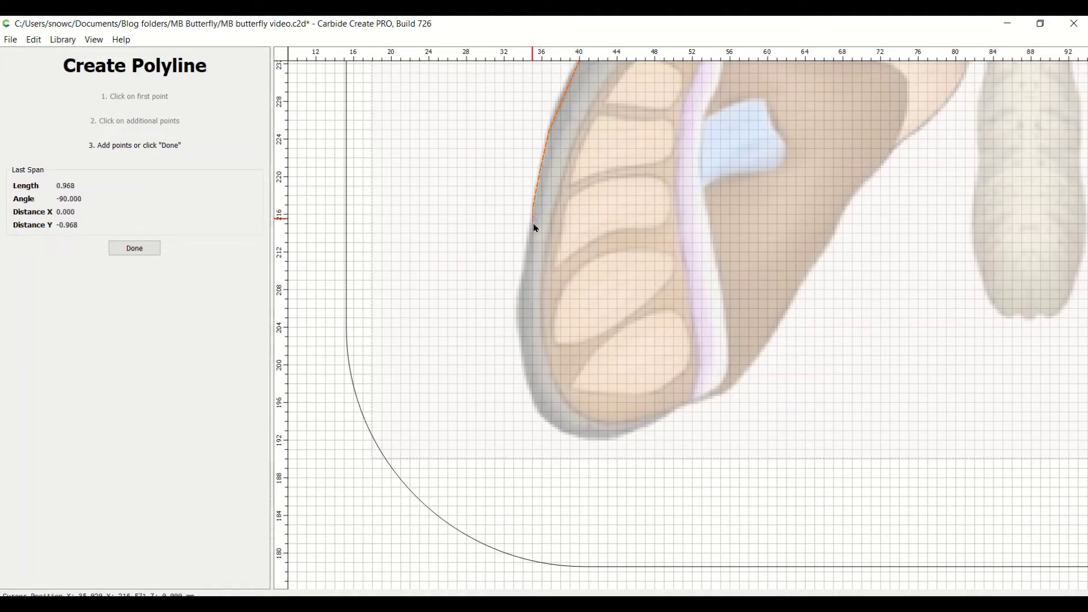
left_click(528, 230)
left_click(526, 256)
left_click(523, 283)
left_click(518, 309)
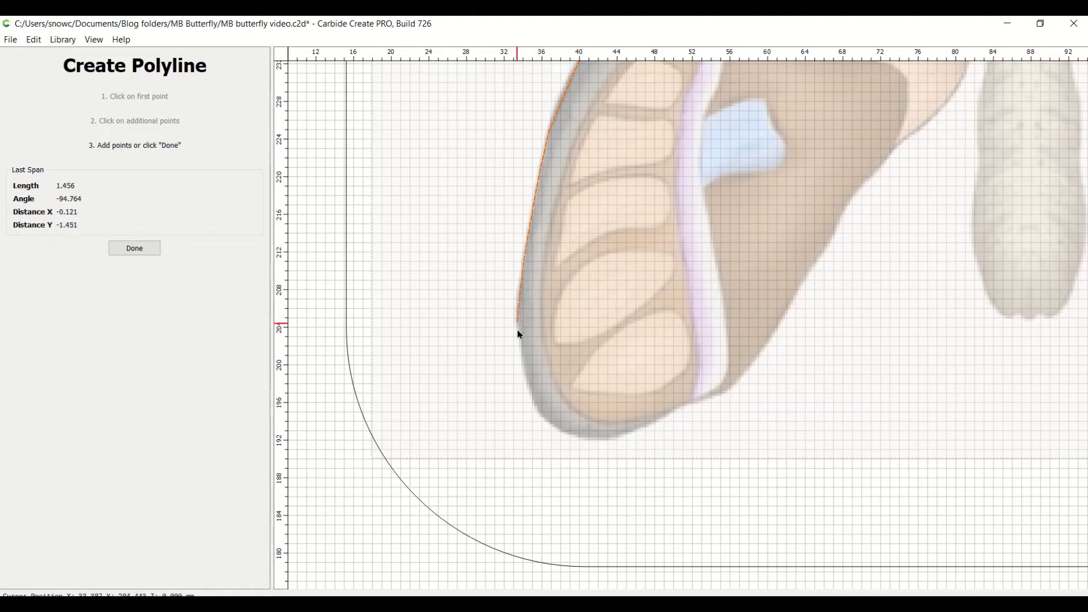
left_click(519, 354)
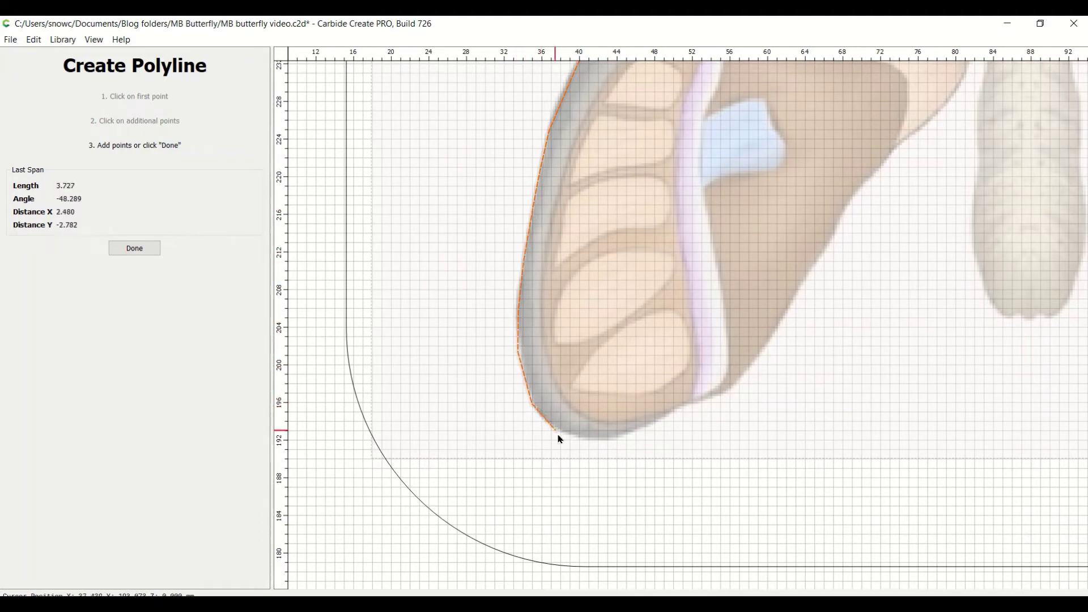
left_click(571, 440)
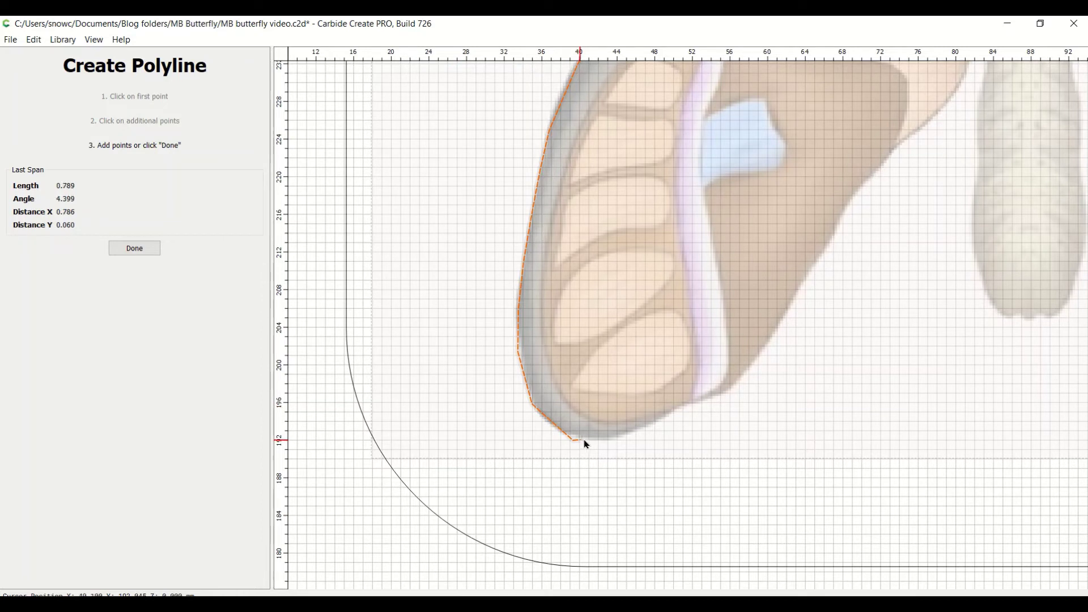
Trace the left hindwing's bottom edge and its inner edge up to the peach-coloured area
left_click(632, 435)
left_click(670, 412)
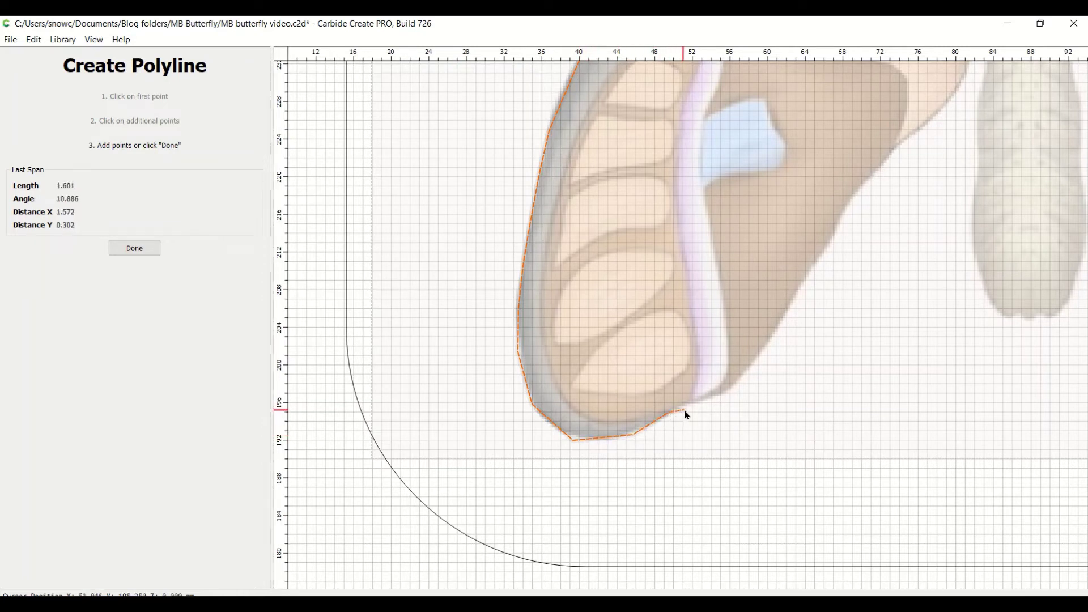
left_click(693, 406)
left_click(743, 374)
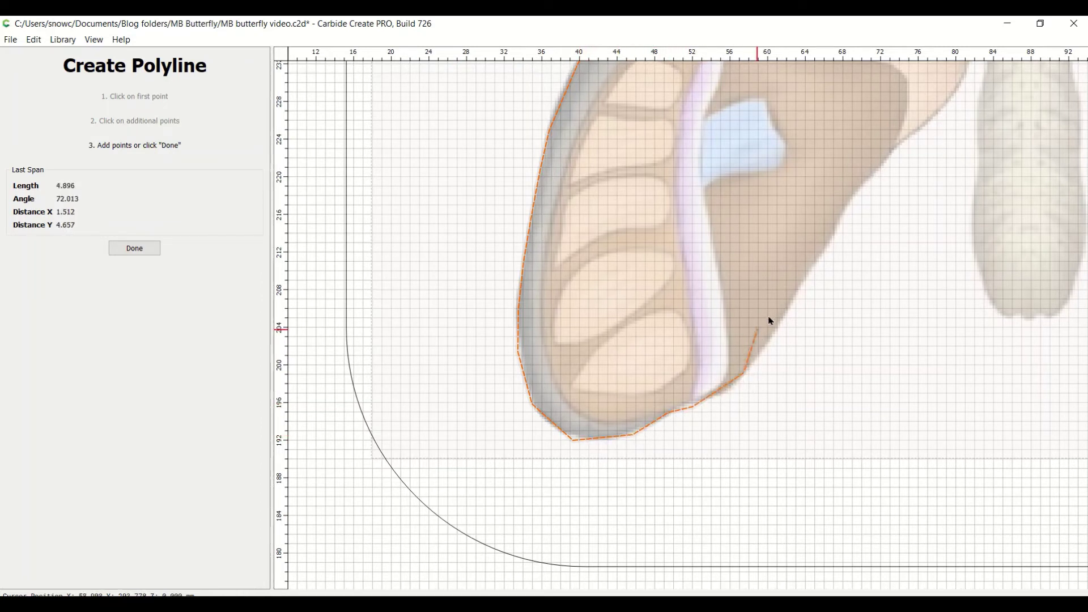
left_click(782, 321)
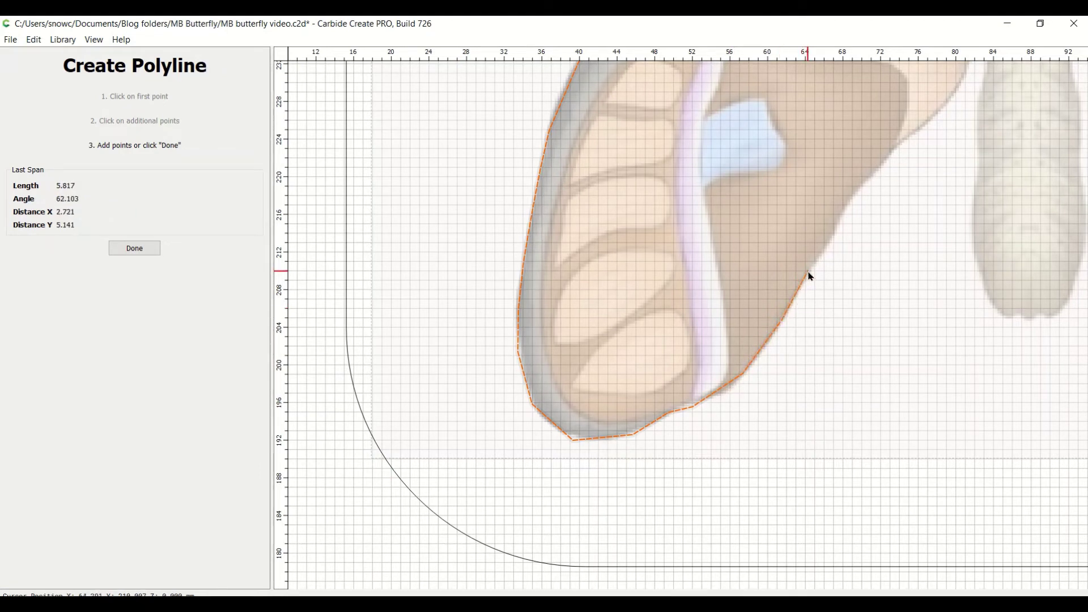
left_click(809, 275)
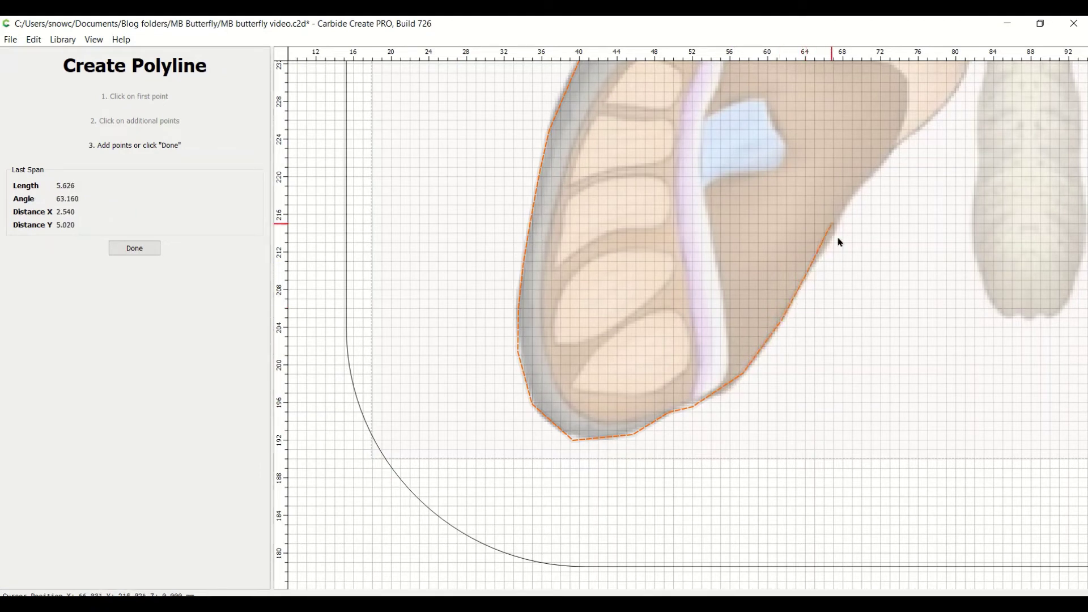
left_click(851, 196)
left_click(888, 153)
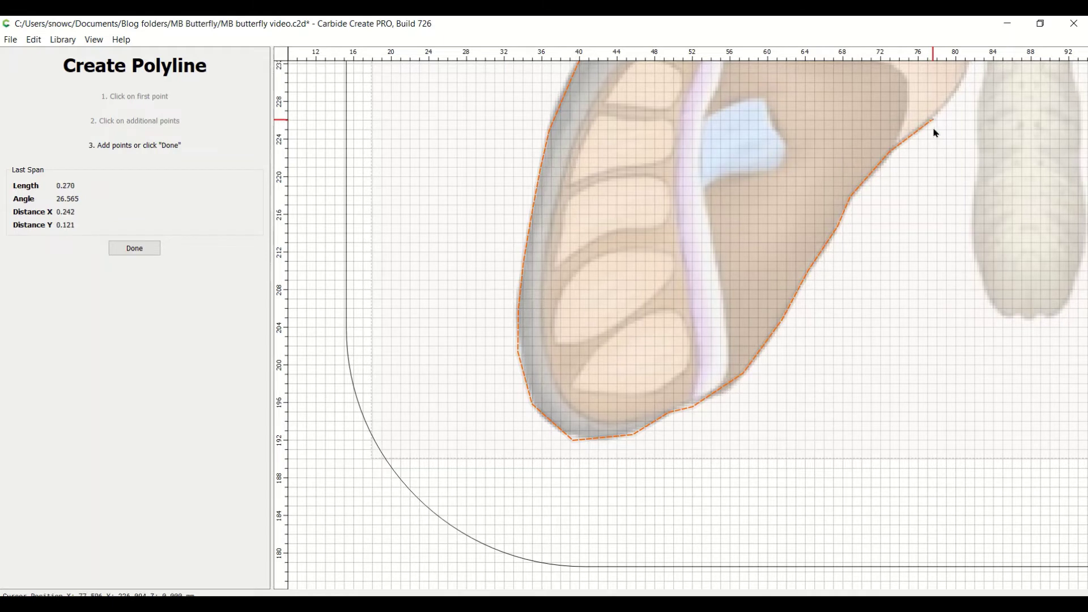
Trace the rest of the inner edge and the side along the body, closing the wing polyline at its start point, about 64 x 90 mm overall
right_click_drag(936, 133, 804, 279)
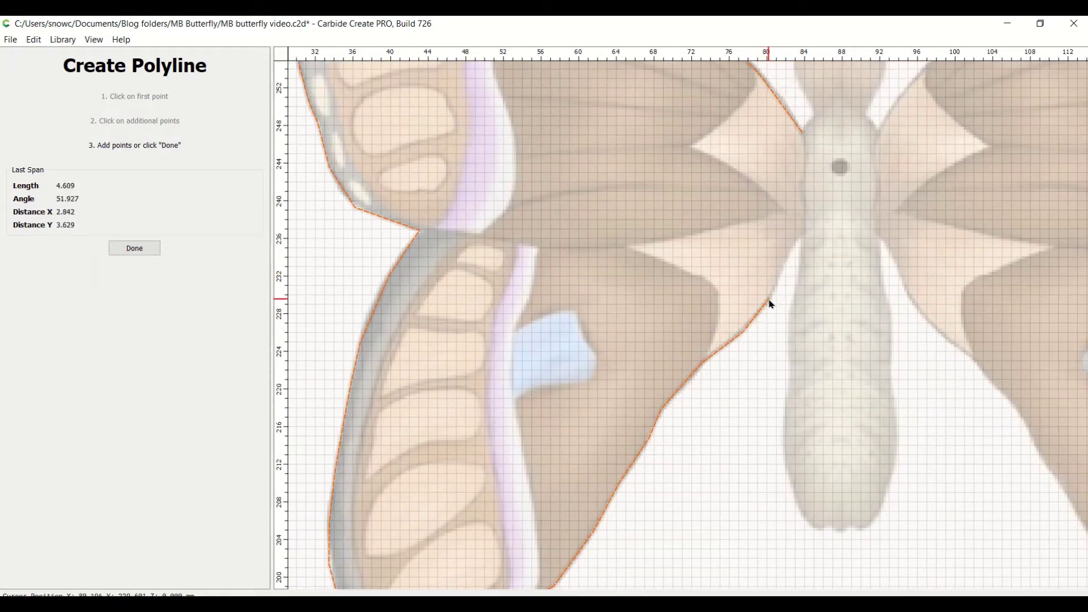
left_click(770, 301)
left_click(782, 267)
left_click(797, 243)
left_click(805, 225)
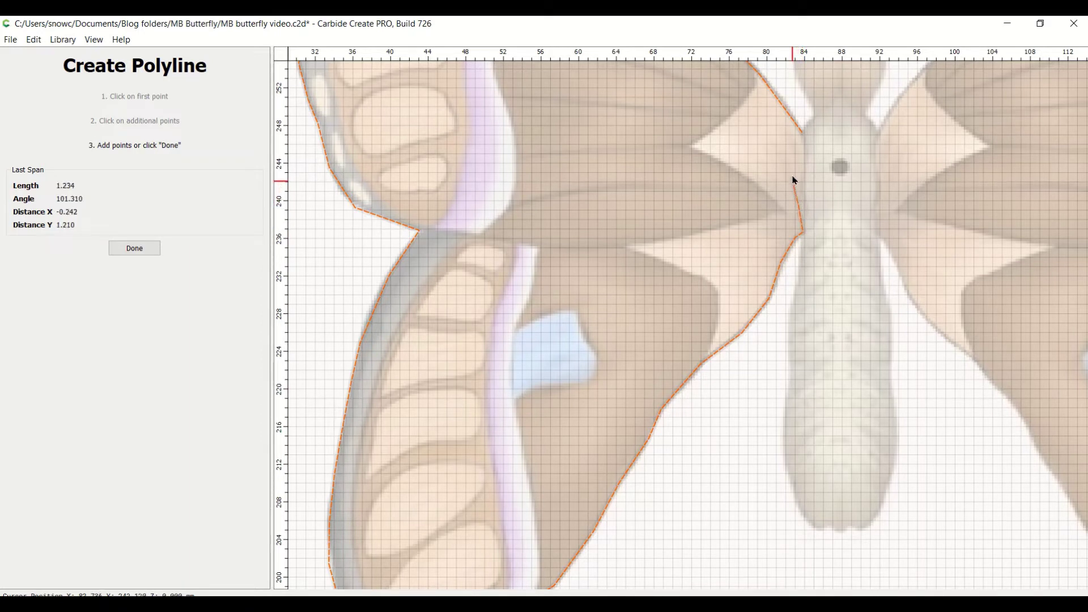
left_click(790, 154)
left_click(802, 133)
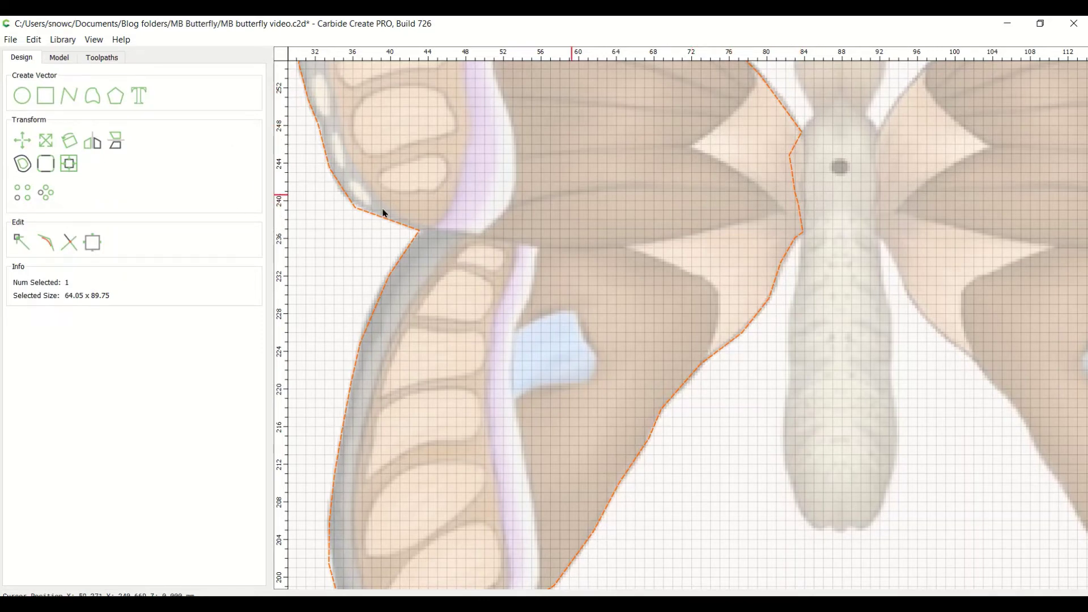
Edit the nodes of the closed left wing outline and nudge the upper-edge node near X 72, Y 261 mm to fit the image
scroll(345, 223, "down", 4)
right_click_drag(469, 177, 575, 310)
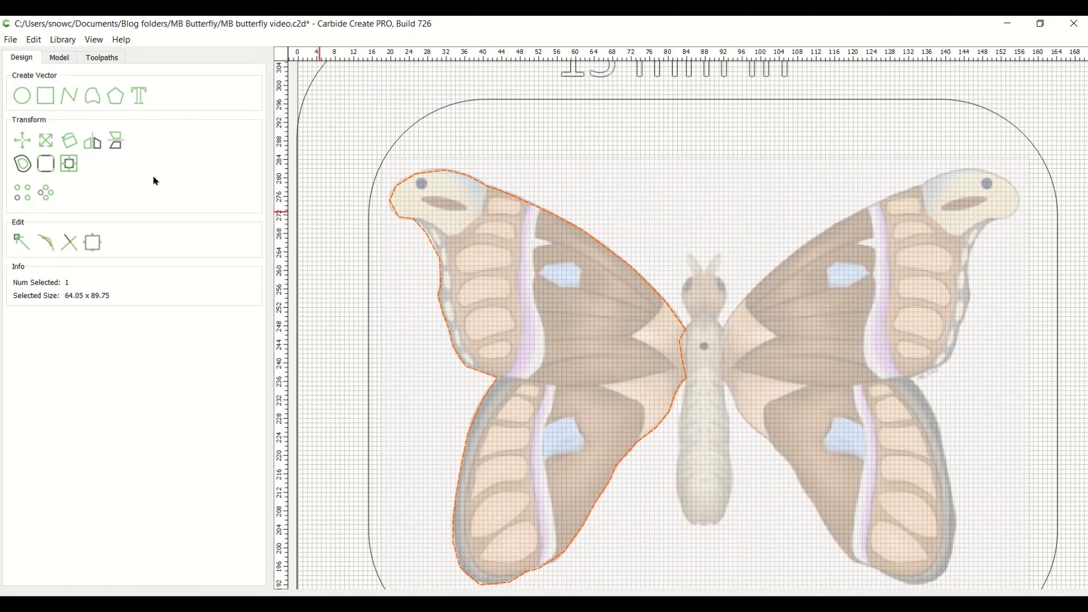
left_click(18, 242)
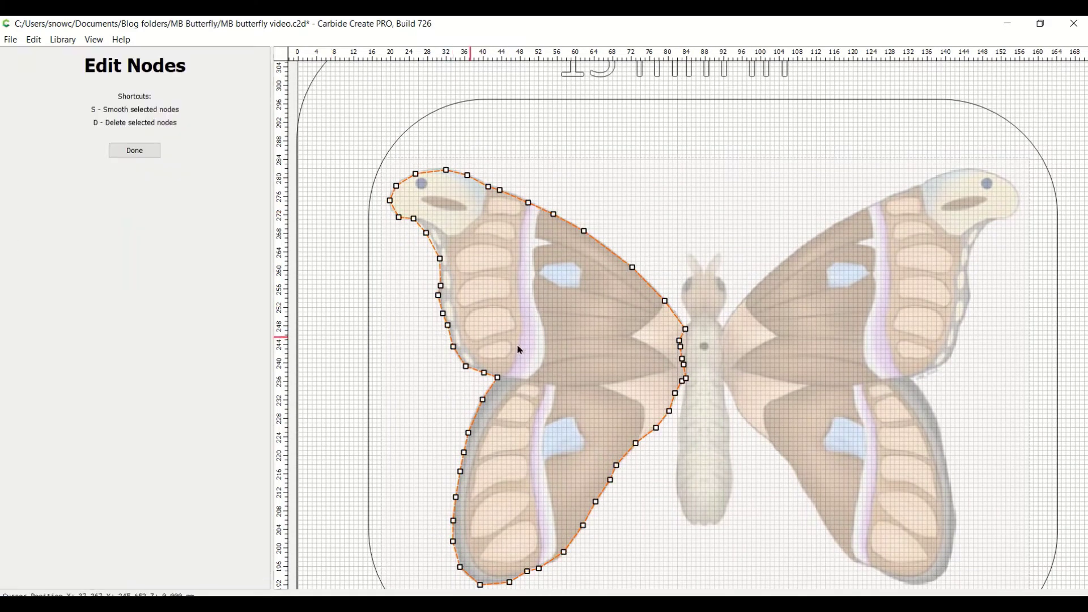
scroll(644, 274, "up", 4)
scroll(666, 208, "up", 5)
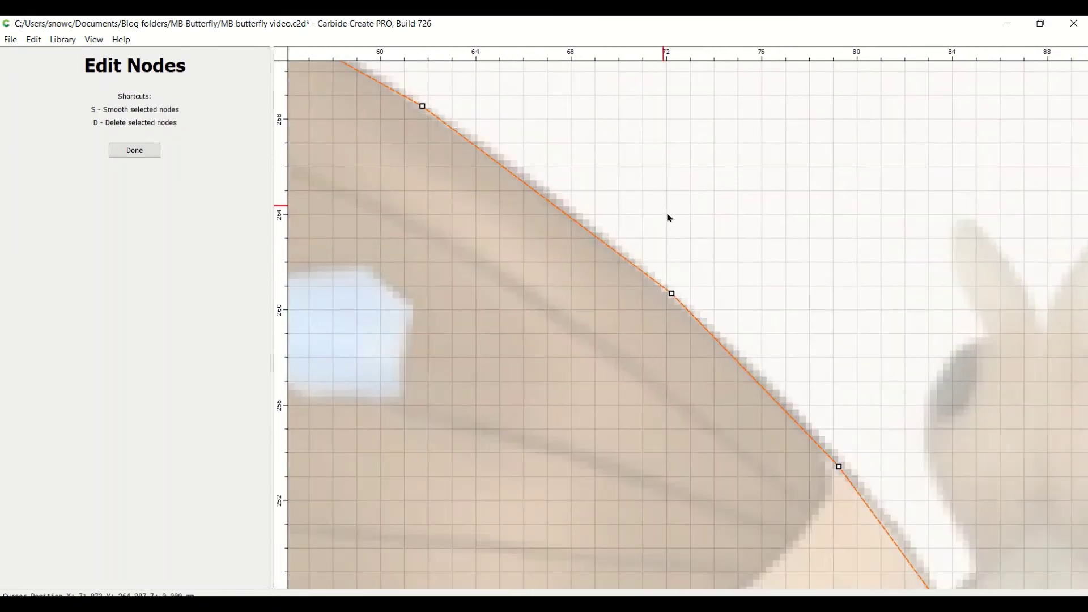
left_click_drag(672, 304, 670, 305)
Insert a node on the forewing's upper-edge span at about X 67, Y 264.5 mm and shift it slightly outward onto the image edge
middle_click_drag(432, 197, 588, 294)
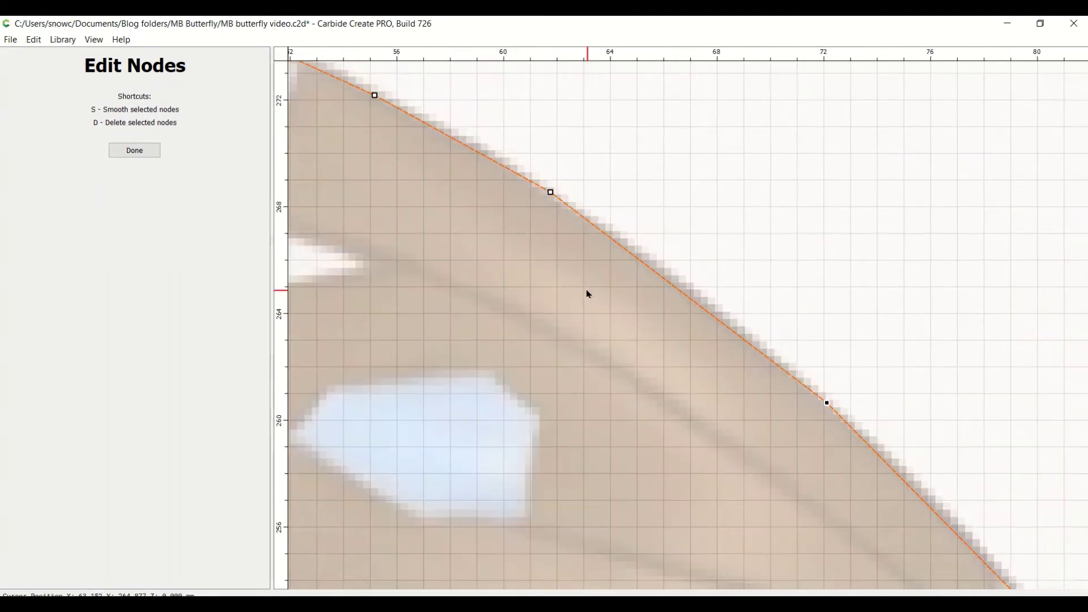
right_click(690, 302)
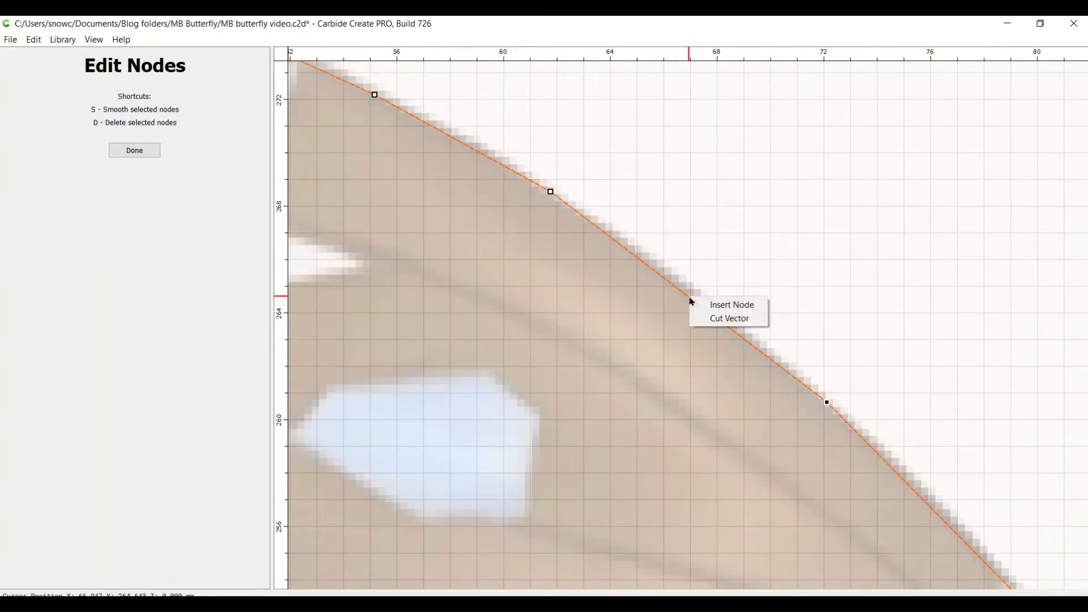
left_click(708, 306)
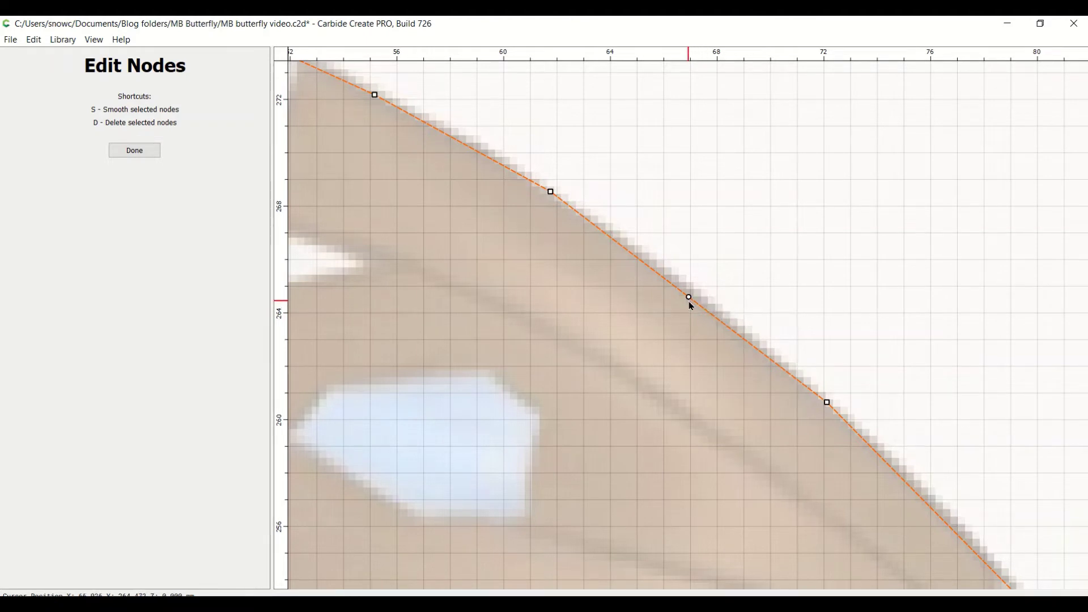
left_click(688, 298)
left_click_drag(689, 297, 691, 293)
middle_click_drag(561, 295, 741, 357)
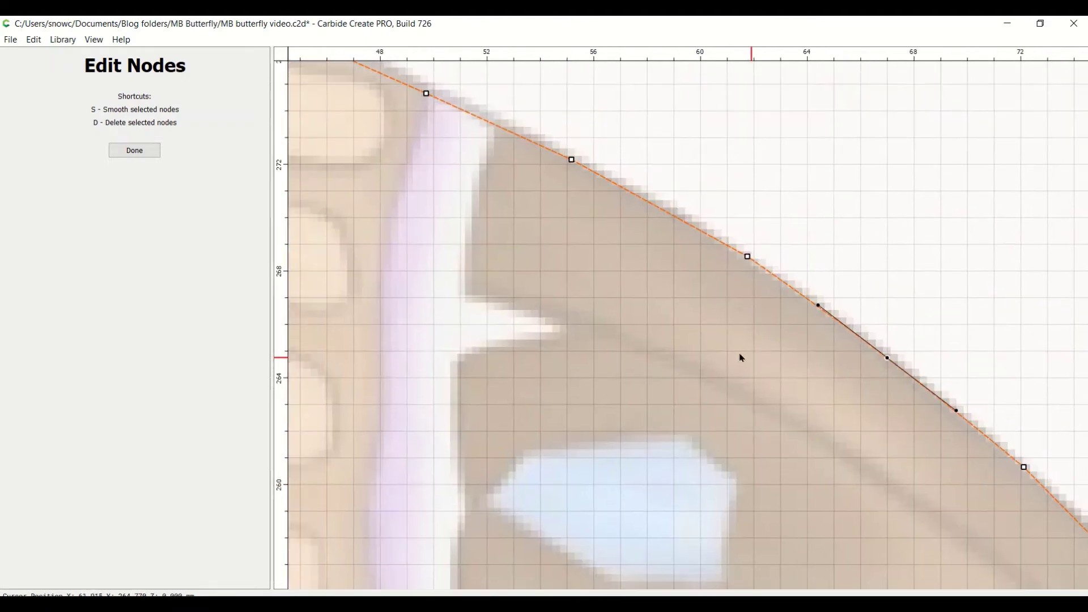
Insert a node on the forewing's upper edge at about X 58, Y 270.5 mm and nudge the node near X 50, Y 275 mm outward
right_click(657, 207)
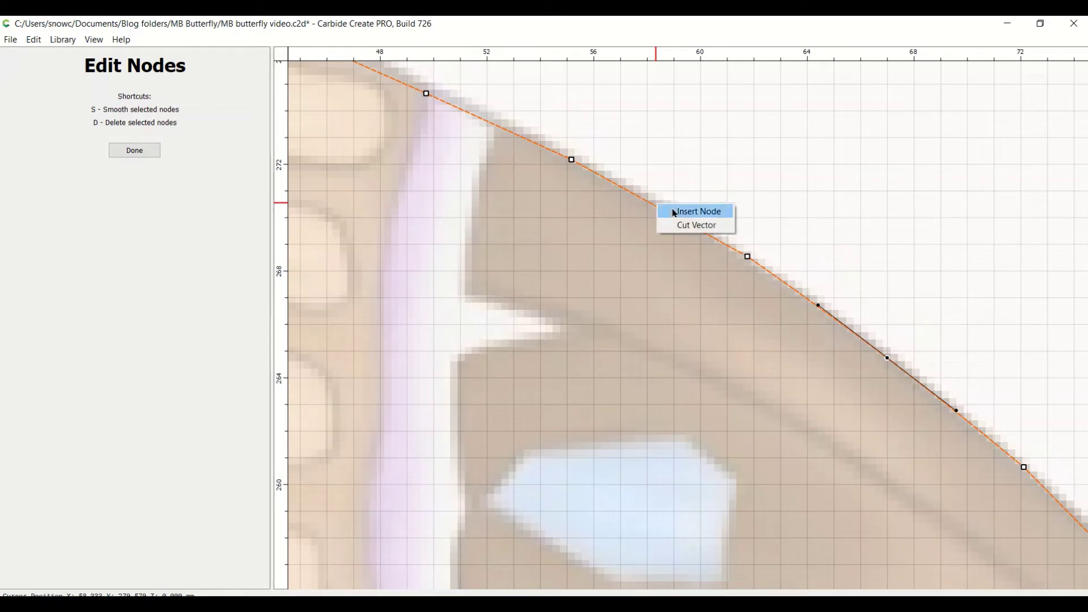
left_click(672, 212)
left_click(655, 205)
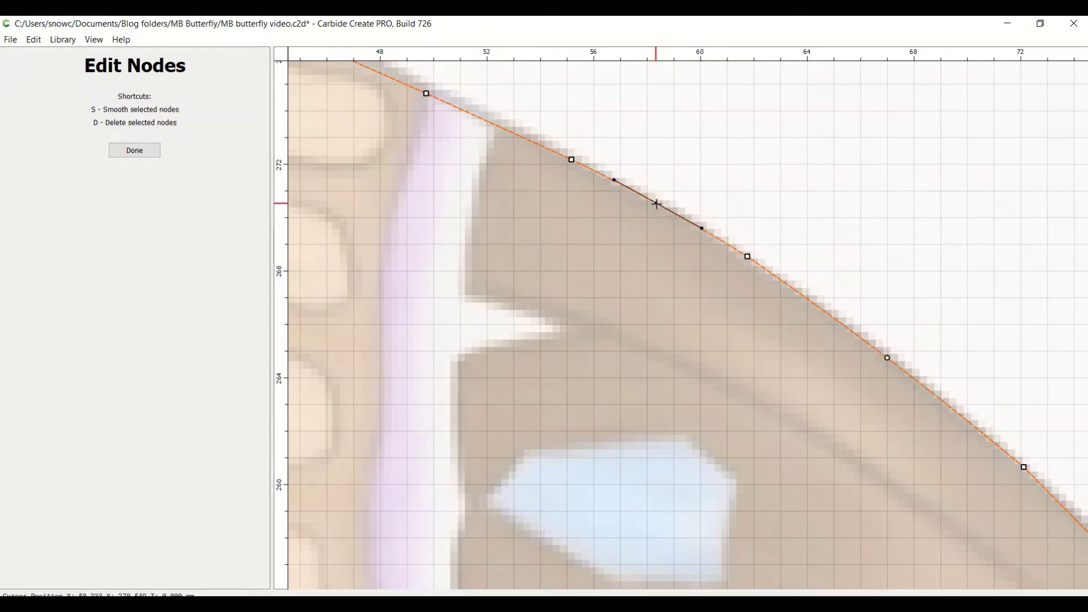
middle_click_drag(584, 235, 748, 369)
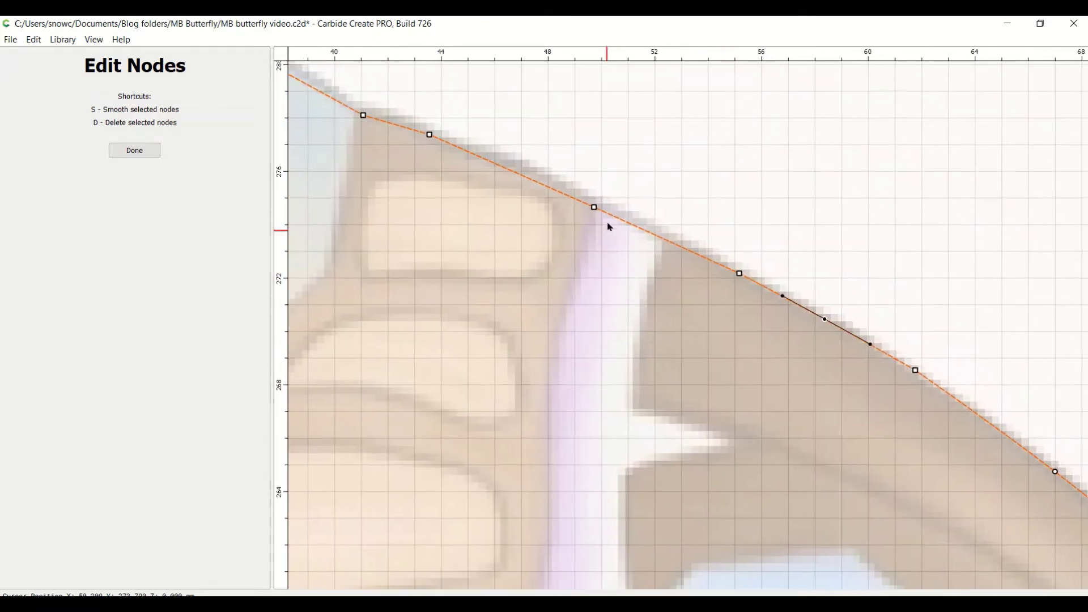
left_click(593, 208)
right_click(594, 208)
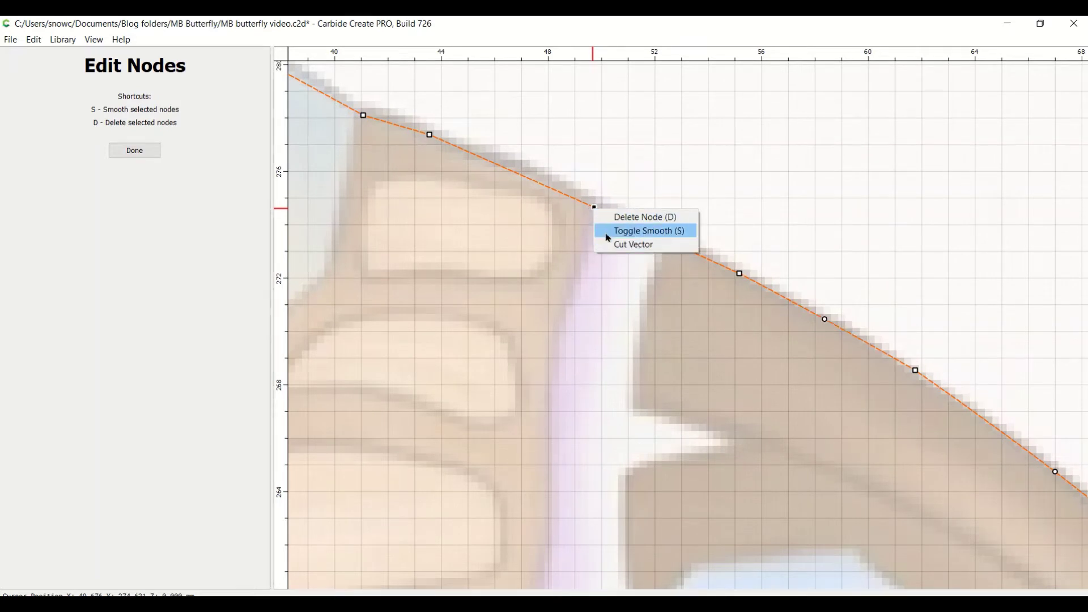
left_click(587, 243)
left_click_drag(594, 207, 593, 202)
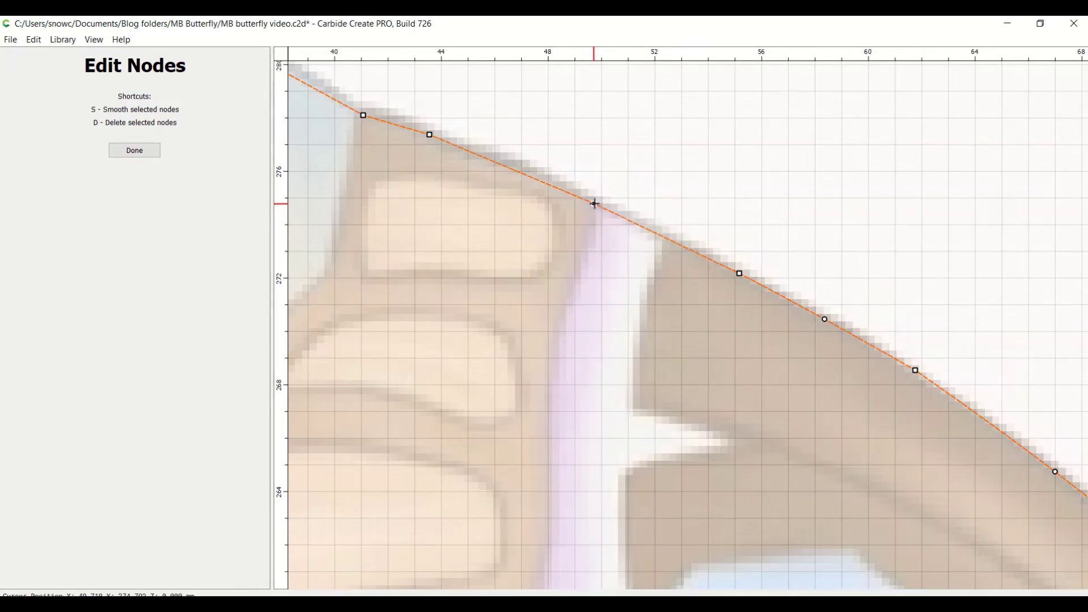
Insert nodes on the upper edge toward the wing tip at about X 39, Y 279.5 and X 34, Y 281 mm, shifting them onto the image edge
middle_click_drag(511, 282, 587, 336)
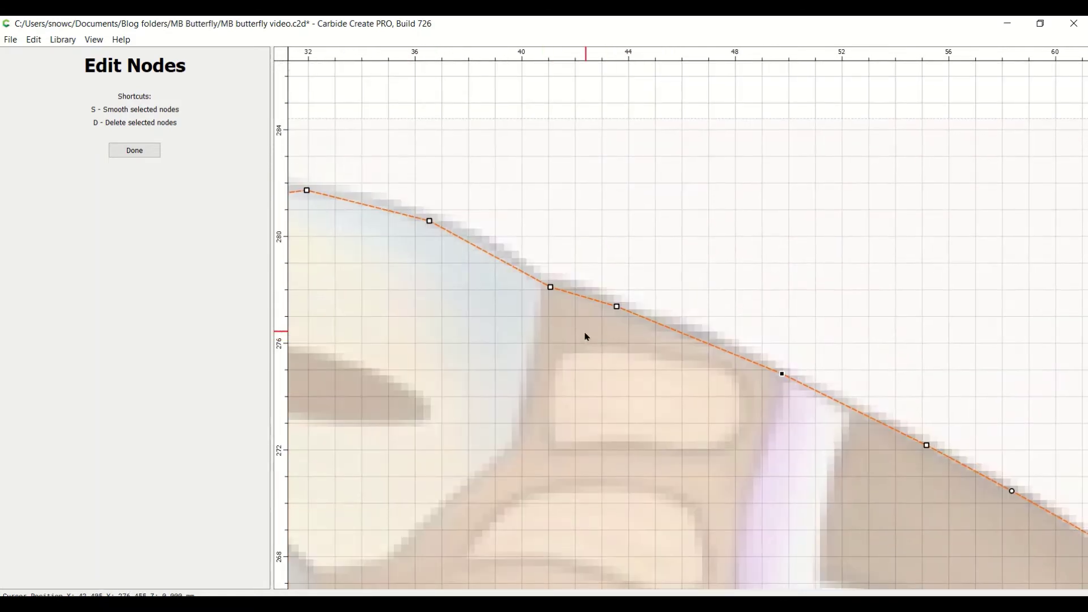
right_click(491, 257)
left_click(511, 260)
left_click_drag(490, 254, 492, 250)
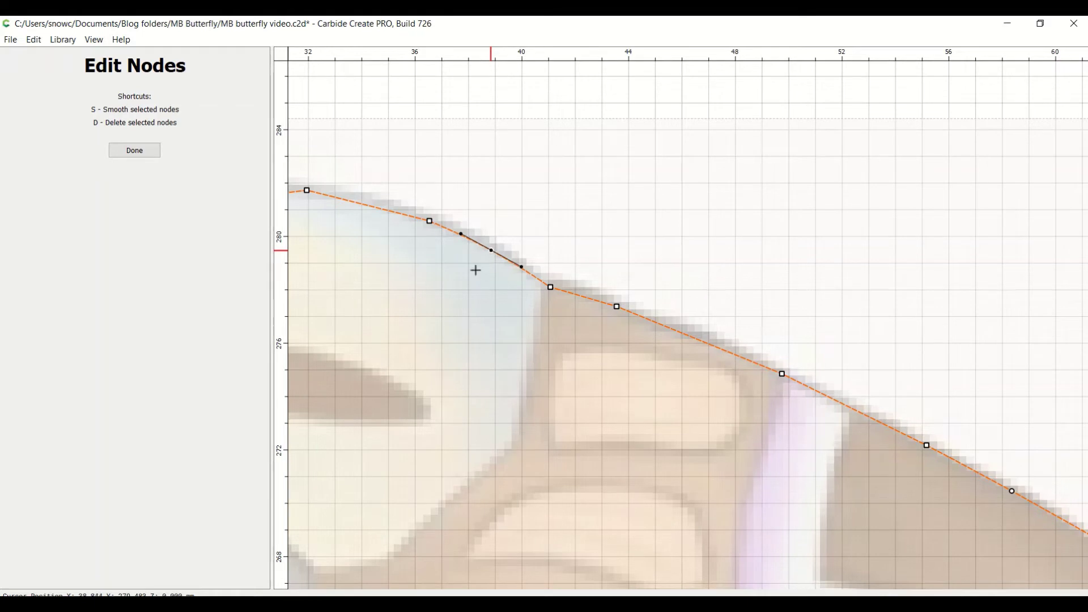
middle_click_drag(368, 280, 442, 328)
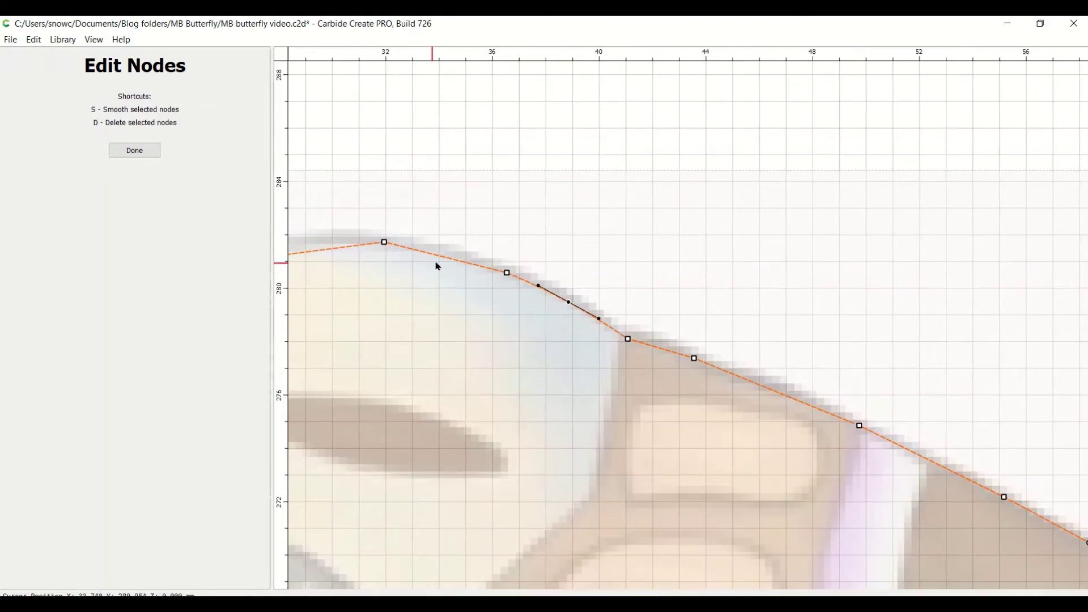
right_click(446, 260)
left_click(460, 264)
left_click(444, 256)
left_click_drag(444, 255, 444, 254)
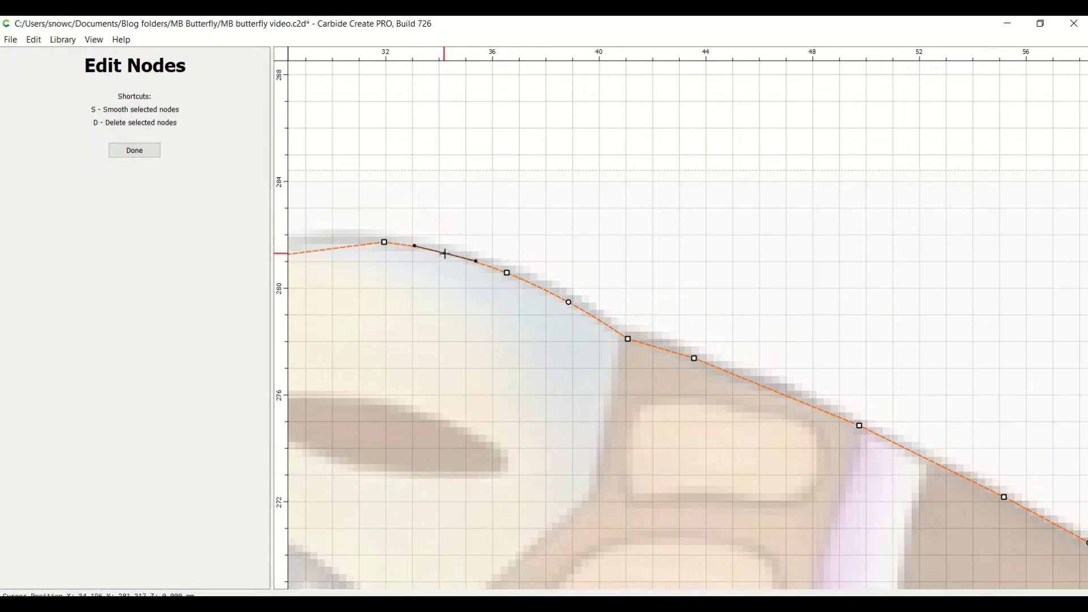
Insert nodes over the top of the wing tip at about X 28.7, Y 281.7 and X 23, Y 279.7 mm, curving the outline outward
scroll(566, 318, "left", 5)
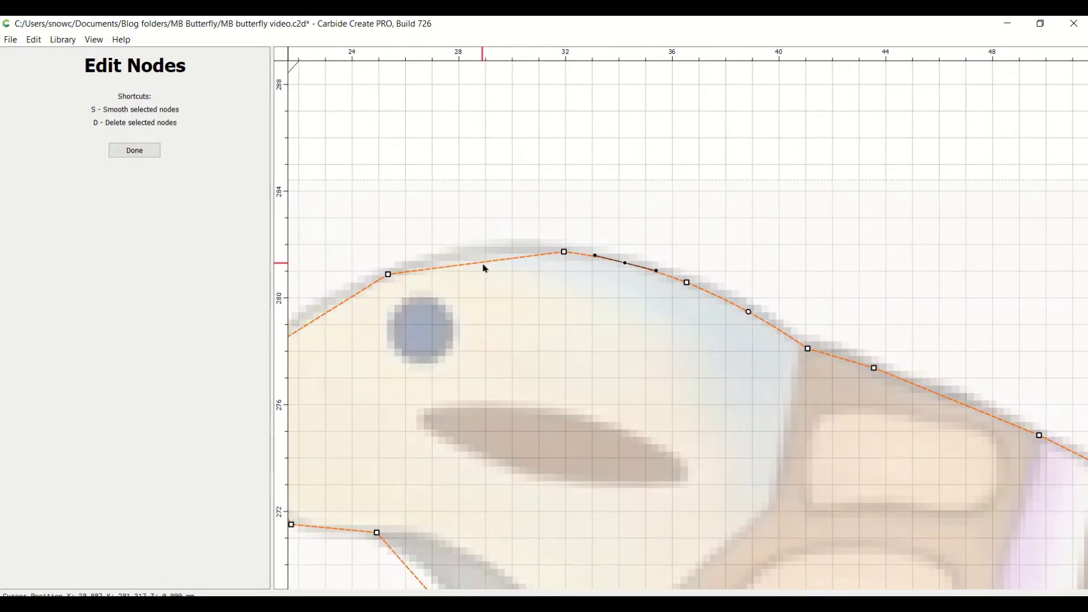
right_click(485, 267)
left_click(499, 271)
left_click(480, 258)
left_click_drag(480, 258, 477, 253)
scroll(612, 331, "left", 7)
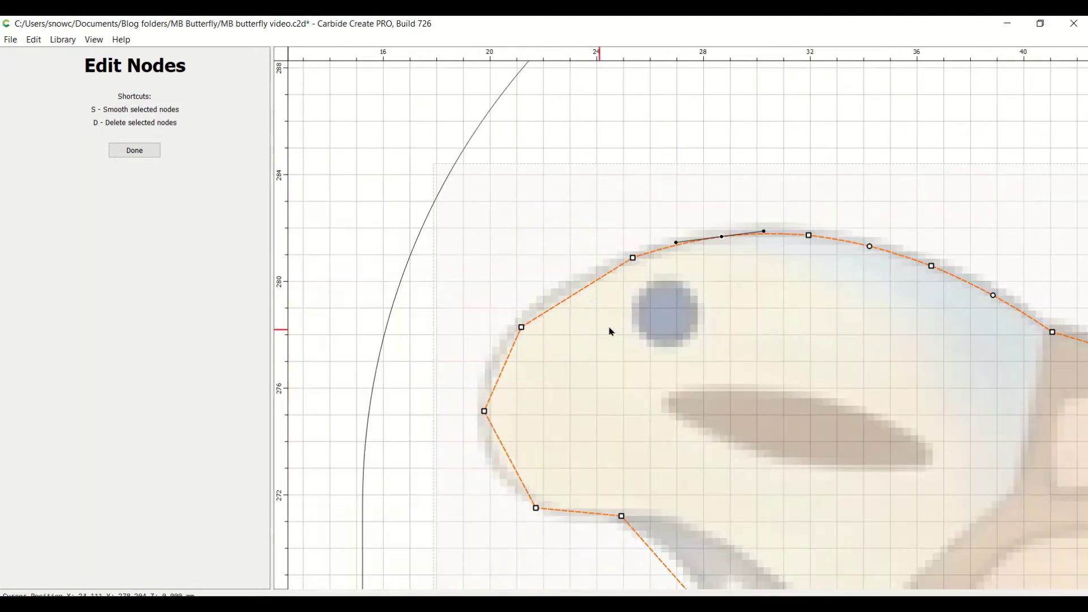
right_click(589, 292)
left_click(599, 294)
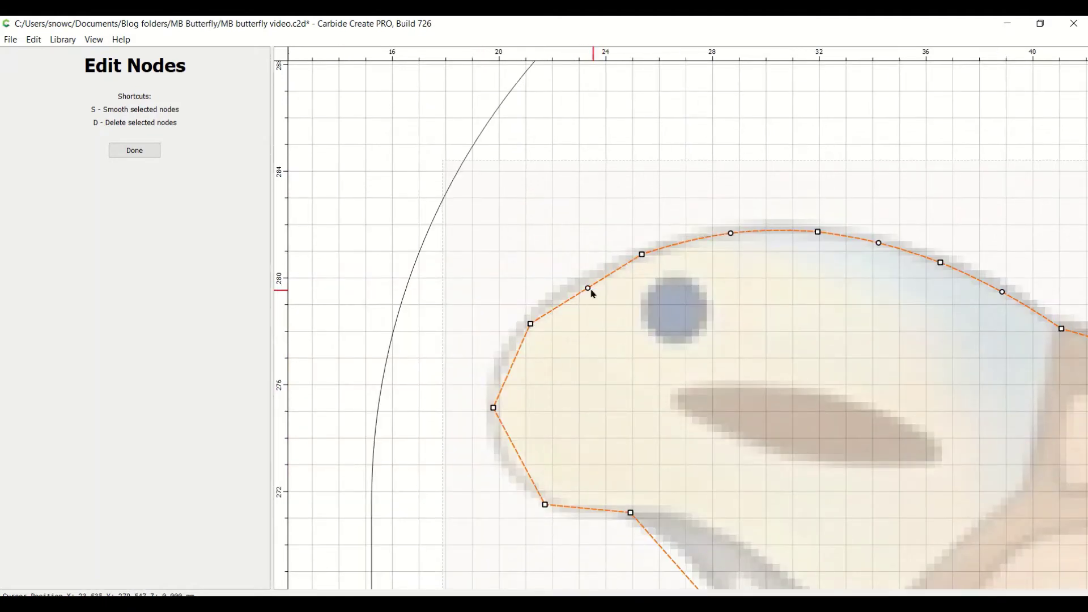
left_click(587, 289)
left_click_drag(588, 289, 581, 285)
Insert nodes around the wing tip's outer side and underside at about Y 277, Y 273.3 and X 23.4, Y 271 mm, pulling them onto the image edge
right_click(517, 368)
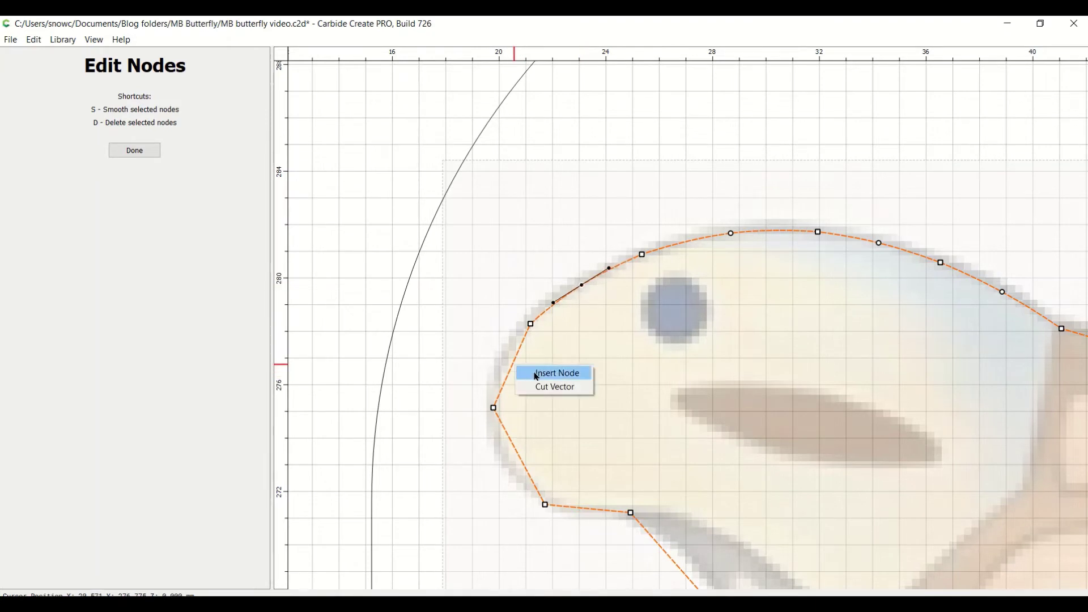
left_click(535, 373)
left_click_drag(513, 362, 504, 359)
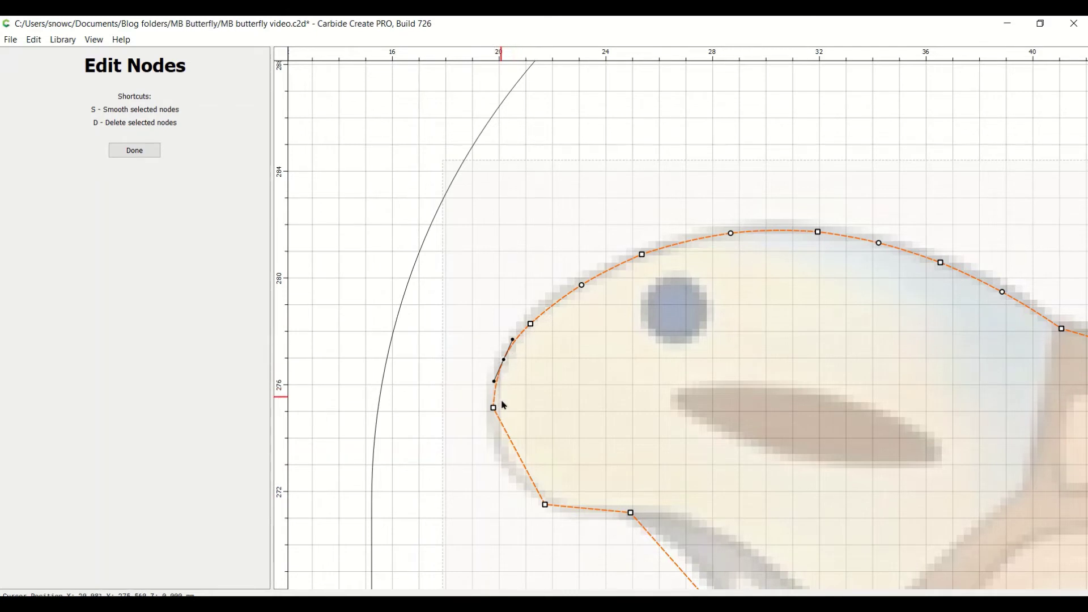
right_click(514, 446)
left_click(539, 455)
left_click_drag(513, 445, 504, 456)
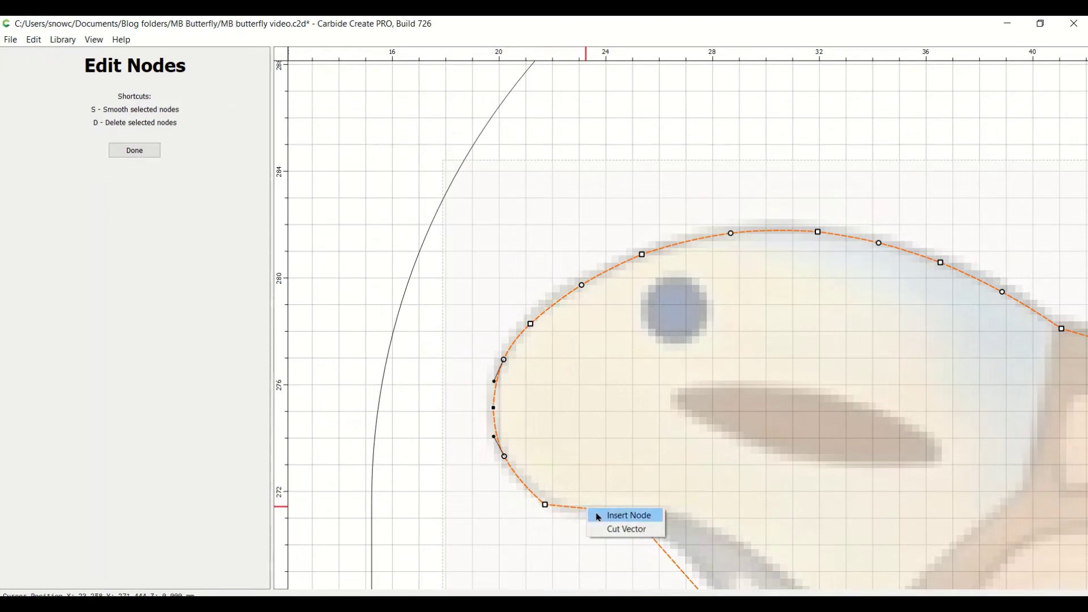
left_click(597, 516)
left_click_drag(588, 509, 590, 515)
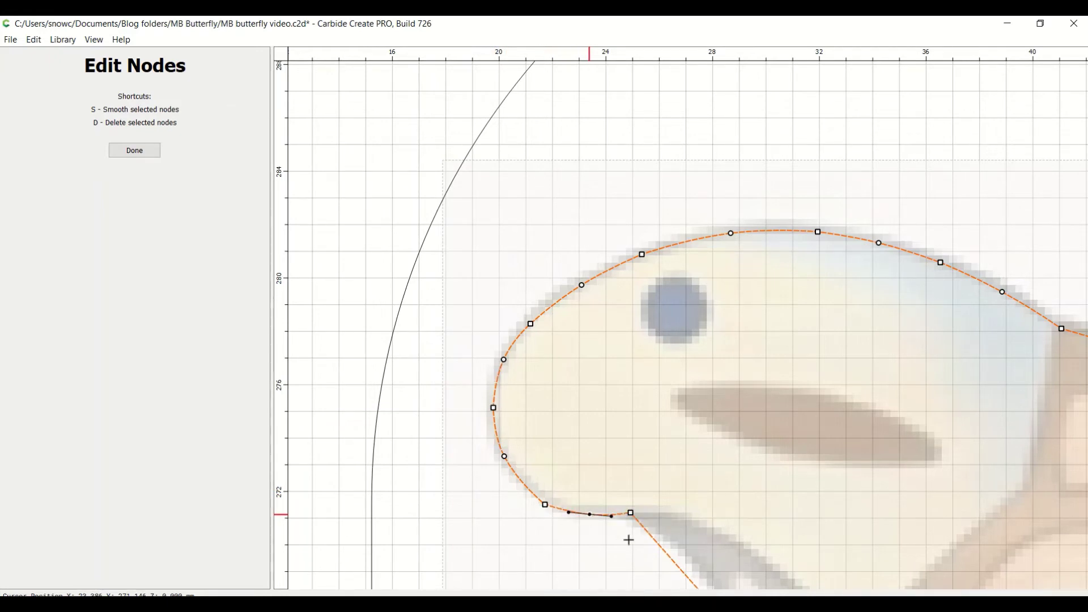
Move the node below the tip to about X 28, Y 268 mm, insert a curved node above it at about X 27, Y 270 mm, and finish node editing
middle_click_drag(621, 543, 515, 418)
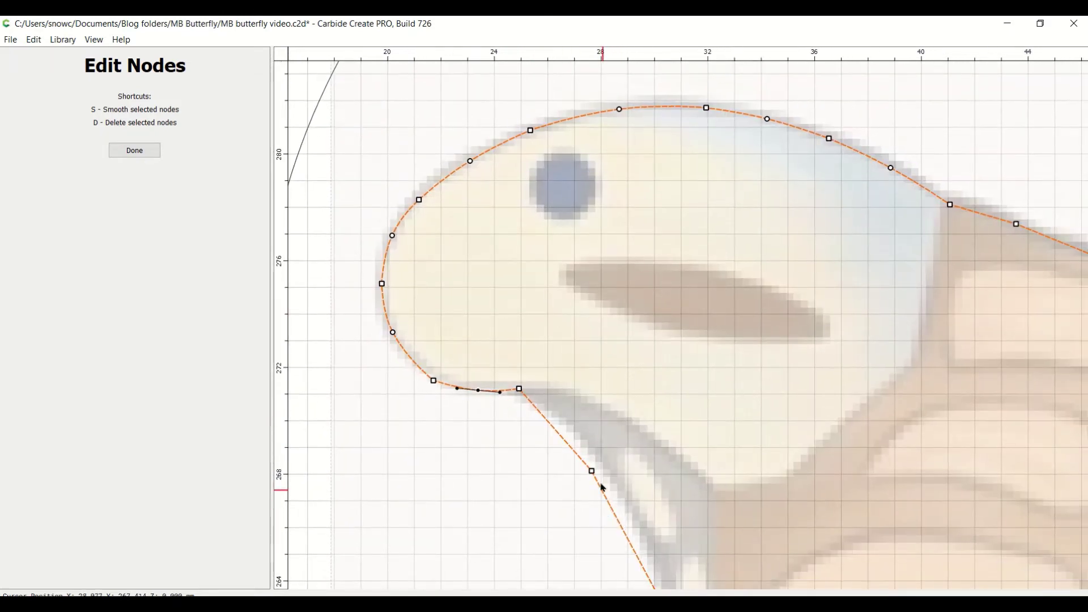
left_click_drag(592, 471, 605, 472)
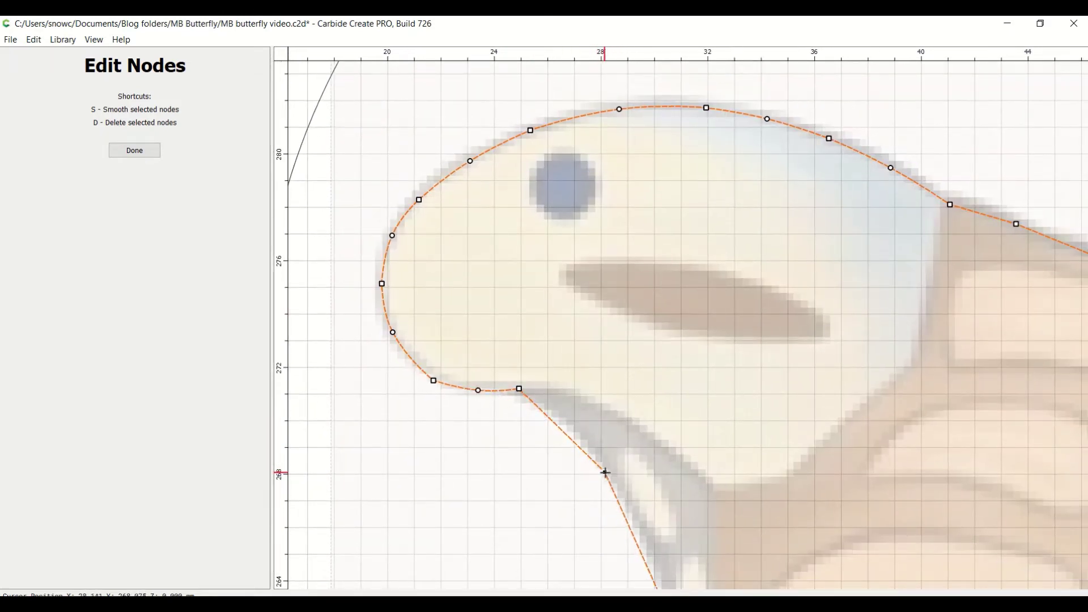
right_click(566, 437)
left_click(575, 440)
left_click_drag(565, 434, 572, 427)
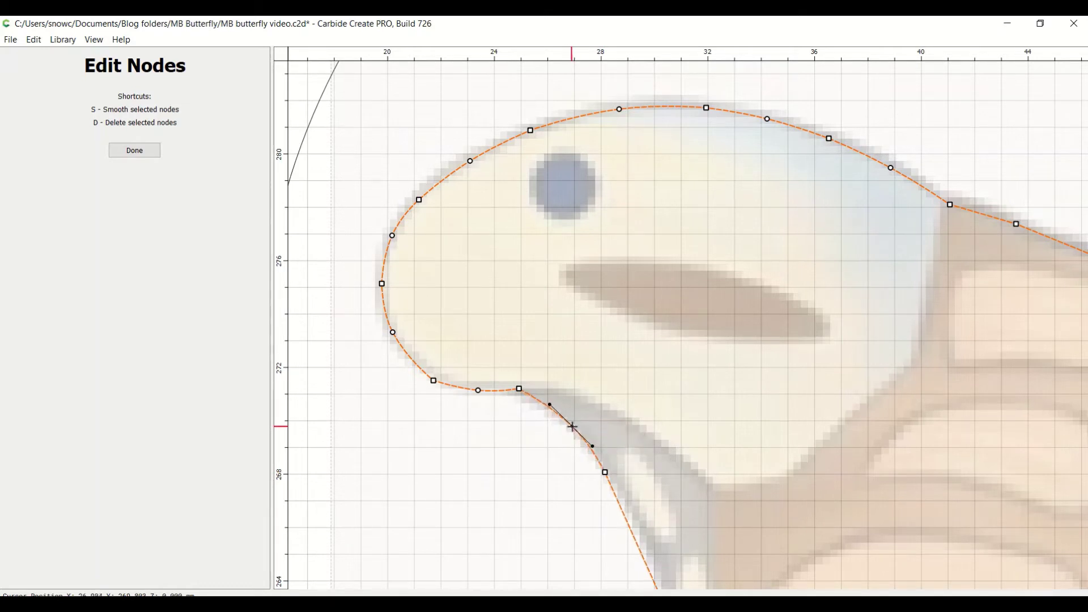
mouse_move(550, 401)
left_mouse_down()
mouse_move(580, 376)
mouse_move(556, 389)
mouse_move(549, 416)
mouse_move(555, 408)
mouse_move(525, 362)
mouse_move(544, 397)
mouse_move(539, 389)
left_mouse_up()
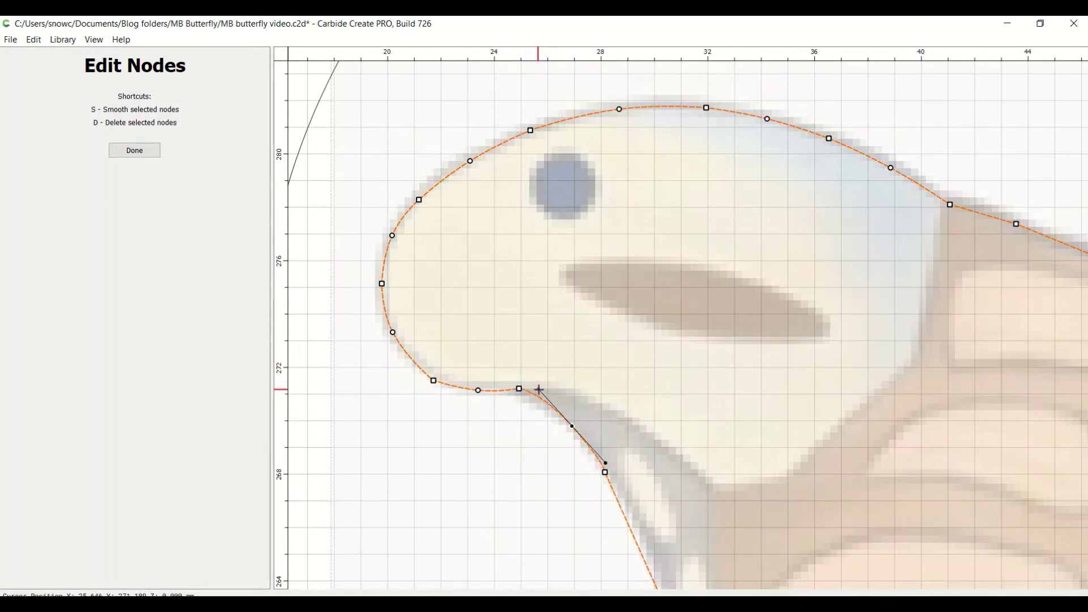
left_click(513, 439)
scroll(512, 440, "down", 5)
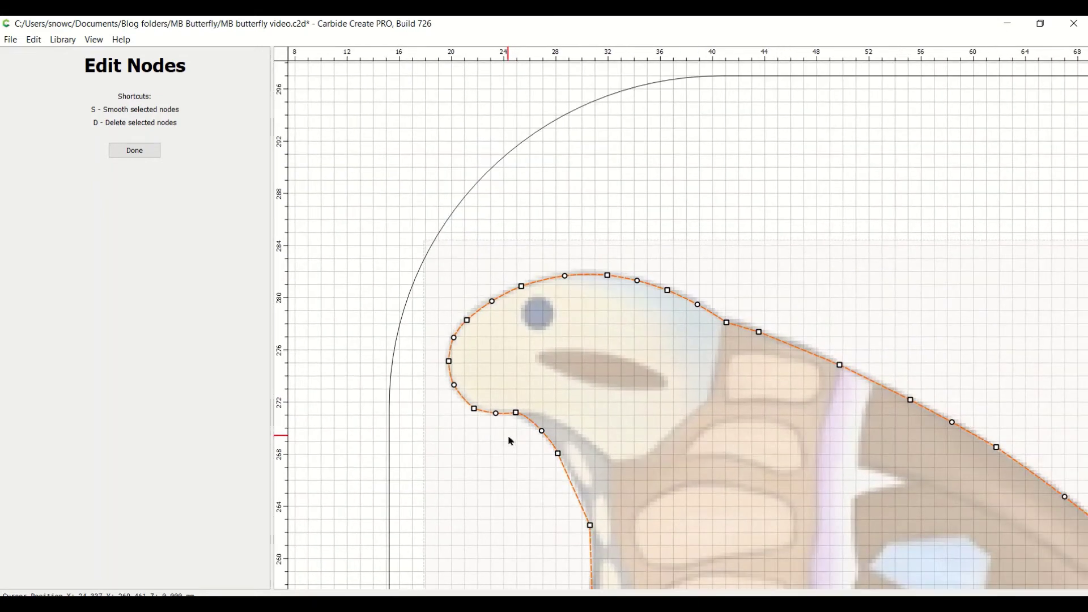
left_click(138, 154)
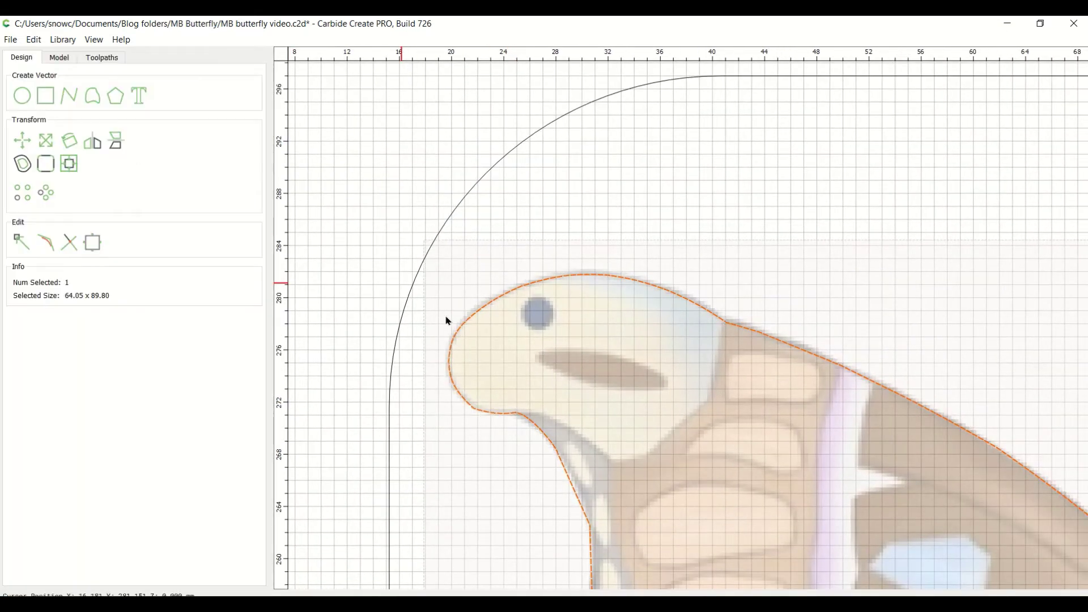
middle_click_drag(680, 447, 592, 369)
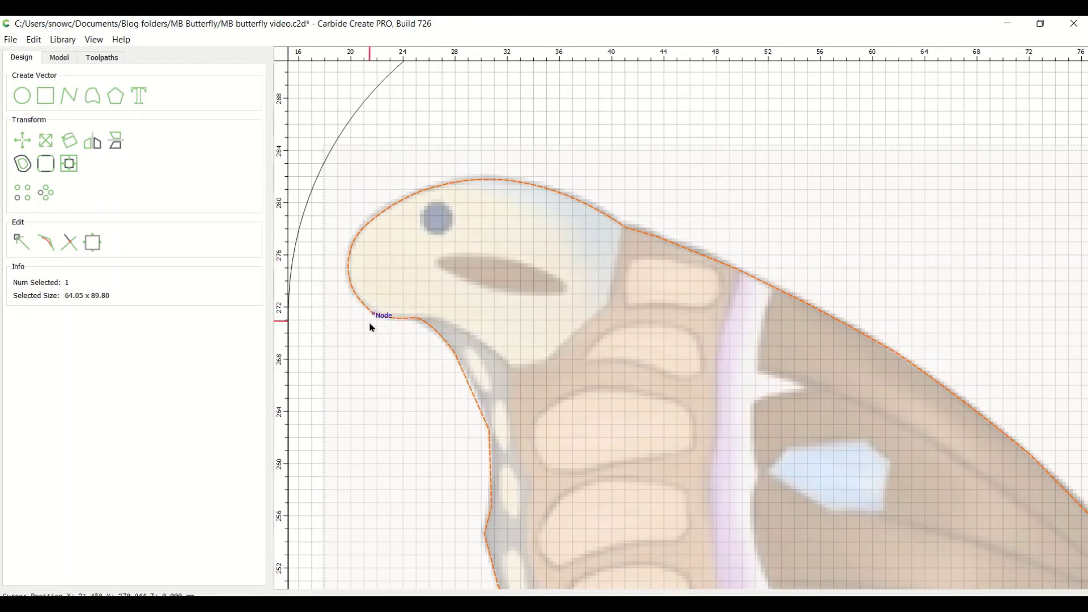
left_click(20, 242)
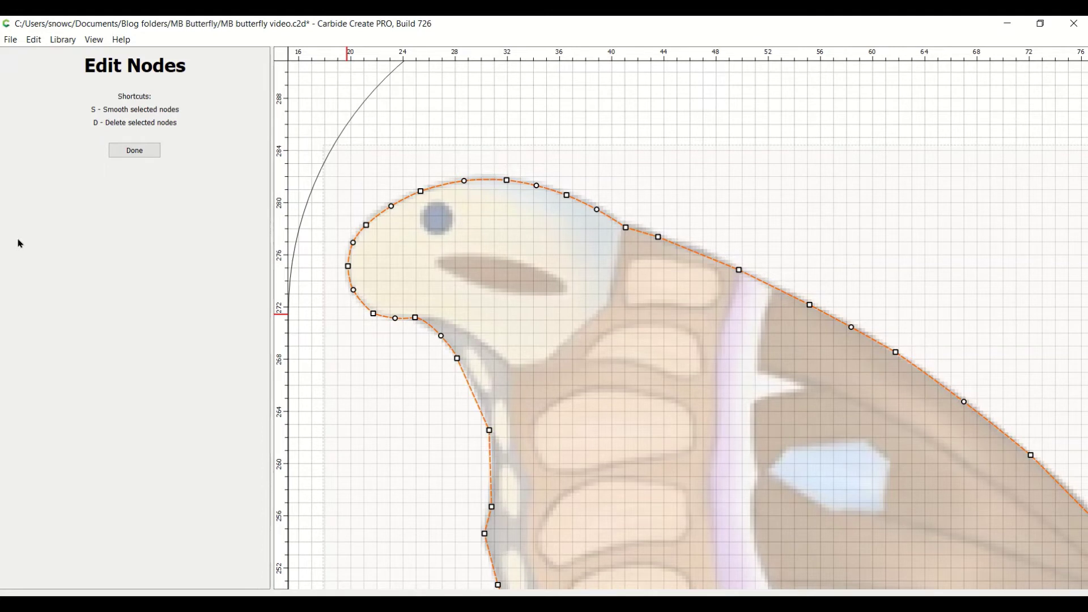
left_click(143, 154)
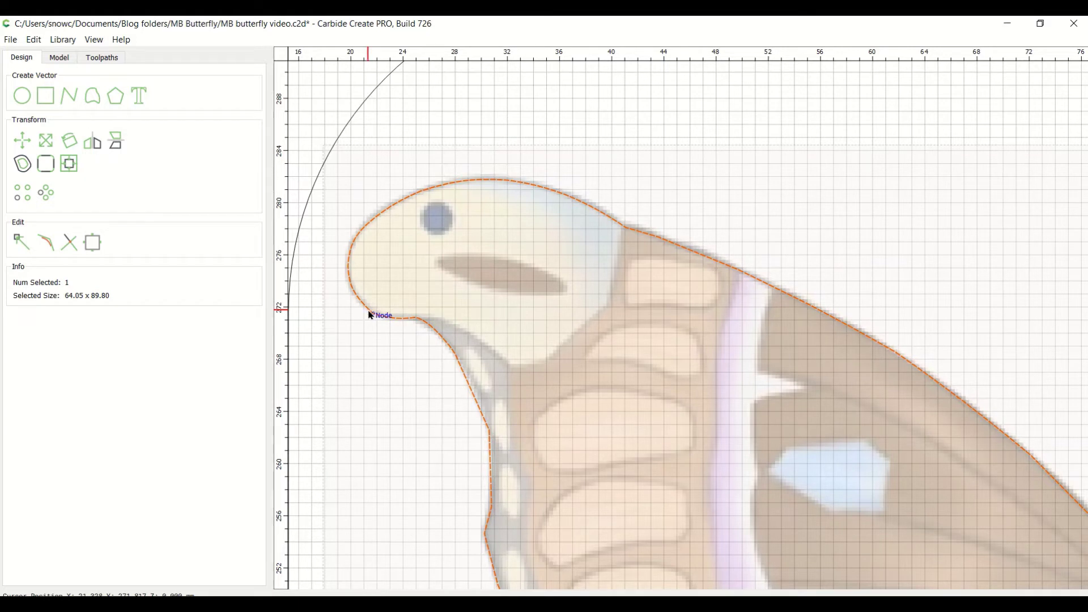
Apply 12 mm corner fillets to the marked corners along the left forewing's outer edge, down to the notch above the hindwing
left_click(45, 241)
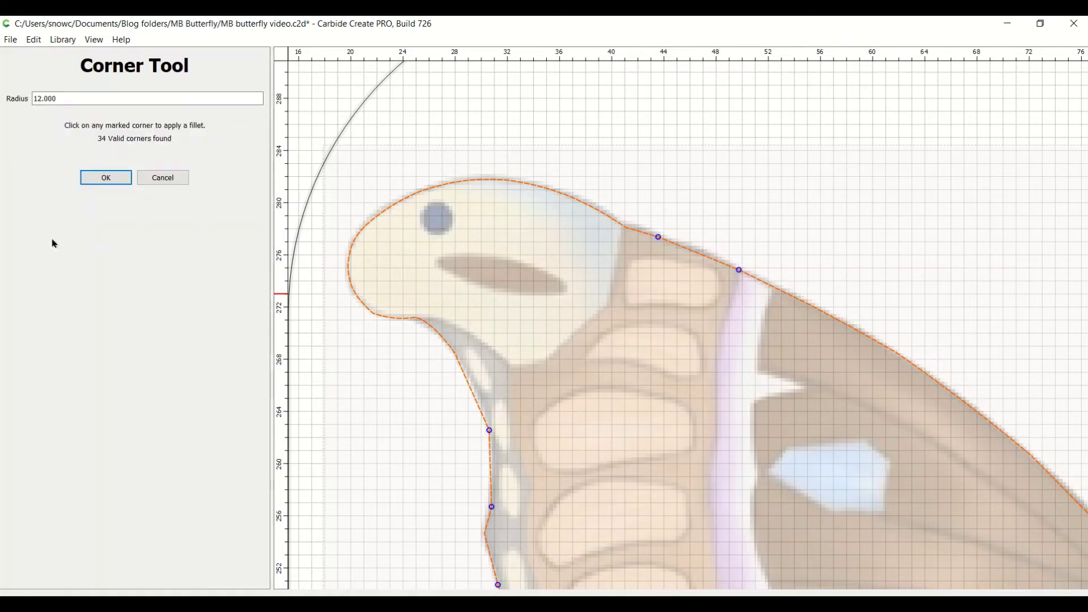
scroll(500, 456, "down", 2)
scroll(500, 456, "down", 3)
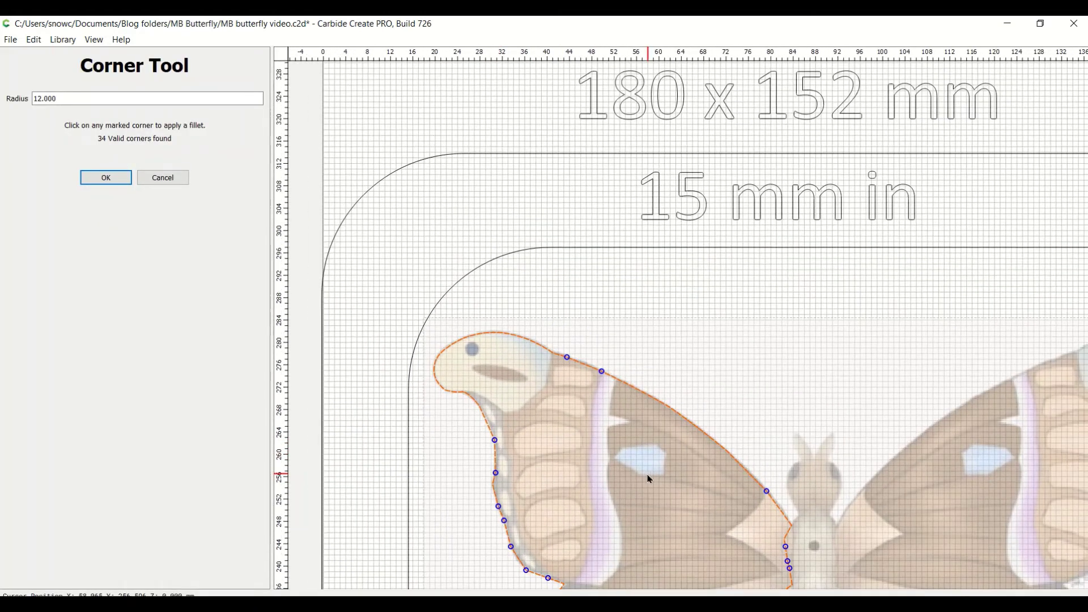
scroll(641, 419, "up", 1)
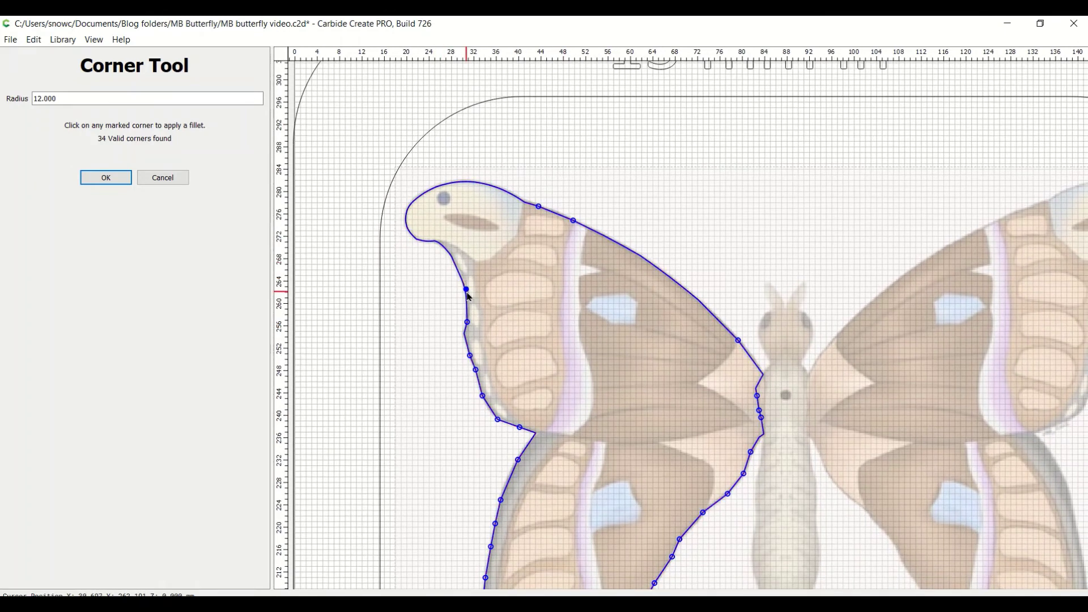
left_click(467, 322)
left_click(476, 371)
left_click(482, 396)
left_click(519, 429)
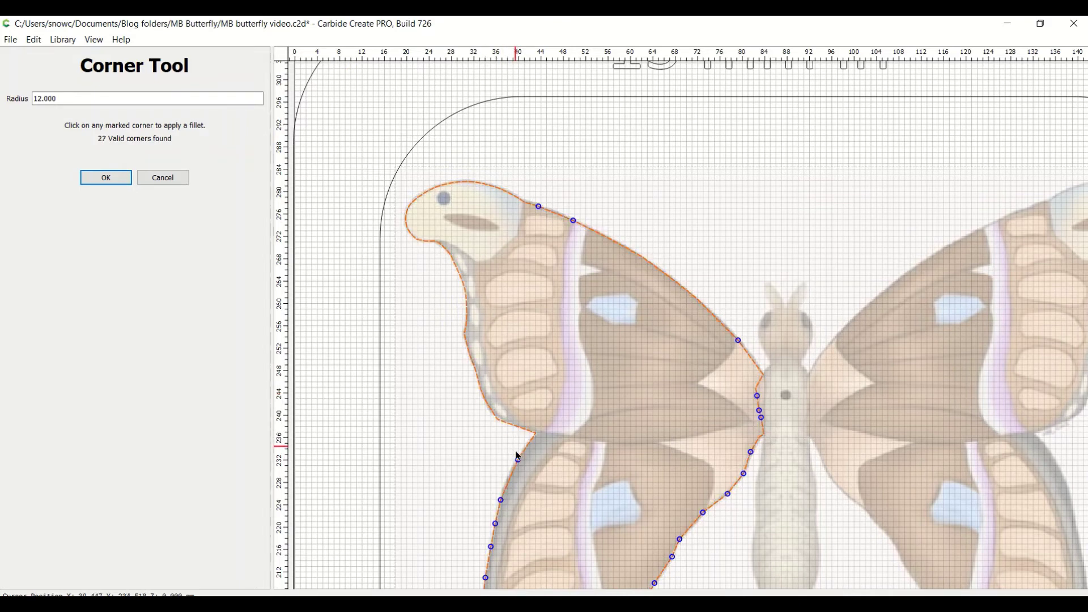
Fillet the marked corners along the left hindwing's outer side and around its bottom edge with the same 12 mm radius
scroll(544, 398, "down", 3)
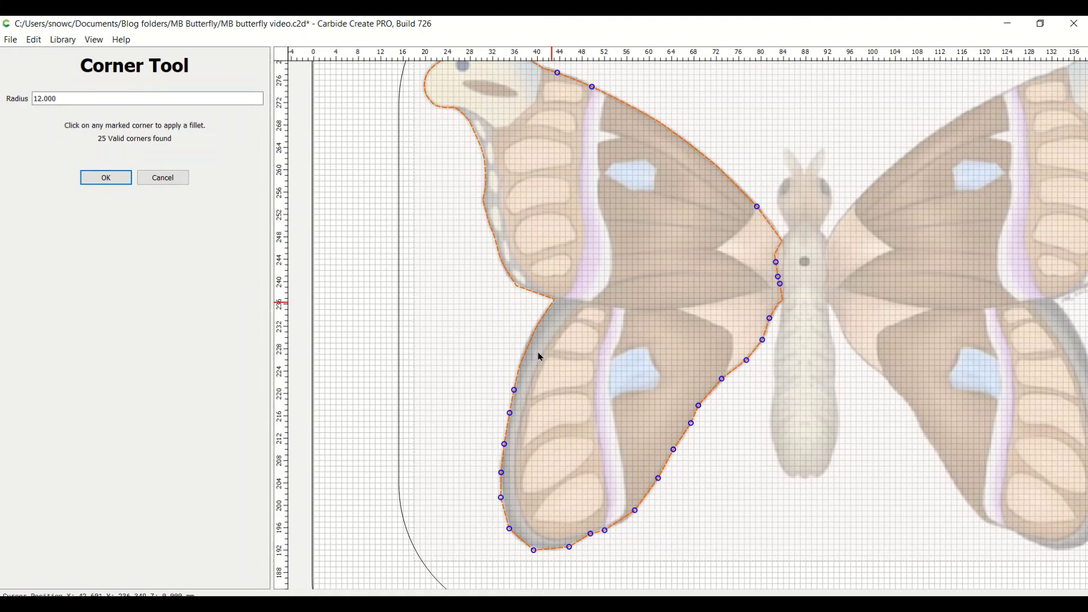
left_click(512, 397)
left_click(504, 445)
left_click(501, 489)
left_click(510, 532)
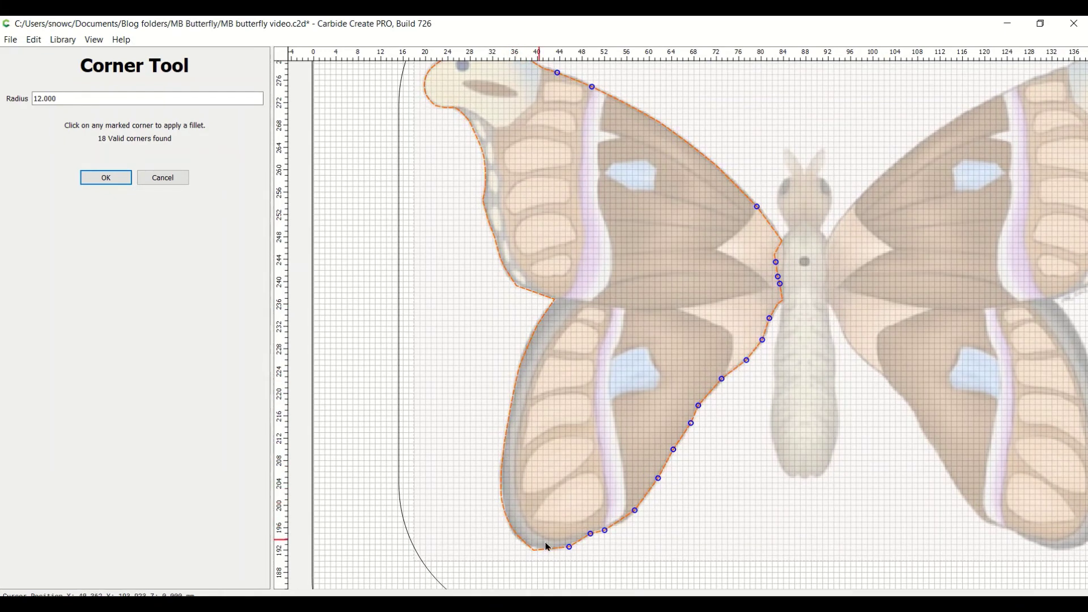
left_click(568, 546)
left_click(600, 532)
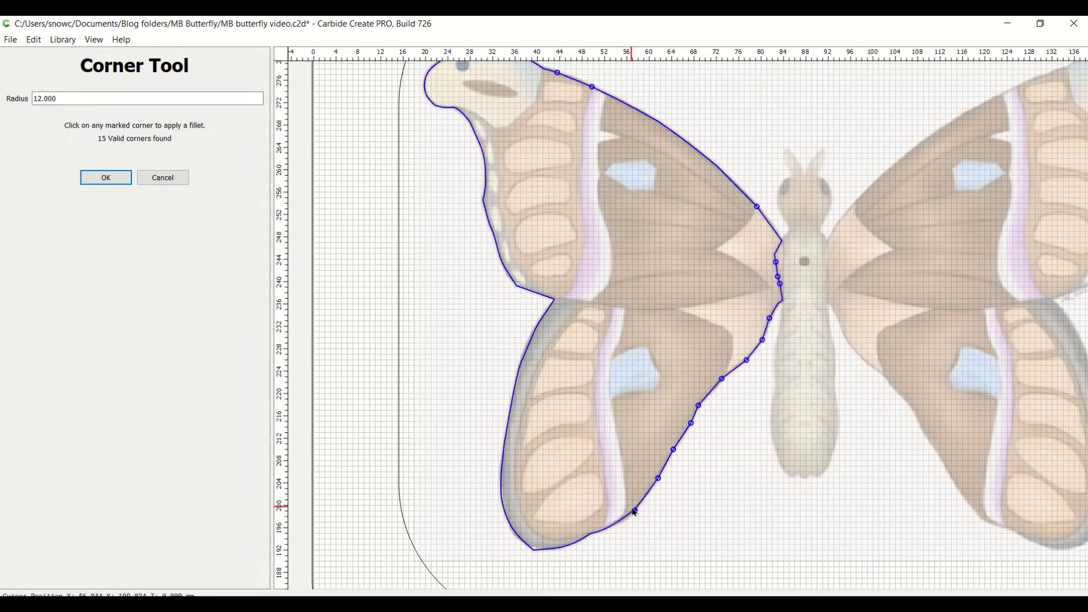
Fillet the marked corners up the left hindwing's inner edge, from its bottom to the peach-coloured area near the body
left_click(635, 510)
left_click(660, 480)
left_click(691, 424)
left_click(697, 407)
left_click(722, 378)
left_click(746, 360)
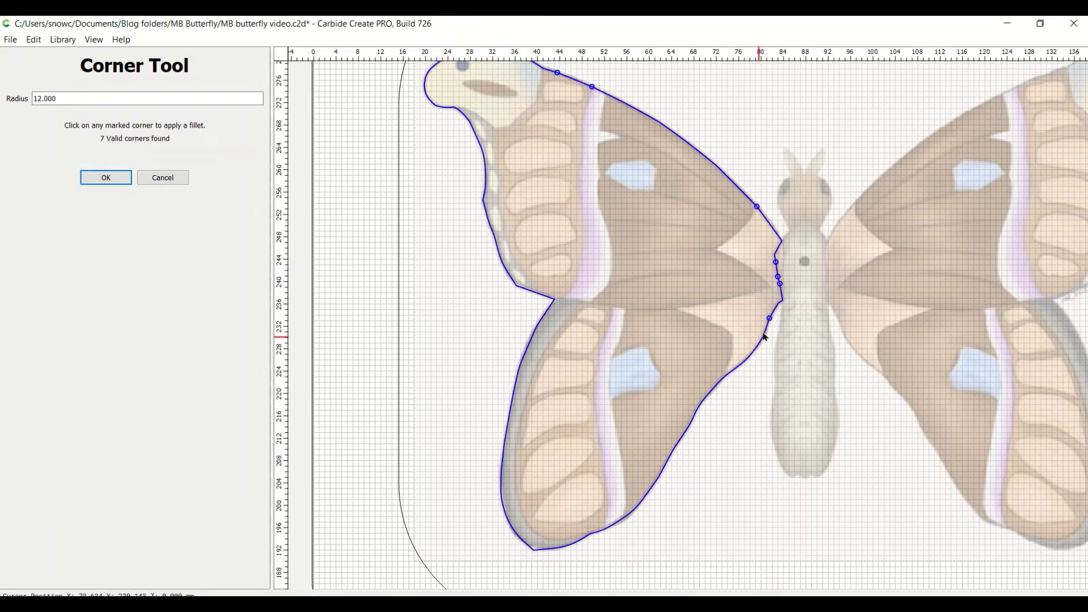
Fillet the remaining marked corners beside the body and the forewing upper-edge corner nearest the head
left_click(770, 319)
left_click(780, 283)
left_click(778, 277)
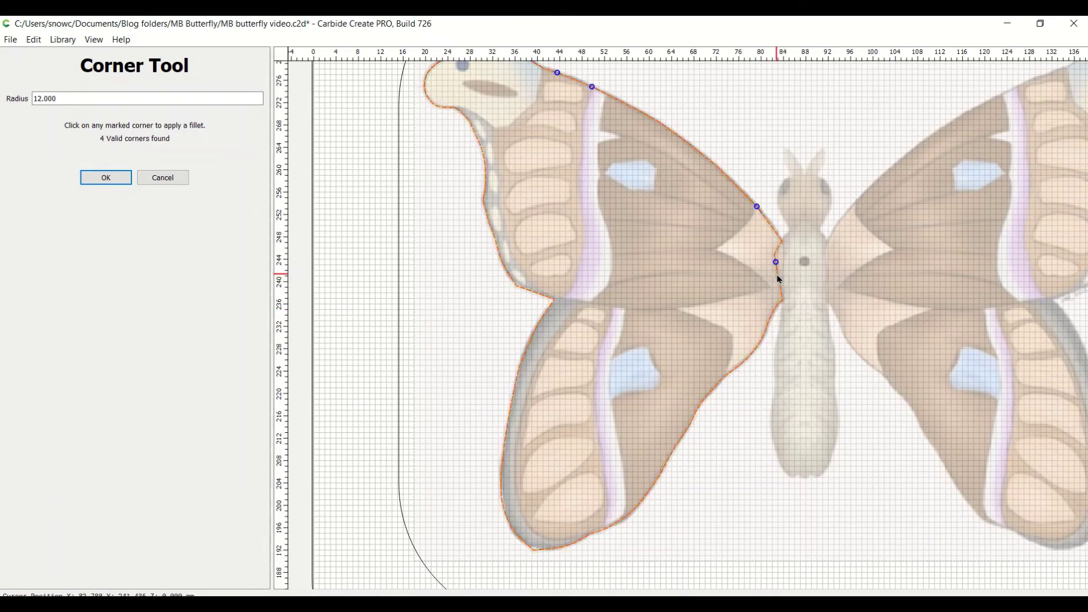
left_click(776, 262)
left_click(757, 207)
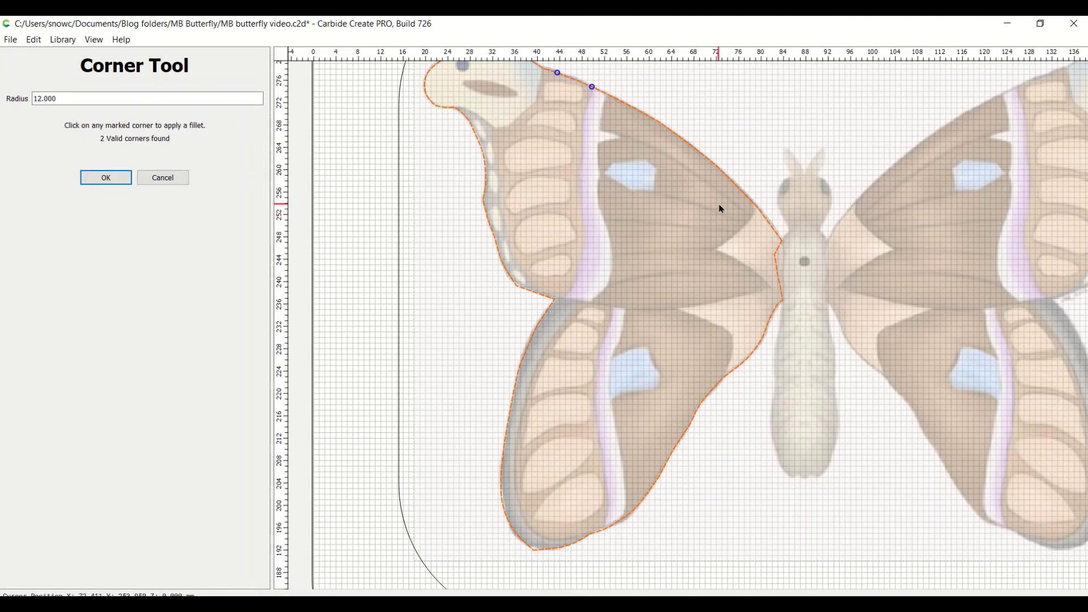
Fillet the last two marked corners on the left forewing's upper edge with the 12 mm radius and finish the corner edit
scroll(720, 209, "up", 3)
scroll(673, 279, "down", 2)
scroll(642, 265, "up", 2)
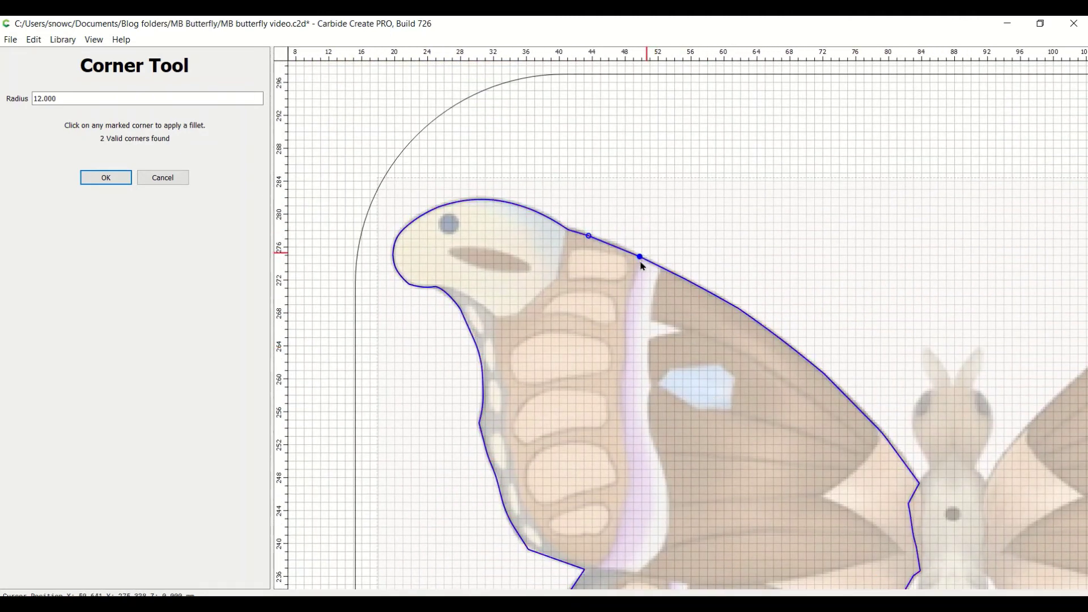
left_click(641, 259)
left_click(589, 236)
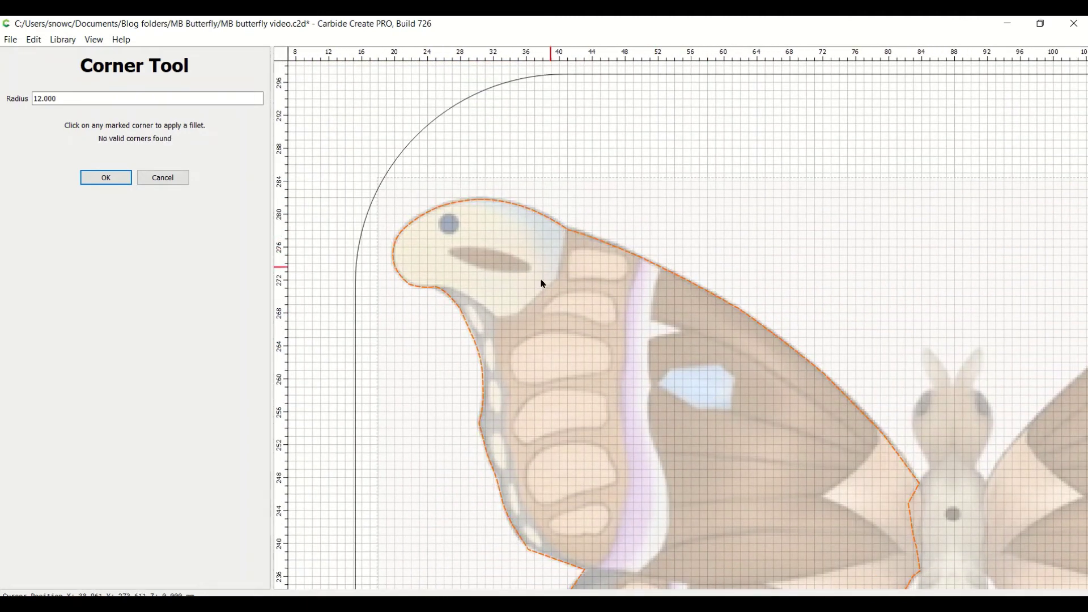
scroll(544, 260, "down", 1)
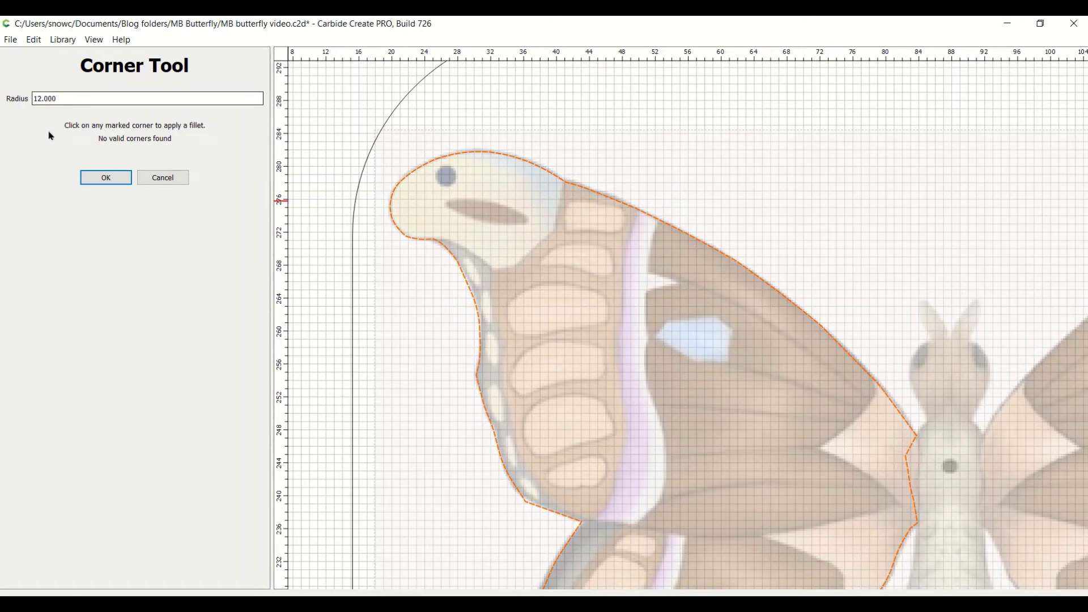
left_click(105, 177)
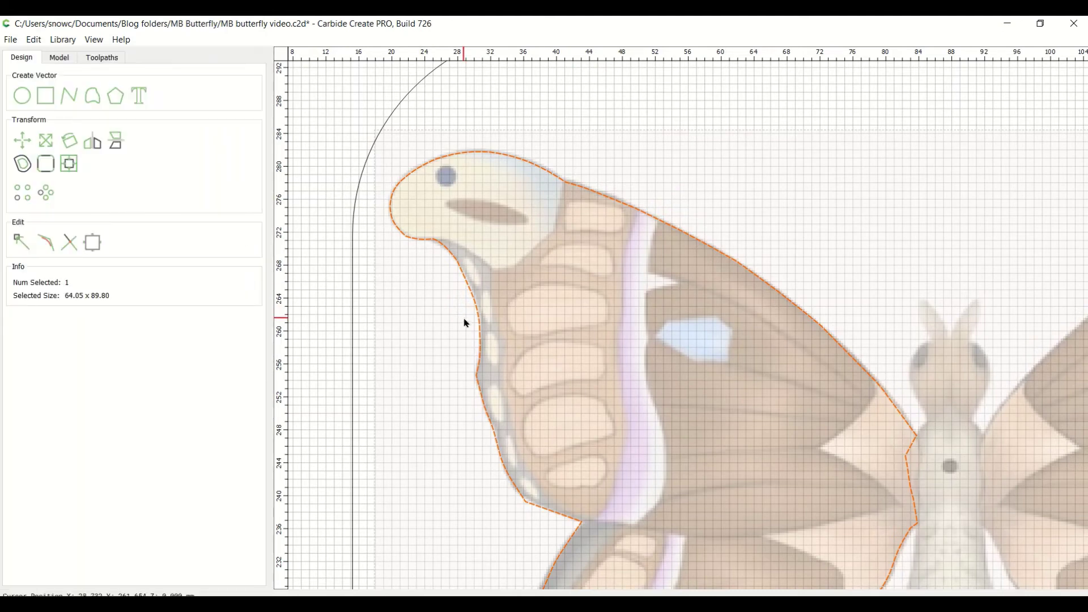
Duplicate the filleted left wing outline, mirror the copy horizontally, and place it over the right wing of the reference image
scroll(453, 315, "down", 5)
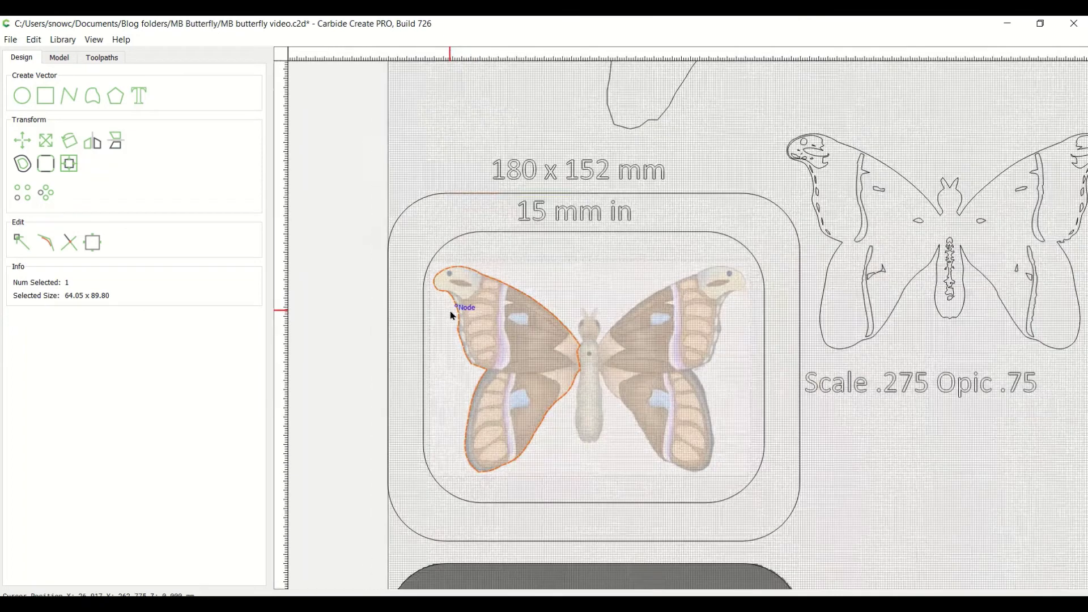
scroll(452, 315, "down", 2)
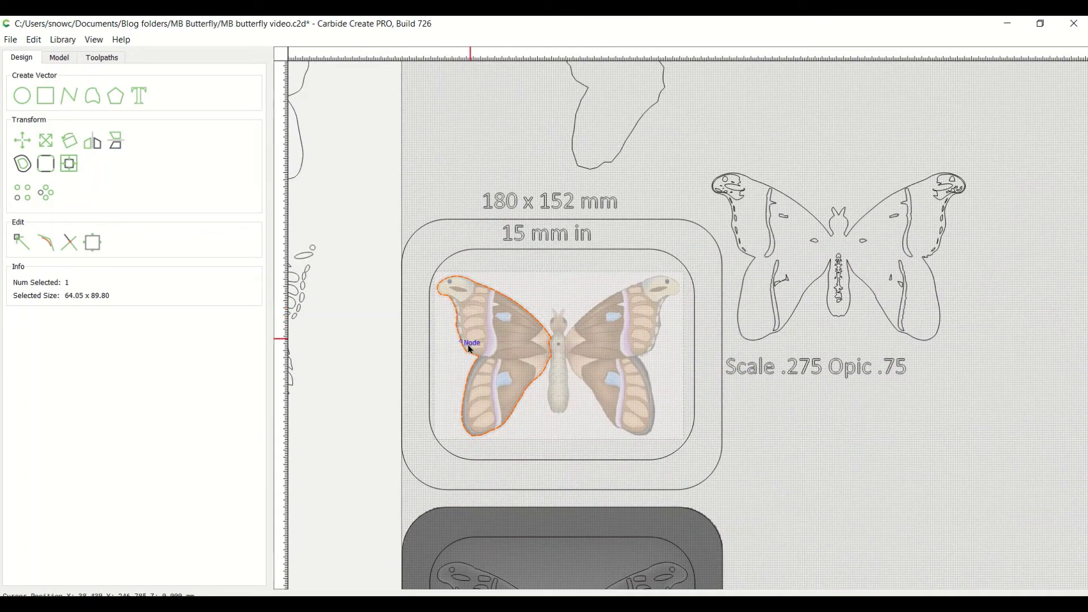
left_click_drag(468, 354, 440, 345)
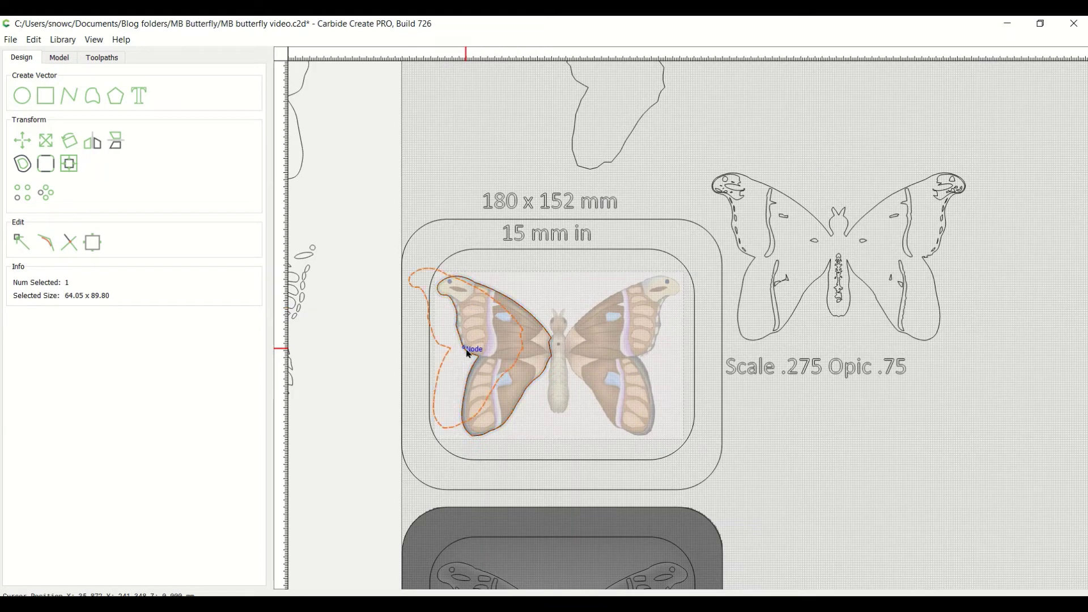
left_click(99, 148)
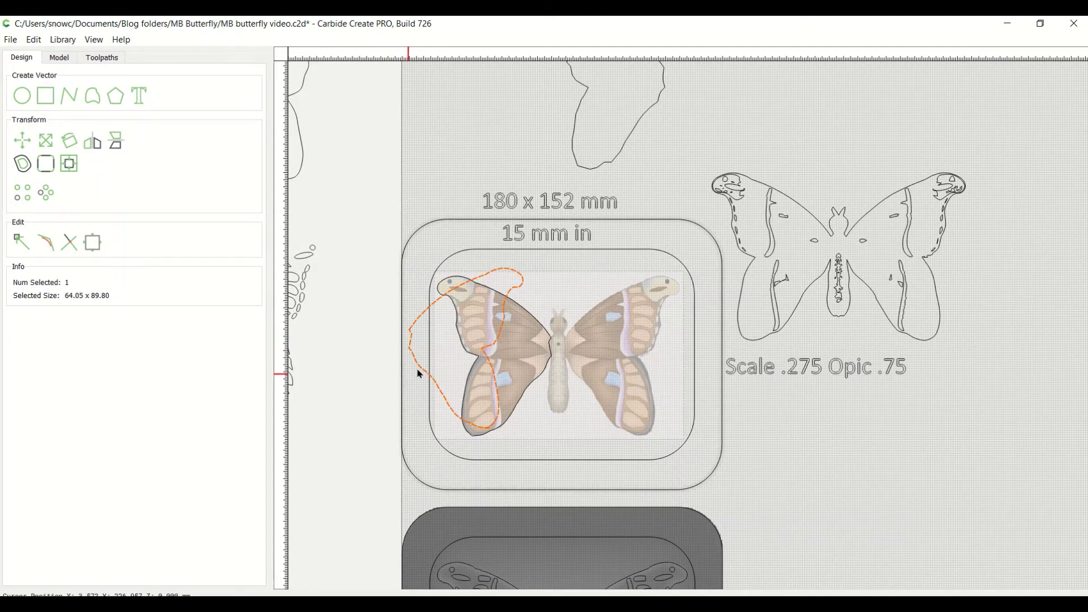
scroll(422, 373, "down", 1)
left_click_drag(427, 373, 573, 385)
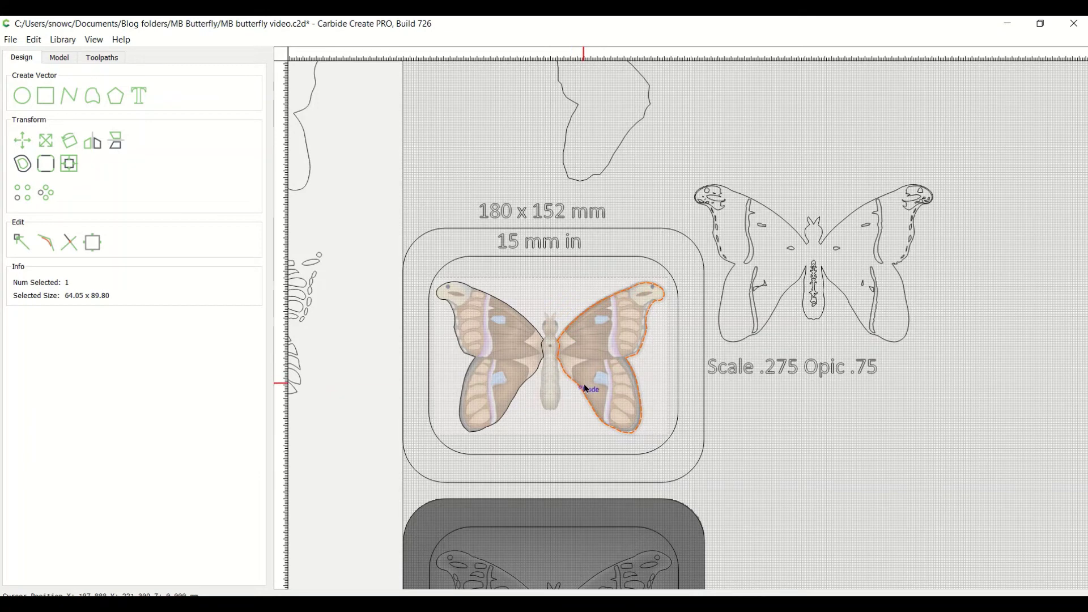
Move both new wing outlines off the reference image to the empty area above the stock, and place the spare single wing beside them
scroll(584, 388, "down", 3)
scroll(586, 388, "down", 3)
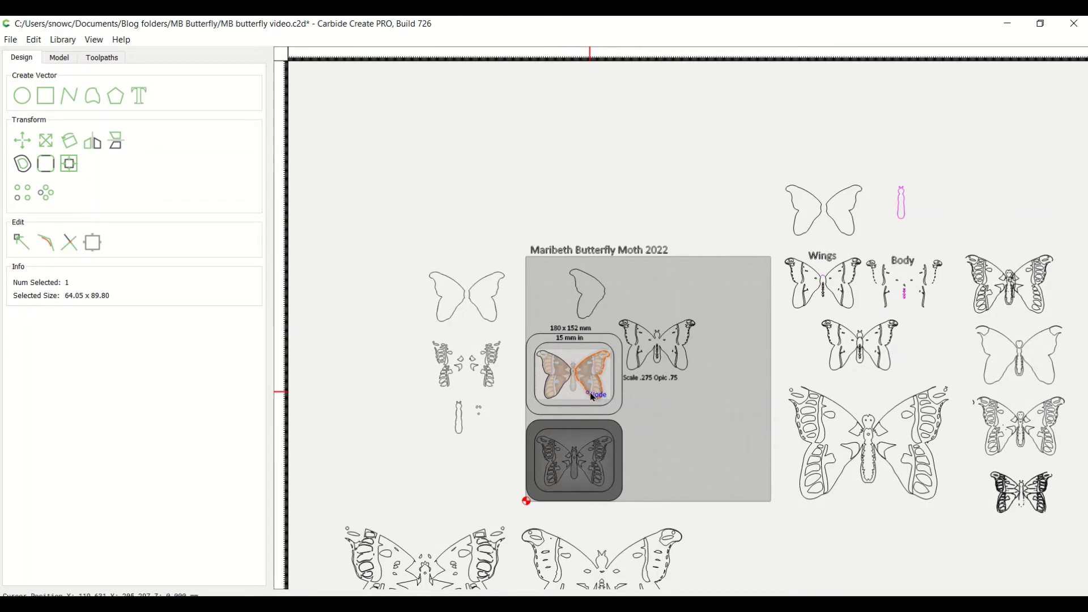
left_click(568, 385, "shift")
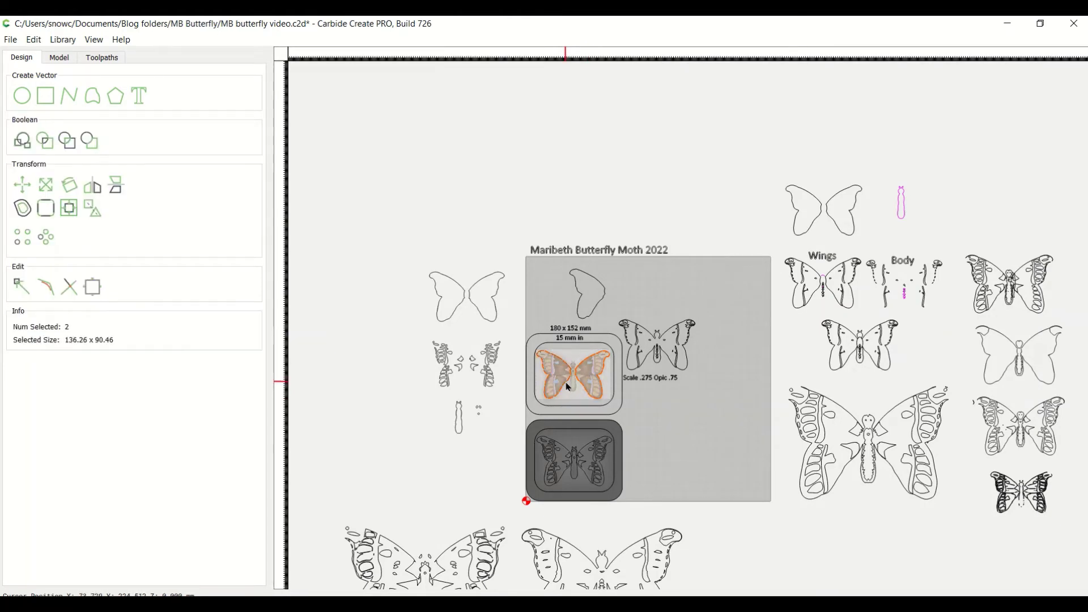
left_click_drag(586, 388, 526, 138)
left_click(595, 298)
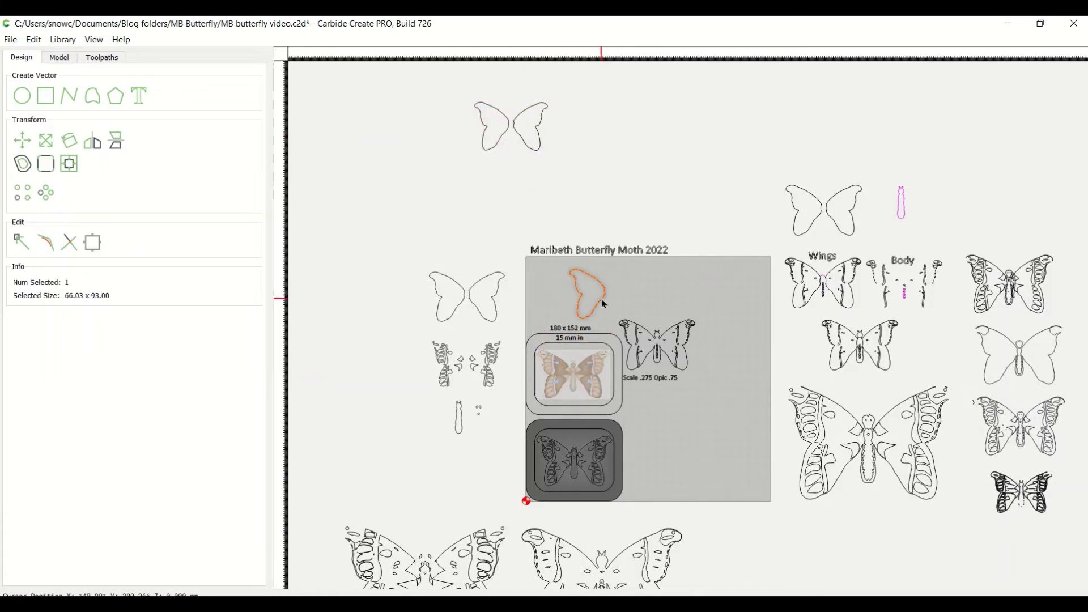
left_click_drag(594, 300, 589, 145)
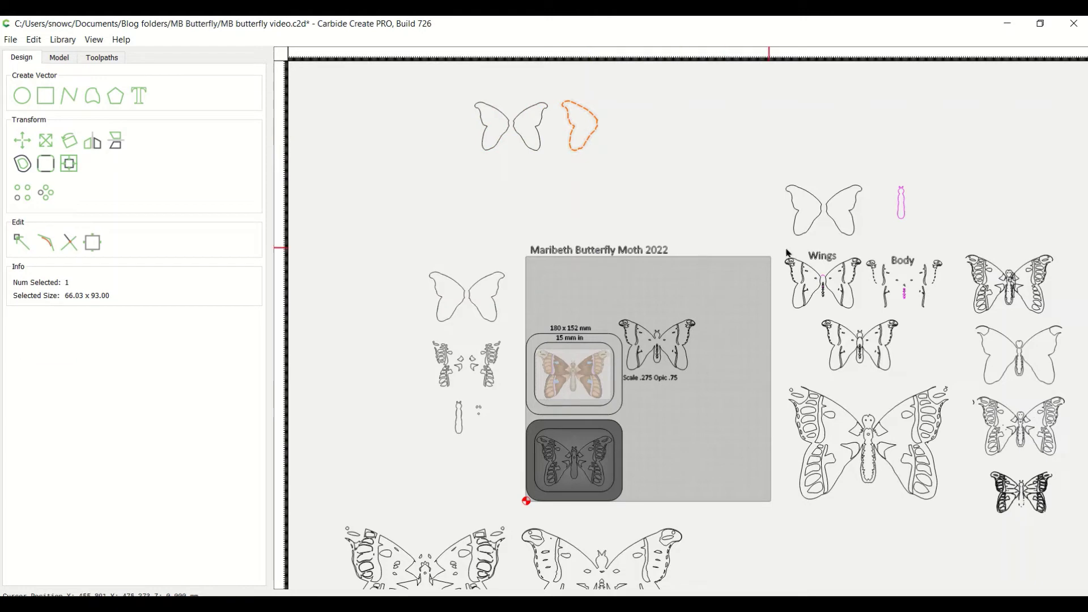
Move the pair of wing outlines beside the stock onto the reference image and line them up with the pictured wings
left_click(426, 277)
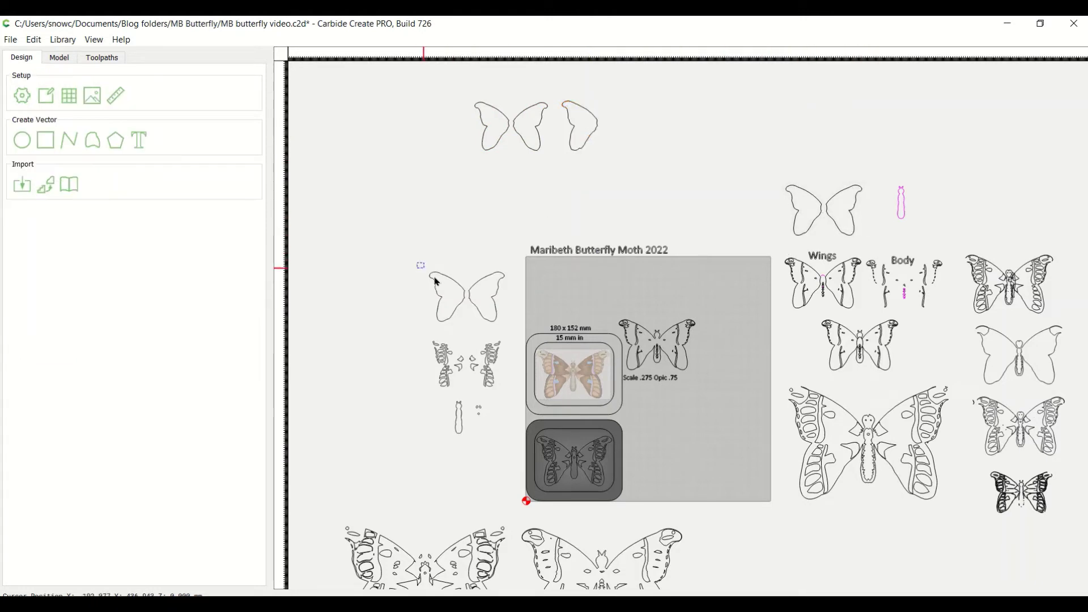
left_click(484, 320)
left_click_drag(484, 320, 591, 400)
scroll(564, 382, "up", 5)
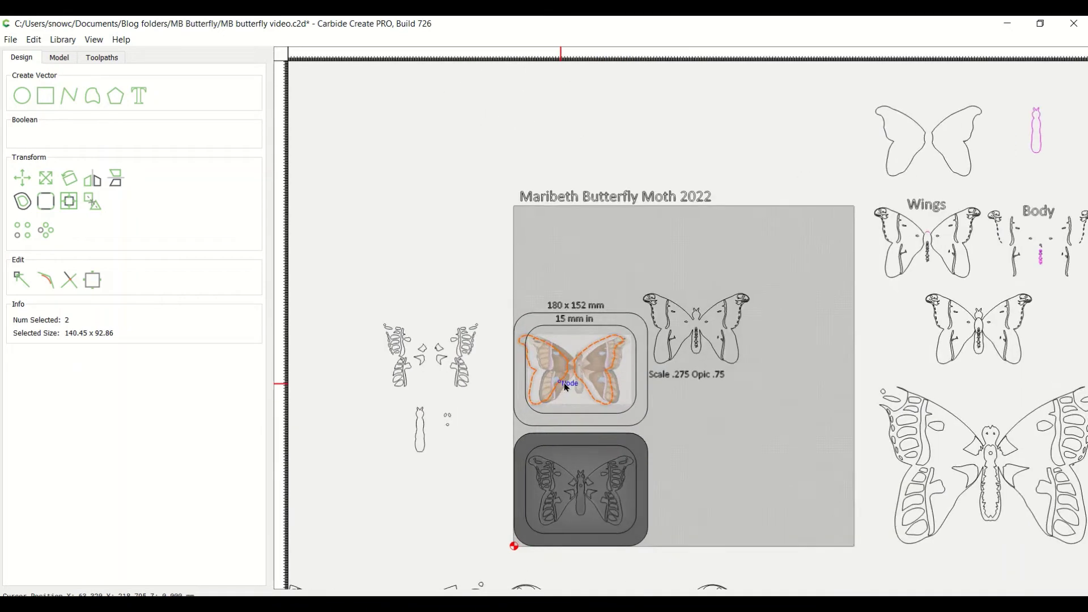
scroll(566, 387, "up", 2)
left_click_drag(617, 377, 633, 378)
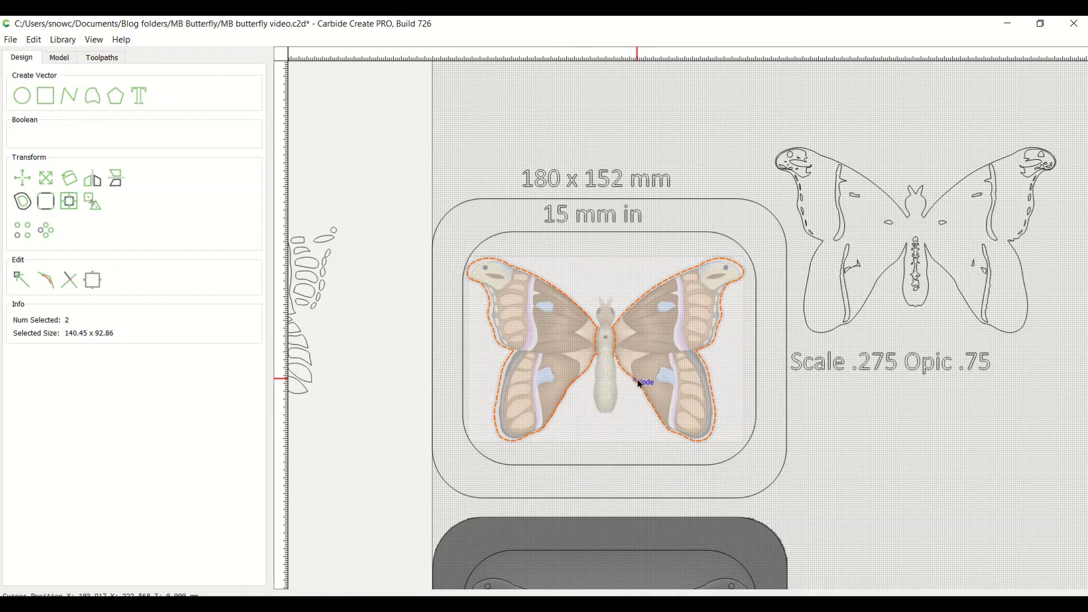
Center the two wing outlines within the inner rounded rectangle, using the rectangle as the alignment reference
left_click(590, 466, "shift")
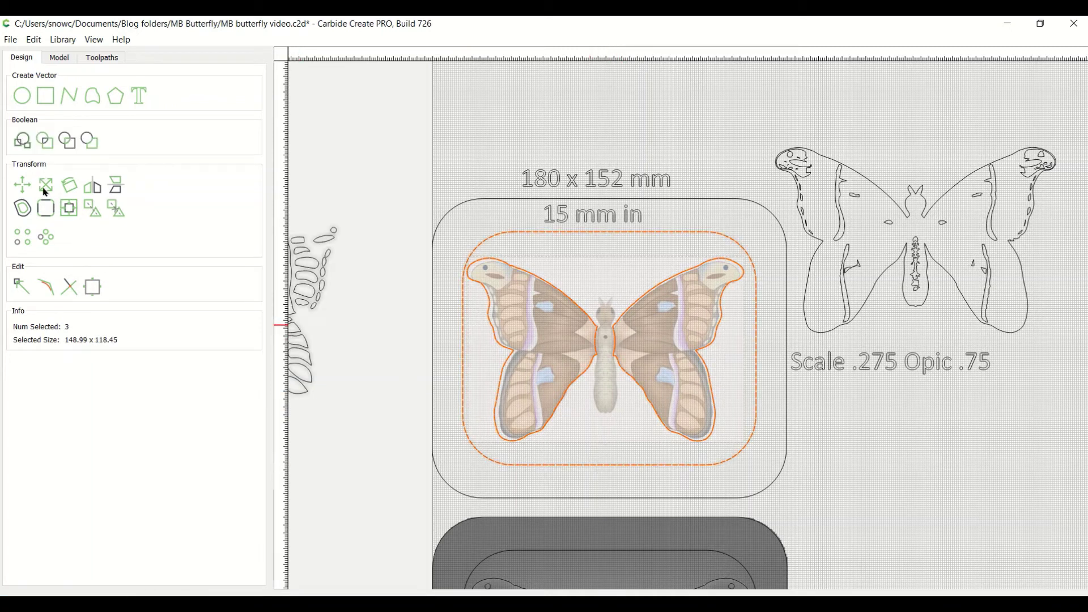
left_click(69, 209)
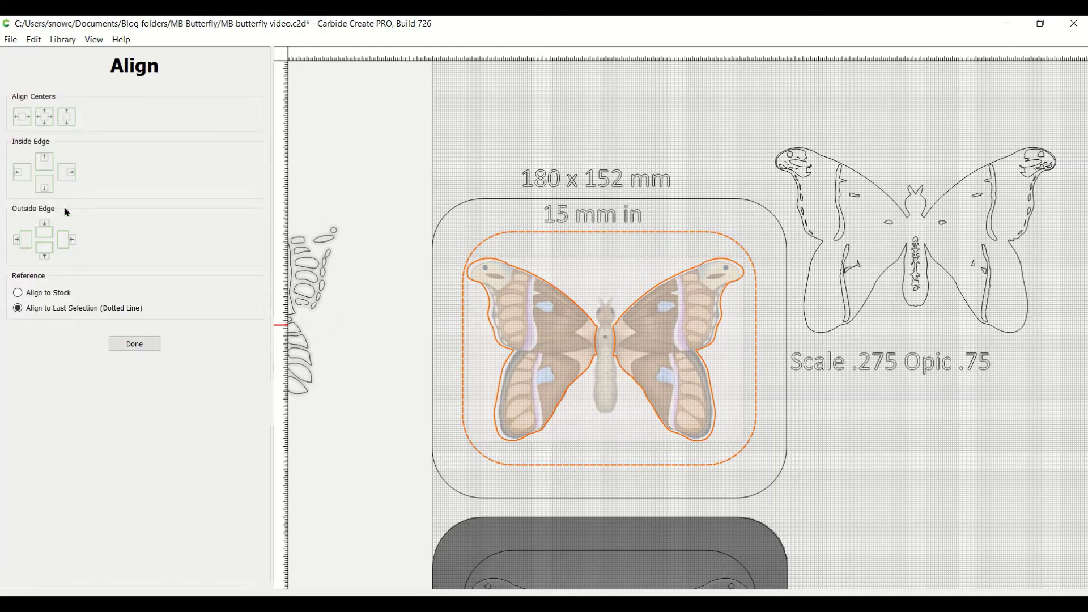
left_click(47, 120)
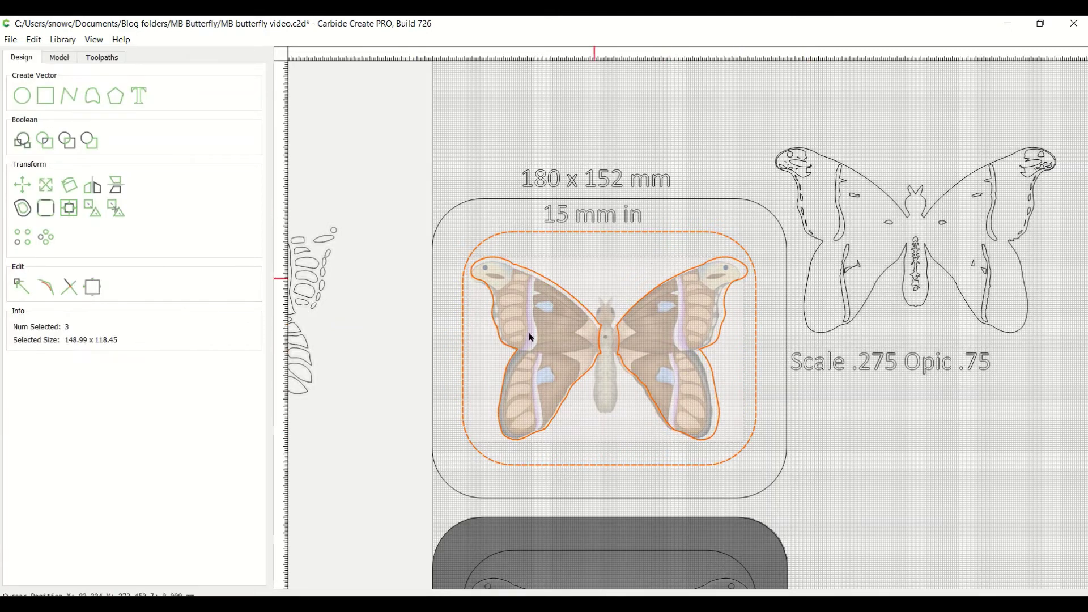
scroll(586, 296, "up", 5)
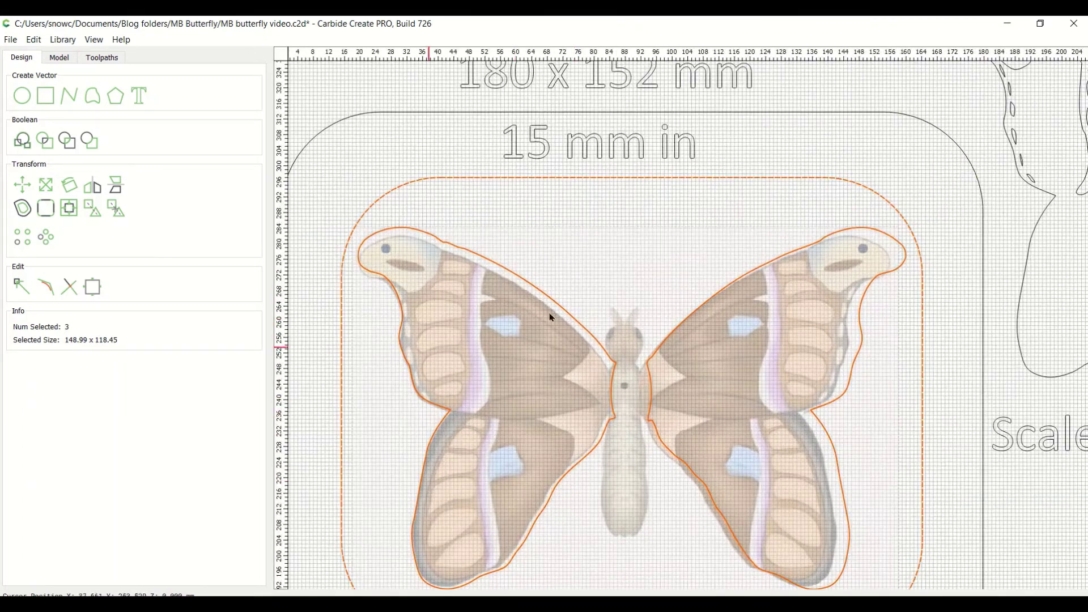
Examine the other traced butterfly versions around the stock for usable inner wing marking shapes
scroll(582, 253, "down", 8)
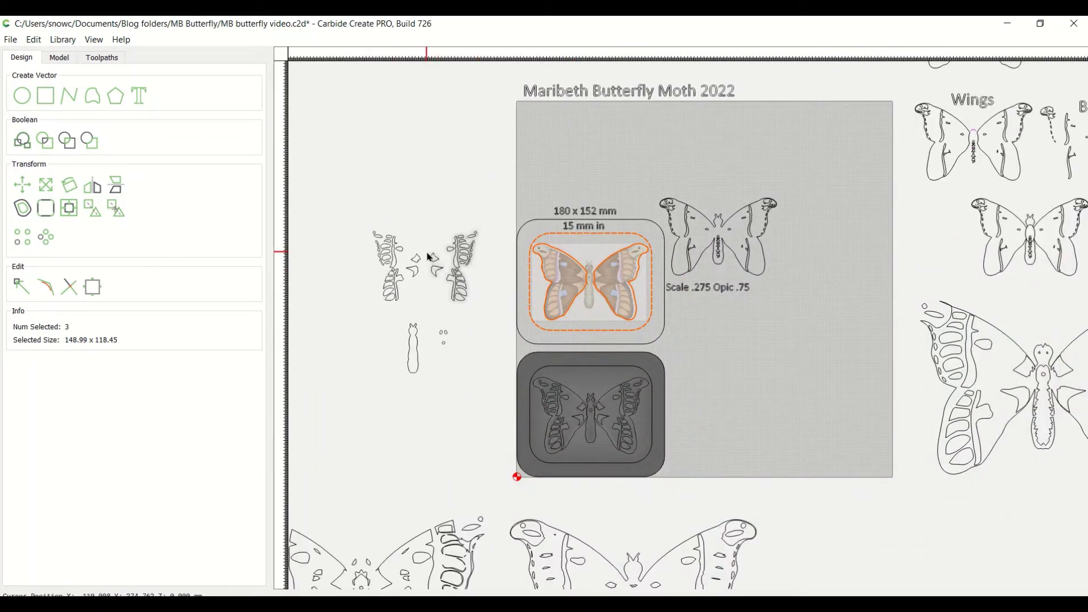
scroll(474, 273, "down", 2)
middle_click_drag(671, 305, 524, 330)
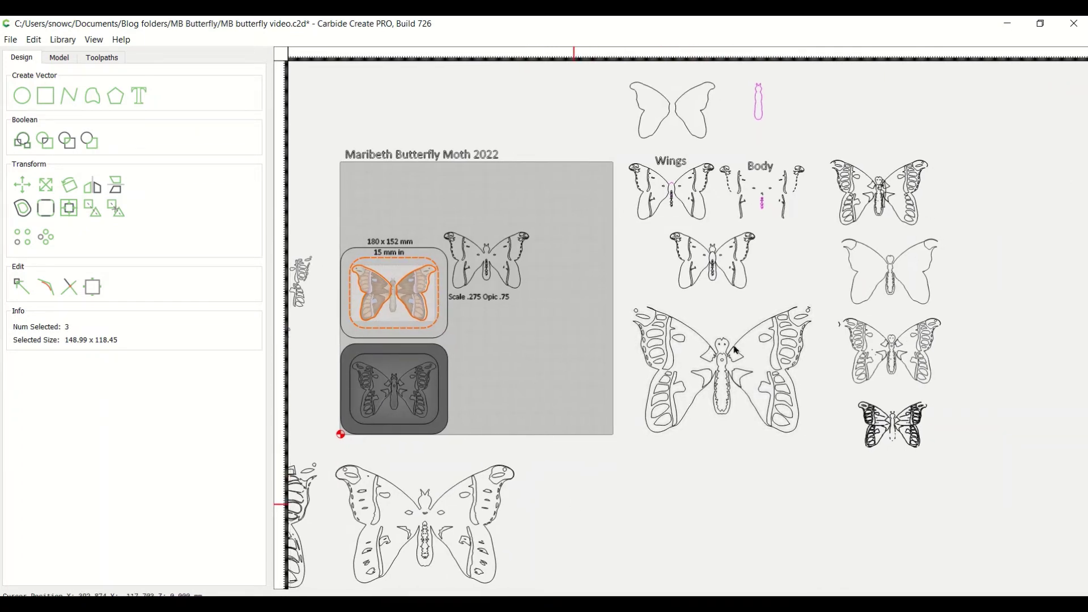
middle_click_drag(404, 528, 575, 360)
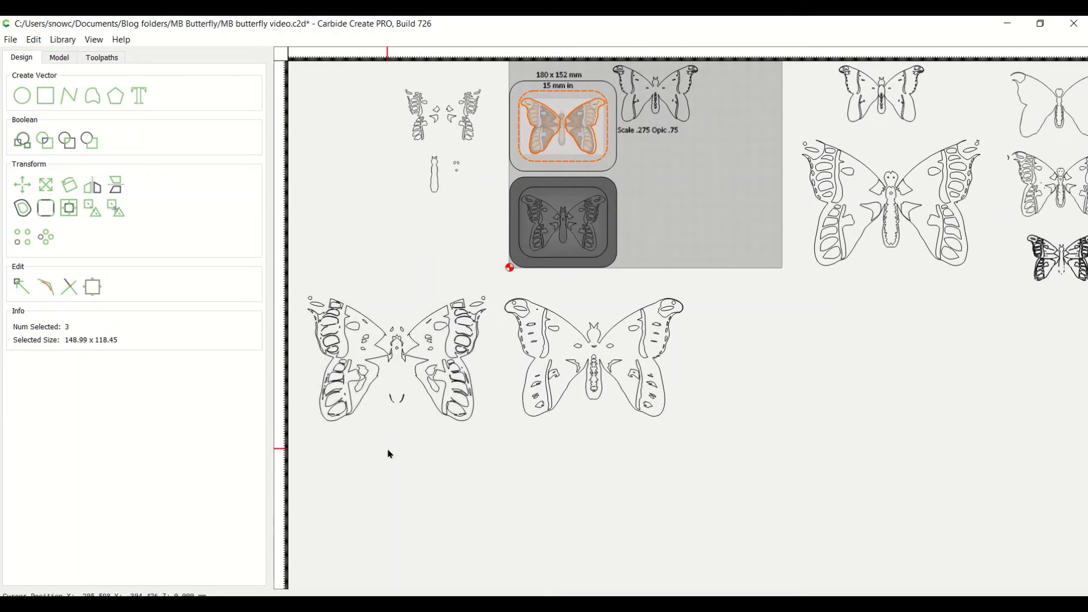
middle_click_drag(389, 451, 464, 467)
scroll(435, 432, "up", 5)
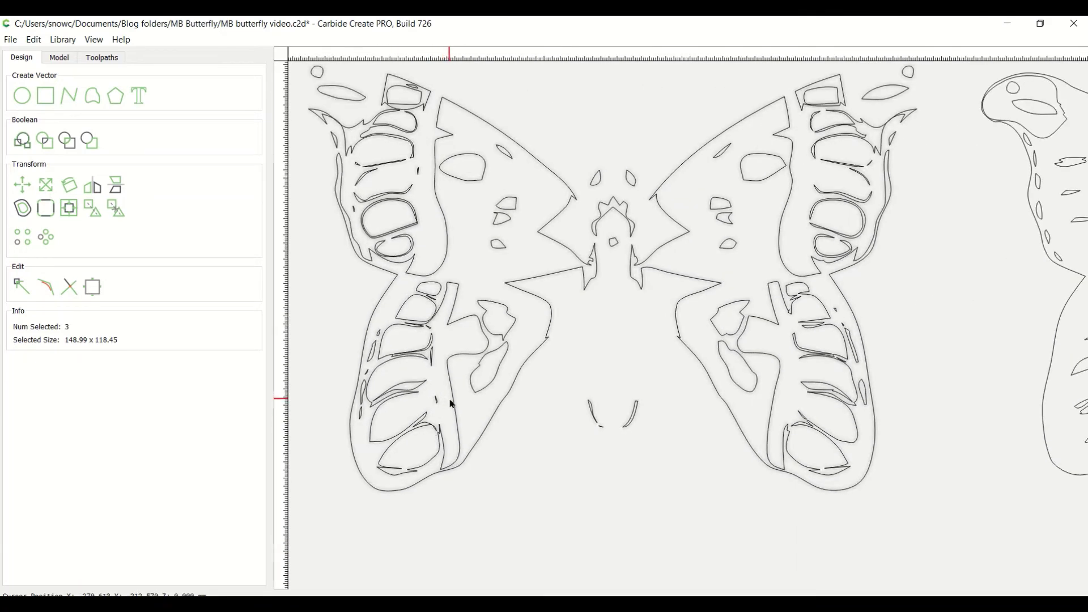
scroll(452, 403, "down", 4)
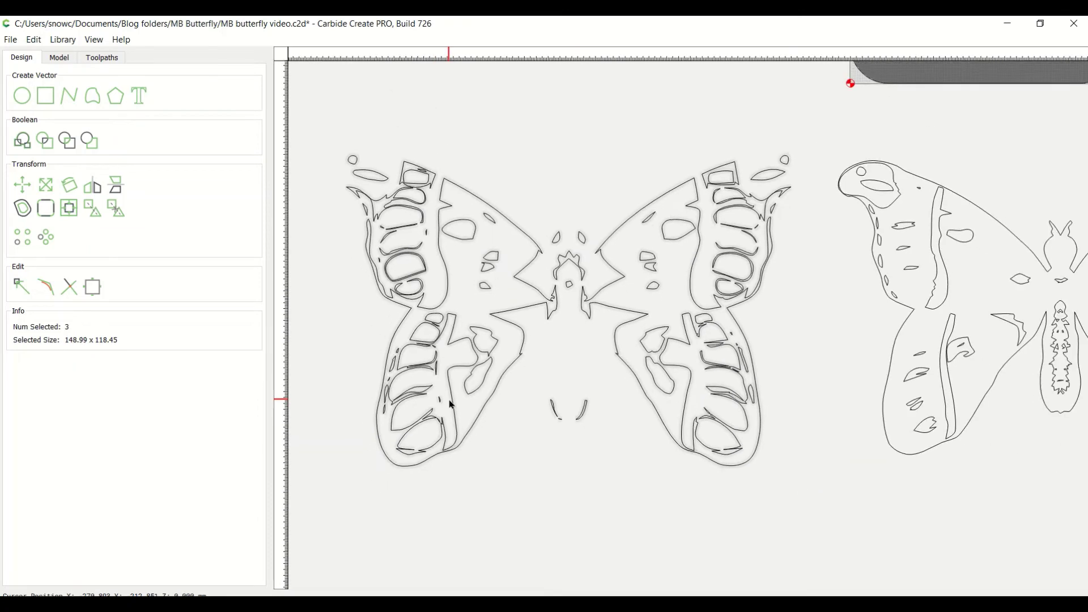
scroll(452, 403, "down", 3)
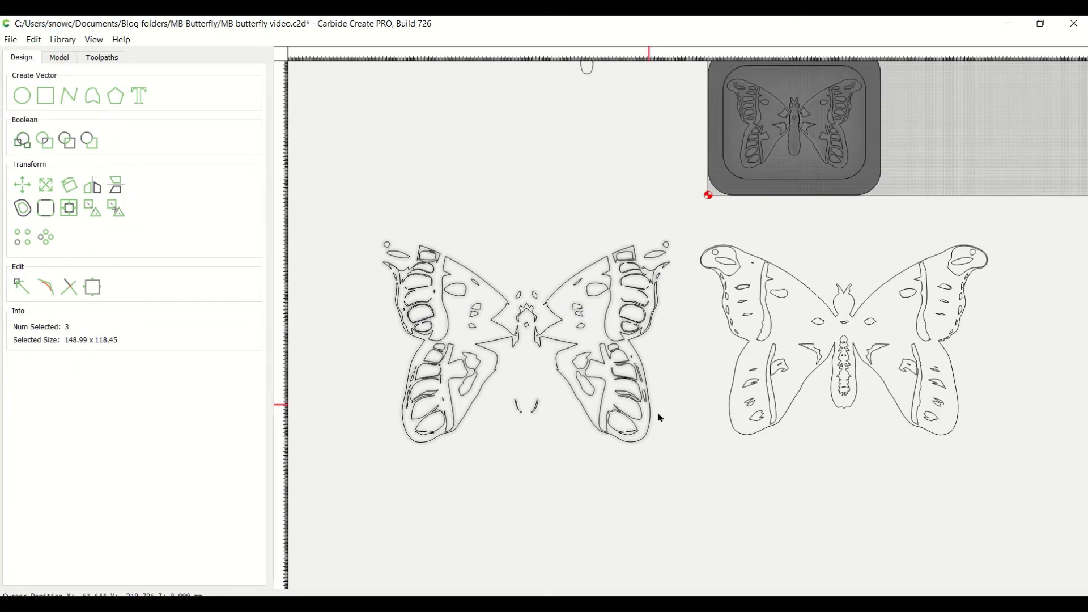
middle_click_drag(720, 459, 478, 454)
middle_click_drag(955, 355, 704, 504)
middle_click_drag(798, 298, 735, 408)
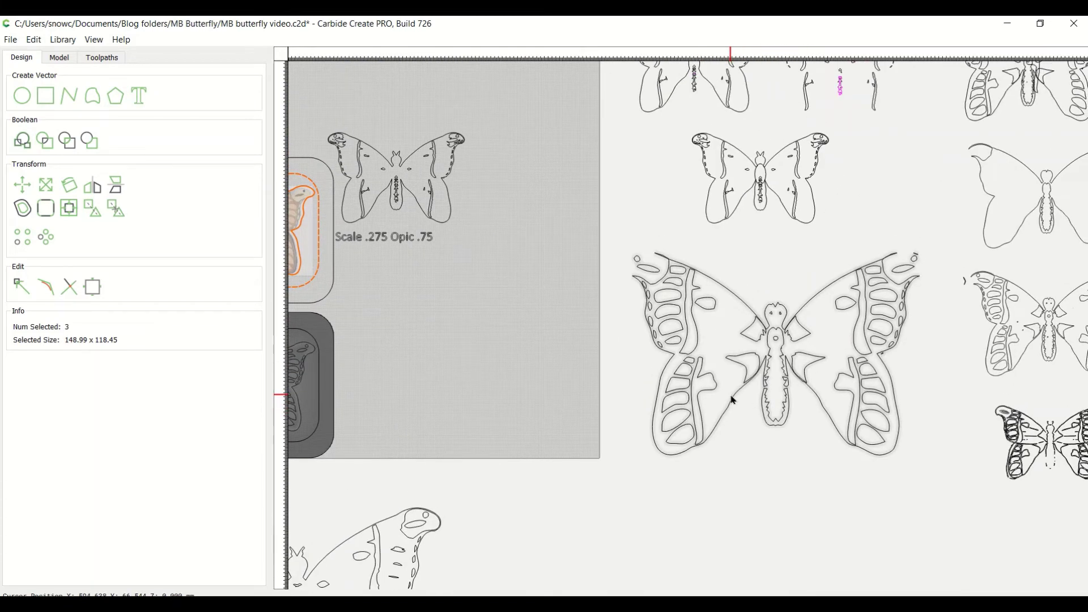
scroll(732, 400, "up", 5)
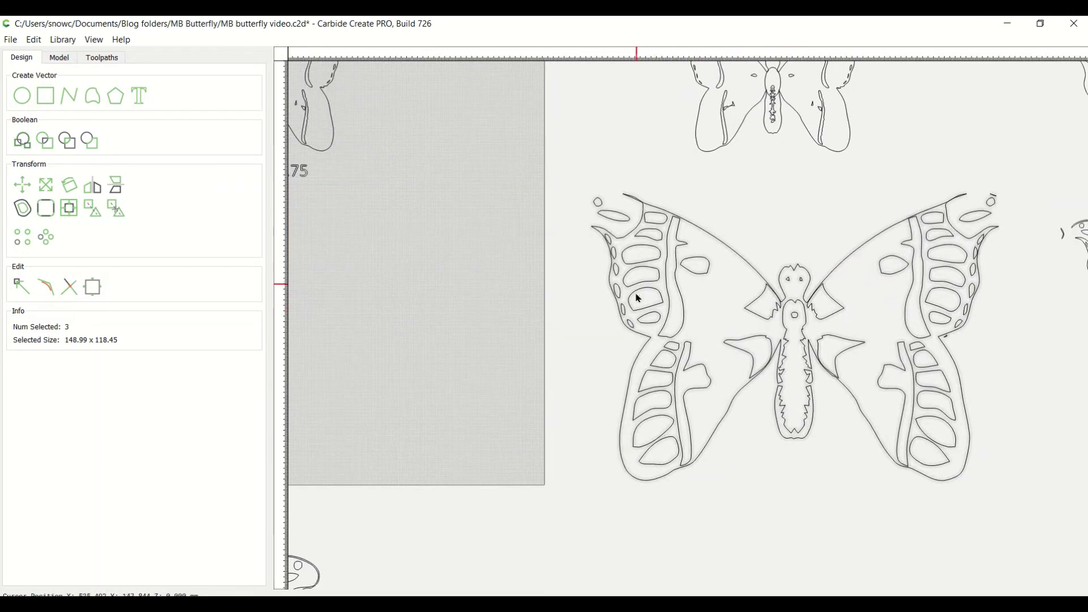
Ungroup the large traced butterfly beside the stock and delete its outer wing and body outlines, keeping the inner marking shapes
left_click(728, 418)
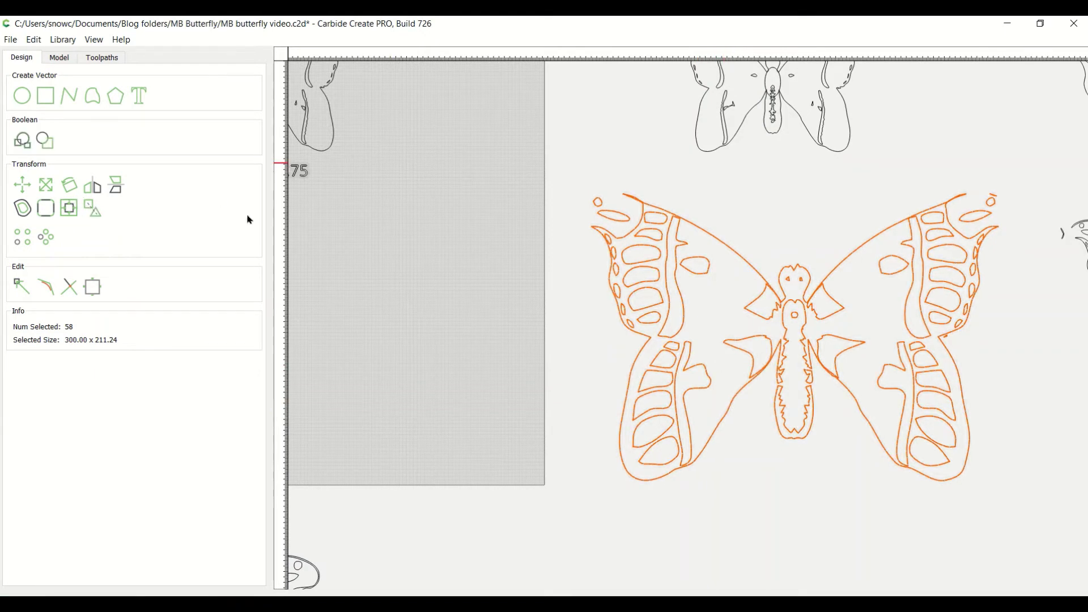
left_click(746, 286)
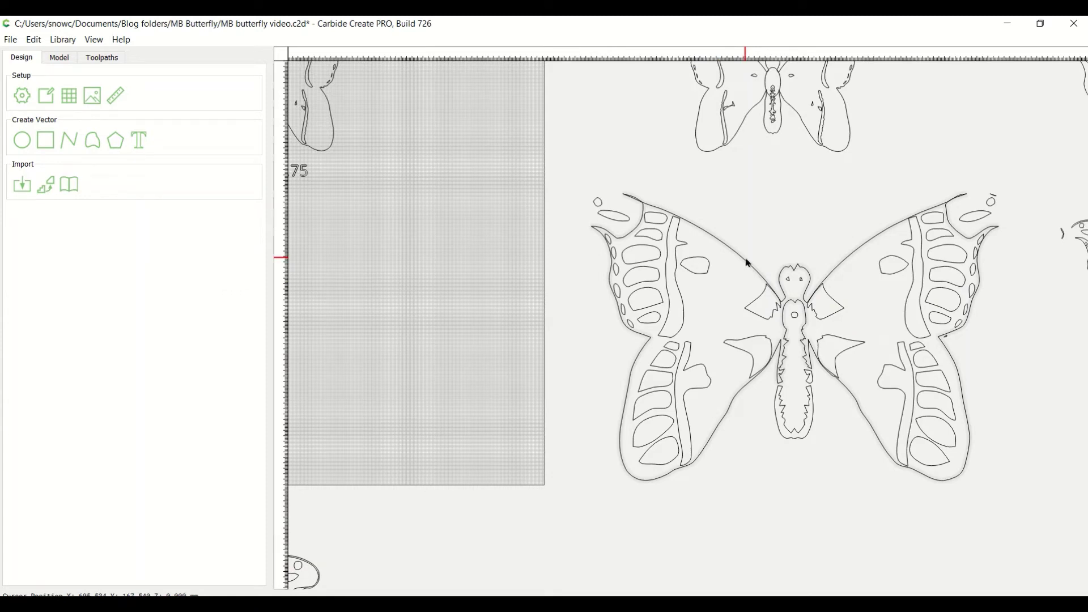
left_click(748, 263)
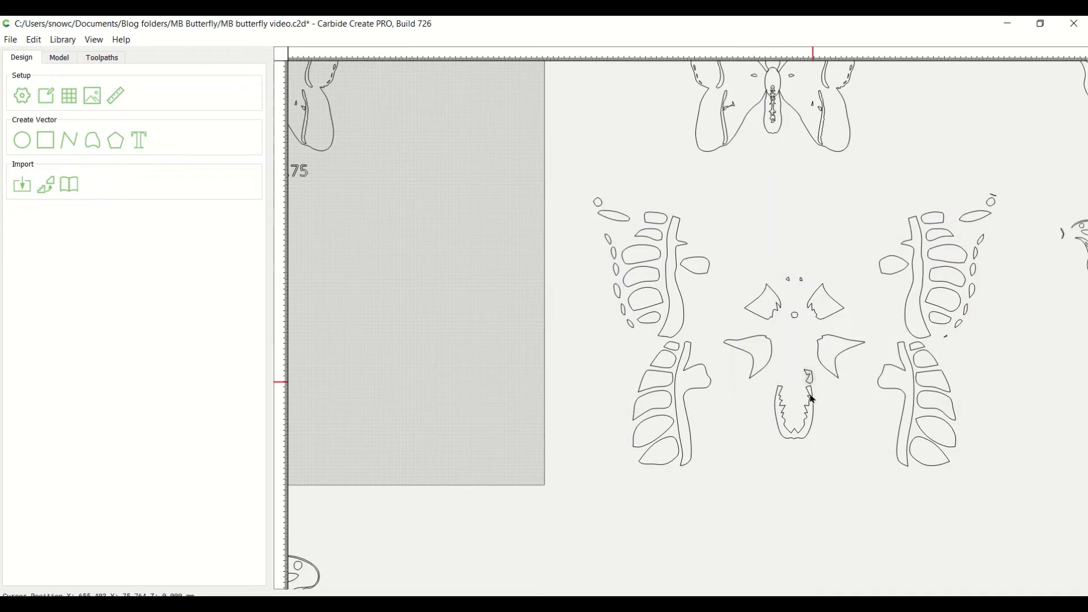
left_click(785, 425)
key("Delete")
left_click(810, 377)
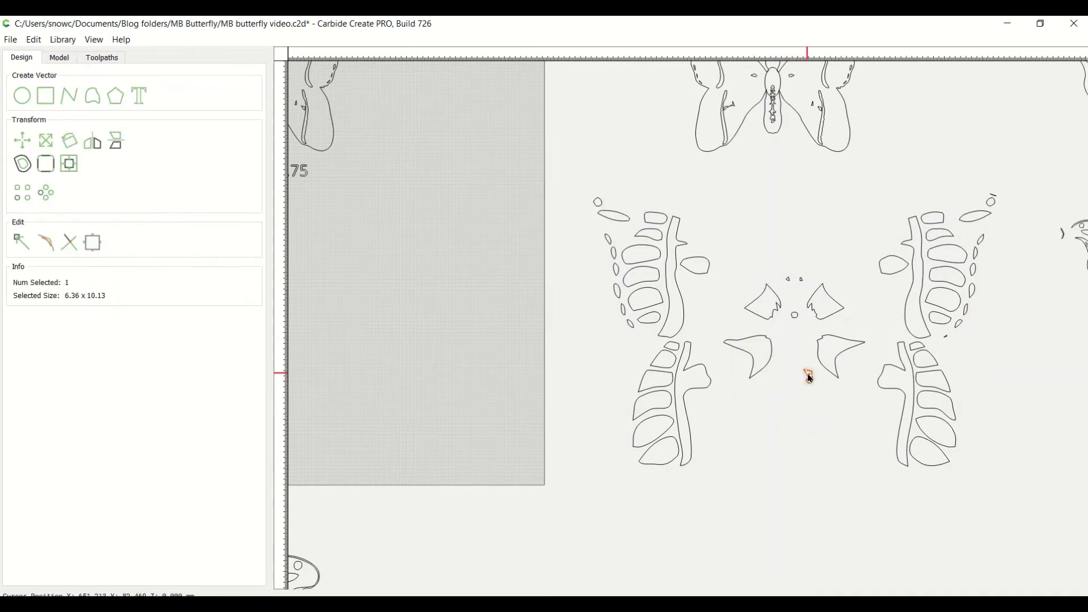
key("Delete")
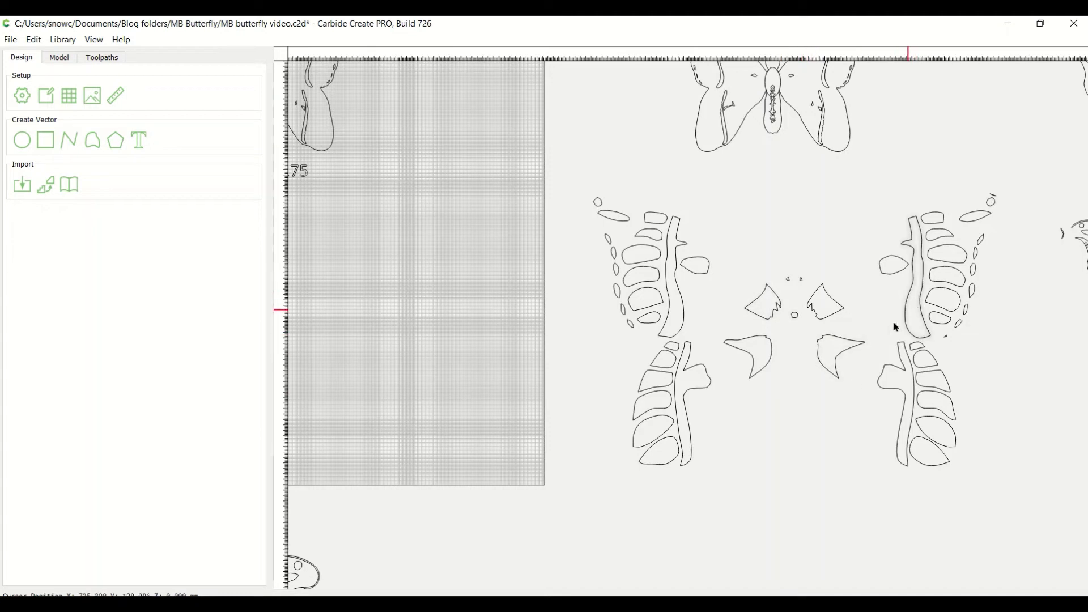
Delete the stray line above the right wing tip's small circle and the stray sliver below the right upper wing's oval markings
scroll(1011, 205, "up", 5)
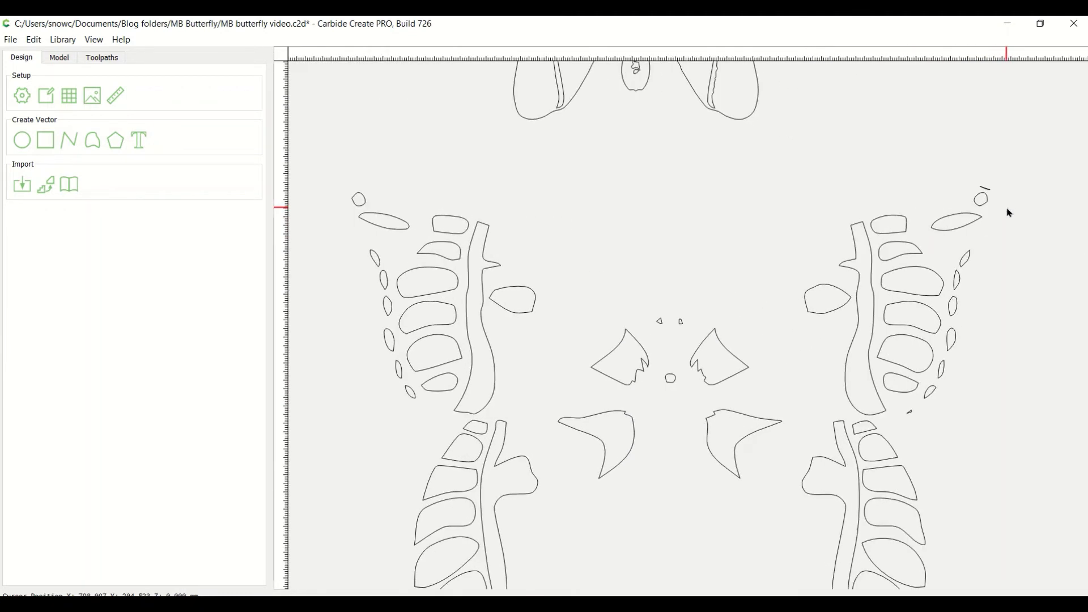
left_click(987, 192)
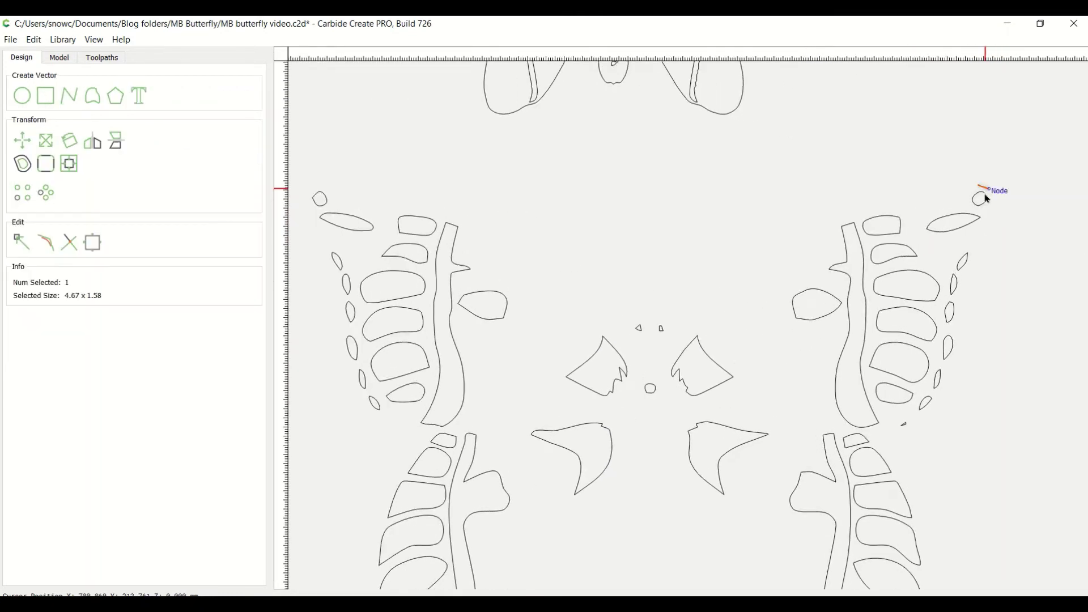
left_click(942, 427)
left_click(905, 426)
left_click(882, 409)
scroll(813, 343, "down", 3)
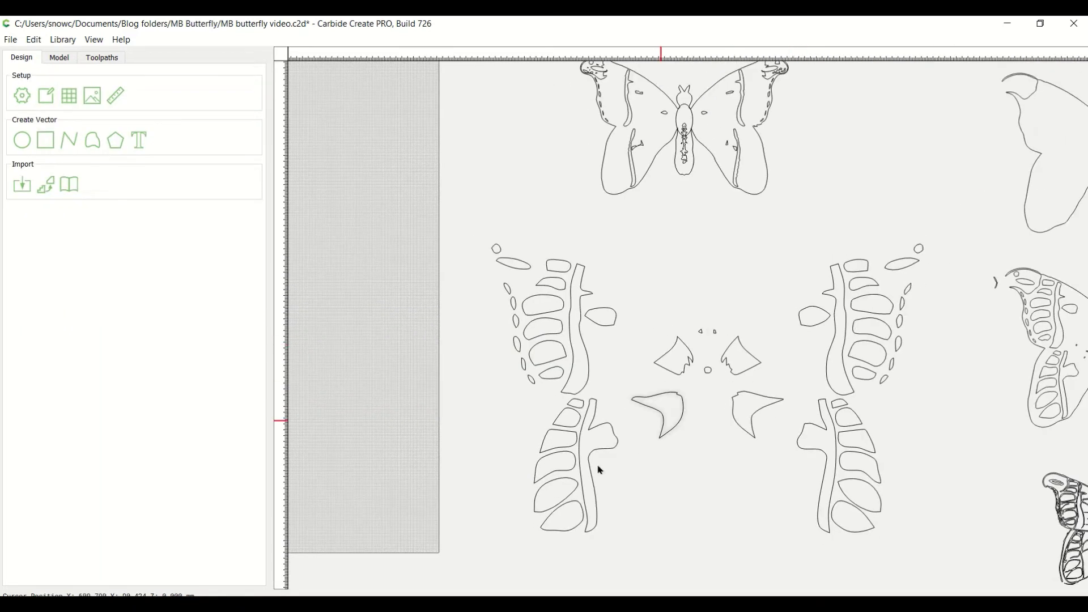
Offset the six small oval markings along the left upper wing's outer edge to the outside
scroll(517, 306, "up", 3)
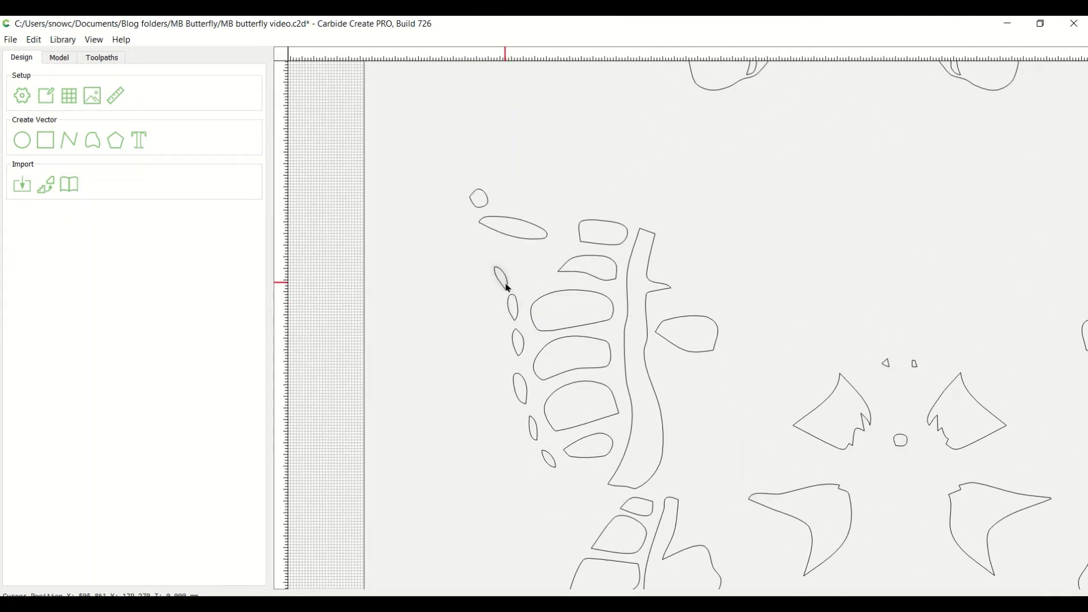
left_click(508, 288)
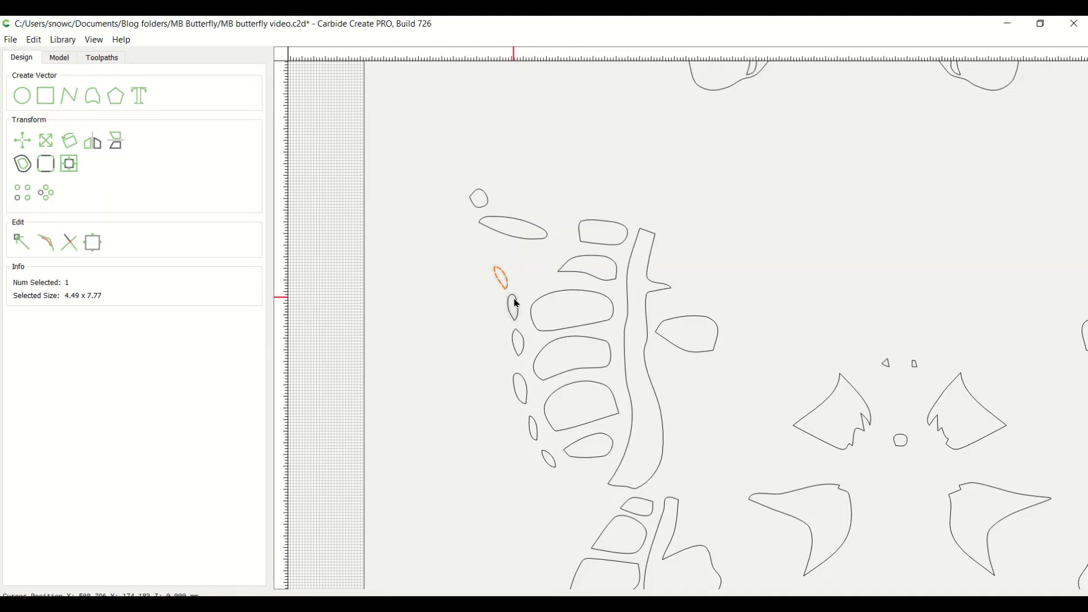
left_click(514, 306, "shift")
left_click(517, 341, "shift")
left_click(522, 385, "shift")
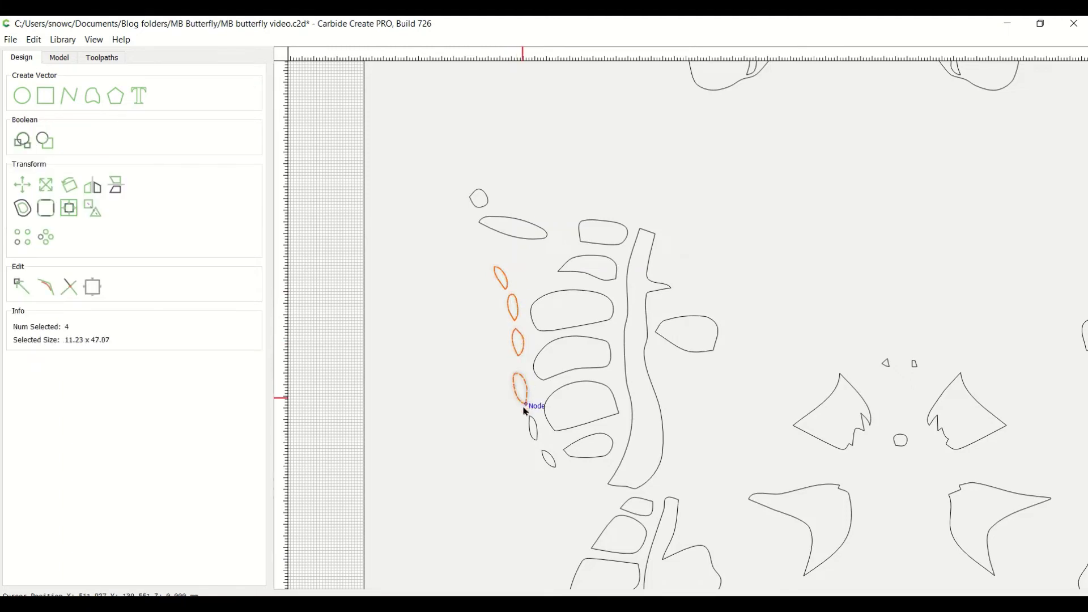
left_click(533, 426, "shift")
left_click(548, 459, "shift")
left_click(25, 213)
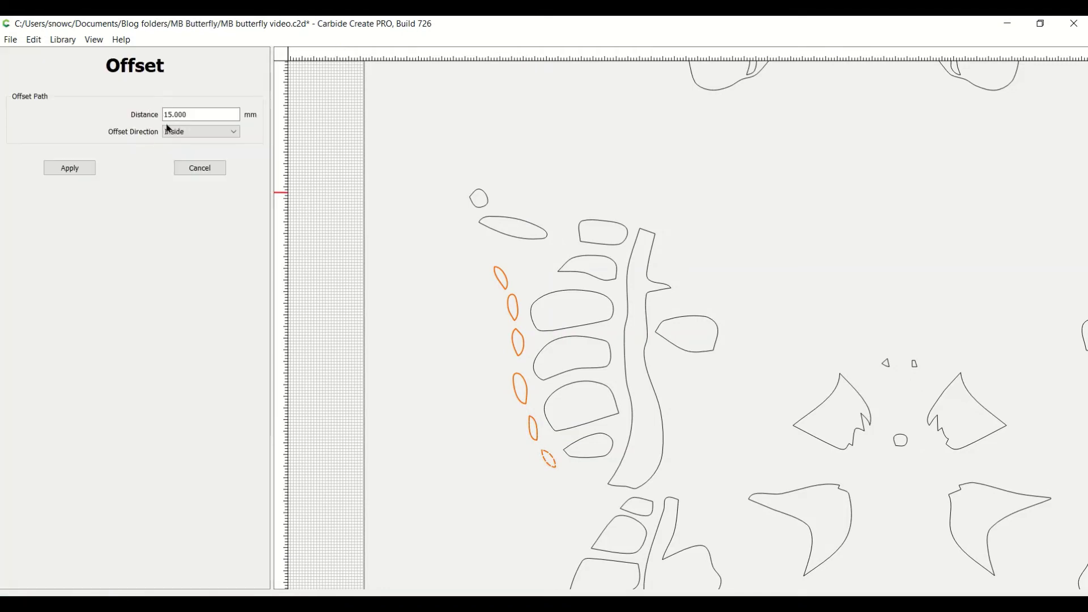
left_click(235, 133)
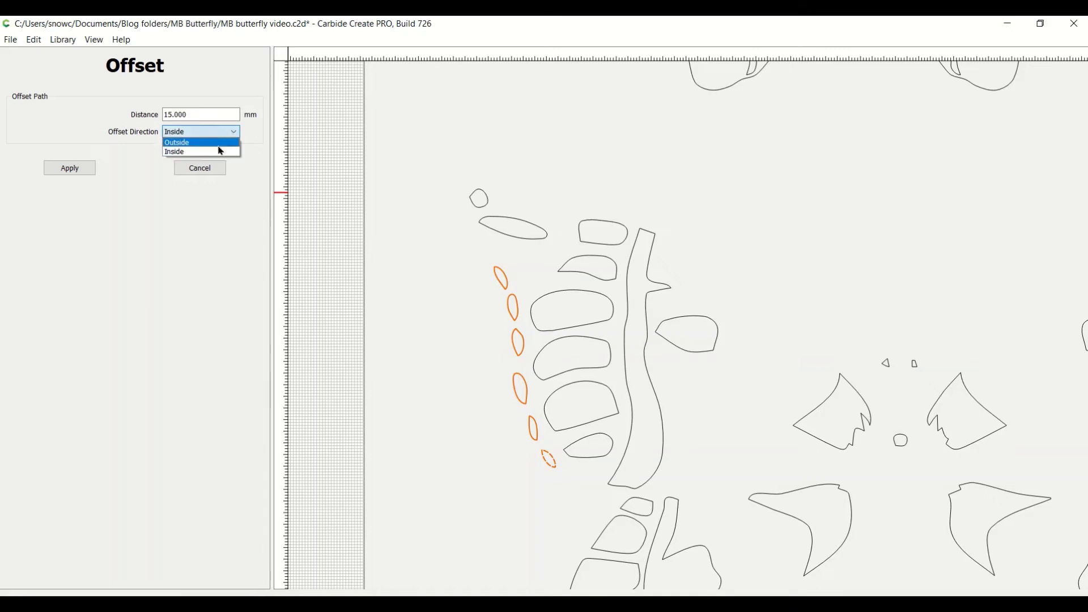
left_click(217, 142)
left_click(187, 112)
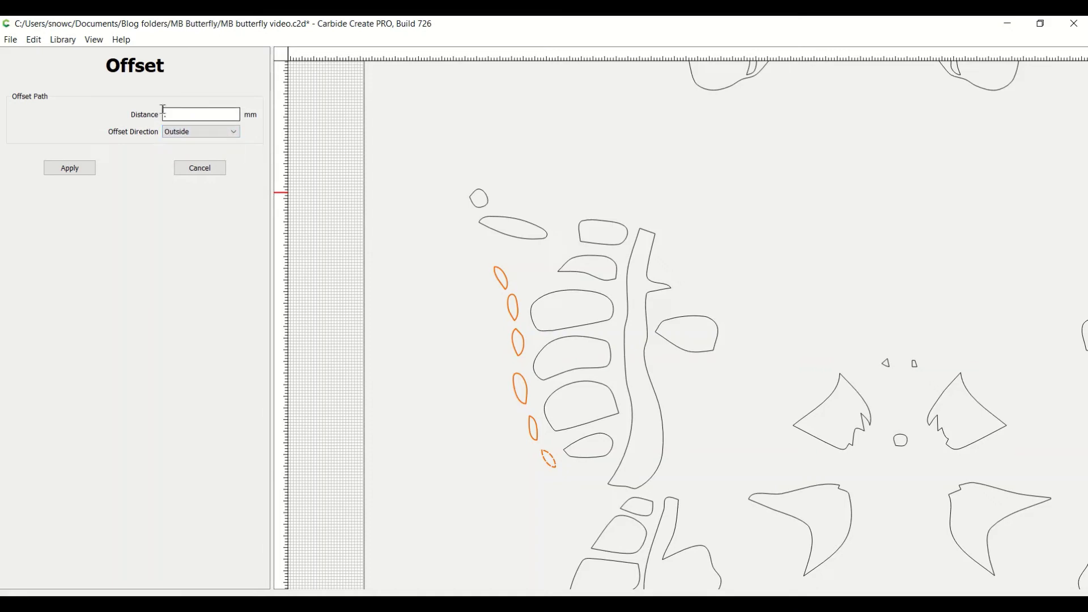
left_click(69, 168)
Delete the original inner outlines of the top two small oval markings, keeping their enlarged offset outlines
scroll(512, 303, "up", 6)
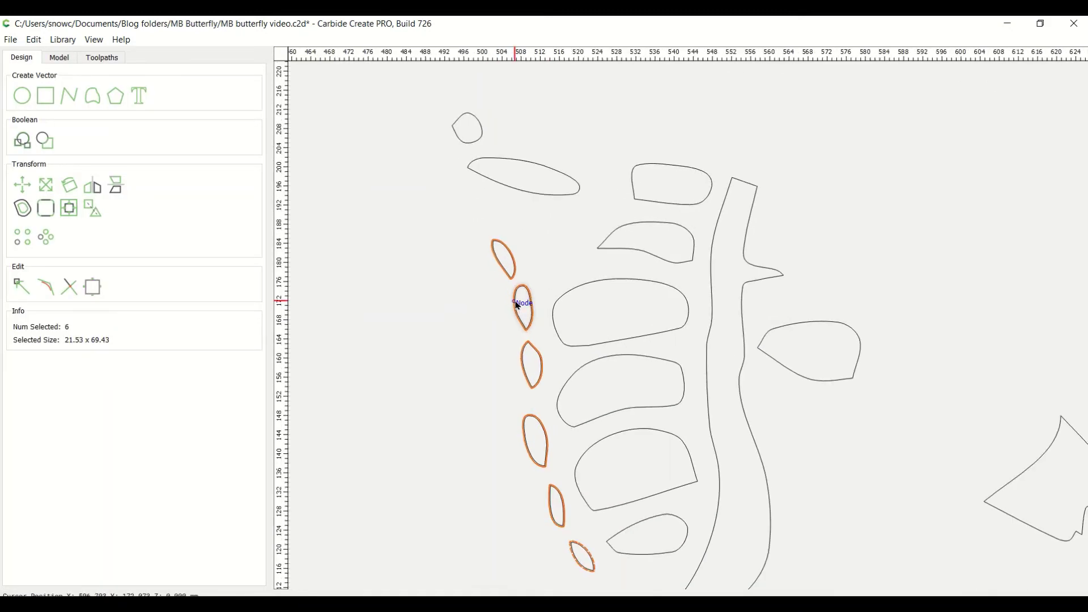
left_click(538, 228)
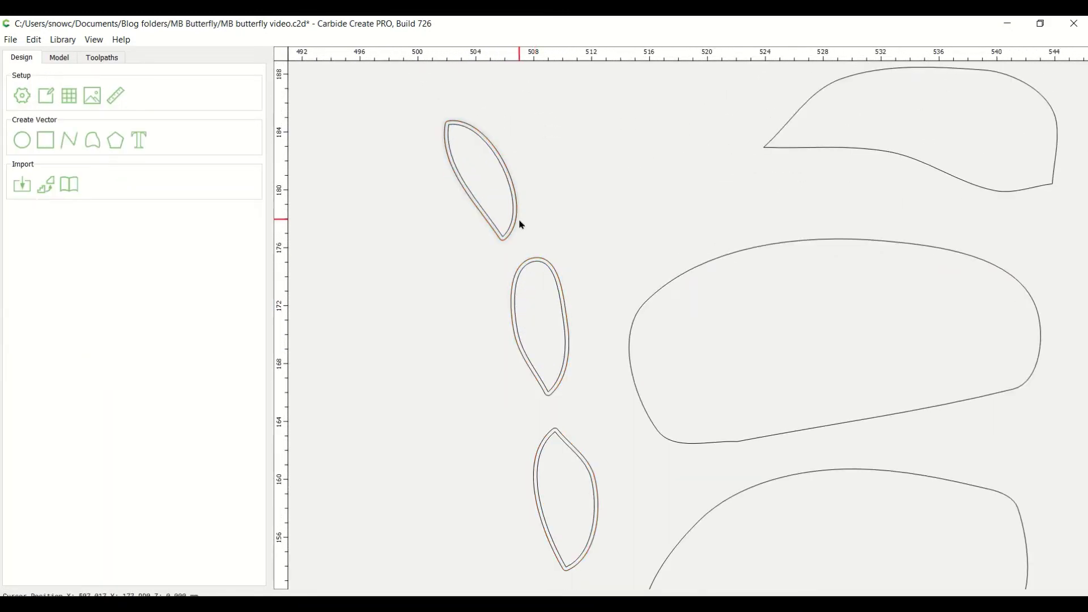
left_click(512, 224)
scroll(518, 236, "up", 2)
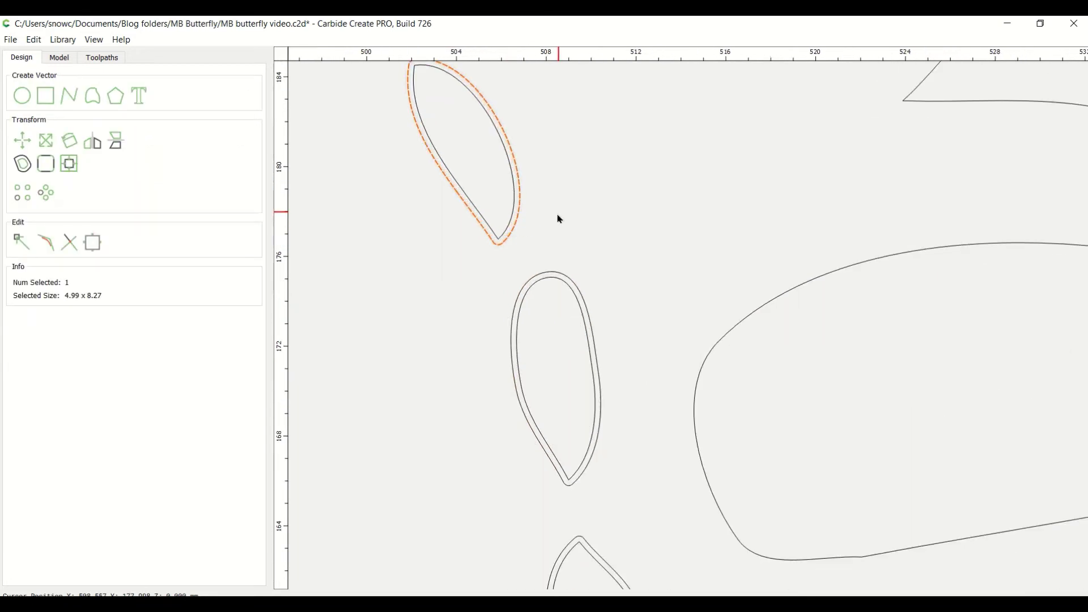
left_click(534, 215)
left_click(512, 216)
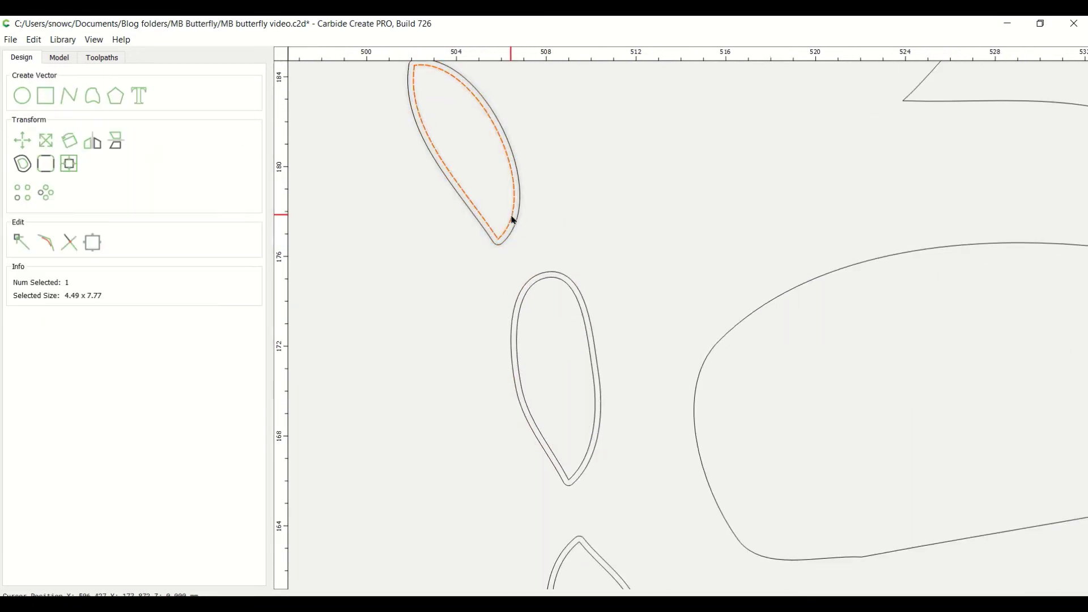
key("Delete")
left_click(522, 306)
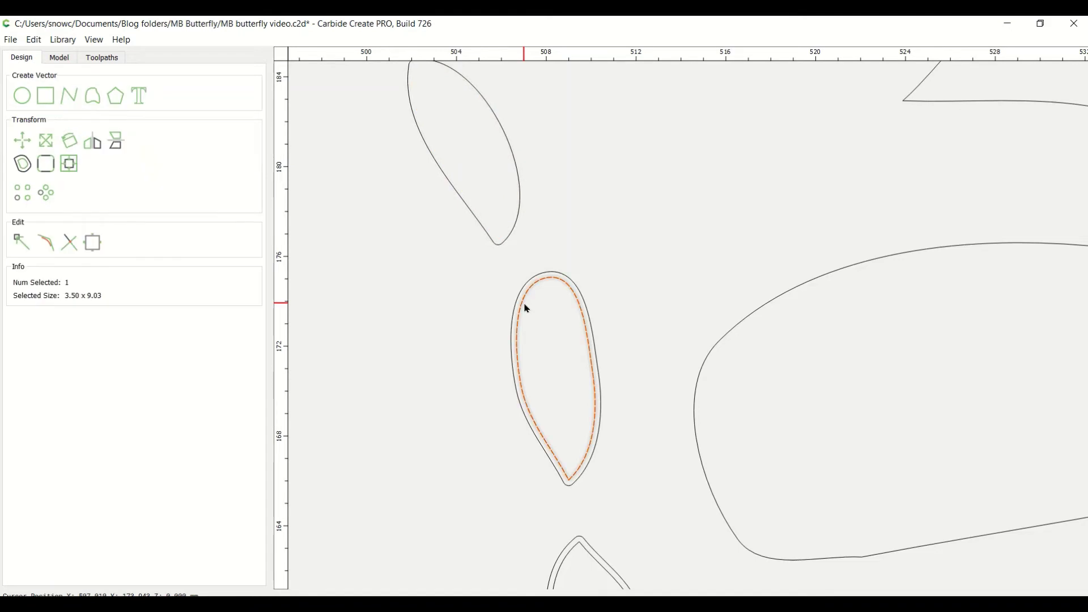
key("Delete")
Try deleting an outline of the third small oval marking and undo the deletion of its outer offset
scroll(525, 308, "down", 1)
scroll(525, 307, "down", 3)
left_click(539, 464)
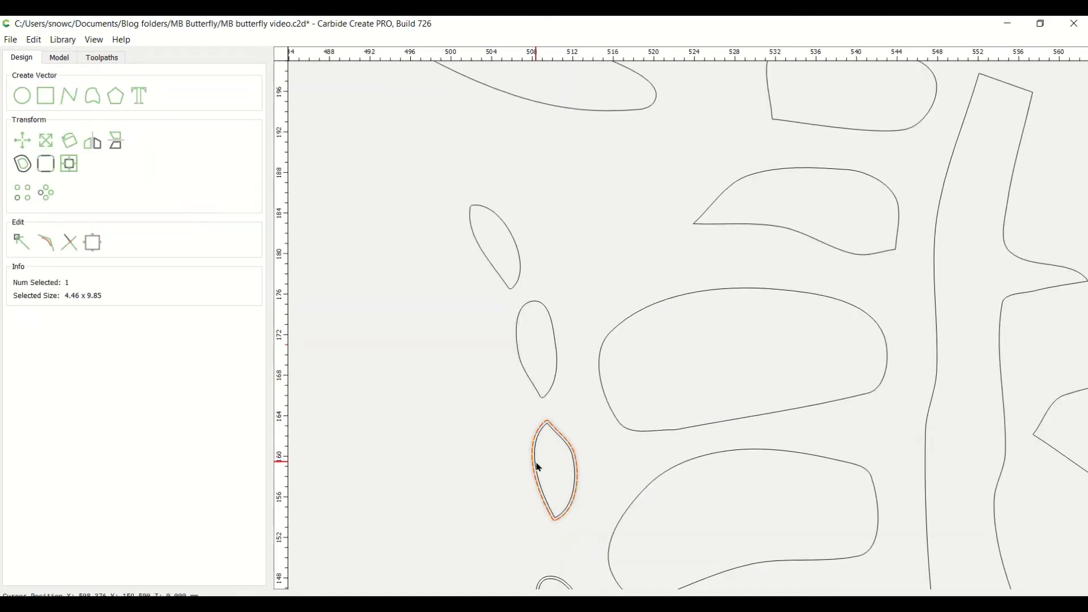
key("Delete")
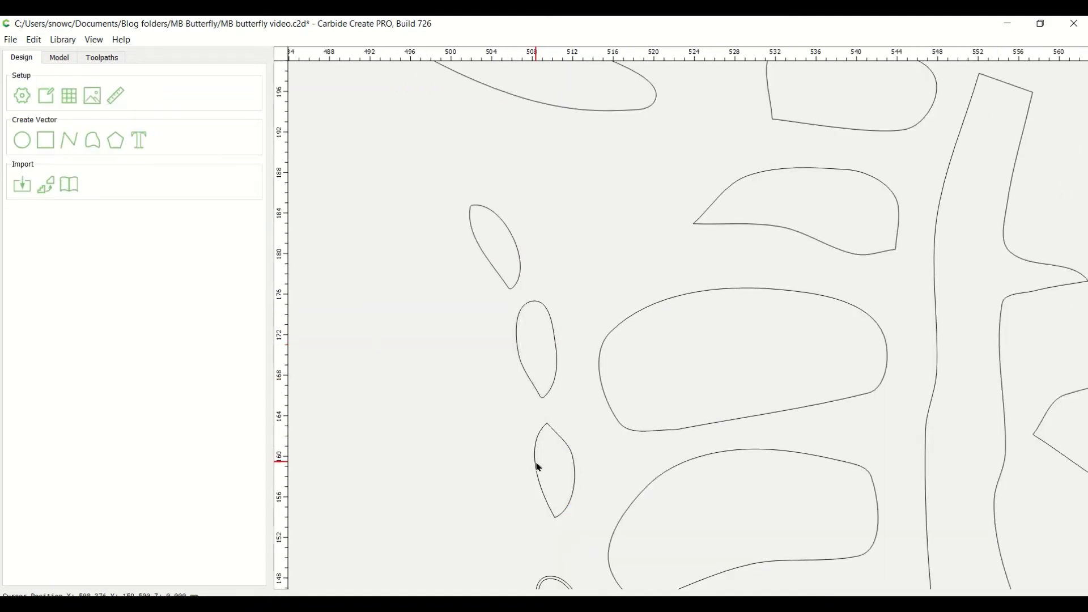
left_click(34, 40)
left_click(51, 136)
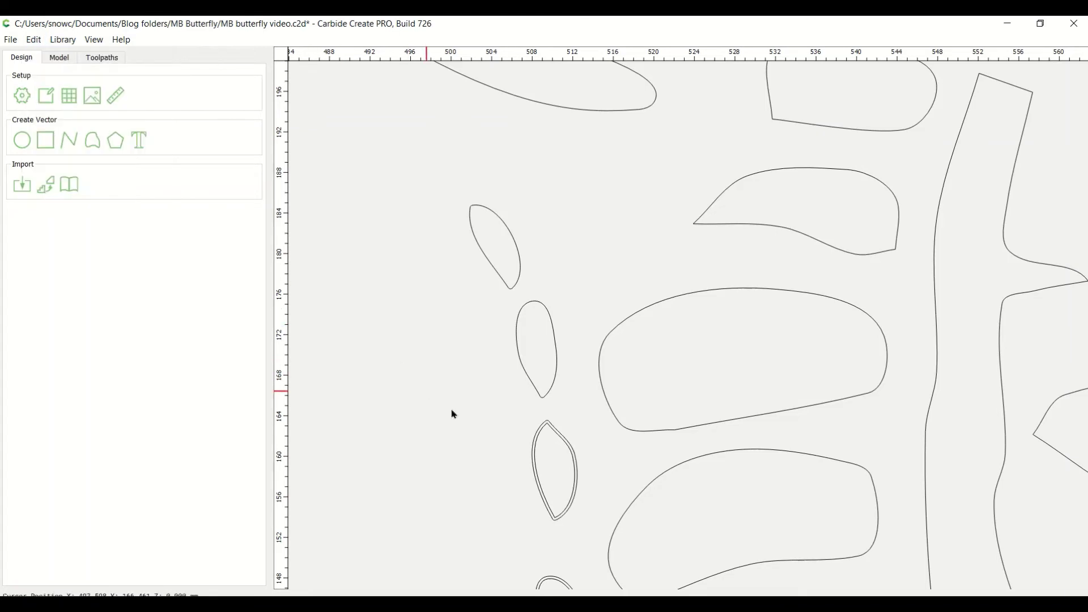
Delete the original inner outline of the third small oval marking, keeping its offset outline
scroll(557, 488, "up", 2)
left_click(529, 458)
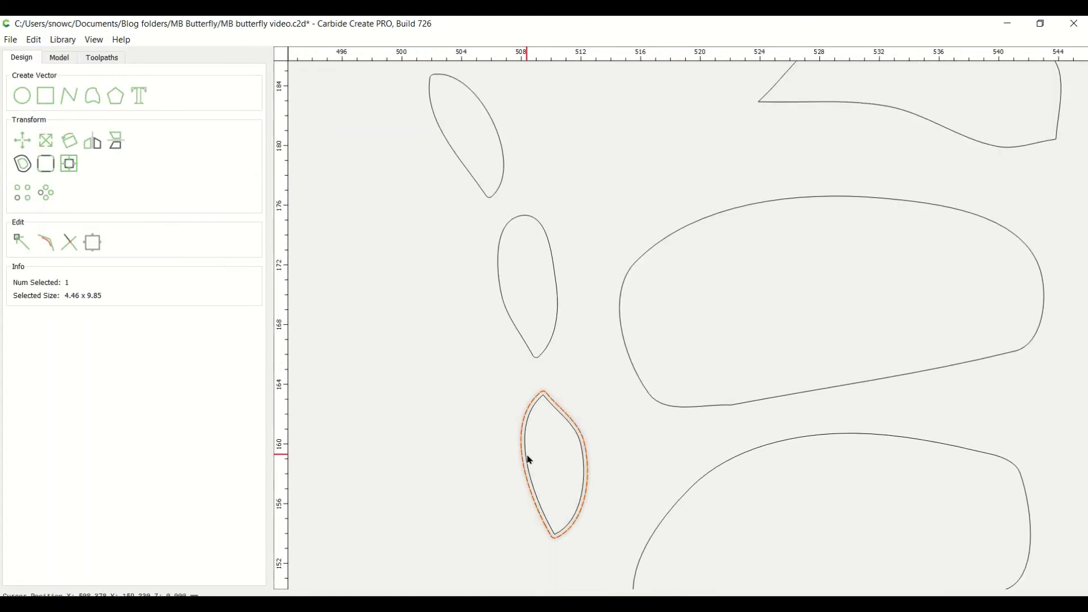
scroll(529, 460, "up", 1)
scroll(529, 460, "up", 2)
left_click(535, 449)
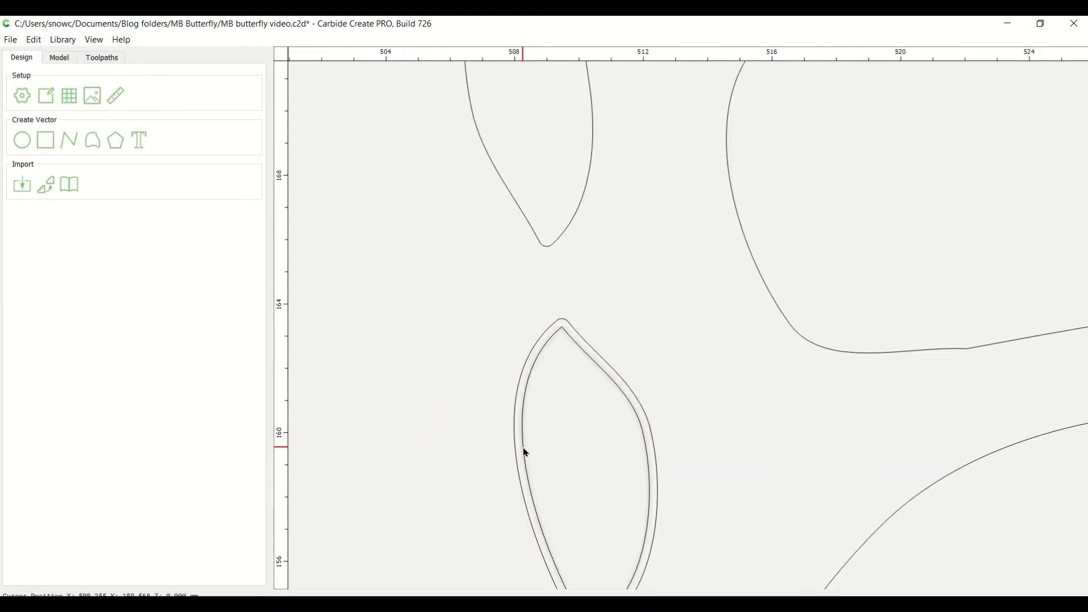
left_click(524, 453)
left_click(529, 452)
scroll(529, 452, "down", 2)
scroll(597, 488, "down", 1)
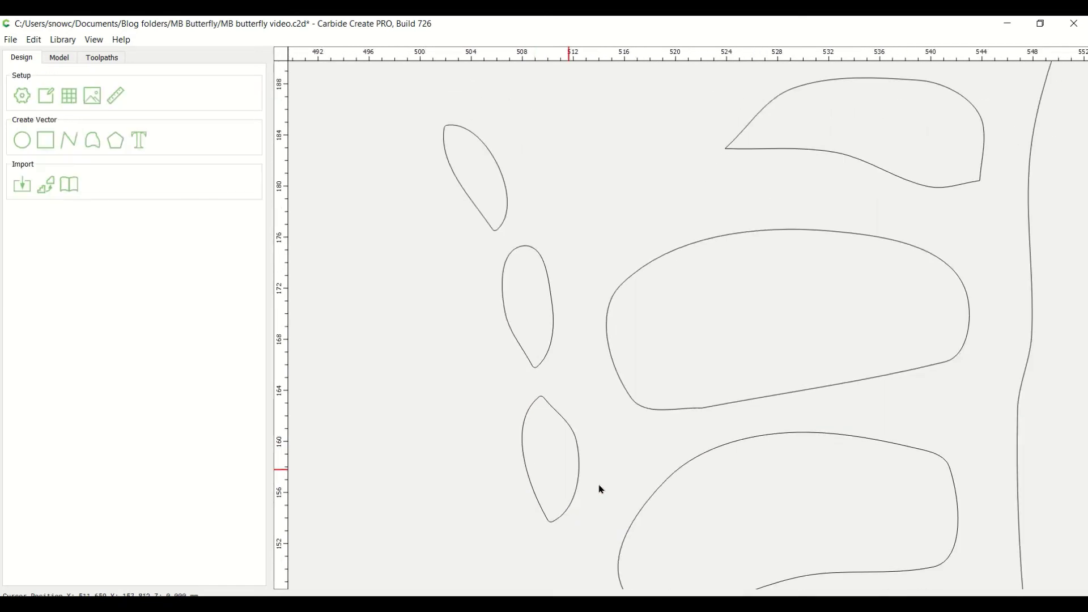
Delete the original inner outlines of the fourth and fifth small oval markings, keeping their offset outlines
middle_click_drag(598, 488, 569, 45)
scroll(537, 197, "up", 3)
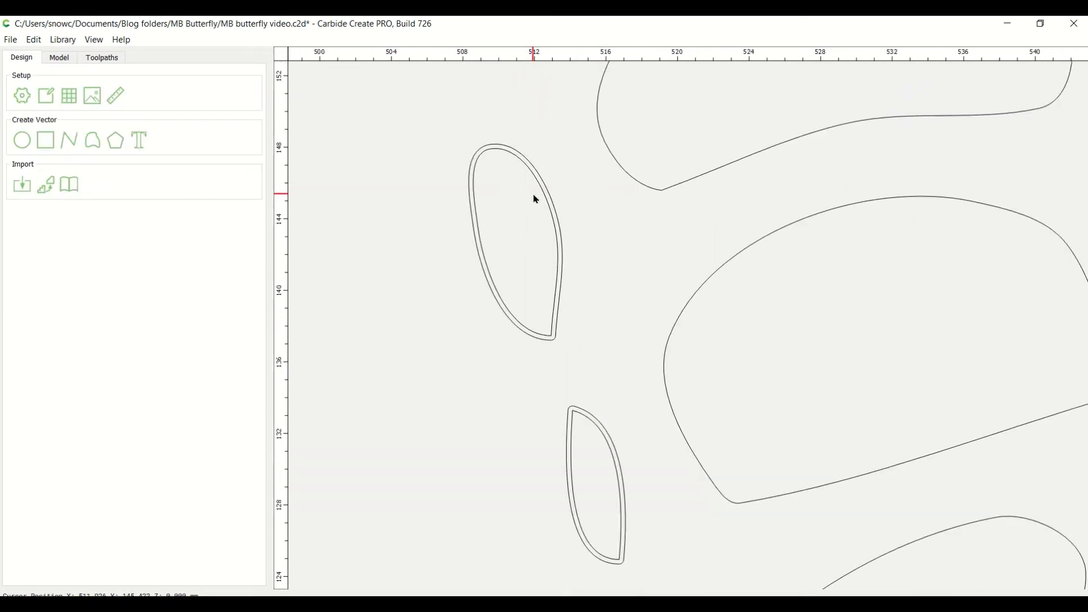
left_click(546, 193)
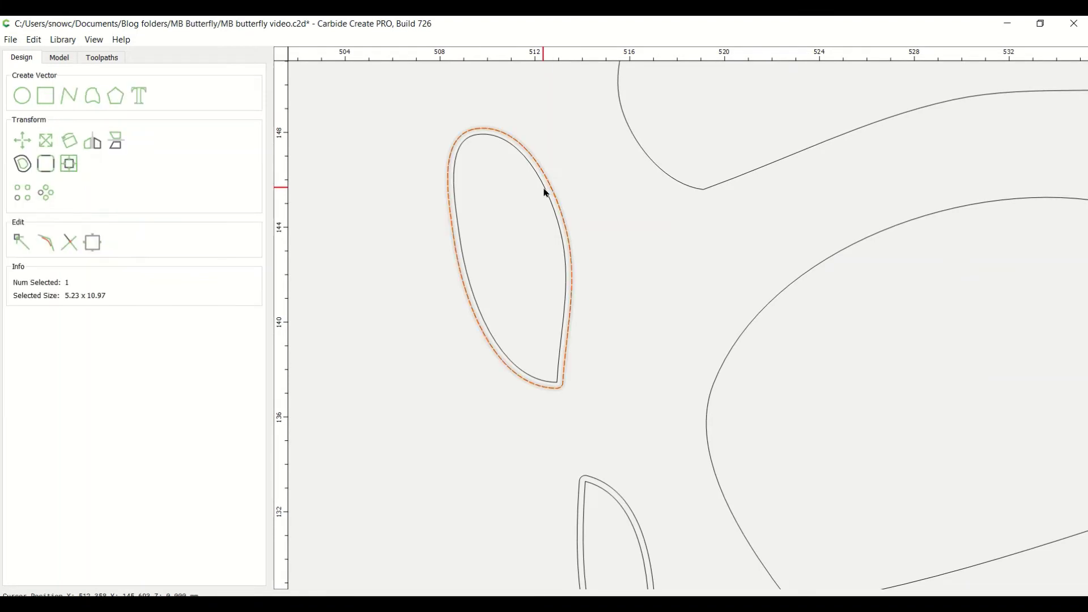
left_click(570, 196)
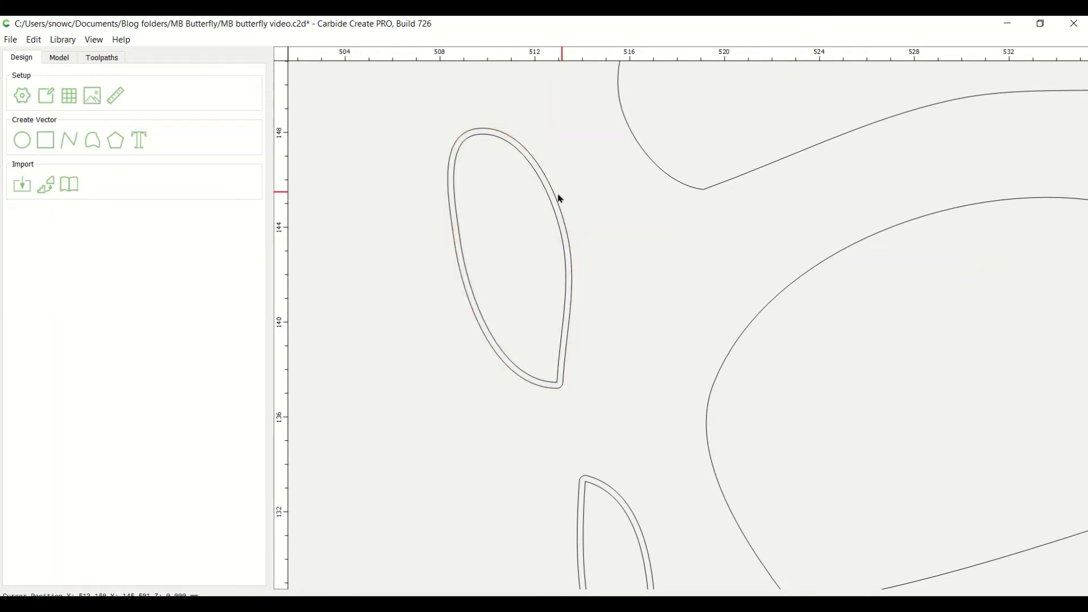
left_click(548, 205)
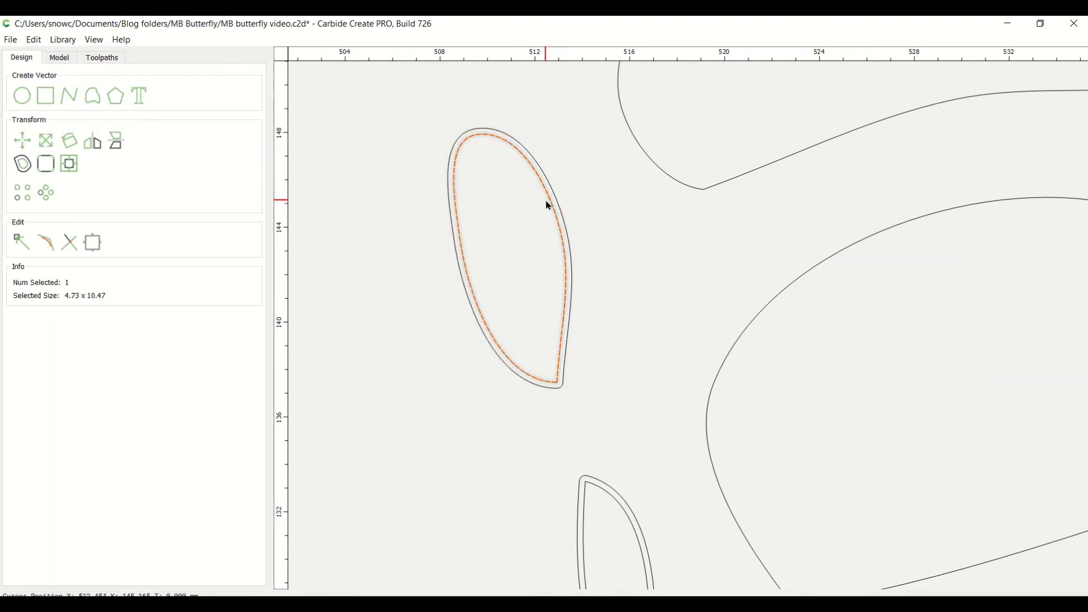
key("Delete")
left_click(586, 526)
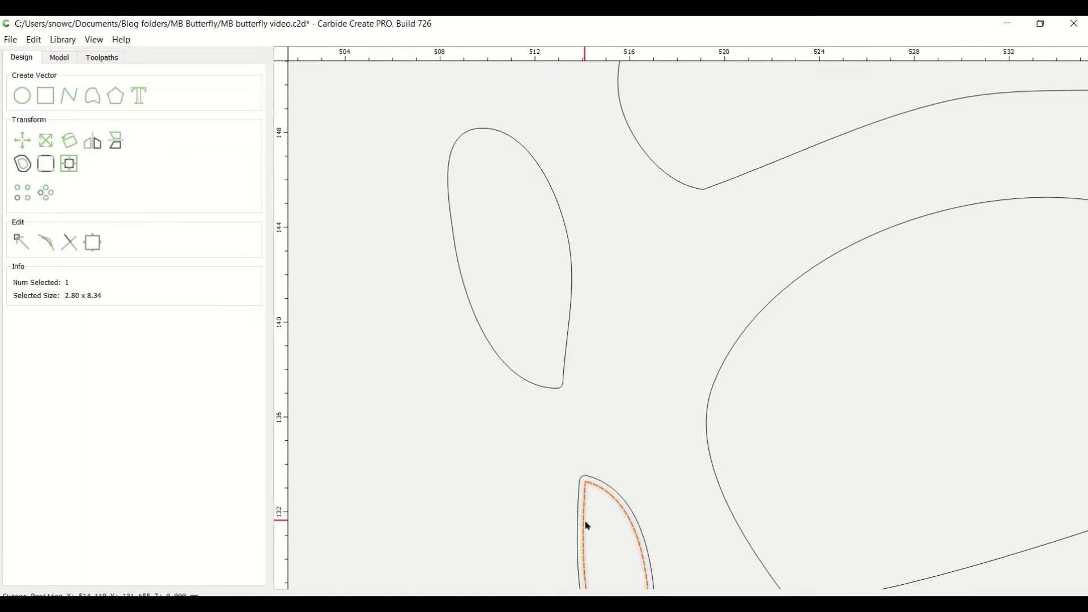
key("Delete")
Delete the original inner outline of the lowest small oval marking, keeping its offset outline
scroll(583, 517, "down", 4)
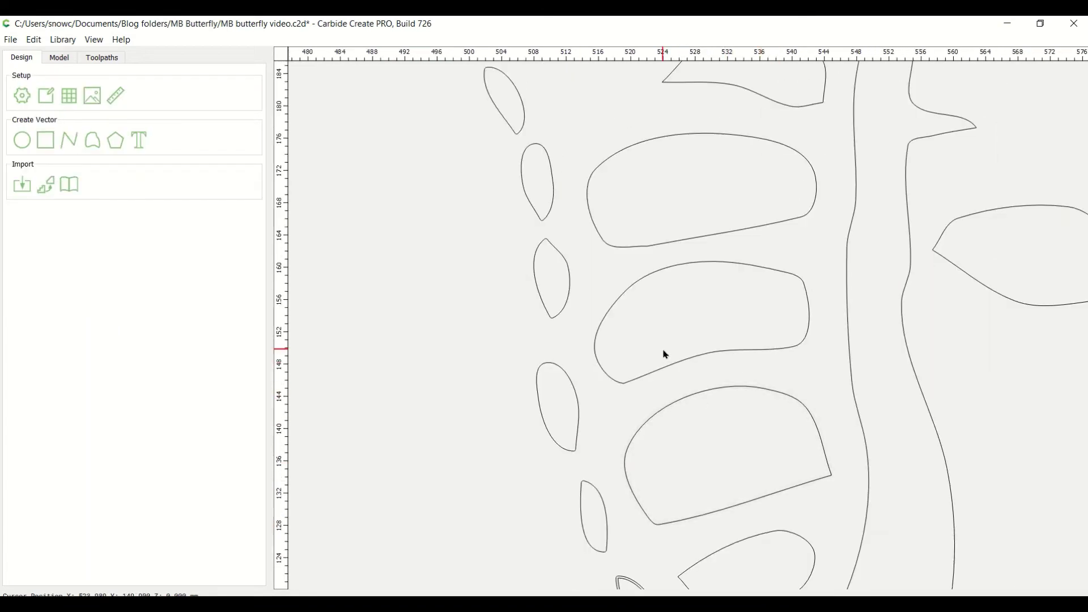
scroll(665, 341, "down", 3)
scroll(660, 476, "up", 4)
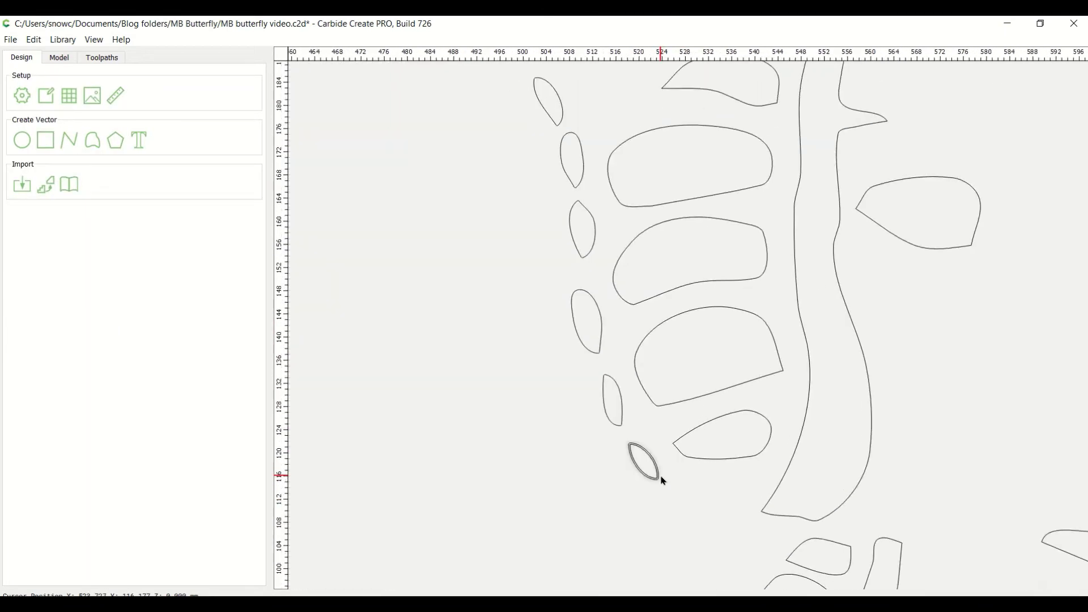
scroll(652, 466, "up", 1)
left_click(645, 471)
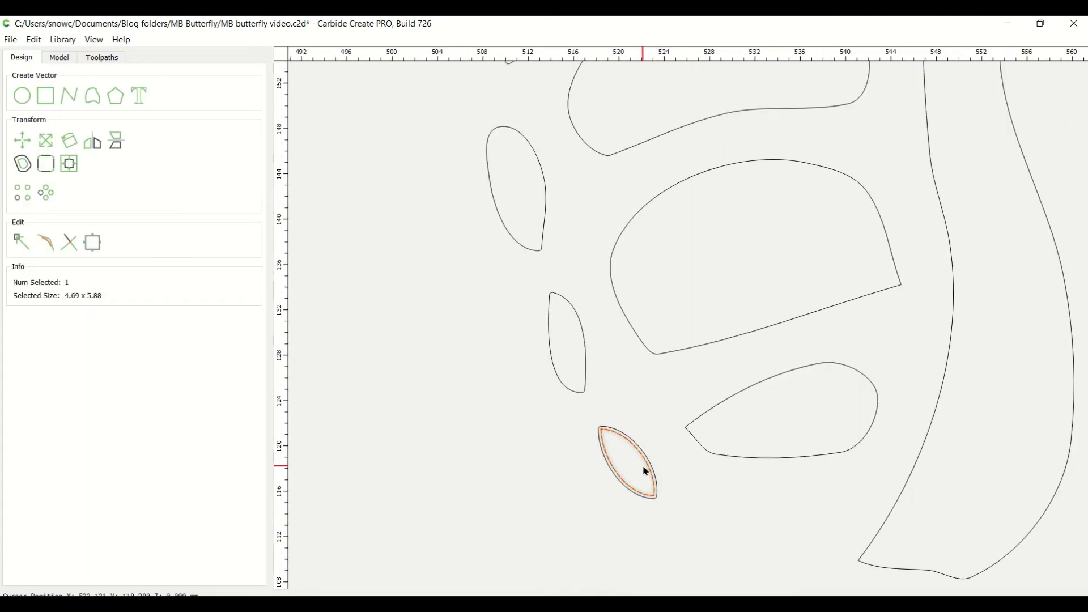
key("Escape")
scroll(644, 469, "down", 8)
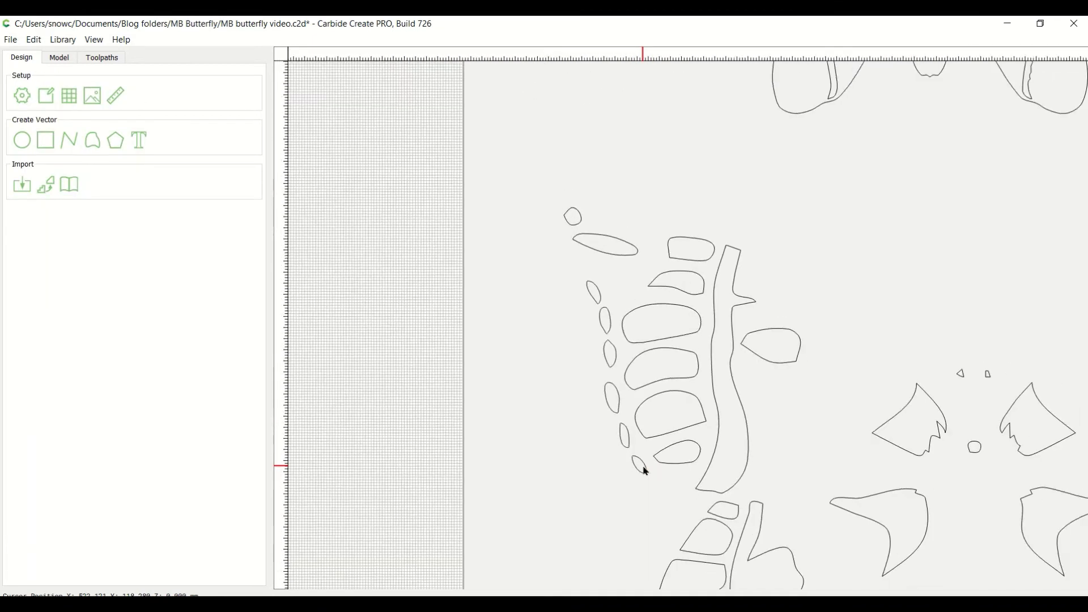
Examine the prepared set of small inner wing markings, body and eye shapes beside the stock
right_click_drag(724, 433, 678, 367)
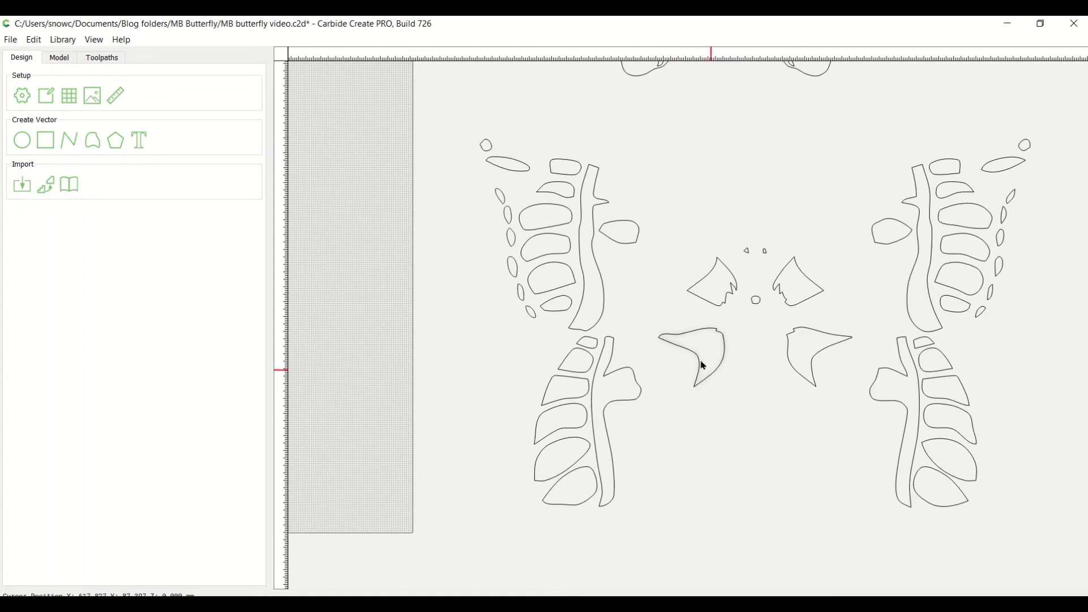
scroll(704, 345, "down", 3)
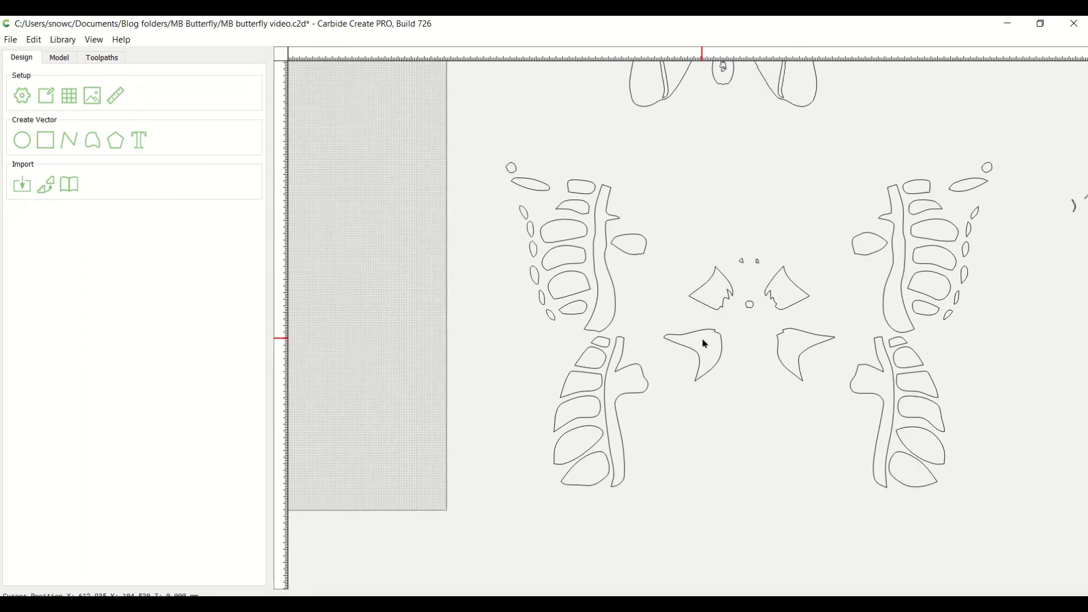
scroll(705, 345, "down", 1)
scroll(690, 285, "down", 2)
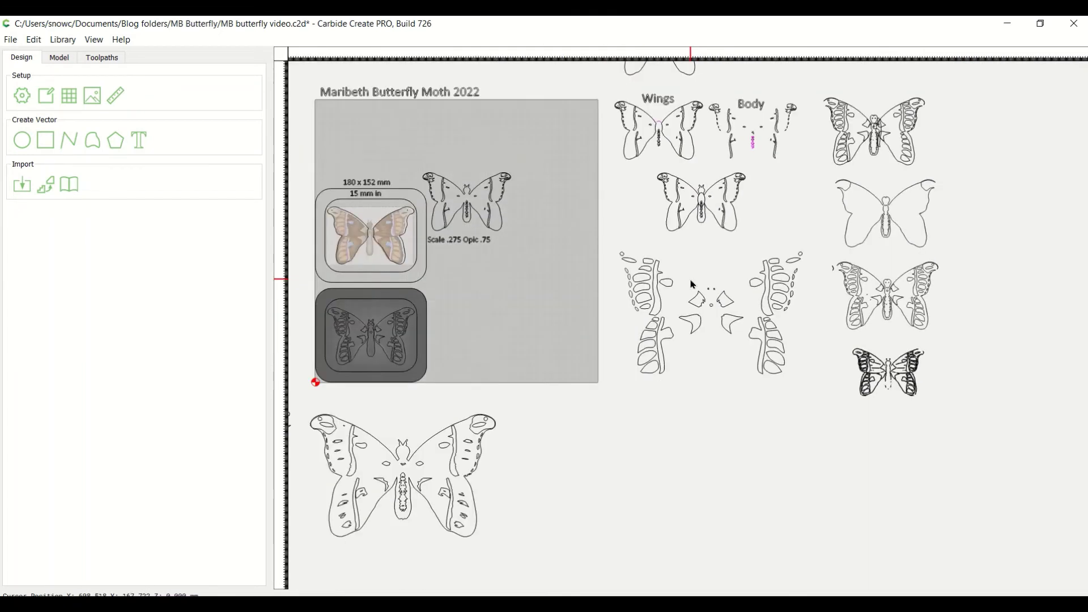
right_click_drag(553, 313, 918, 306)
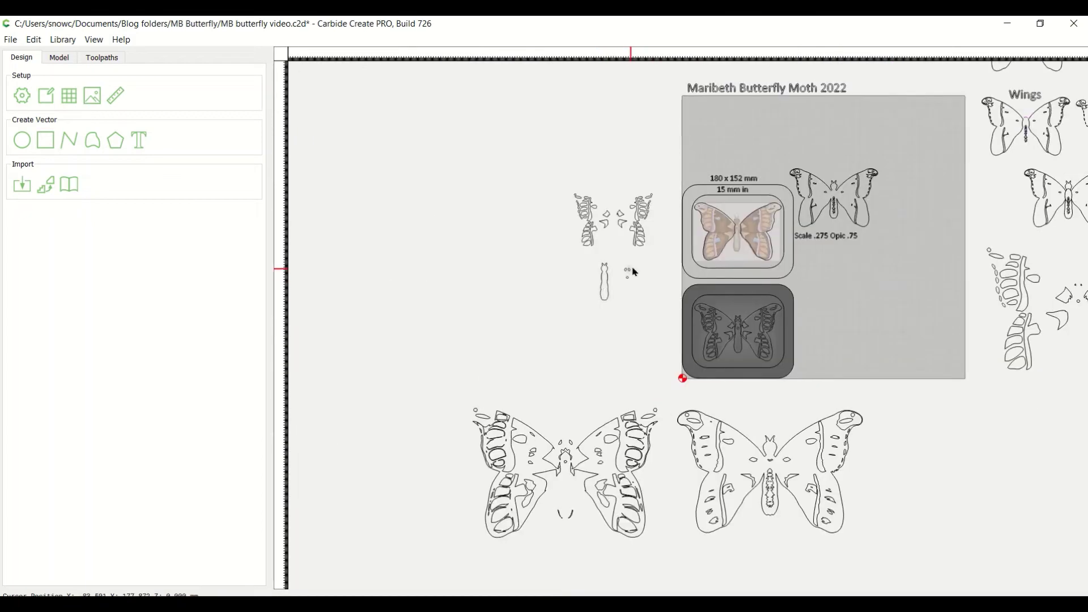
scroll(627, 272, "up", 2)
scroll(648, 225, "up", 1)
left_click_drag(483, 97, 685, 236)
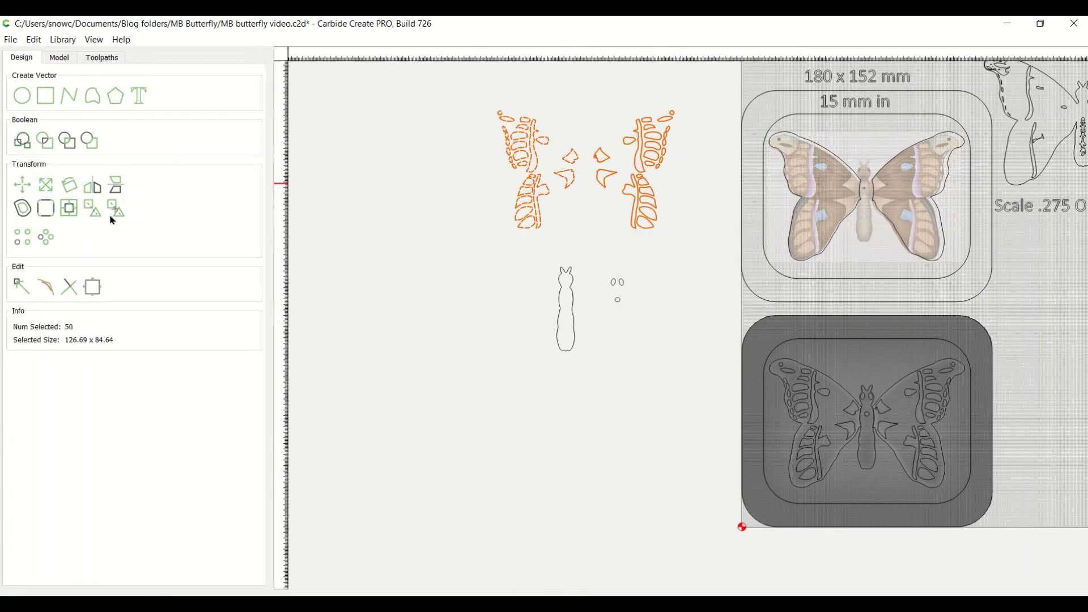
left_click(415, 267)
left_click(540, 228)
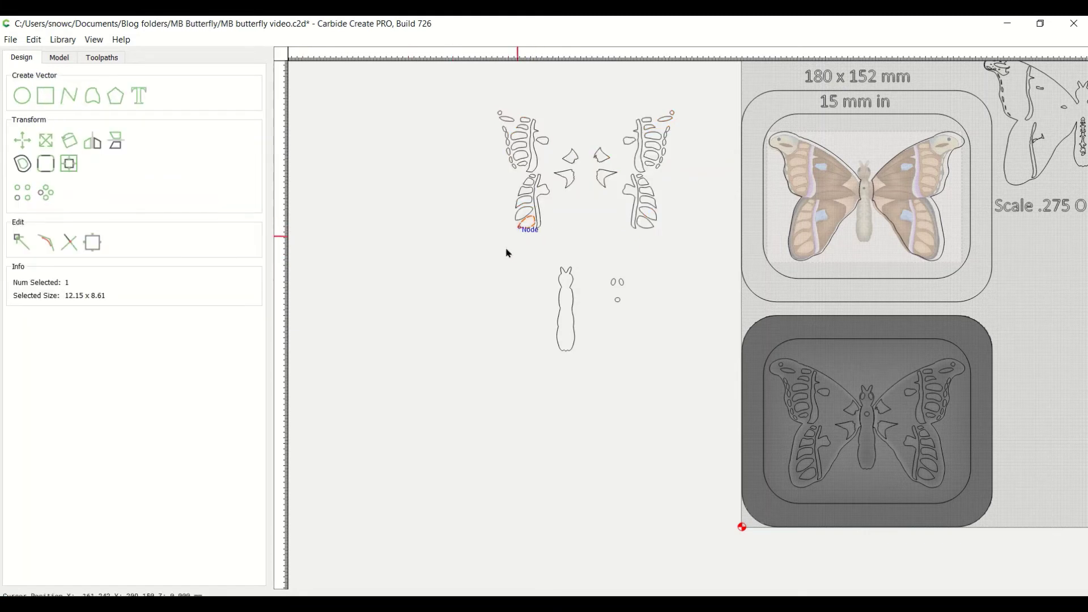
Move the complete set of inner wing marking vectors onto the butterfly reference image, aligned with its wing markings
left_click_drag(467, 81, 691, 254)
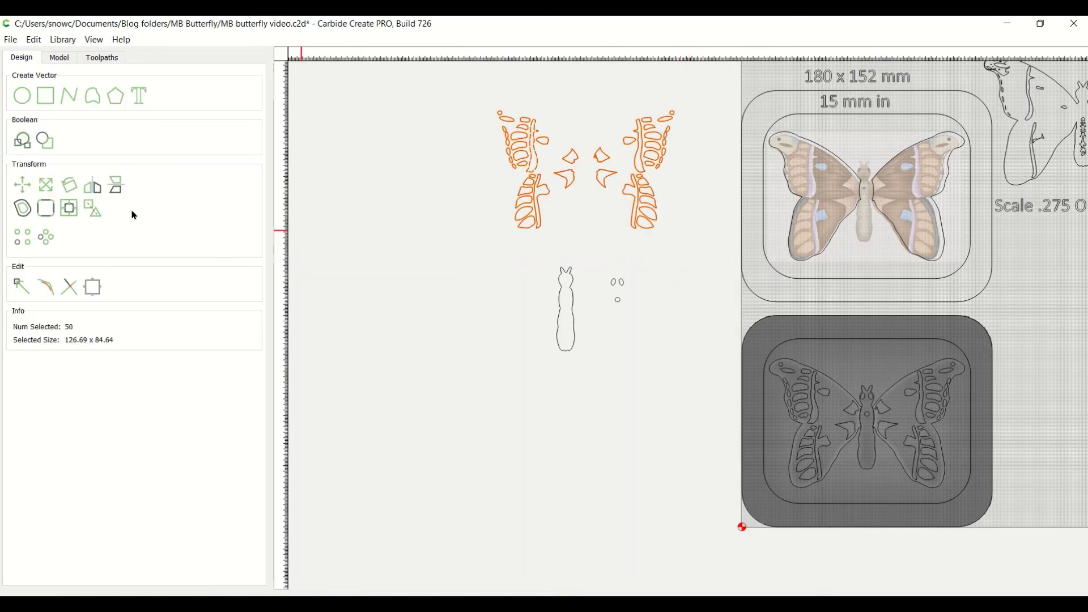
left_click(391, 255)
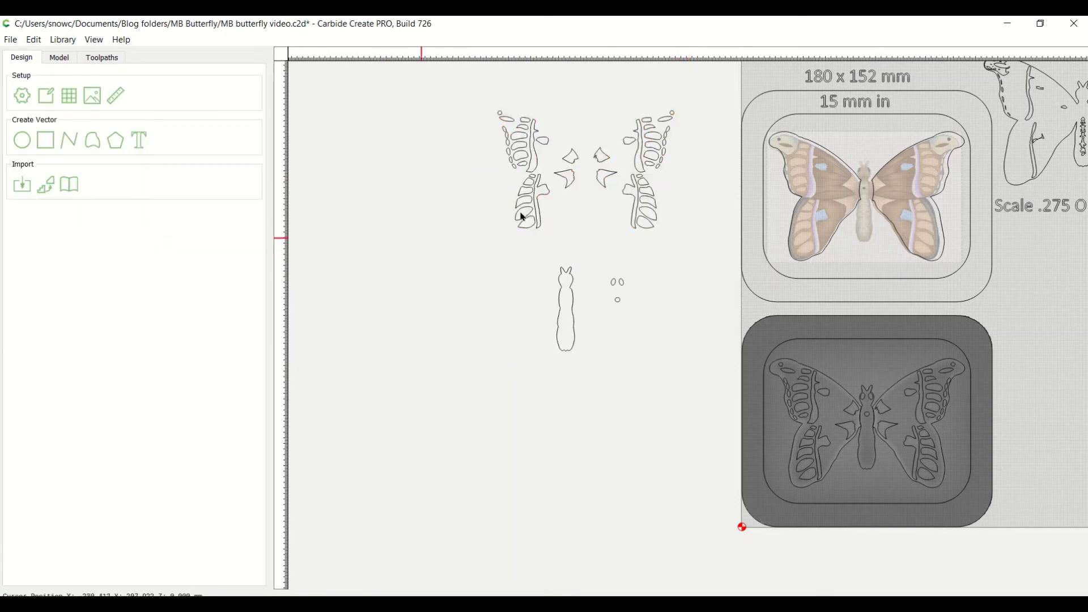
middle_click_drag(610, 220, 476, 229)
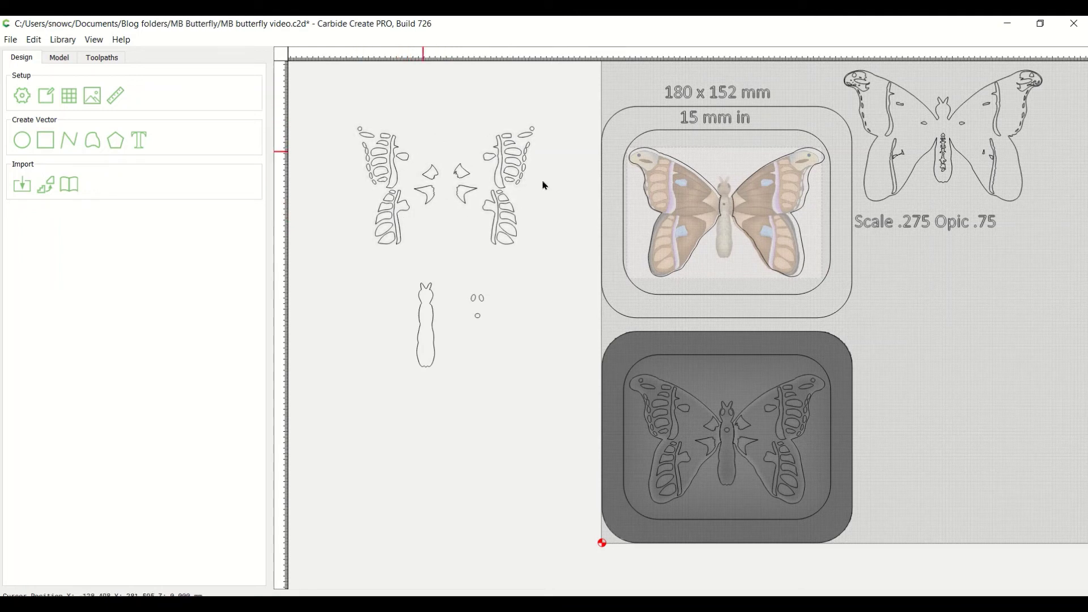
left_click(405, 213)
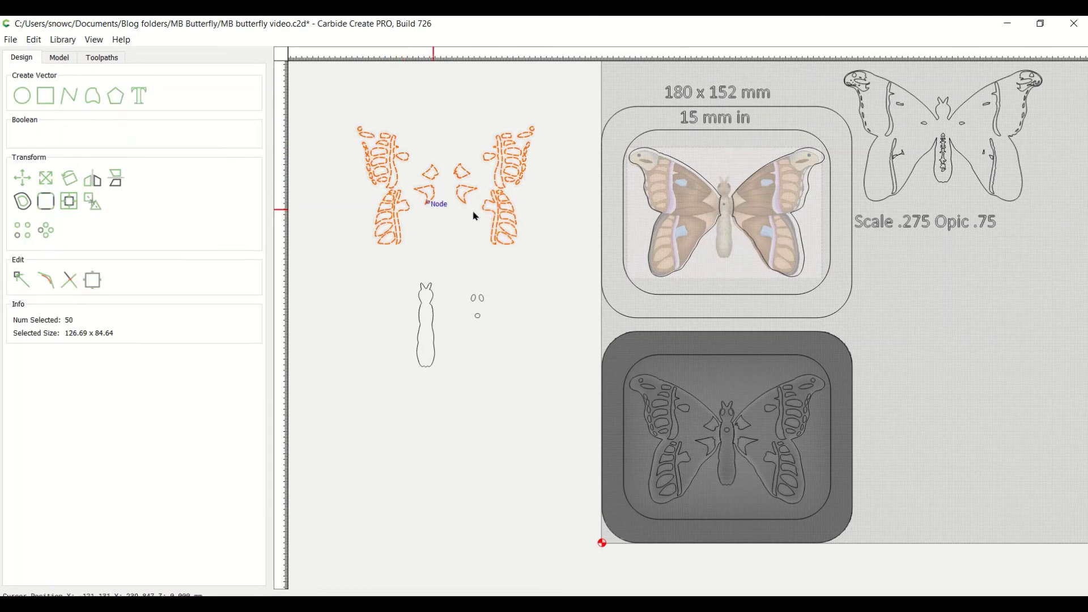
left_click_drag(388, 213, 669, 241)
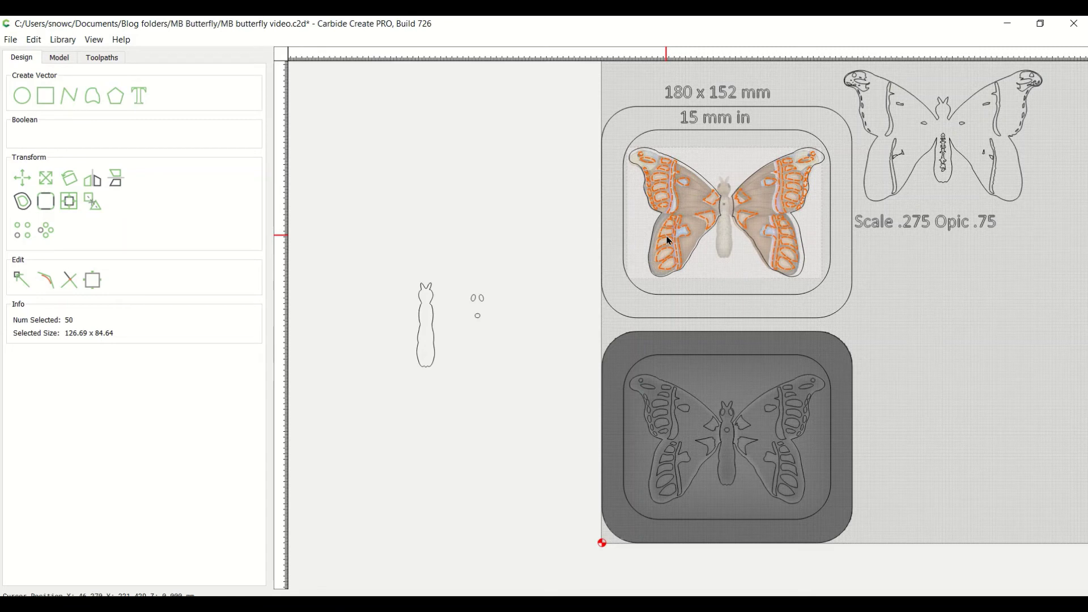
scroll(692, 237, "up", 4)
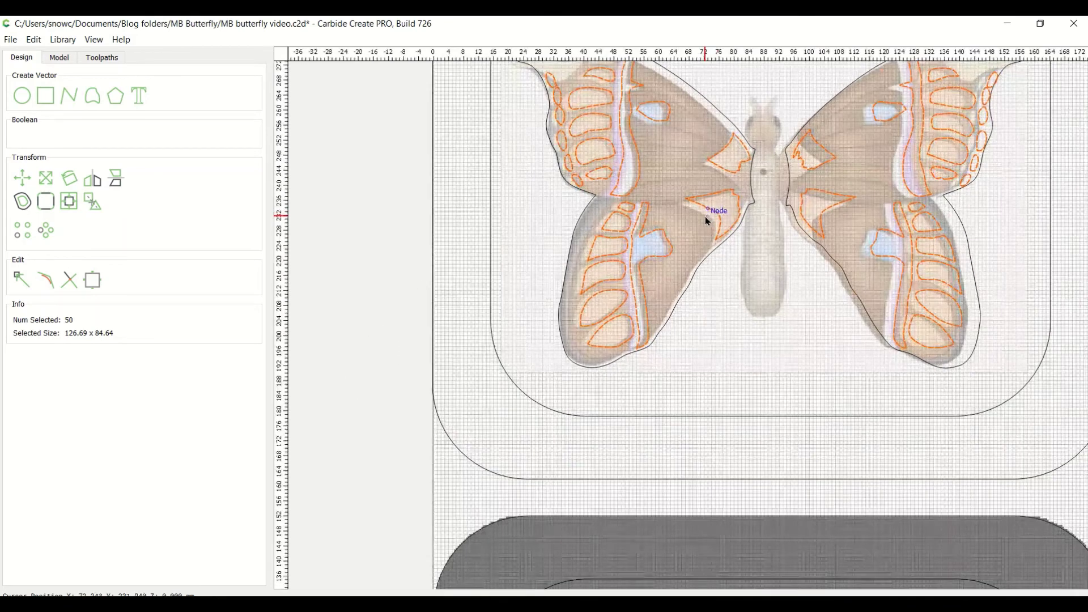
left_click_drag(708, 219, 728, 240)
scroll(722, 234, "up", 4)
scroll(728, 239, "down", 10)
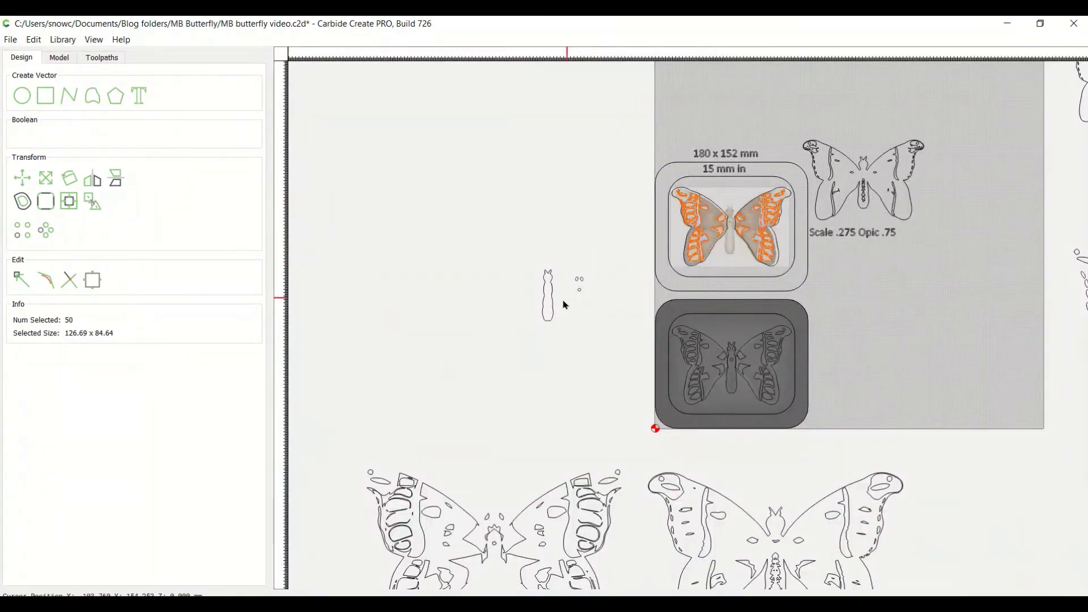
scroll(667, 227, "down", 3)
scroll(667, 226, "down", 2)
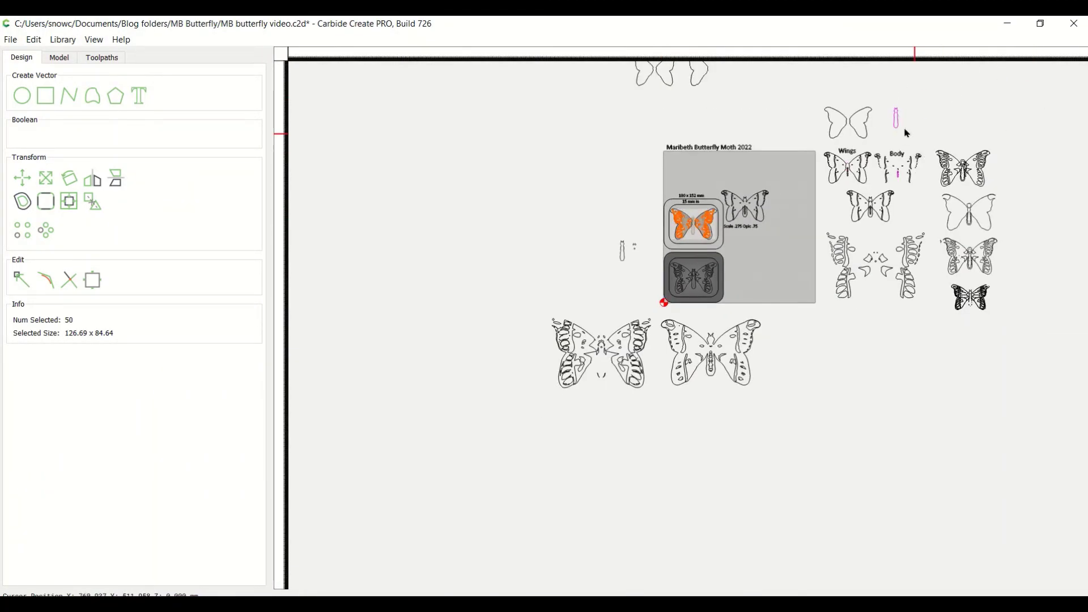
mouse_move(897, 119)
left_mouse_down()
mouse_move(500, 365)
mouse_move(665, 295)
mouse_move(900, 120)
mouse_move(902, 137)
left_mouse_up()
scroll(929, 77, "up", 3)
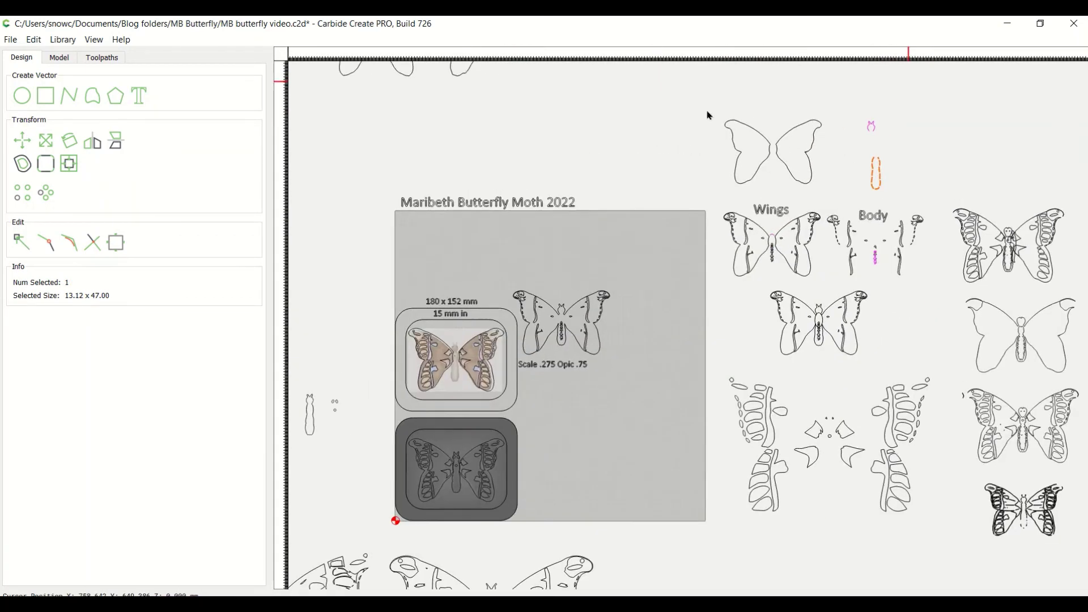
left_click(42, 43)
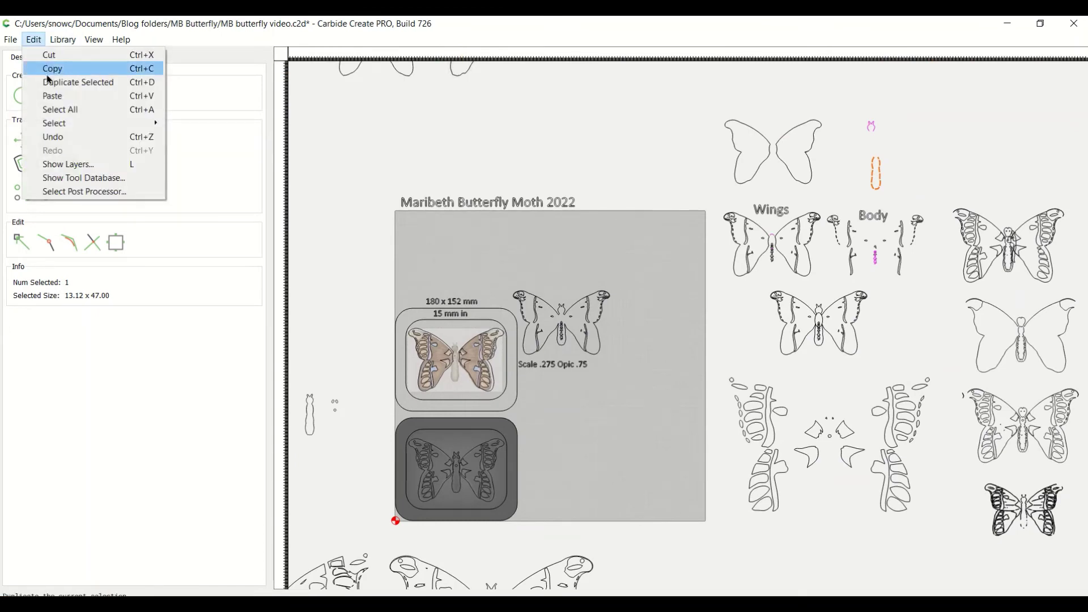
left_click(68, 146)
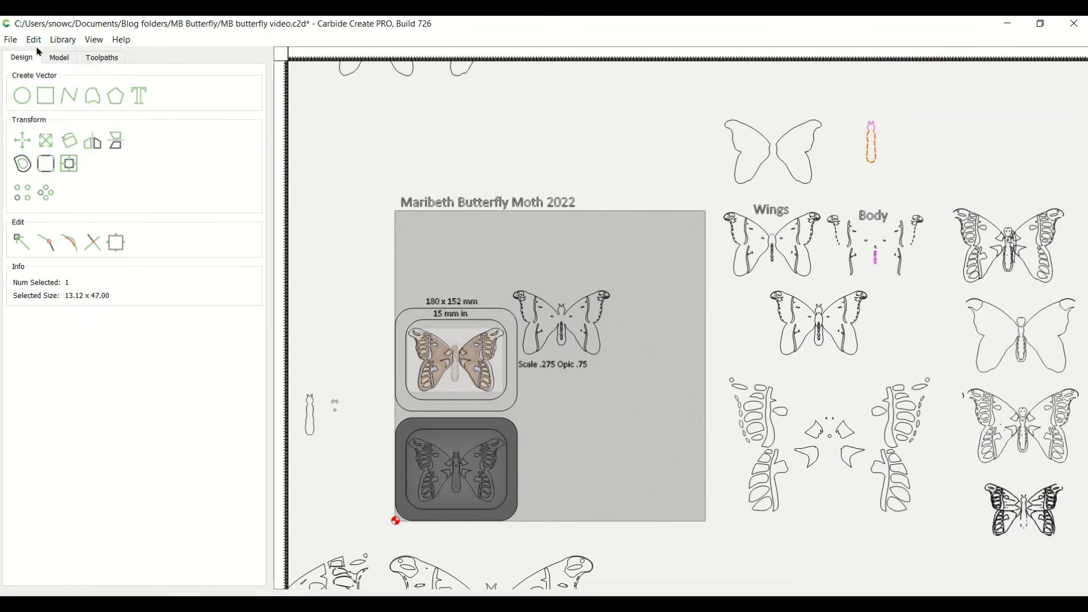
left_click(37, 43)
left_click(57, 137)
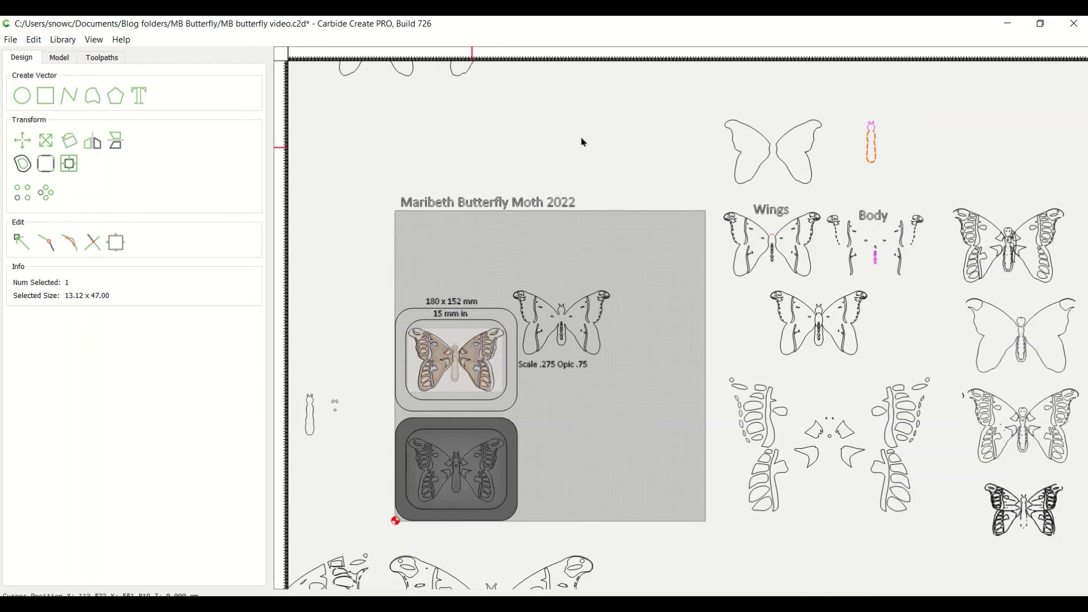
Join the head and lower body outlines above the Body label into one vector
left_click_drag(867, 95, 882, 170)
left_click(883, 141)
left_click(877, 146)
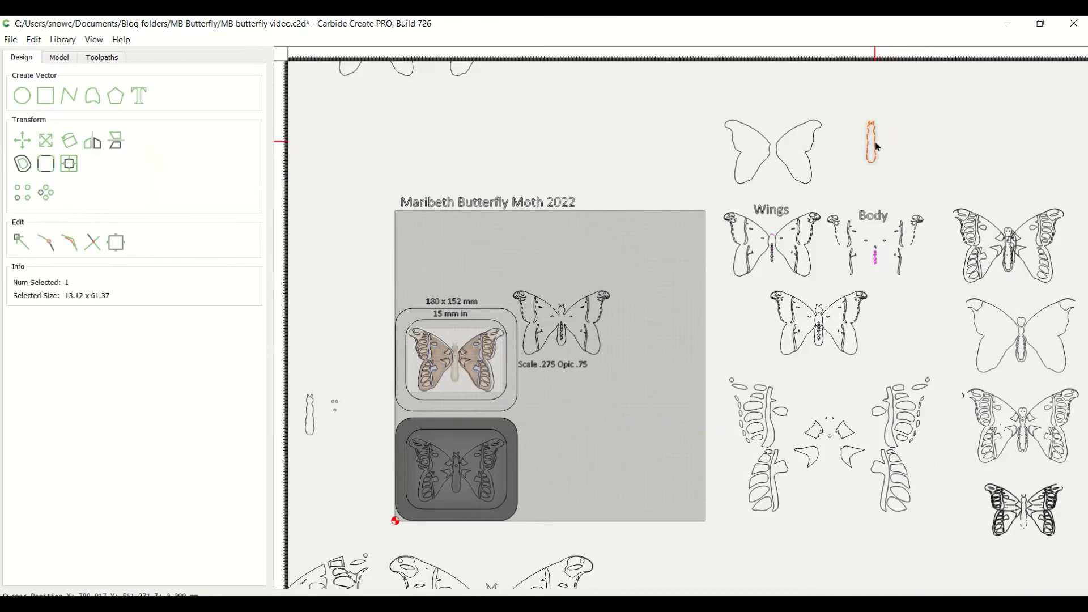
scroll(879, 138, "up", 5)
scroll(886, 114, "up", 1)
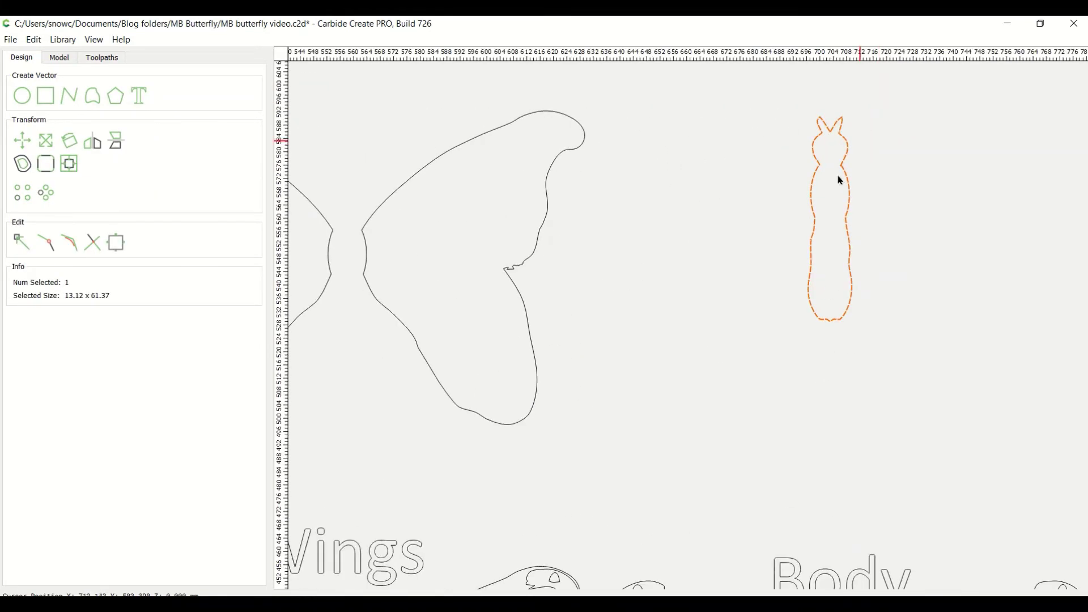
left_click(877, 182)
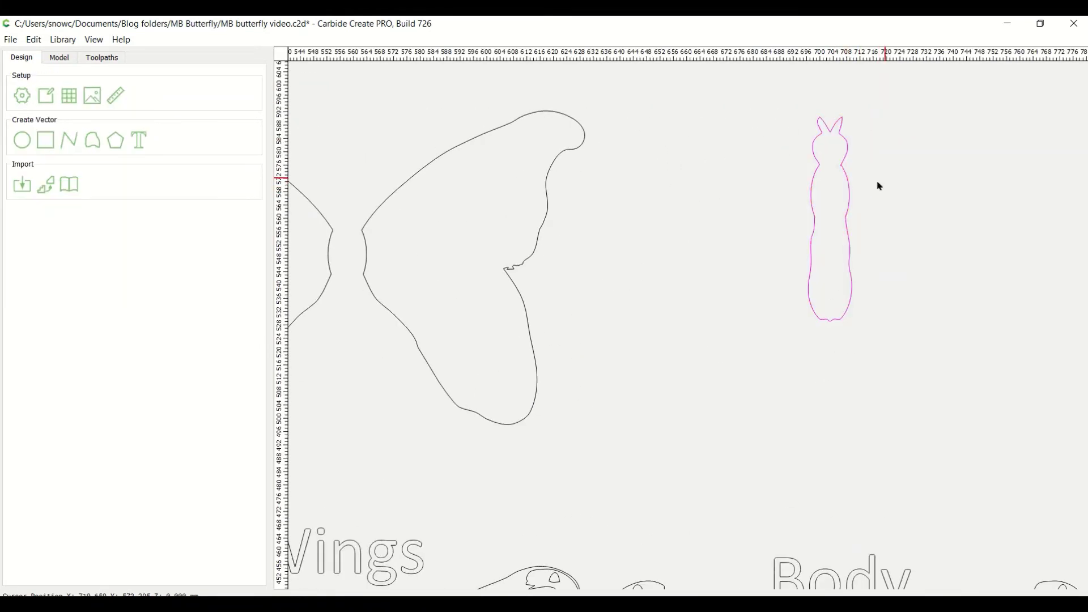
Try to delete the overshooting end node on the right side of the body outline's neck
left_click(849, 194)
scroll(849, 183, "up", 1)
scroll(850, 182, "up", 10)
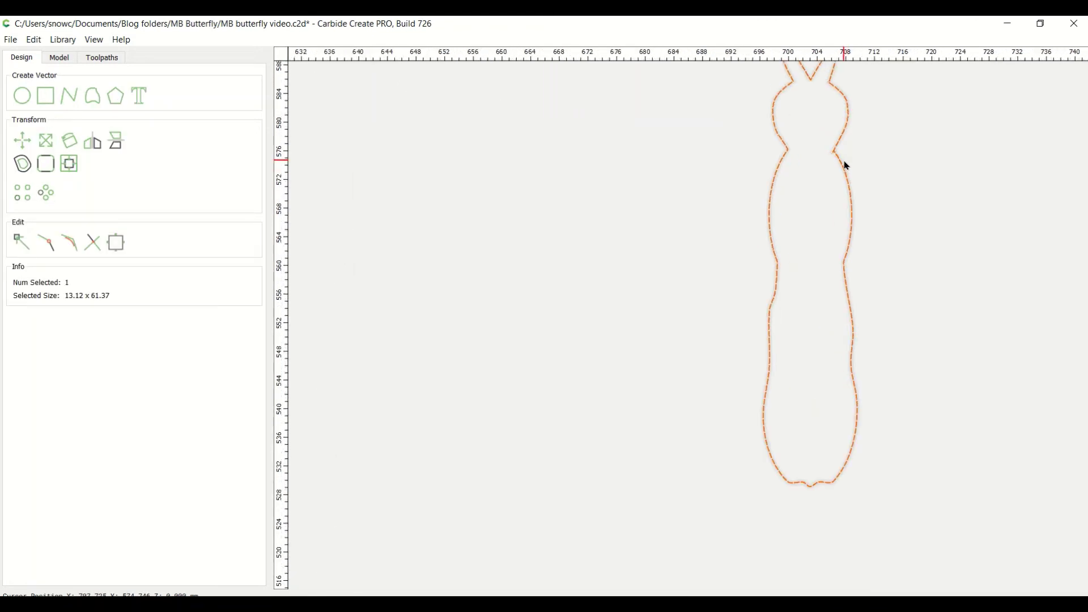
scroll(816, 141, "up", 3)
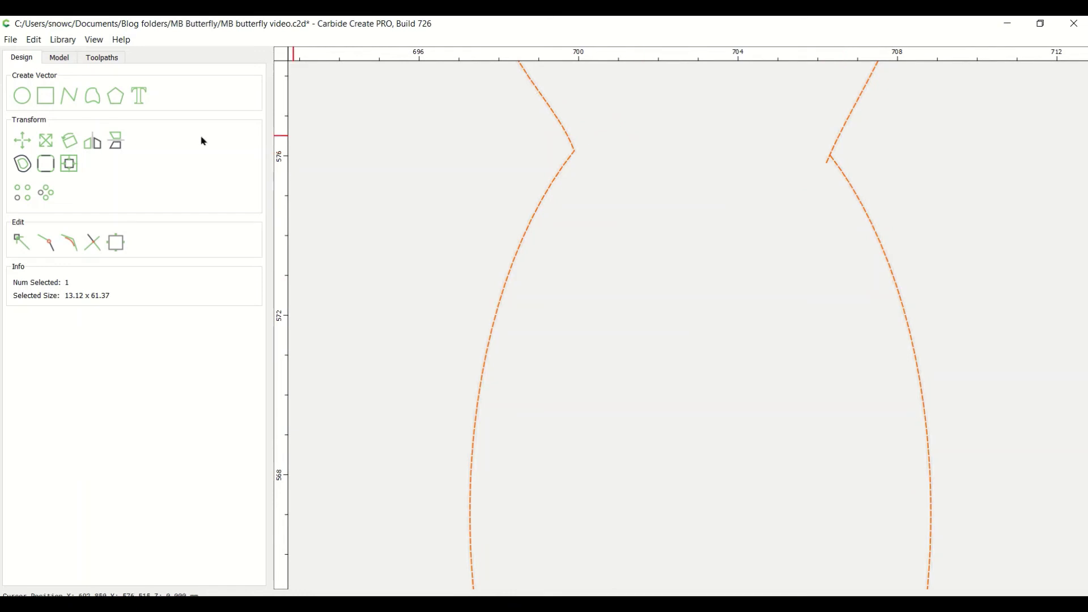
left_click(17, 240)
scroll(842, 173, "up", 5)
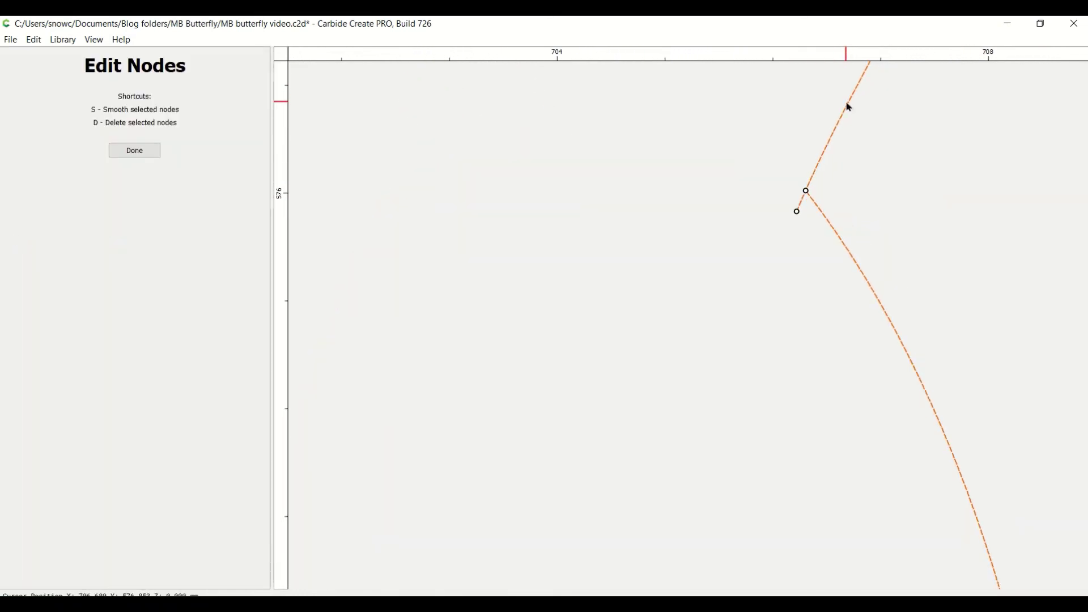
scroll(816, 213, "up", 2)
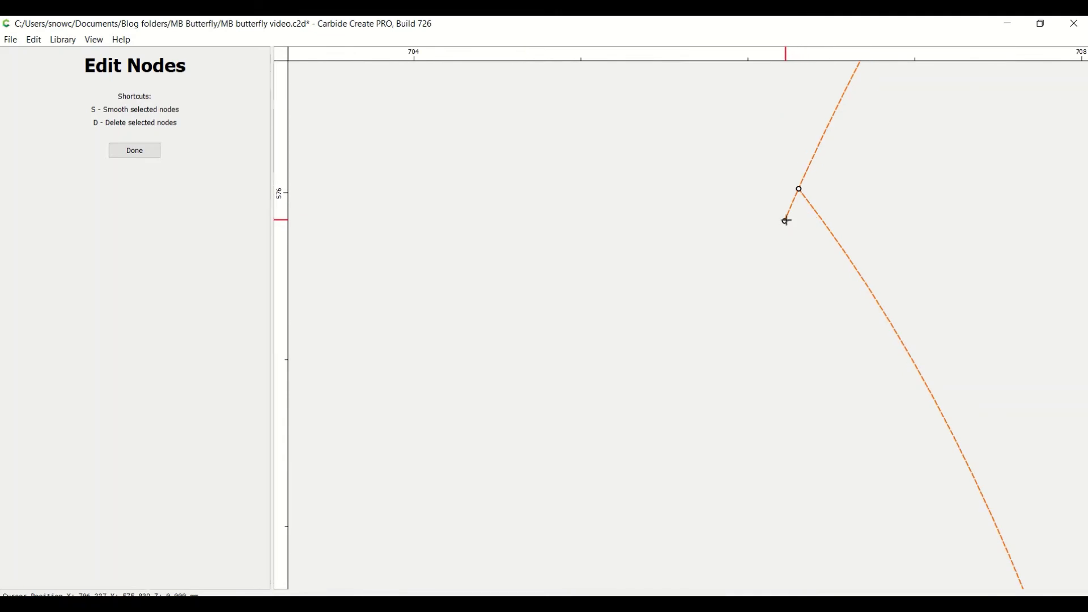
left_click(786, 221)
scroll(790, 226, "down", 4)
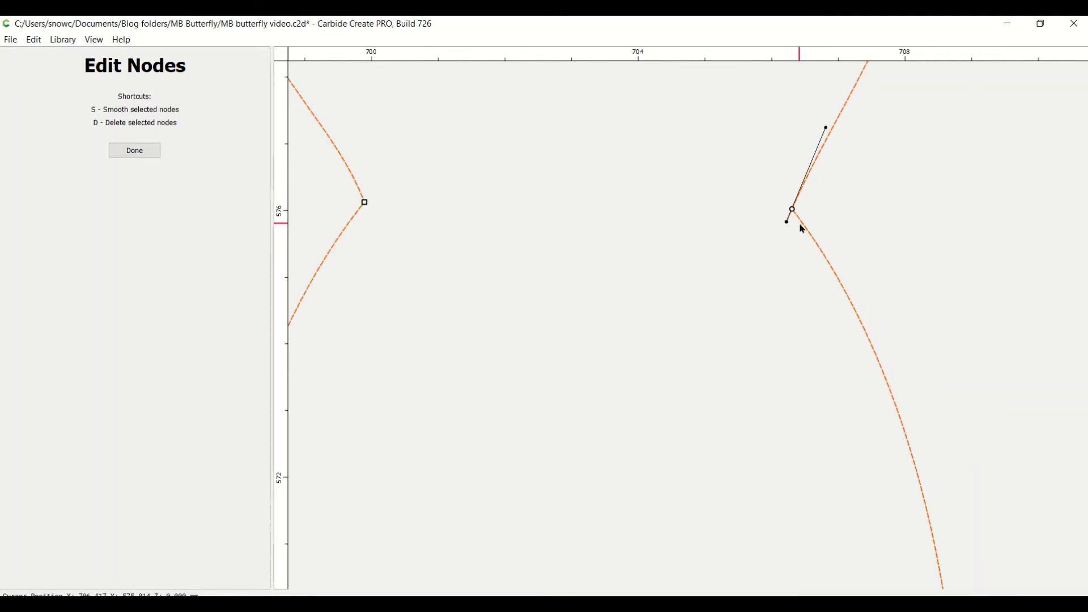
key("d")
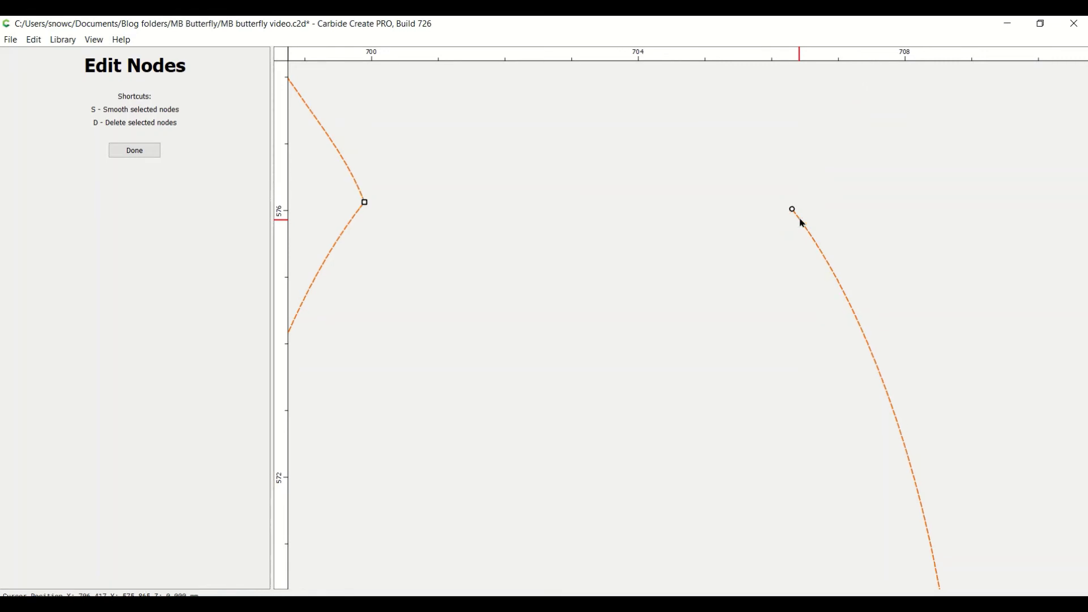
Undo the node deletion at the body's neck and leave node editing
left_click(33, 40)
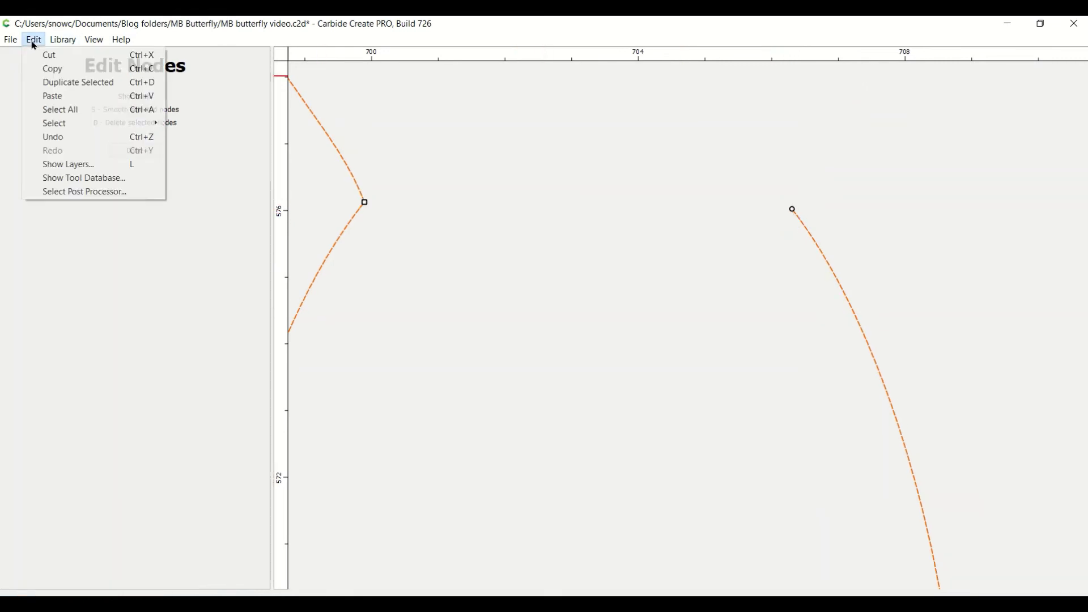
left_click(39, 137)
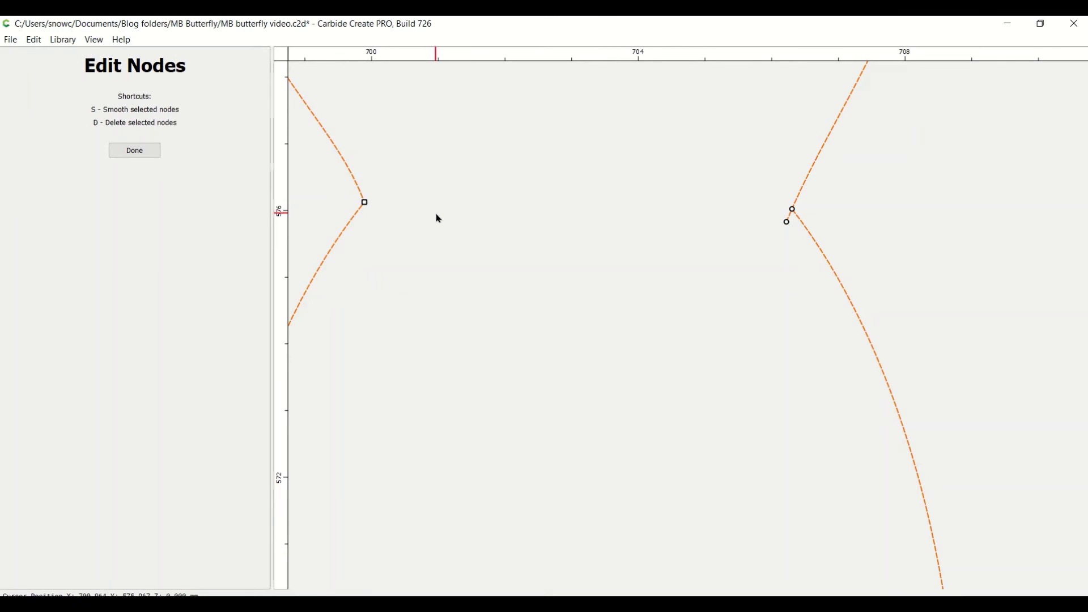
left_click(490, 200)
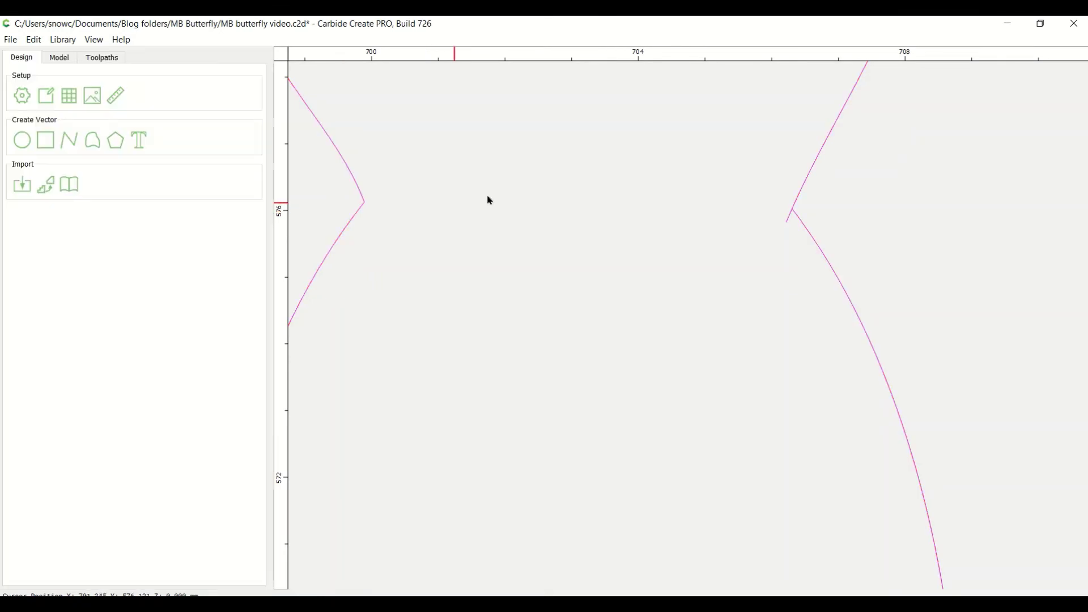
Move the overshooting end node at the right side of the body's neck onto the neighbouring open end
left_click(796, 199)
left_click(22, 240)
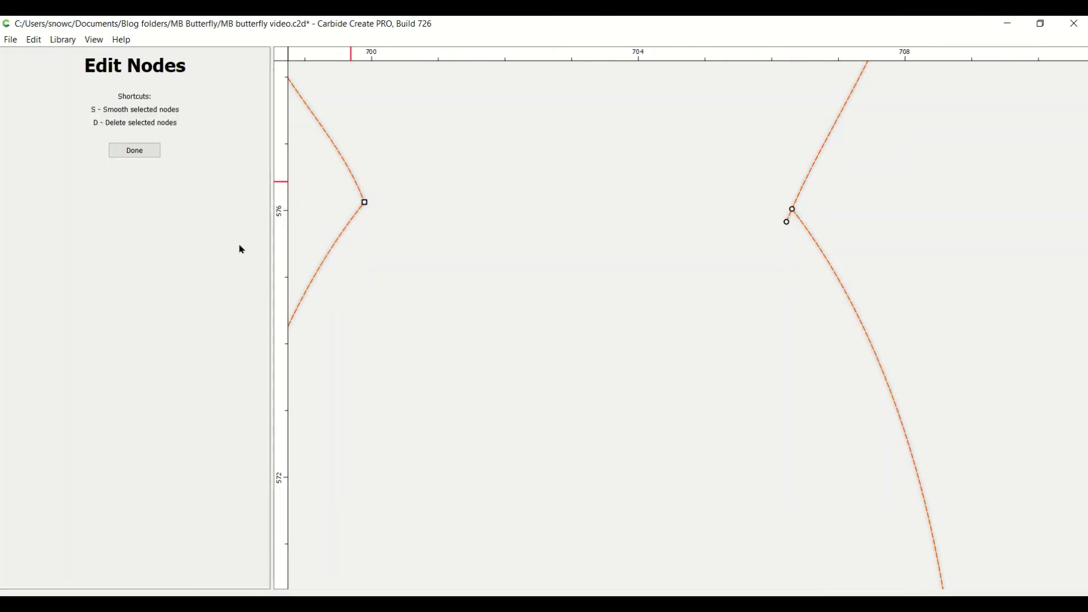
left_click(791, 210)
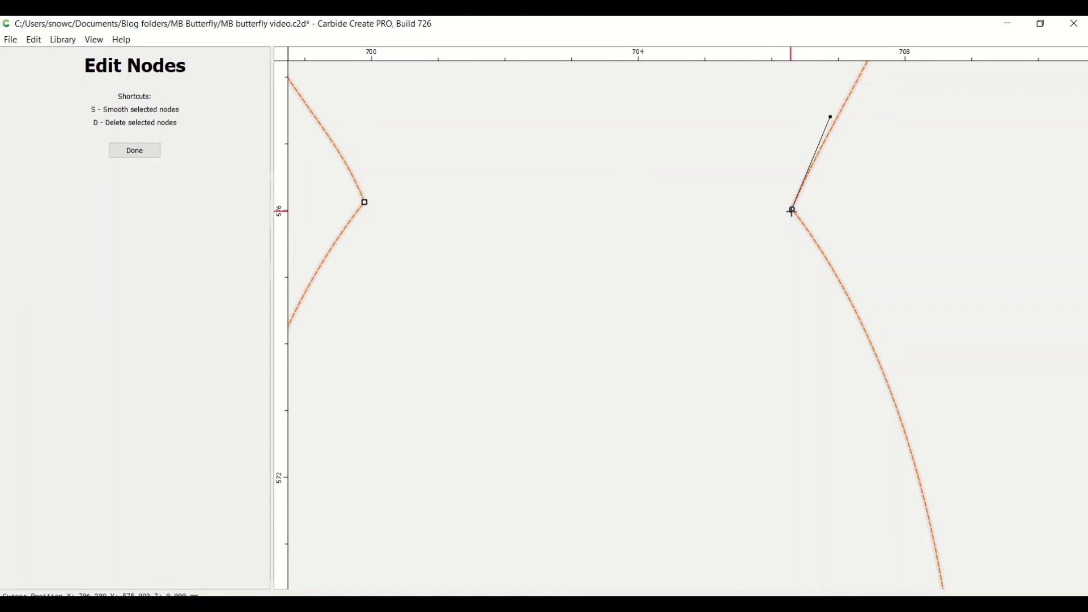
left_click_drag(793, 209, 792, 211)
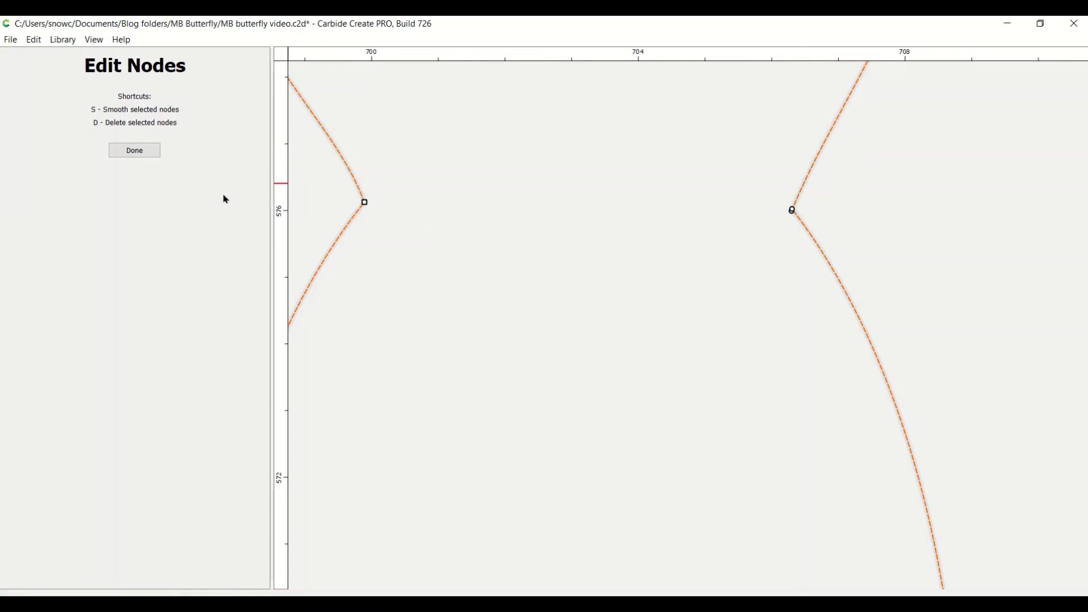
left_click(124, 153)
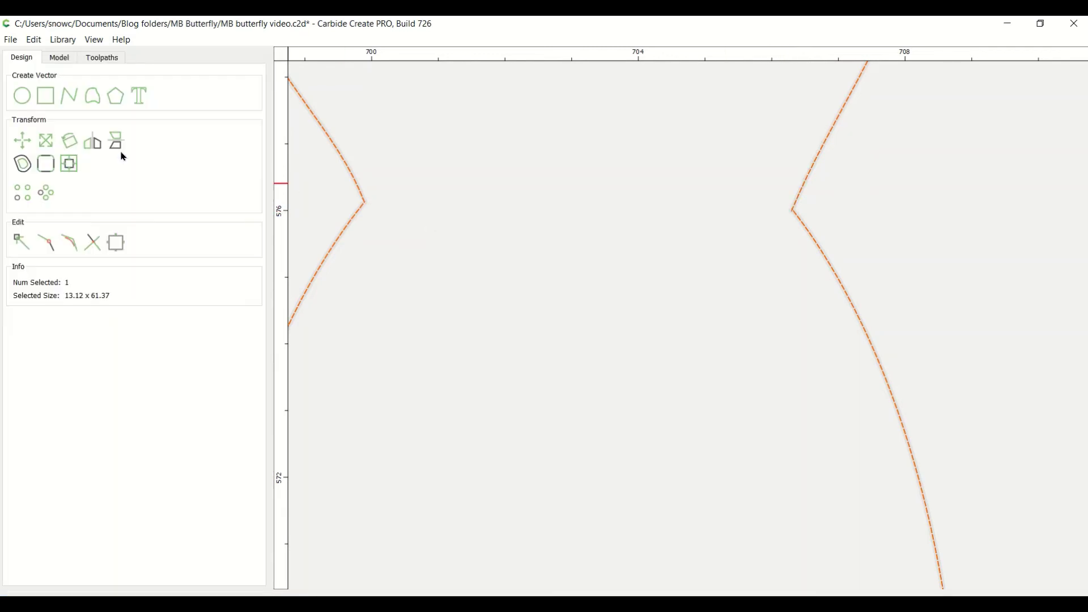
Join the body outline's open ends at the neck into a closed vector and check the joint
left_click(50, 242)
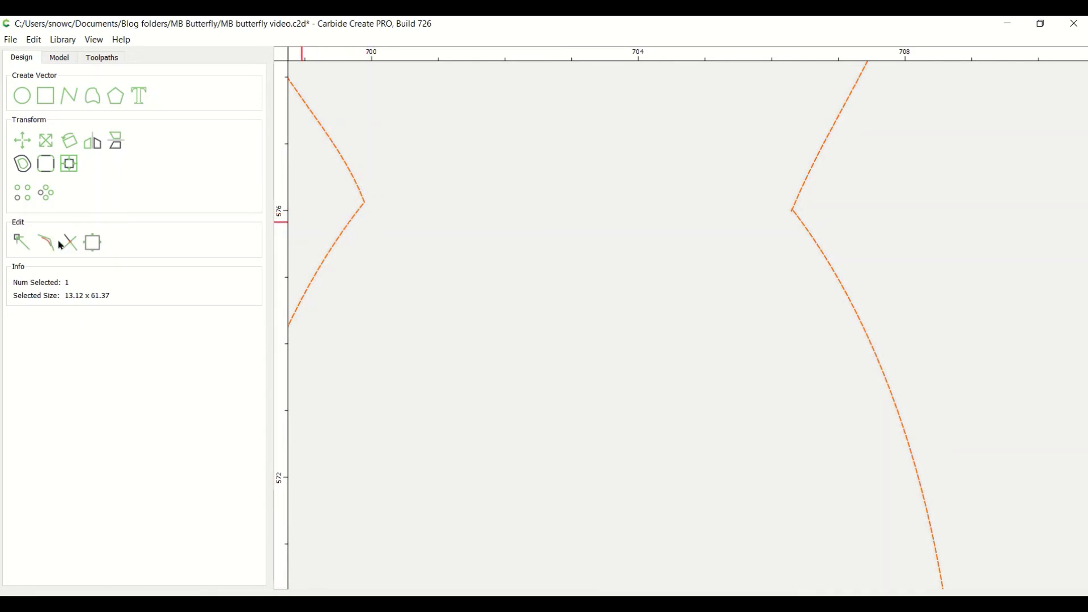
left_click(20, 241)
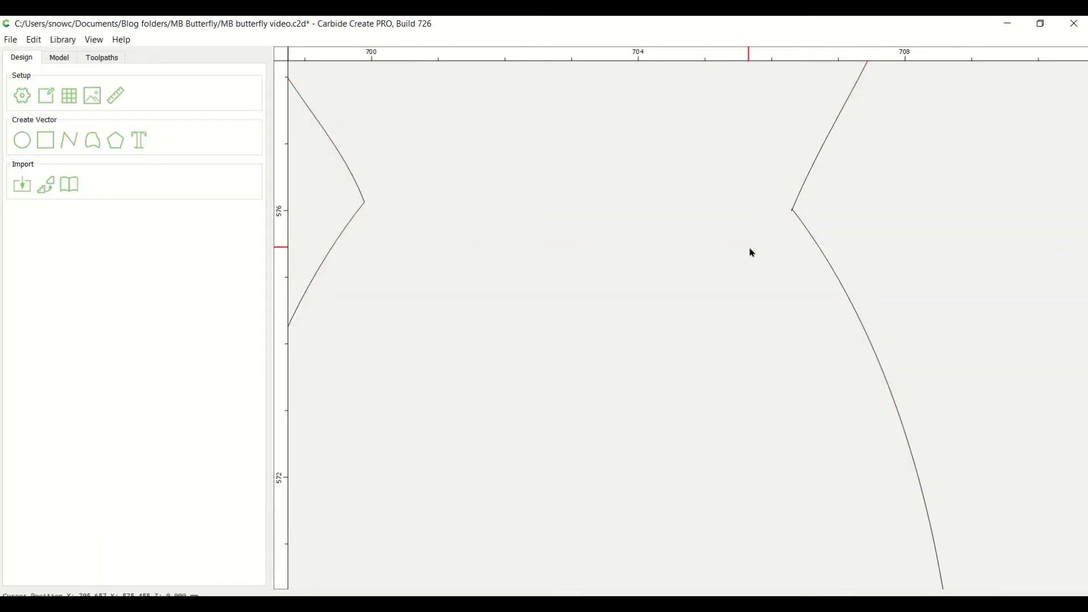
scroll(750, 249, "up", 5)
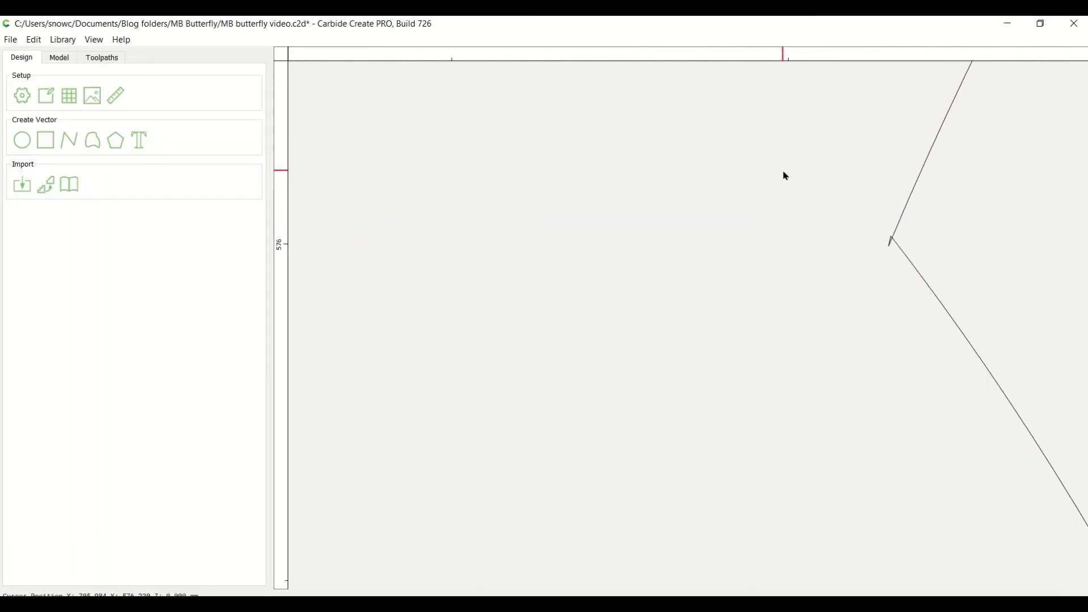
scroll(784, 175, "down", 4)
scroll(786, 175, "down", 8)
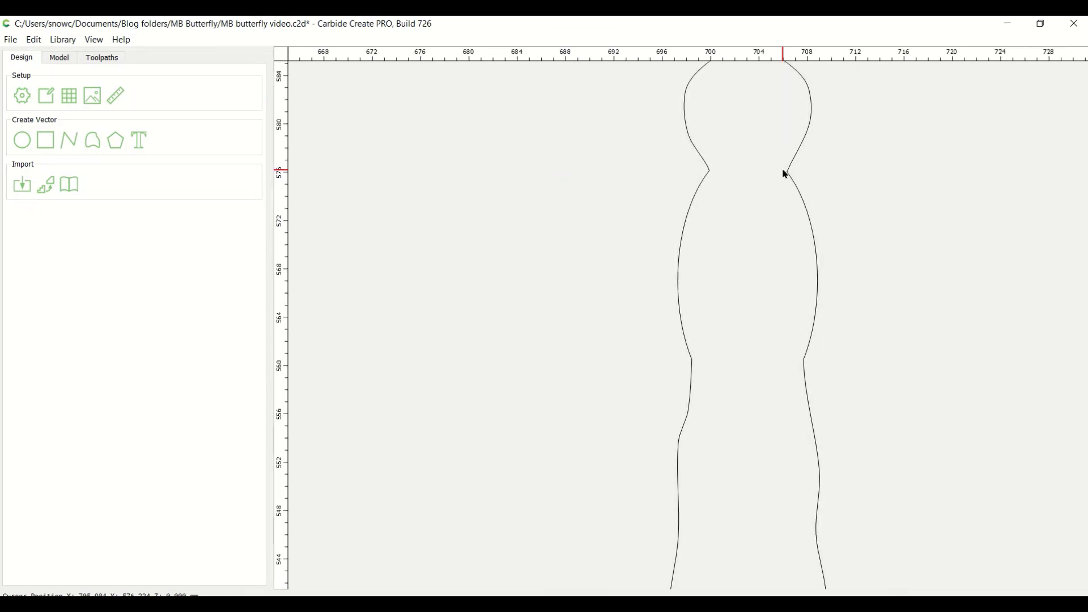
scroll(781, 178, "down", 6)
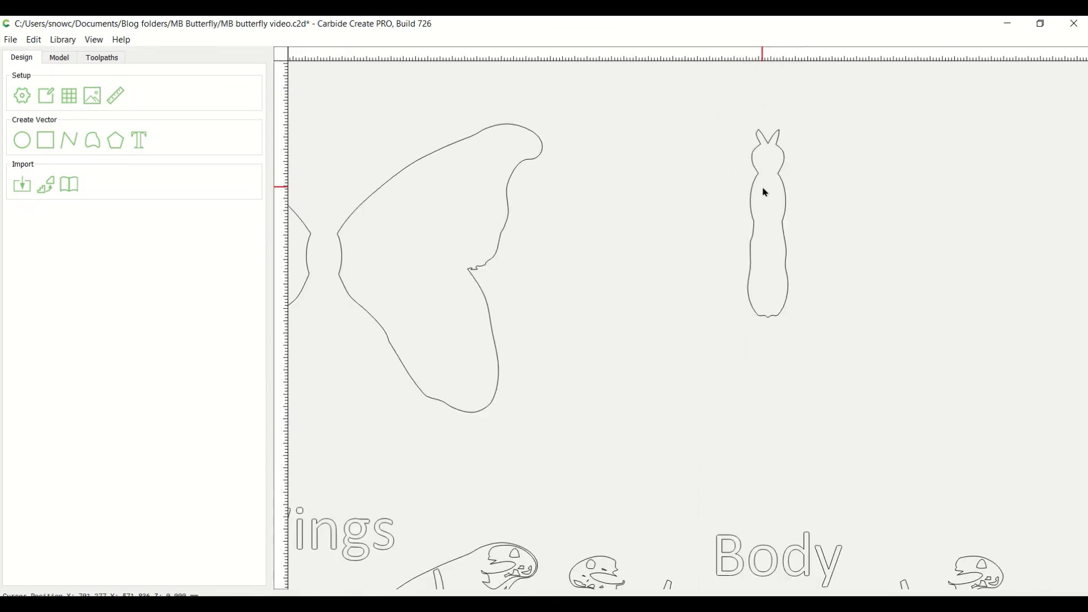
Move the closed body vector onto the body of the butterfly reference image in the stock
left_click(784, 196)
scroll(787, 197, "down", 6)
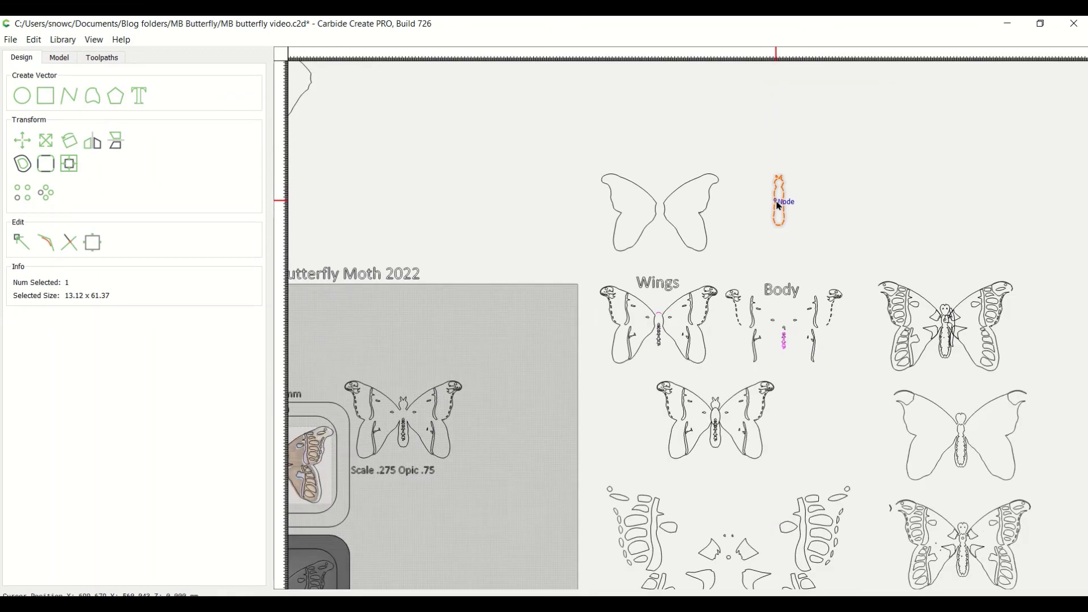
left_click_drag(776, 203, 433, 390)
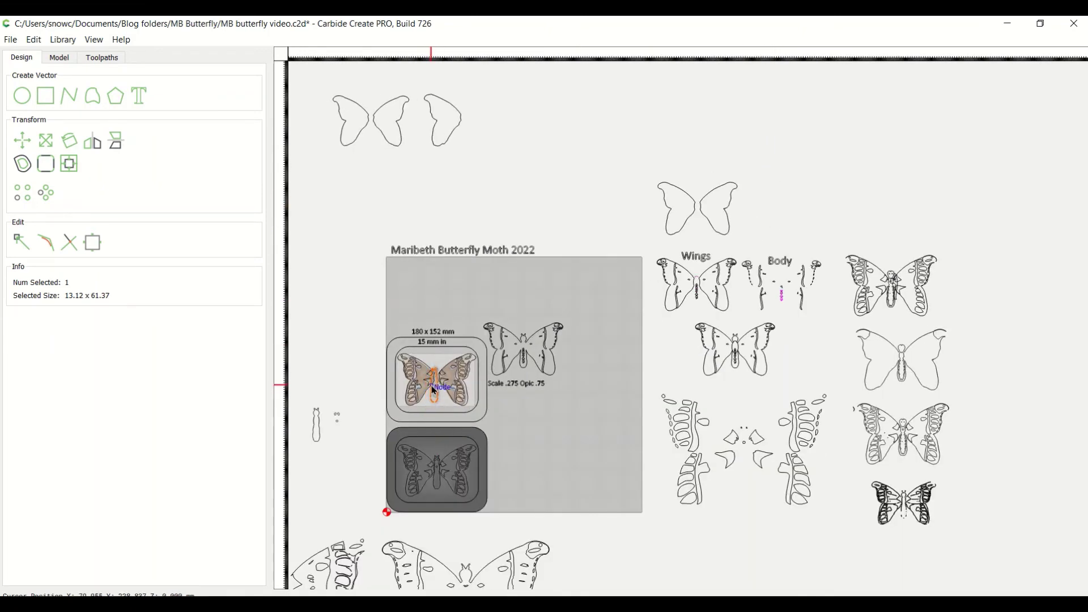
Try to align the body vector with the head and body of the butterfly reference image
scroll(433, 390, "up", 6)
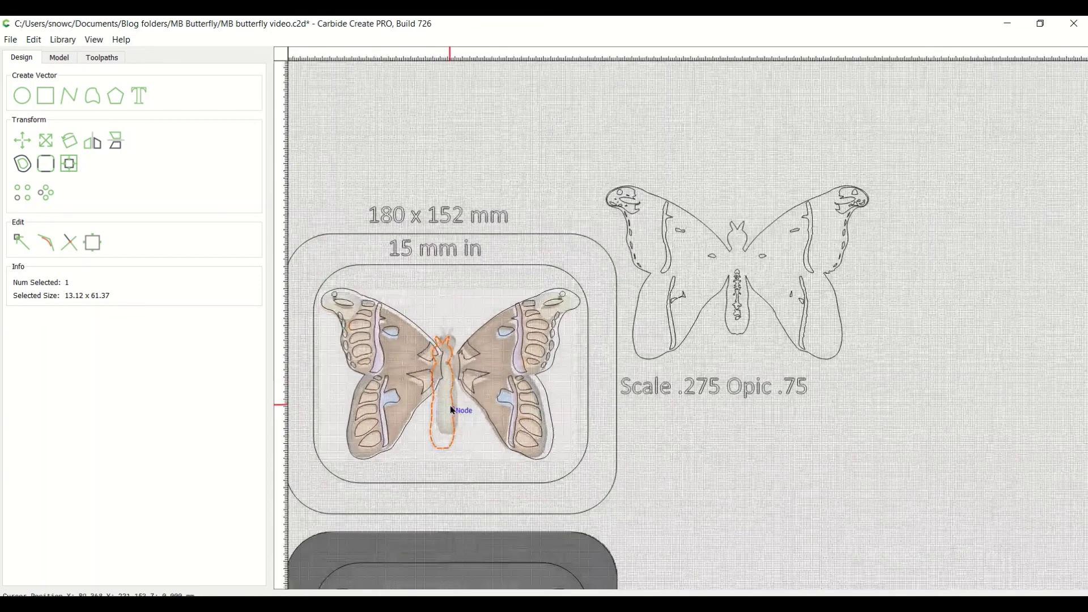
left_click_drag(455, 409, 459, 402)
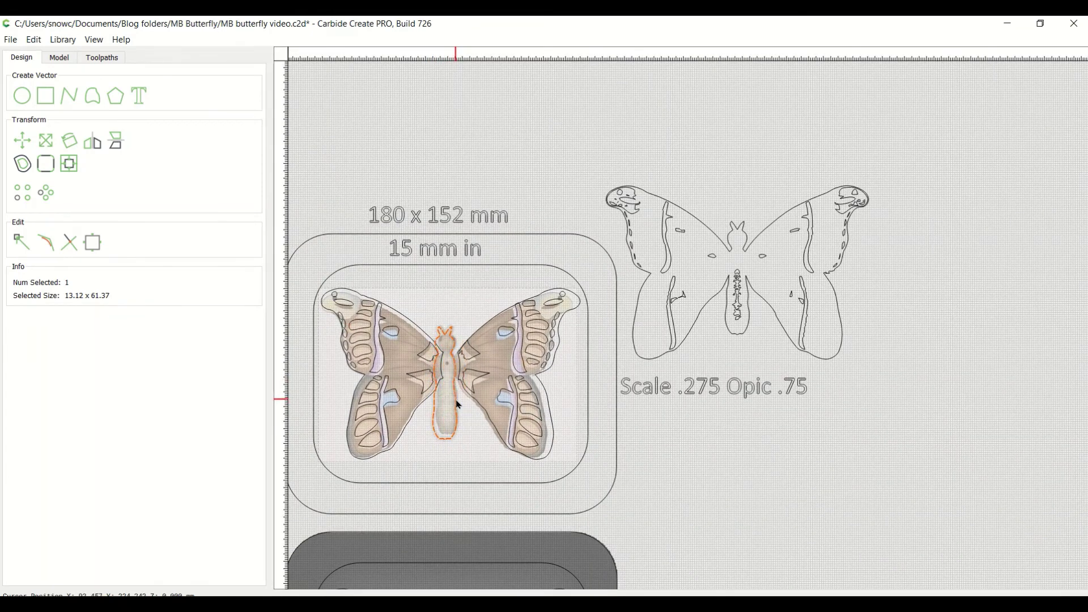
scroll(449, 401, "up", 5)
scroll(451, 355, "up", 1)
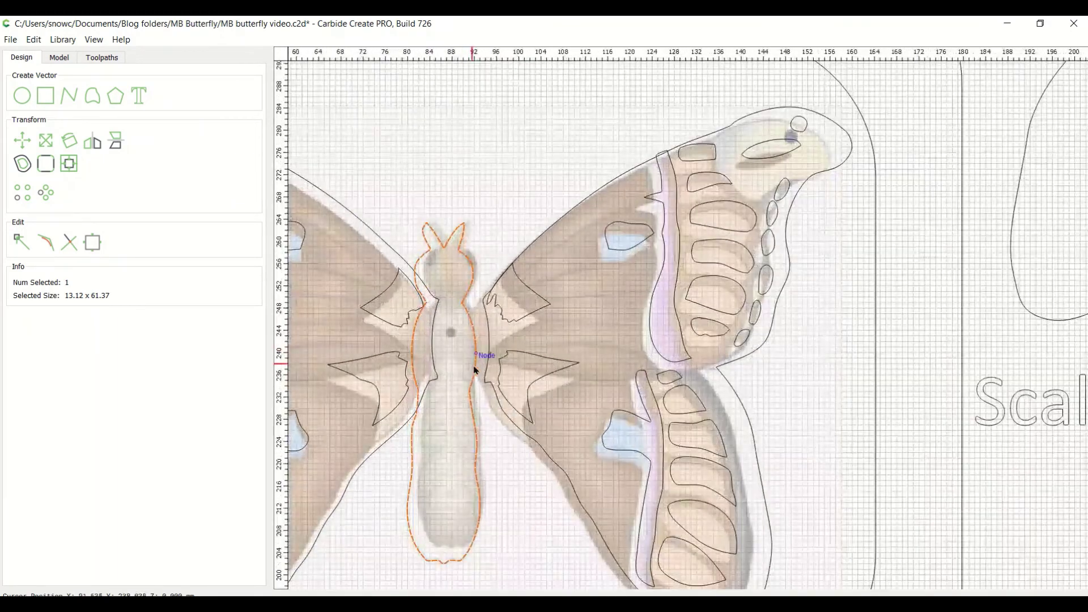
mouse_move(479, 356)
left_mouse_down()
mouse_move(479, 369)
mouse_move(492, 364)
left_mouse_up()
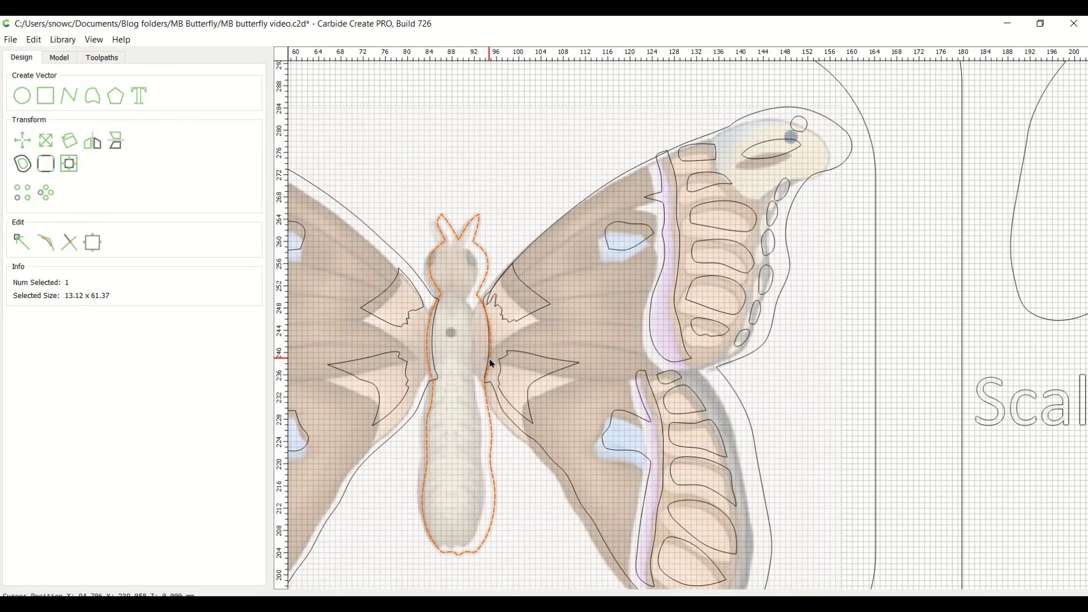
Move the body vector off the reference image to the empty area beside the stock
scroll(492, 364, "down", 3)
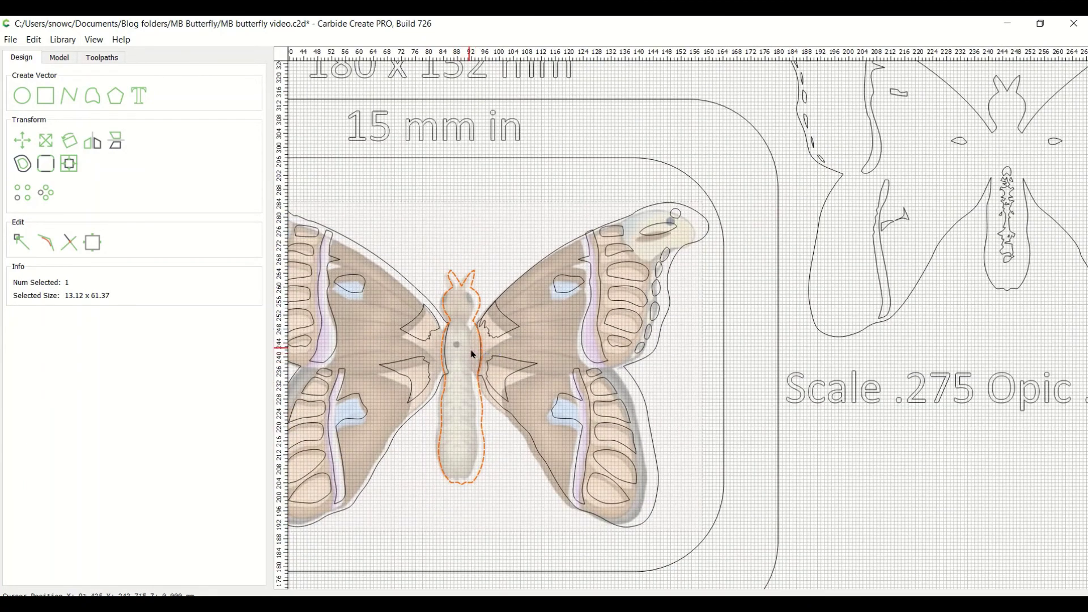
scroll(431, 378, "down", 5)
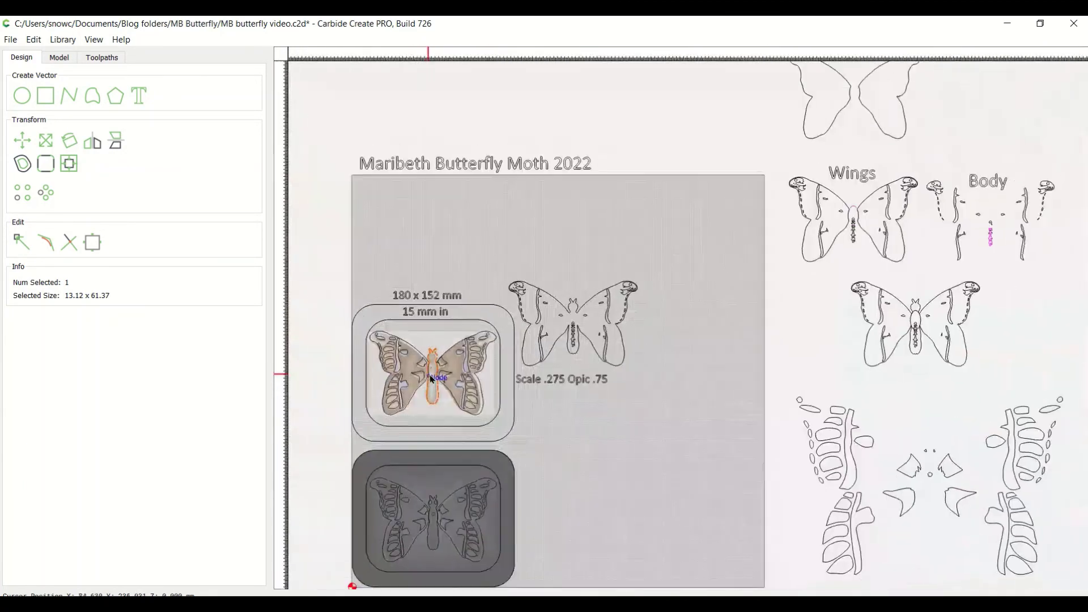
scroll(430, 379, "down", 4)
scroll(428, 386, "up", 2)
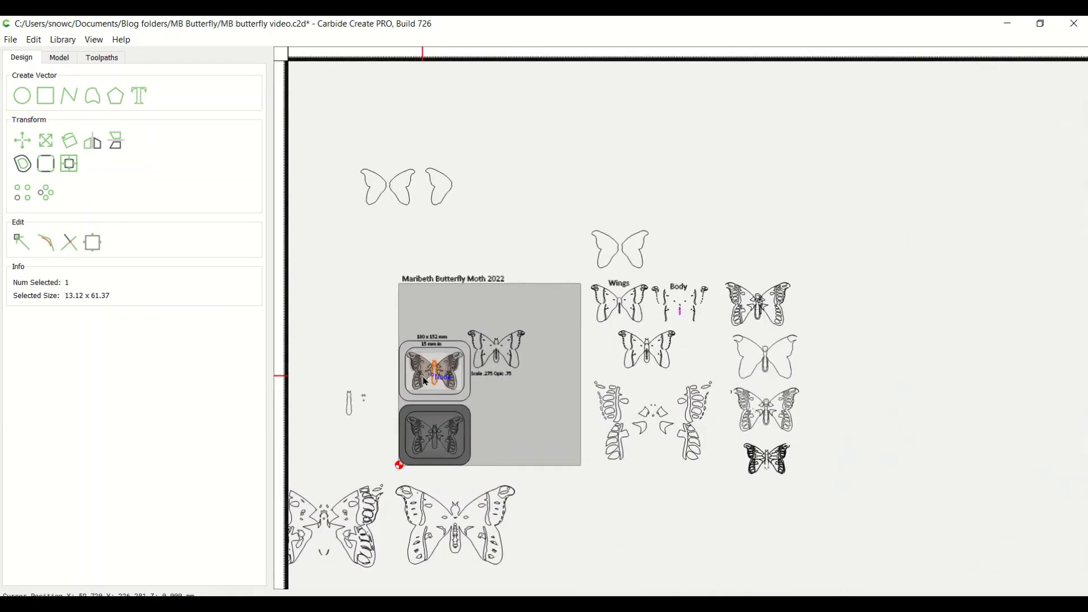
scroll(425, 381, "up", 2)
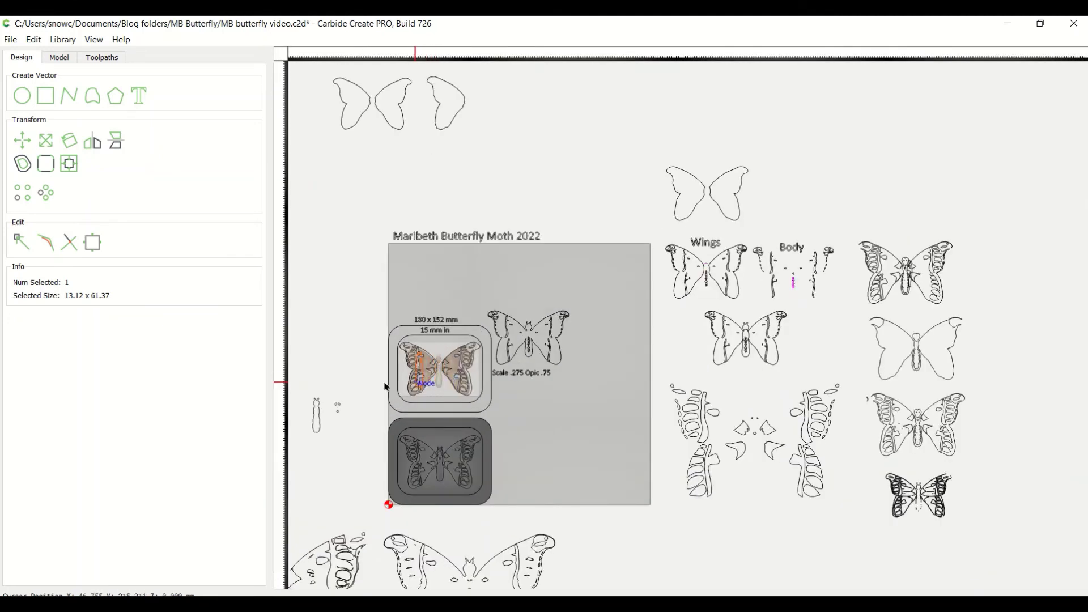
left_click_drag(386, 387, 310, 378)
Place the other body vector from beside the stock over the reference butterfly and align its waist with the wing edges
left_click(326, 421)
left_click_drag(326, 421, 446, 386)
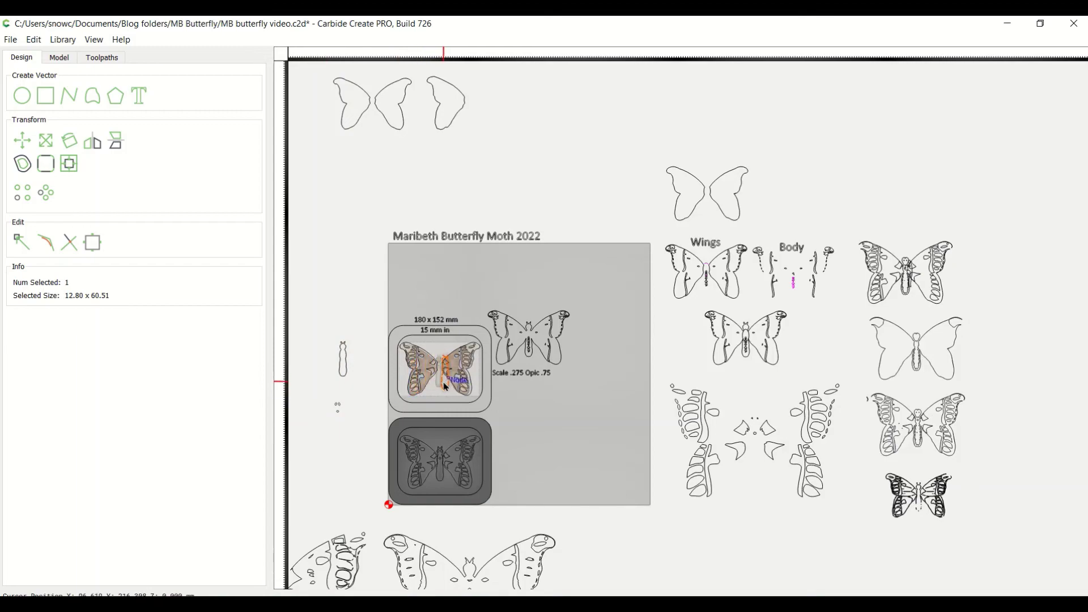
scroll(444, 385, "up", 4)
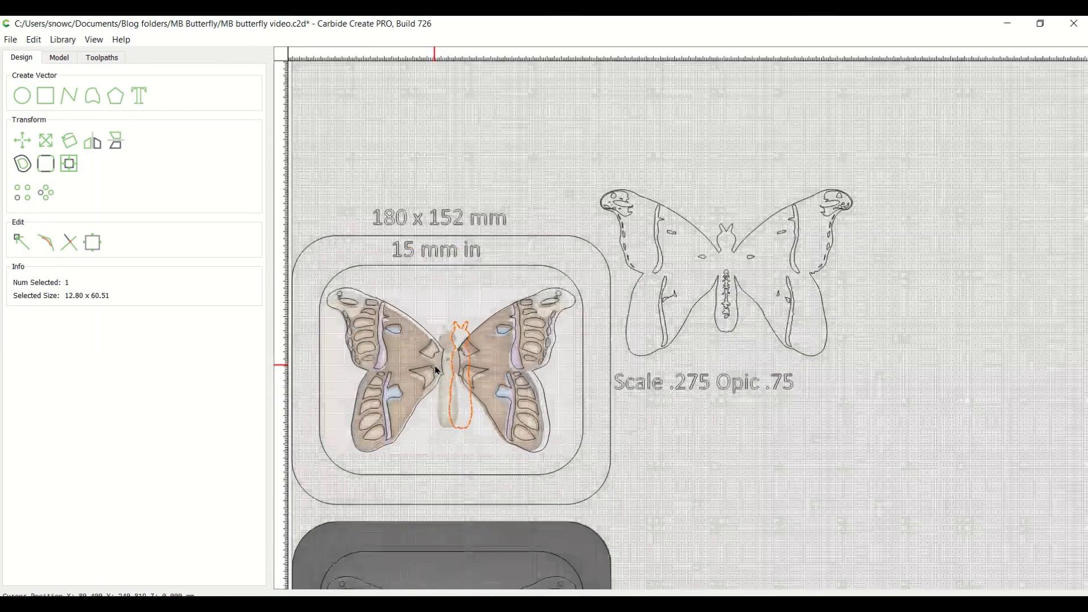
scroll(436, 370, "up", 3)
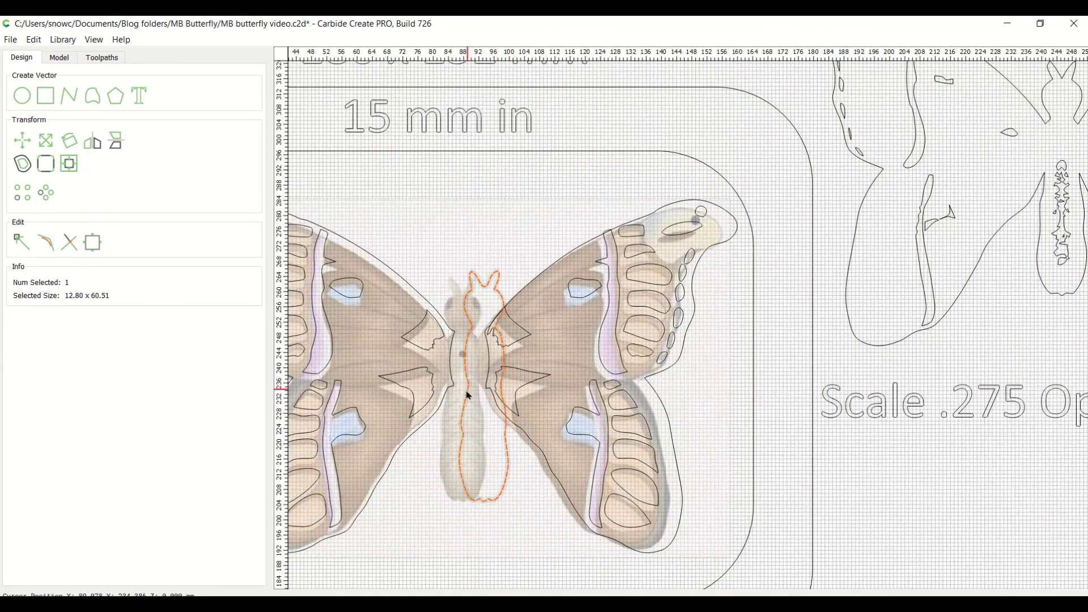
left_click_drag(468, 395, 462, 396)
scroll(460, 397, "up", 3)
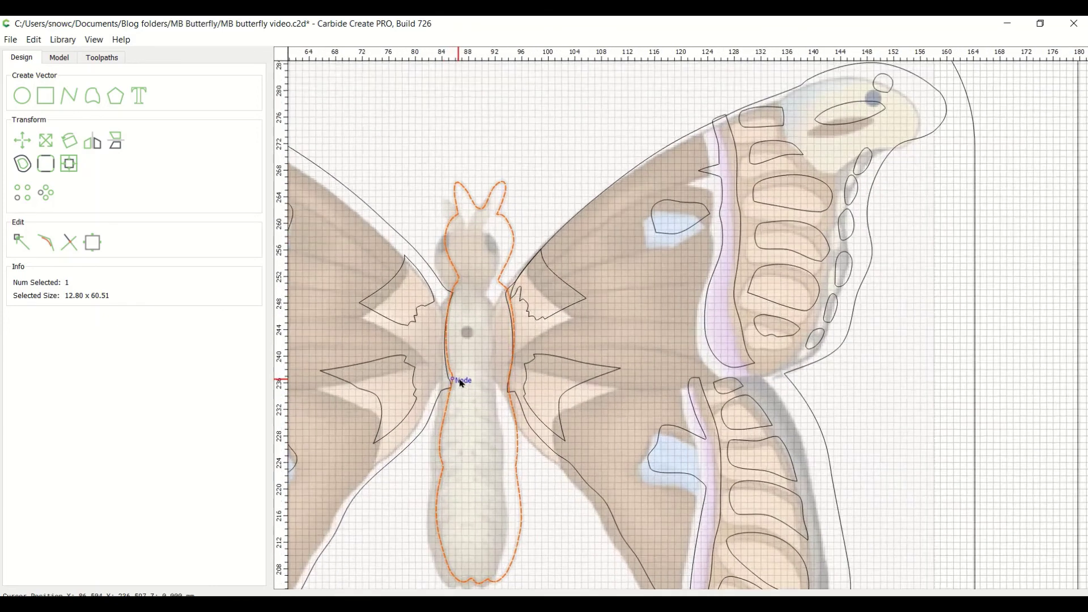
left_click_drag(453, 388, 453, 396)
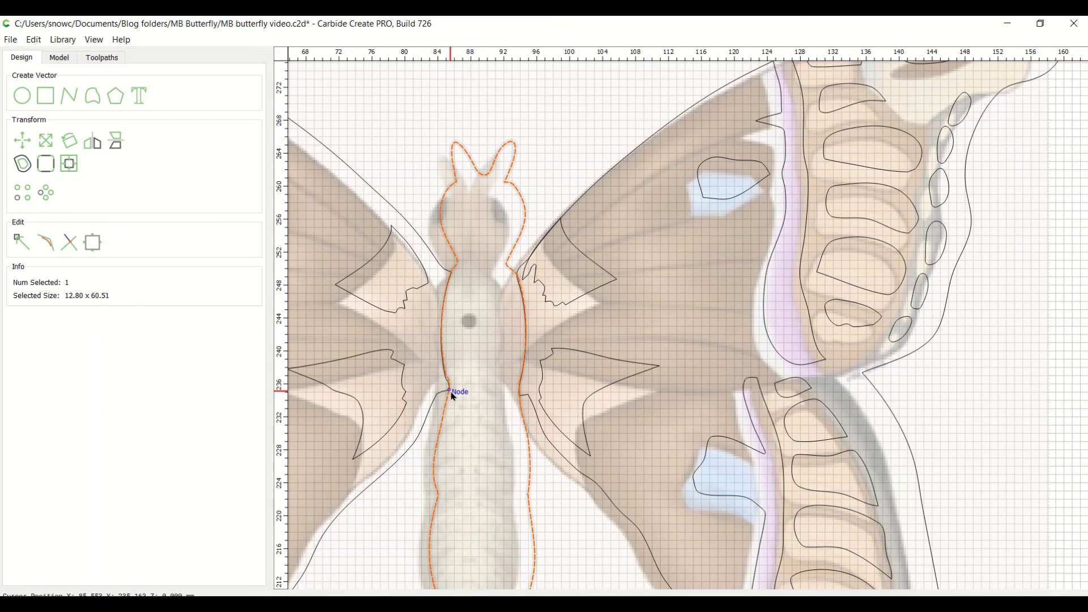
Move the two small eye shapes and round dot from the separated wing markings group to beside the oval eyes outside the stock
scroll(453, 396, "down", 8)
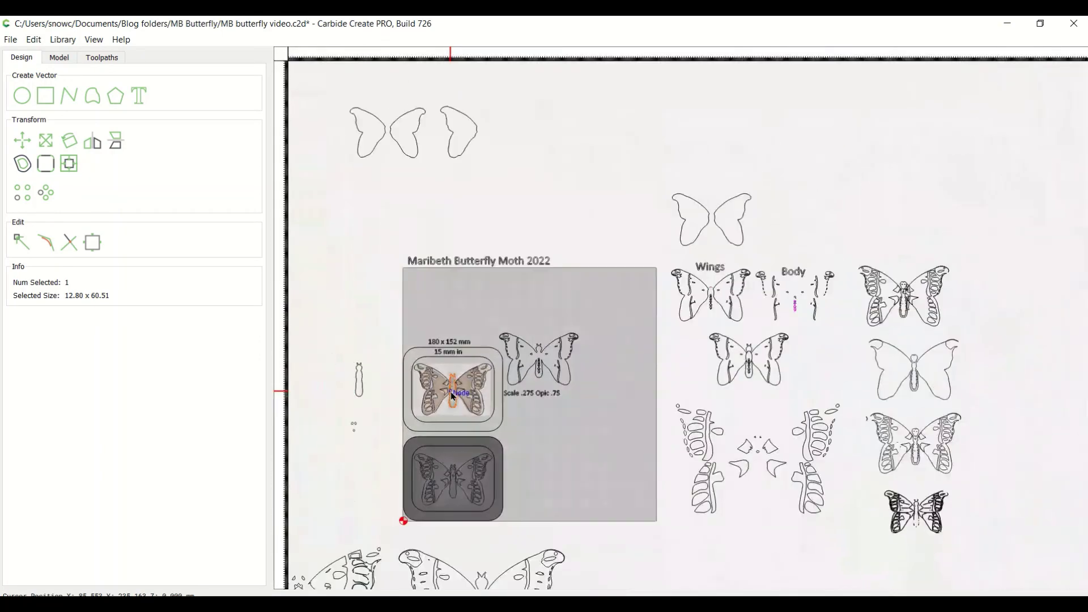
scroll(453, 396, "down", 1)
left_click(365, 437)
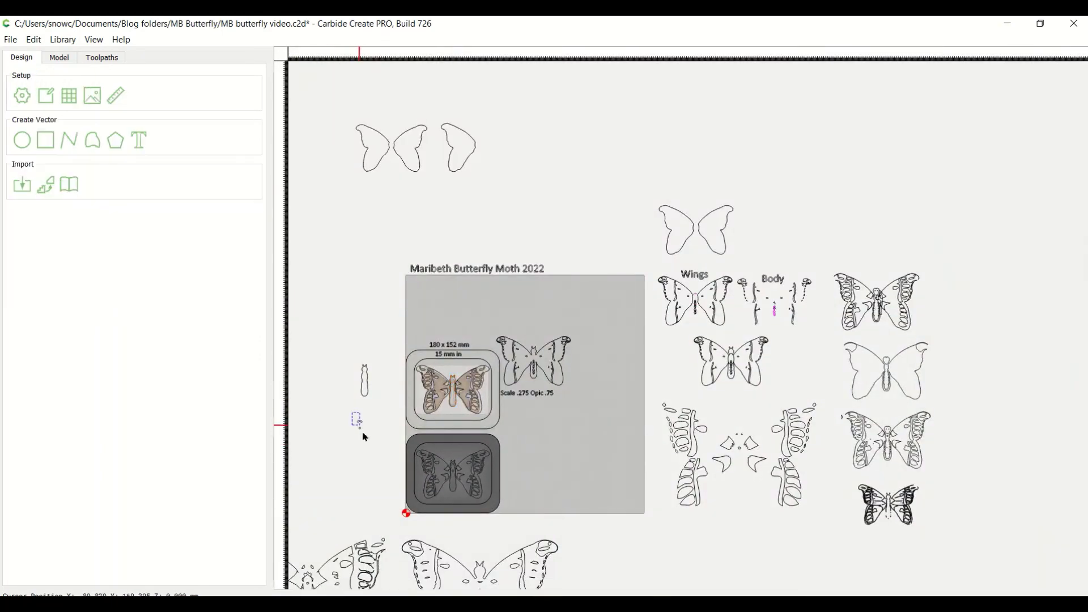
left_click_drag(365, 437, 373, 446)
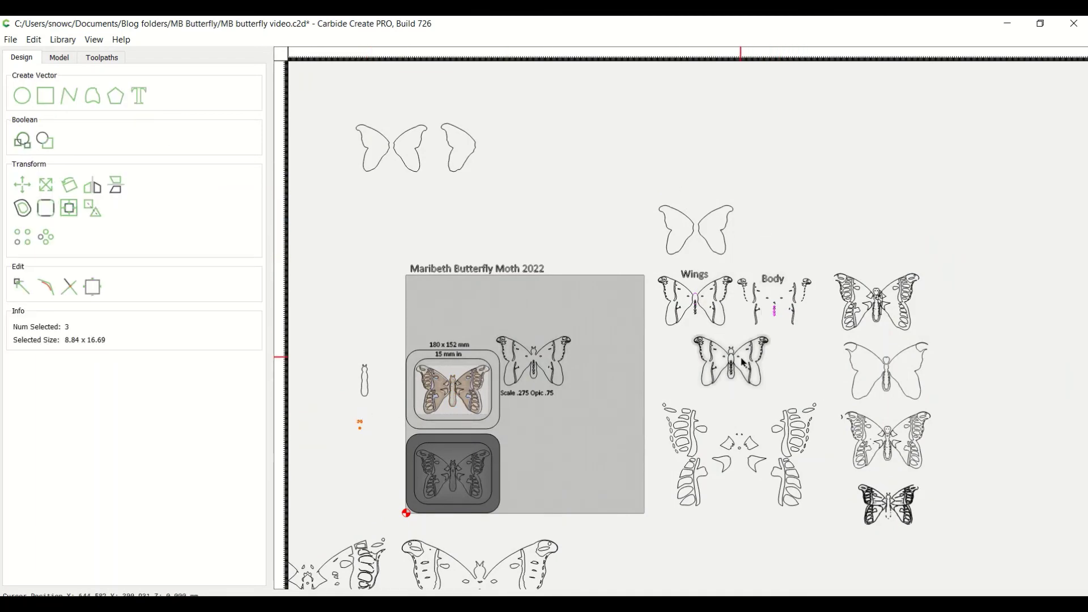
scroll(743, 362, "up", 4)
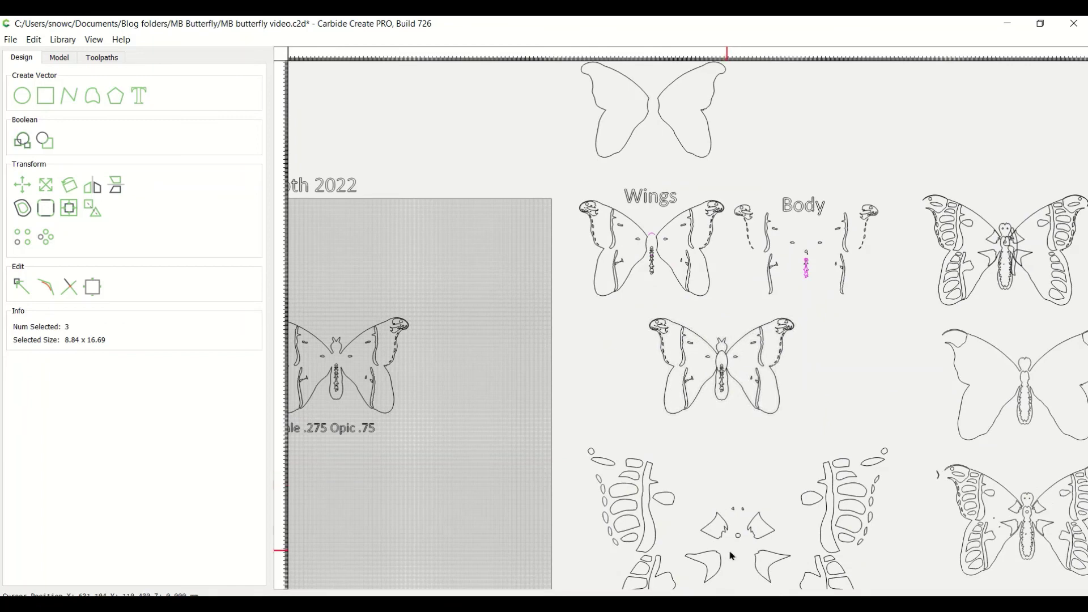
scroll(722, 437, "down", 3)
left_click(730, 419)
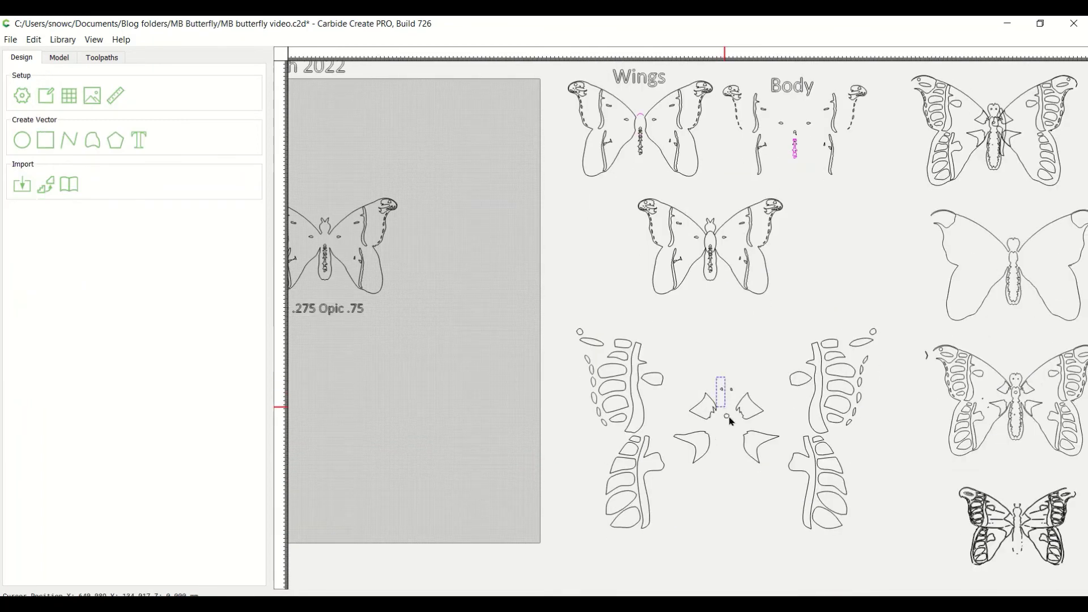
left_click_drag(731, 422, 431, 412)
scroll(728, 422, "down", 2)
scroll(728, 422, "down", 3)
scroll(430, 412, "up", 3)
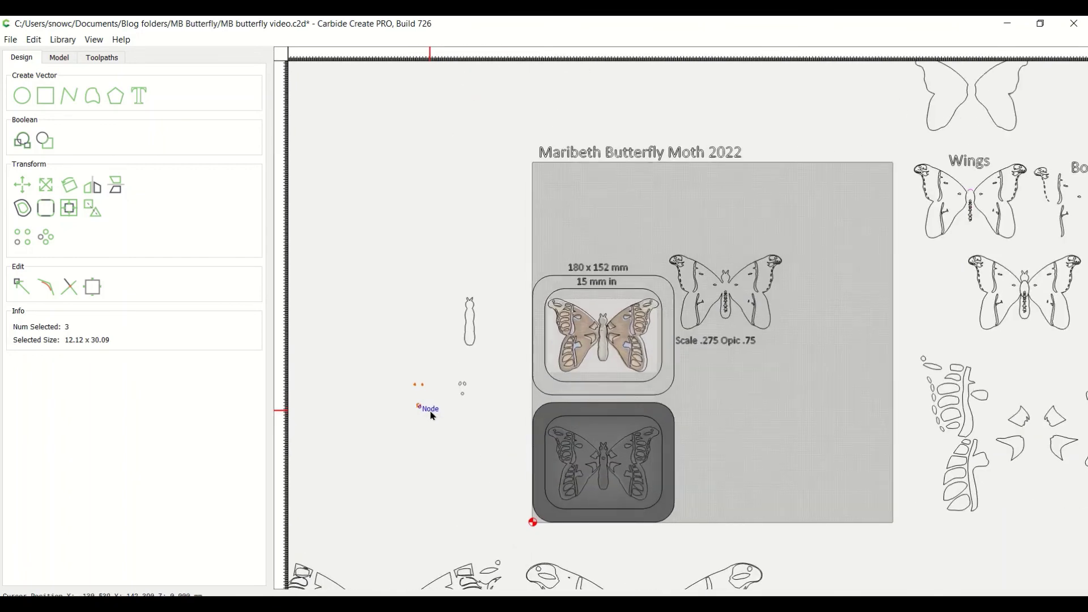
Swap the two round dots so the larger one sits below the oval eyes and the smaller below the angular shapes
scroll(432, 414, "up", 5)
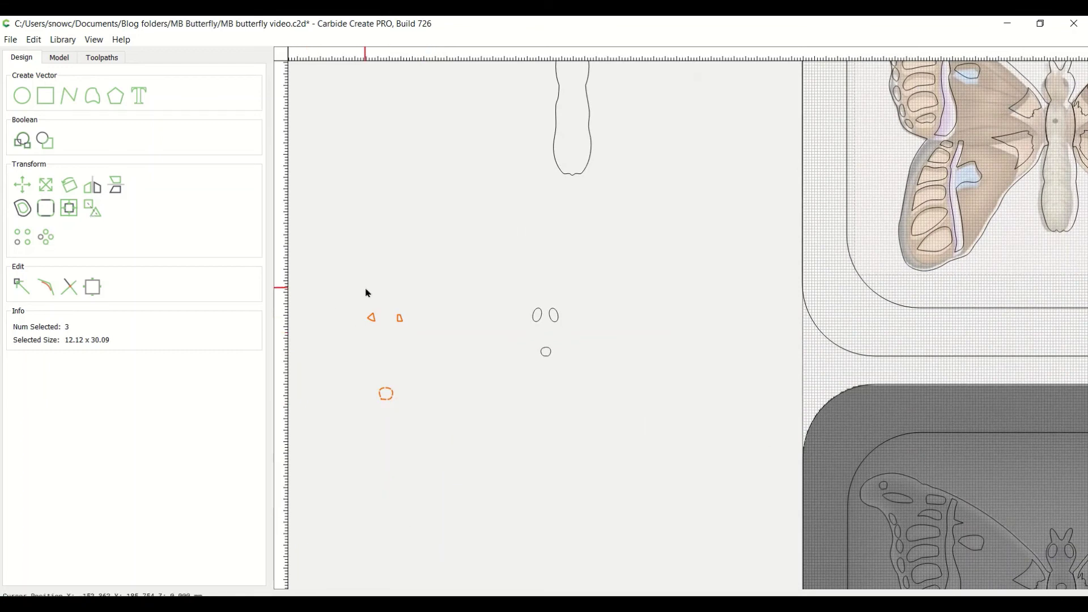
left_click(400, 413)
left_click(390, 400)
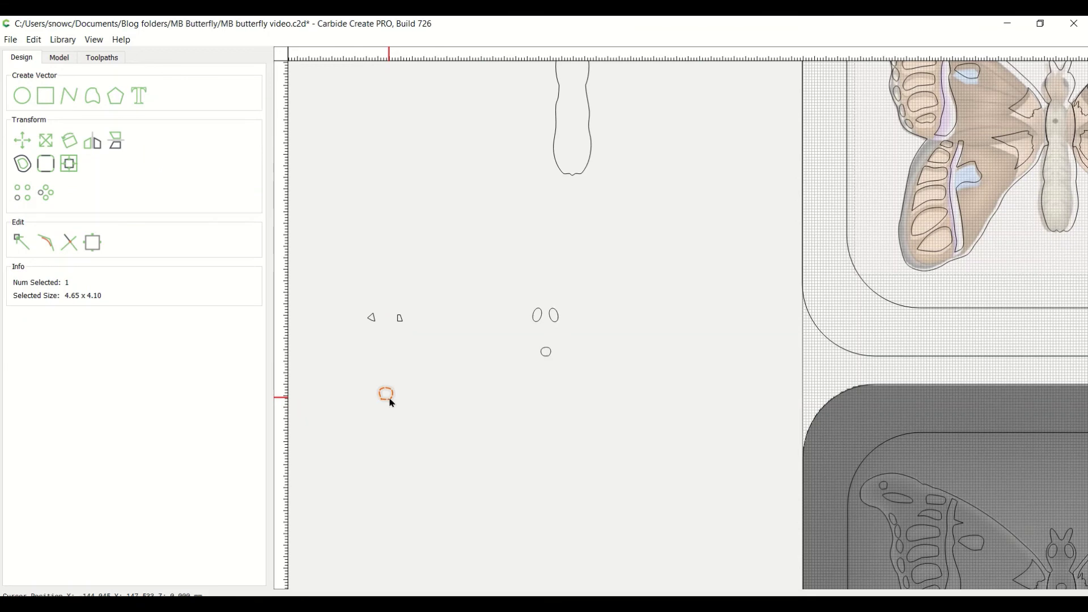
left_click_drag(392, 403, 402, 365)
left_click(552, 360)
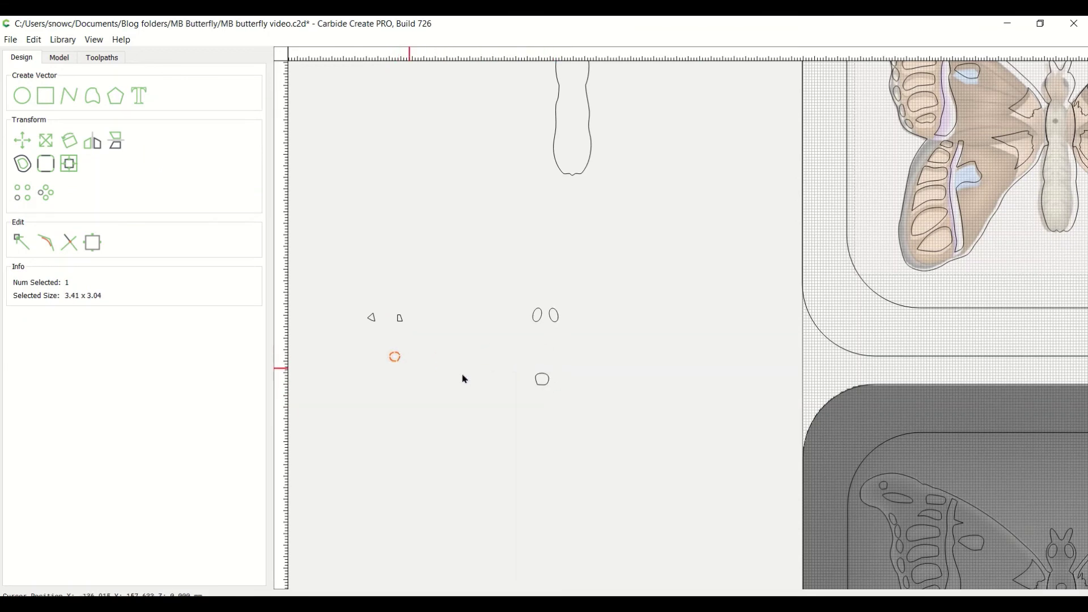
left_click(543, 384)
left_click_drag(543, 390, 544, 372)
Move the two oval eyes and the larger dot together onto the reference butterfly, fitting the eyes inside the head outline
left_click_drag(523, 295, 552, 380)
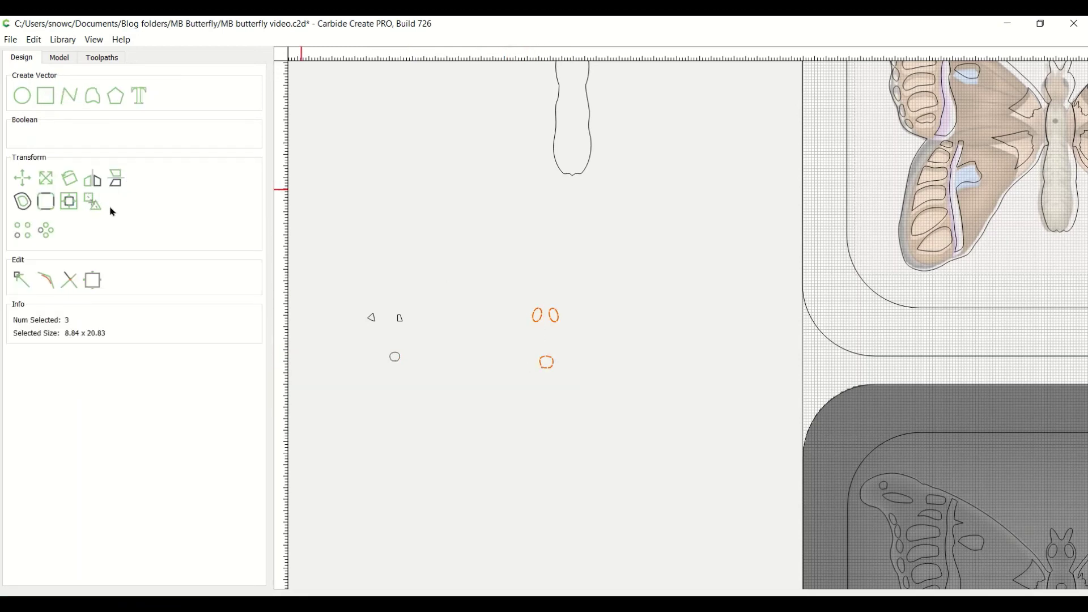
scroll(442, 303, "down", 3)
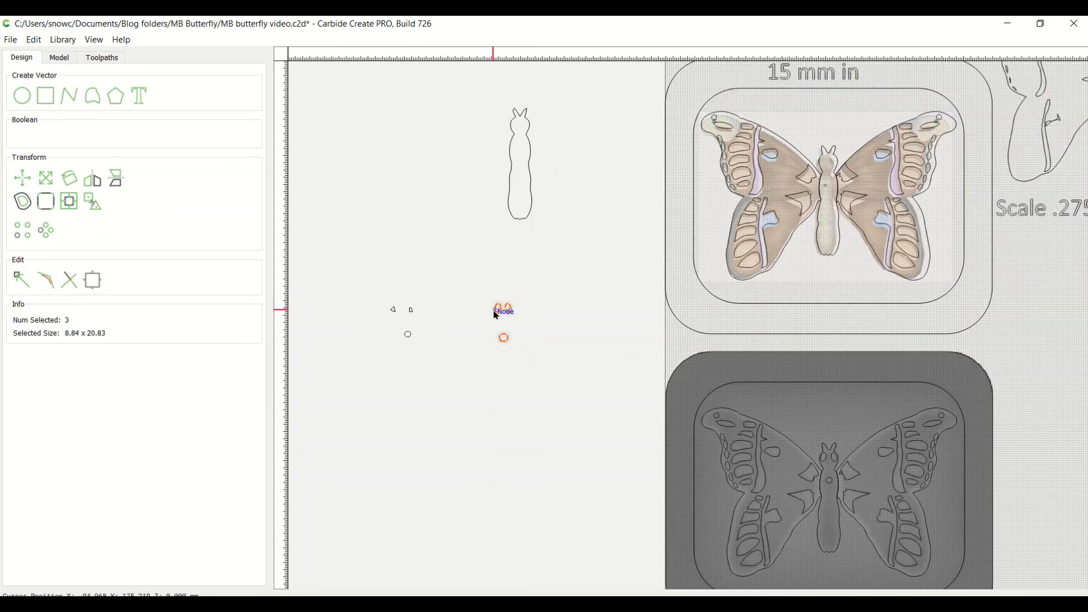
left_click_drag(496, 315, 832, 169)
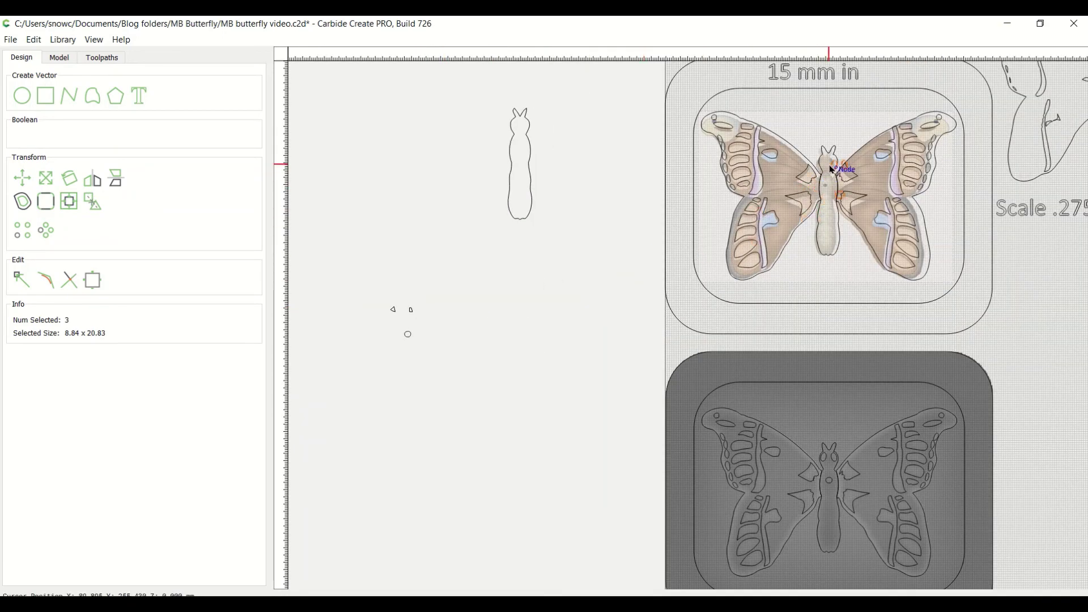
scroll(831, 169, "up", 5)
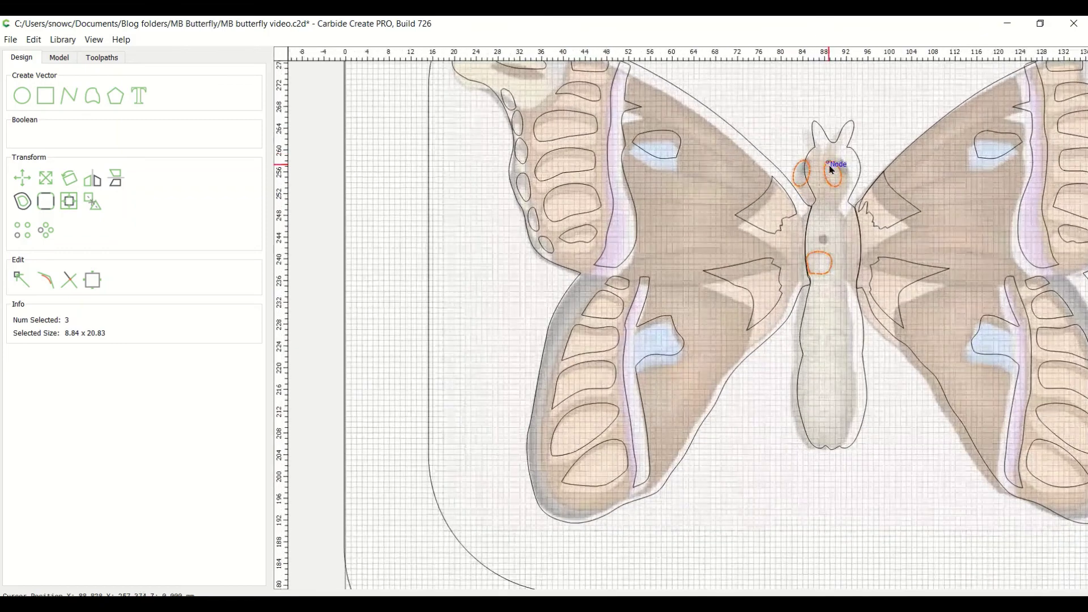
scroll(831, 169, "up", 2)
left_click_drag(834, 192, 851, 184)
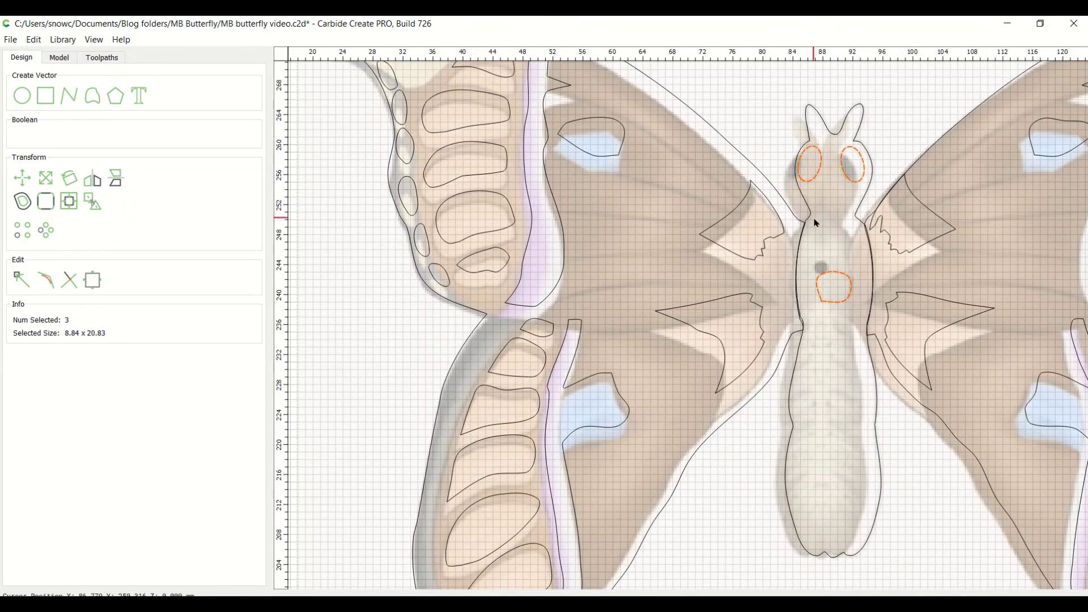
scroll(815, 223, "down", 10)
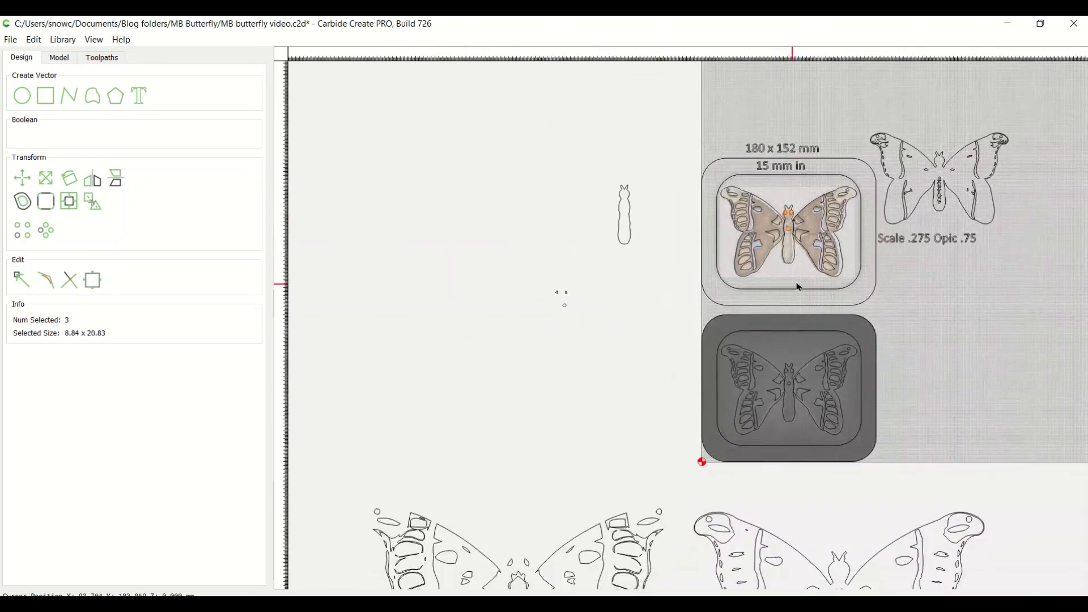